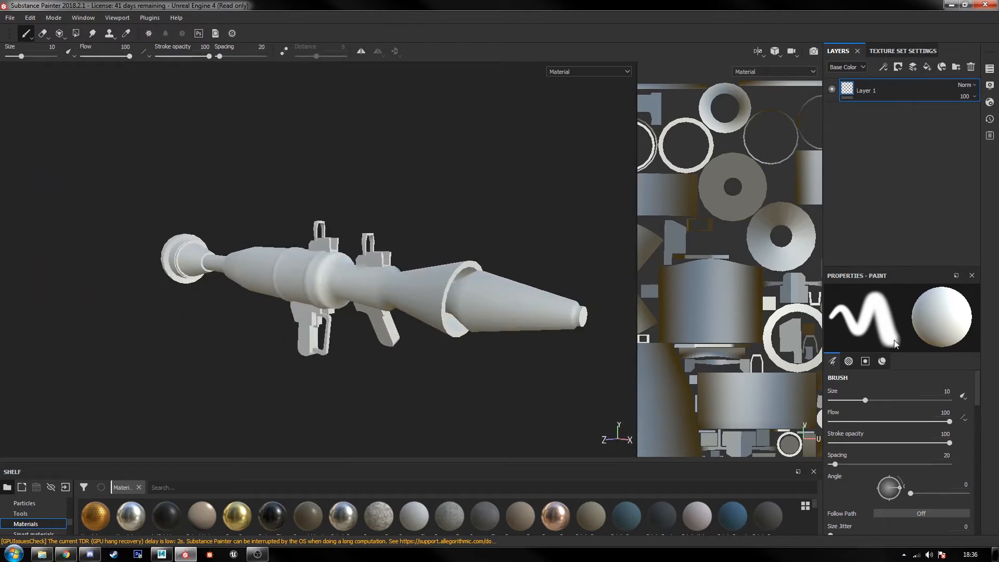
Step: Add an ambient occlusion channel to the texture set
{"action": "left_click", "coordinate": [897, 55]}
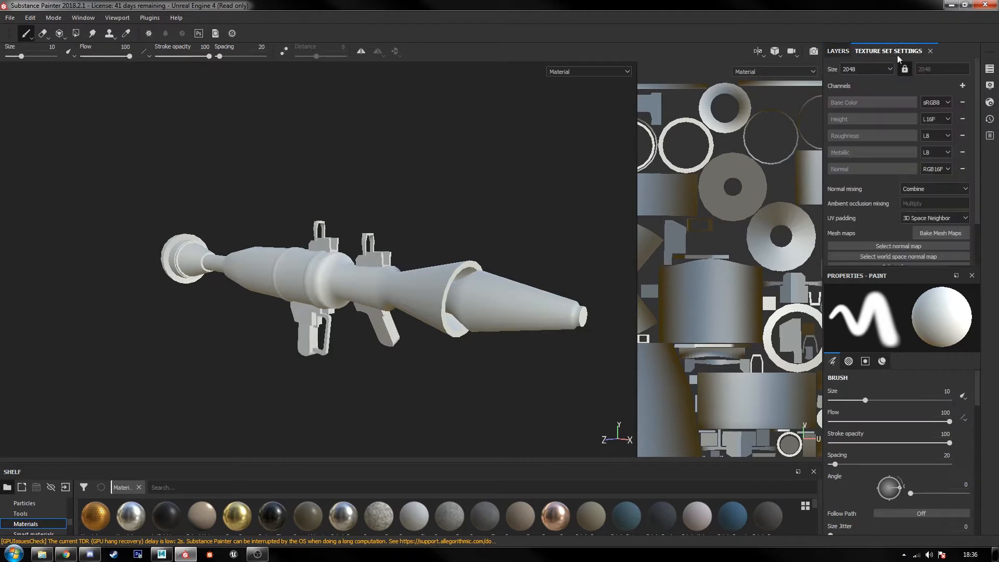
{"action": "left_click", "coordinate": [962, 86]}
{"action": "left_click", "coordinate": [957, 98]}
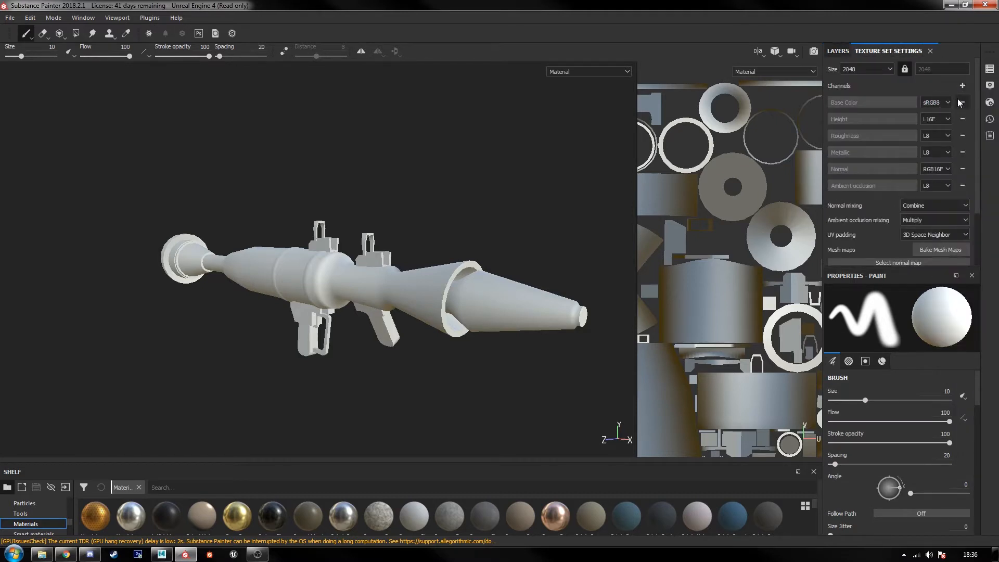
{"action": "left_click", "coordinate": [839, 50]}
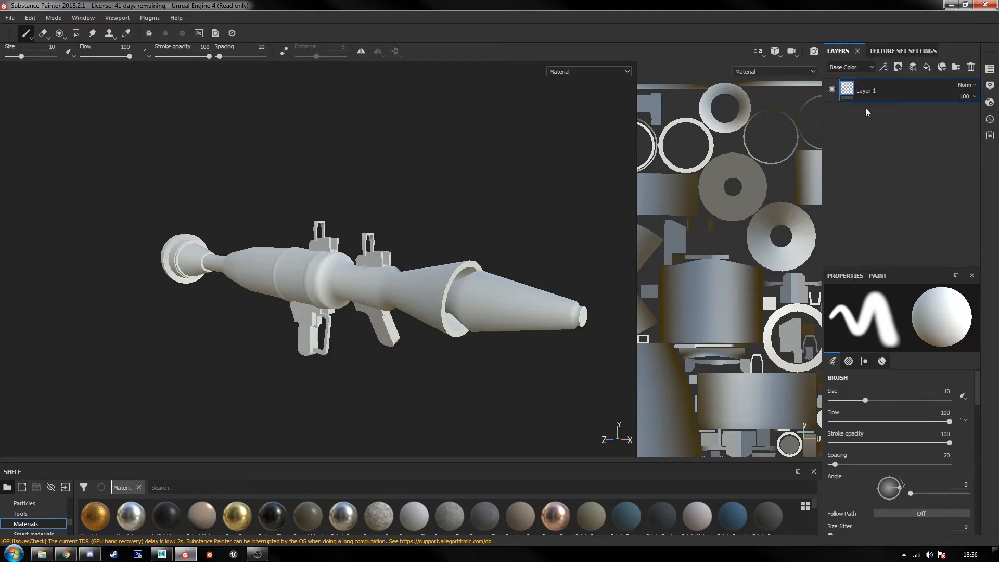
Step: Open the mesh map baking settings and load RPG_HP.fbx as the high definition mesh
{"action": "left_click", "coordinate": [884, 48]}
{"action": "scroll", "coordinate": [941, 208], "scroll_direction": "down", "scroll_amount": 1}
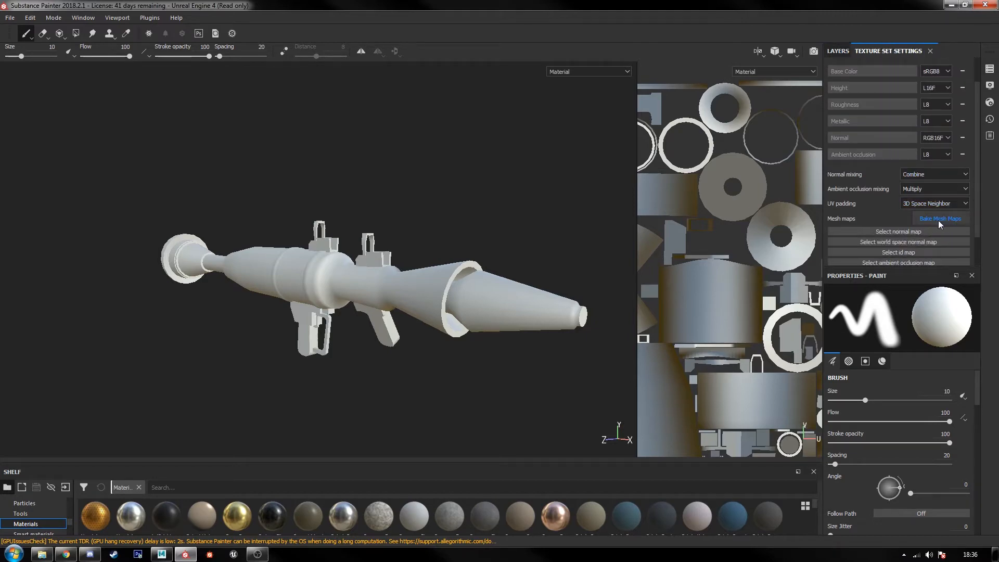
{"action": "left_click", "coordinate": [939, 219]}
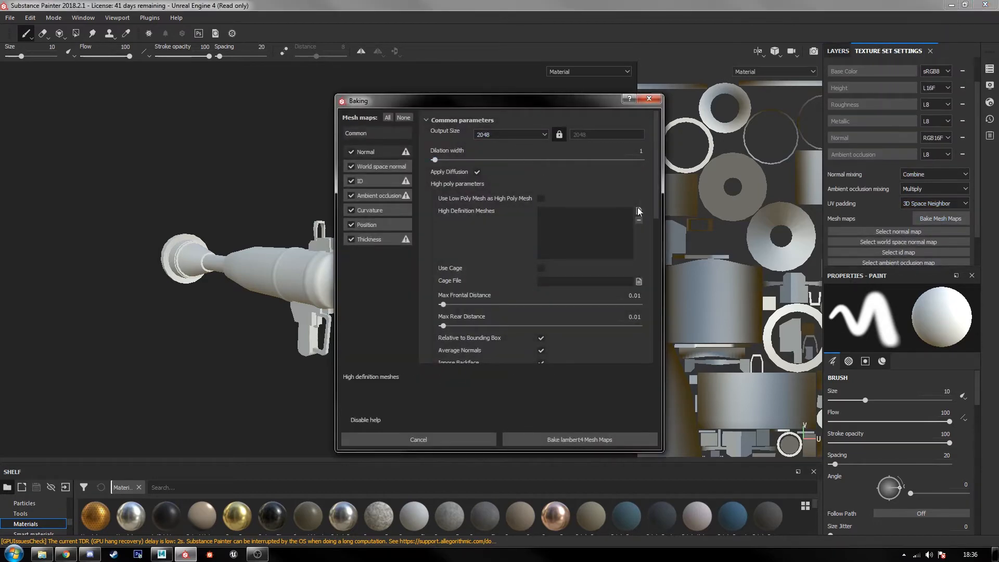
{"action": "left_click", "coordinate": [639, 211]}
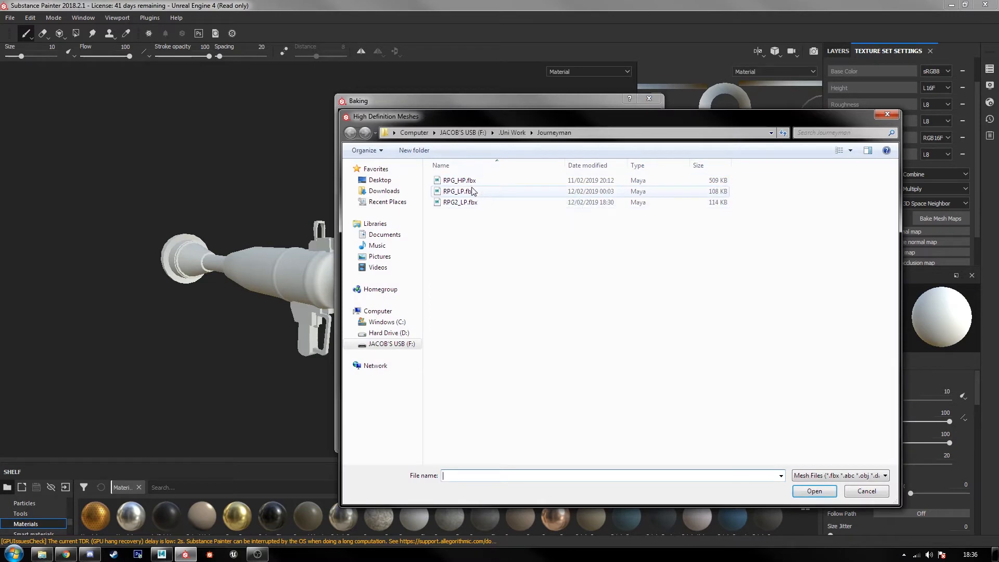
{"action": "left_click", "coordinate": [459, 180]}
{"action": "left_click", "coordinate": [813, 491]}
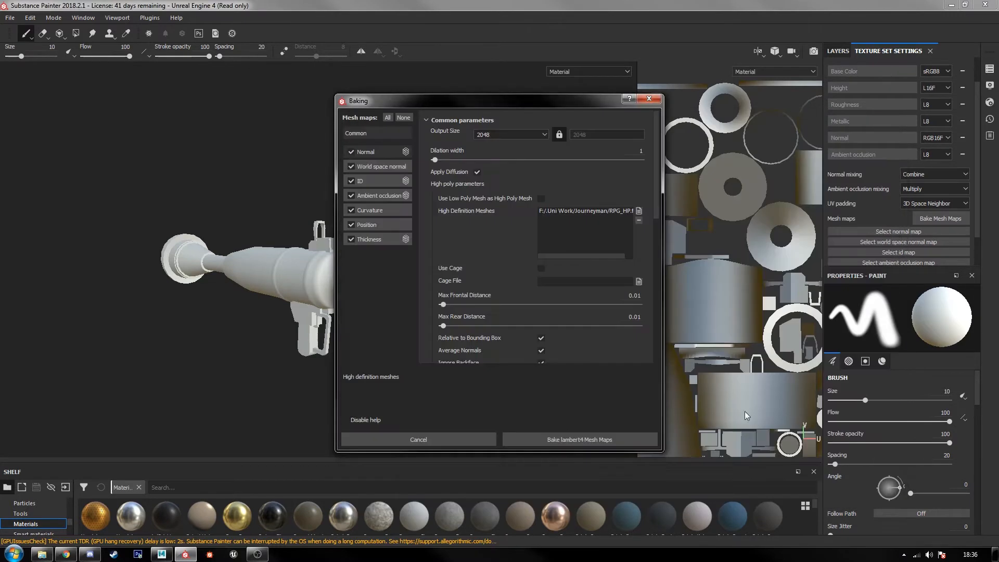
Step: Set the high poly mesh suffix to _HP and the low poly mesh suffix to _LP
{"action": "scroll", "coordinate": [568, 298], "scroll_direction": "down", "scroll_amount": 3}
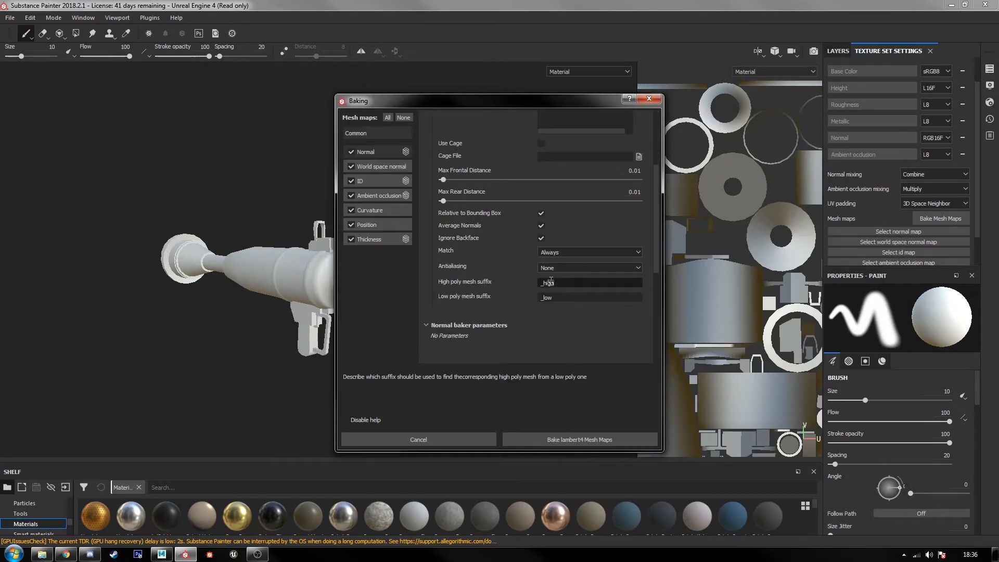
{"action": "type", "text": "_HP"}
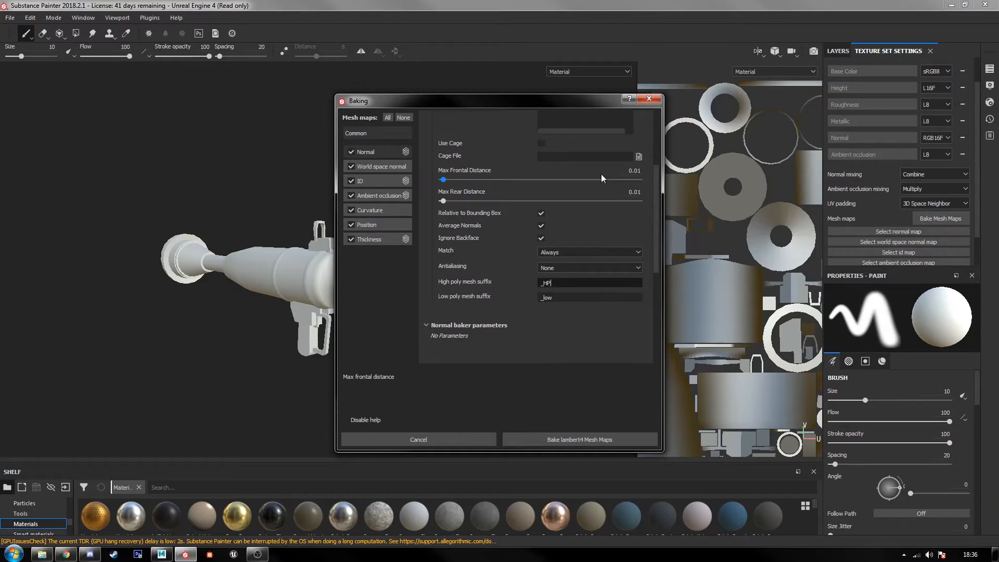
{"action": "key", "text": "Tab"}
{"action": "type", "text": "_LP"}
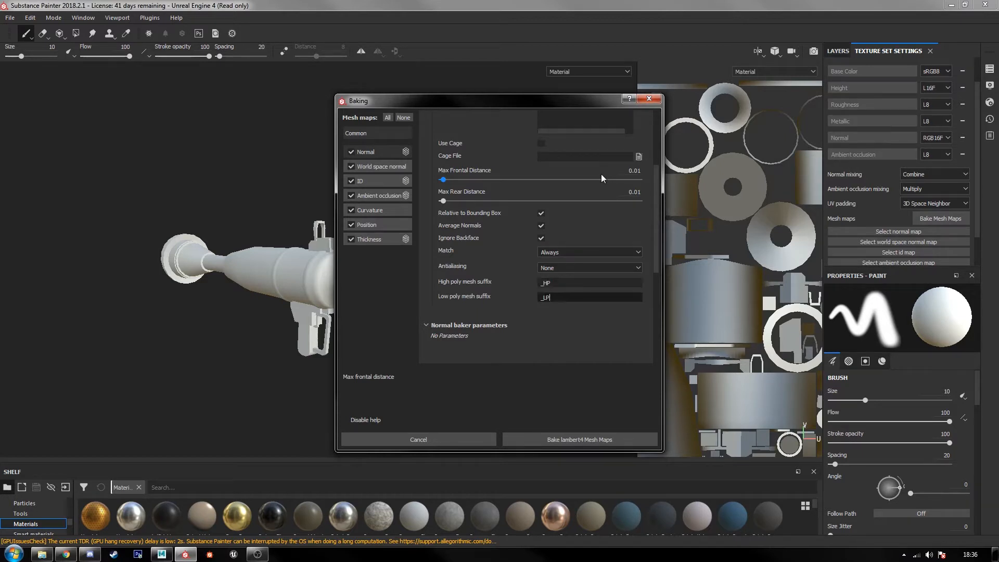
Step: Match meshes By Mesh Name and set antialiasing to Subsampling 4x4, with the output size at 2048
{"action": "left_click", "coordinate": [580, 252]}
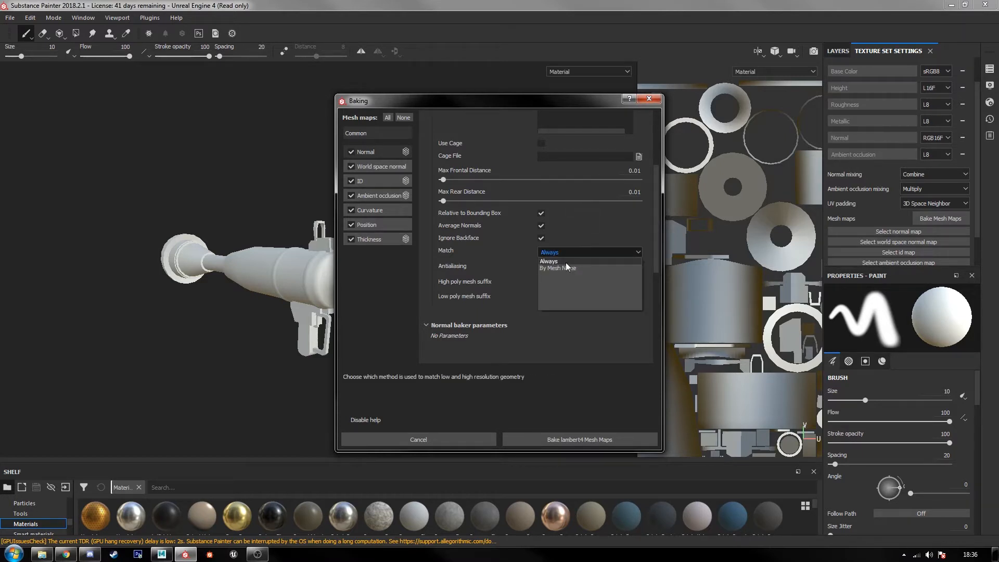
{"action": "left_click", "coordinate": [561, 267]}
{"action": "left_click", "coordinate": [556, 268]}
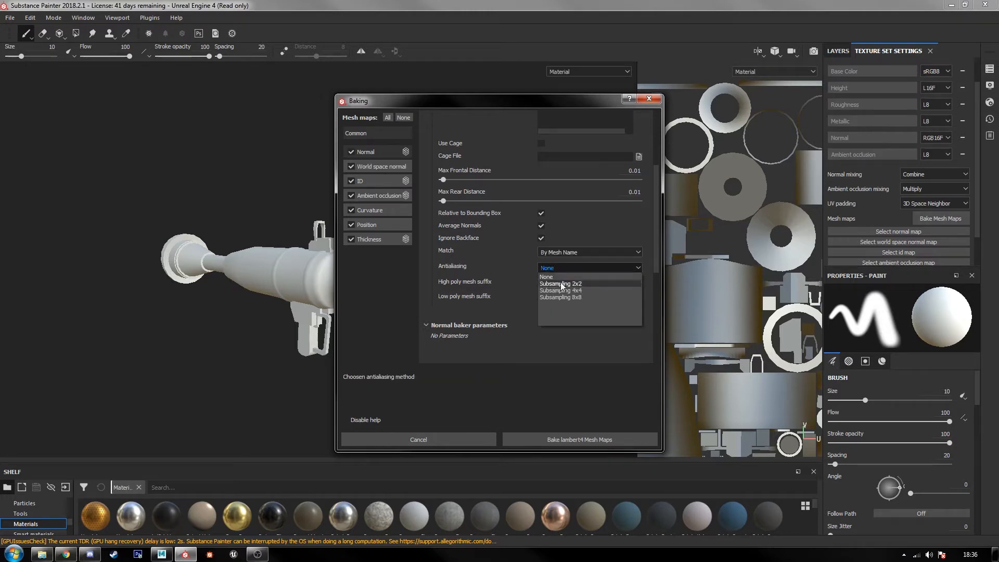
{"action": "left_click", "coordinate": [561, 282]}
{"action": "left_click", "coordinate": [559, 270]}
{"action": "left_click", "coordinate": [562, 289]}
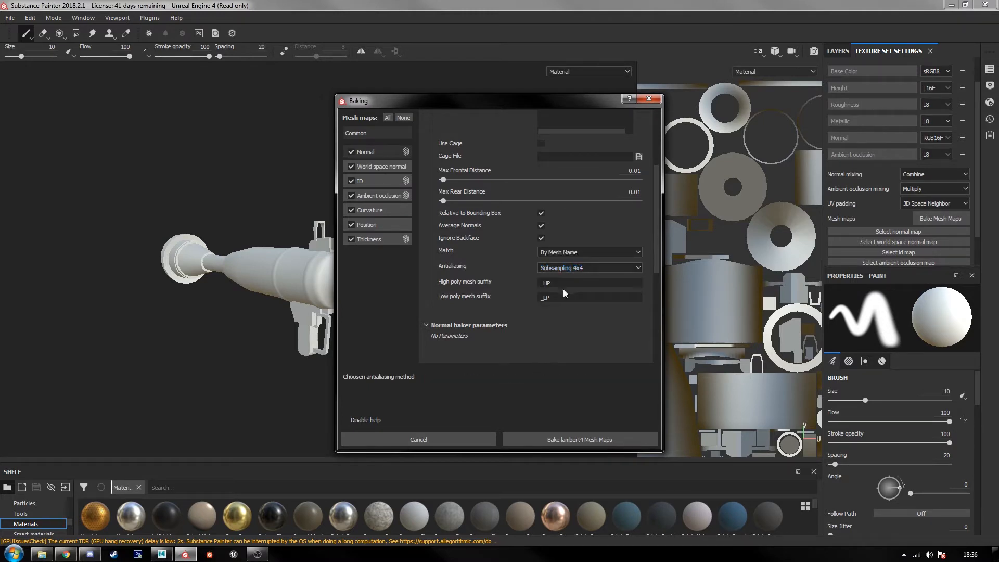
{"action": "scroll", "coordinate": [554, 281], "scroll_direction": "up", "scroll_amount": 3}
{"action": "left_click", "coordinate": [511, 134]}
{"action": "left_click", "coordinate": [511, 133]}
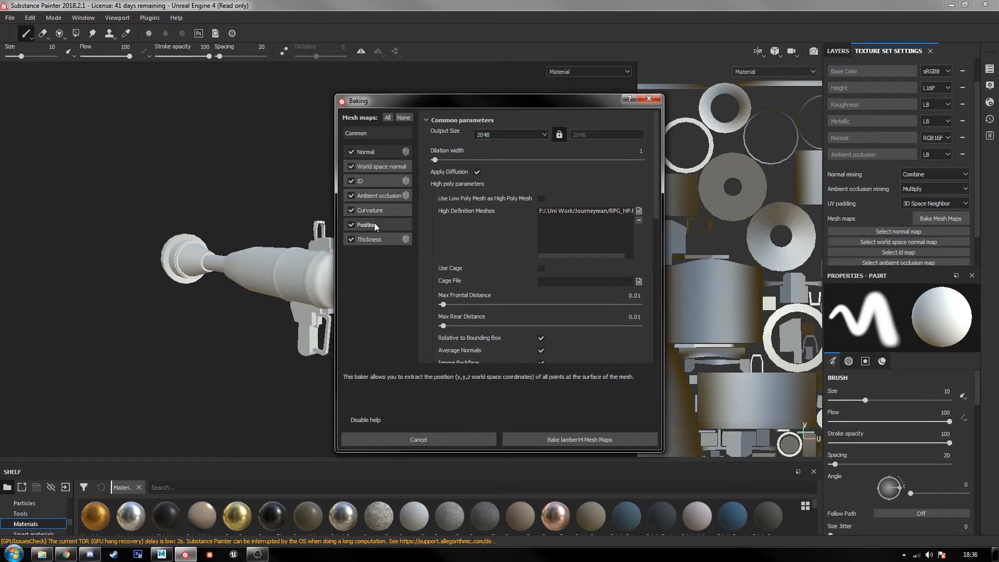
Step: Set the ID baker's color source to Material Color
{"action": "left_click", "coordinate": [379, 180]}
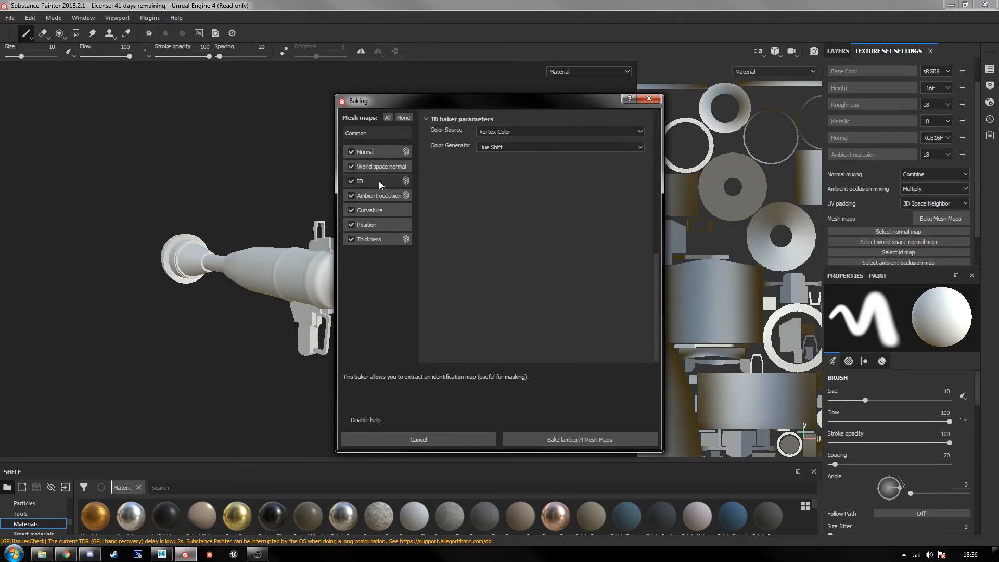
{"action": "left_click", "coordinate": [498, 133]}
{"action": "left_click", "coordinate": [494, 148]}
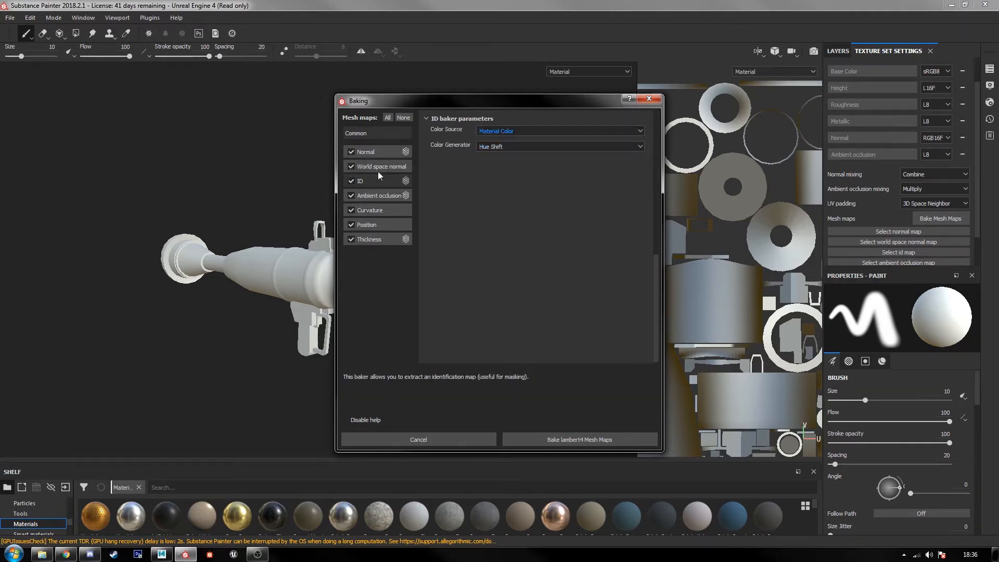
Step: Set the ambient occlusion baker's self occlusion to Only Same Mesh Name and bake the lambert4 mesh maps
{"action": "left_click", "coordinate": [390, 196]}
{"action": "left_click", "coordinate": [526, 258]}
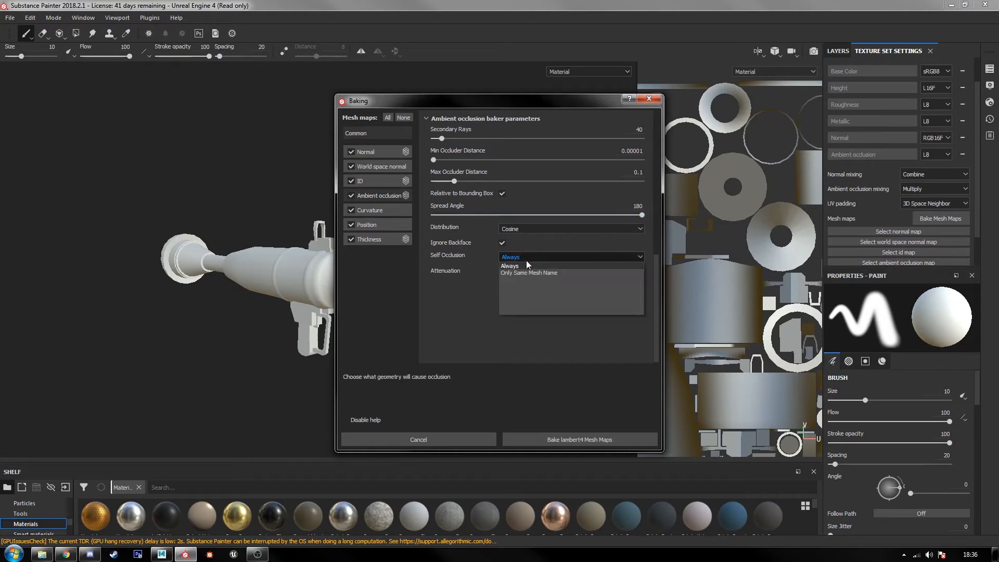
{"action": "left_click", "coordinate": [528, 272]}
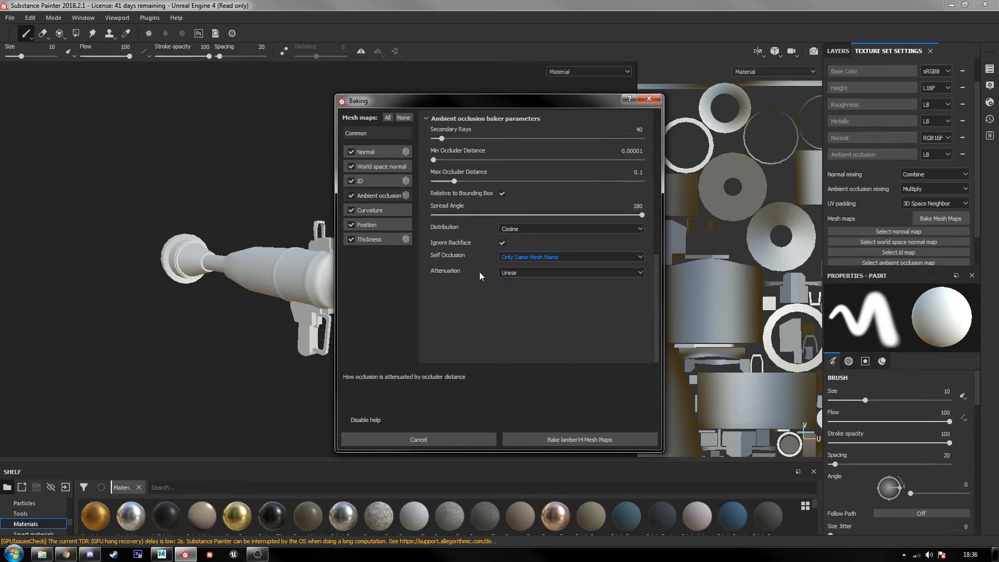
{"action": "left_click", "coordinate": [570, 440]}
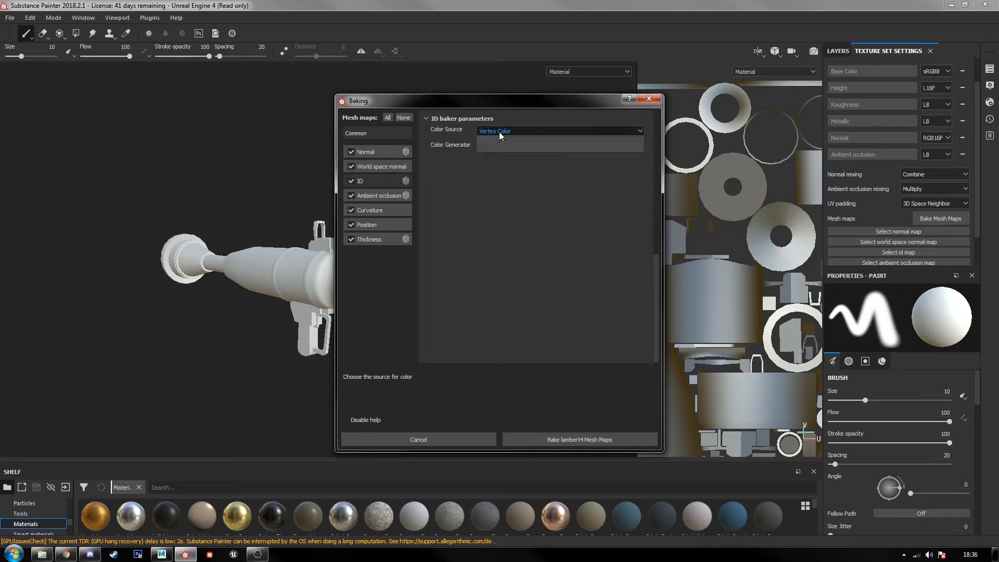
Step: Bake the lambert4 mesh maps with Material Color as the ID color source and Only Same Mesh Name as the ambient occlusion self occlusion
{"action": "left_click", "coordinate": [498, 131]}
{"action": "left_click", "coordinate": [495, 146]}
{"action": "left_click", "coordinate": [390, 196]}
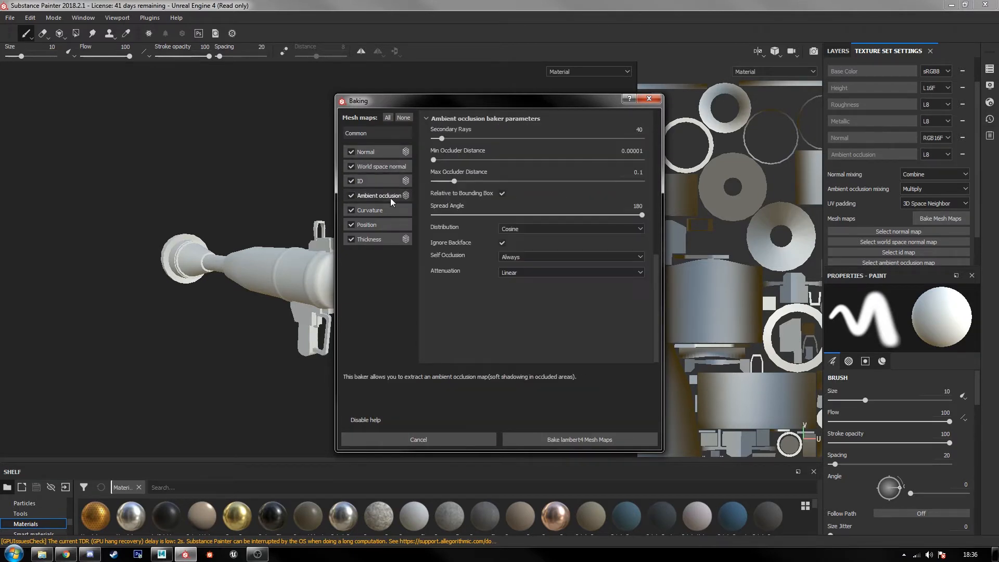
{"action": "left_click", "coordinate": [526, 259]}
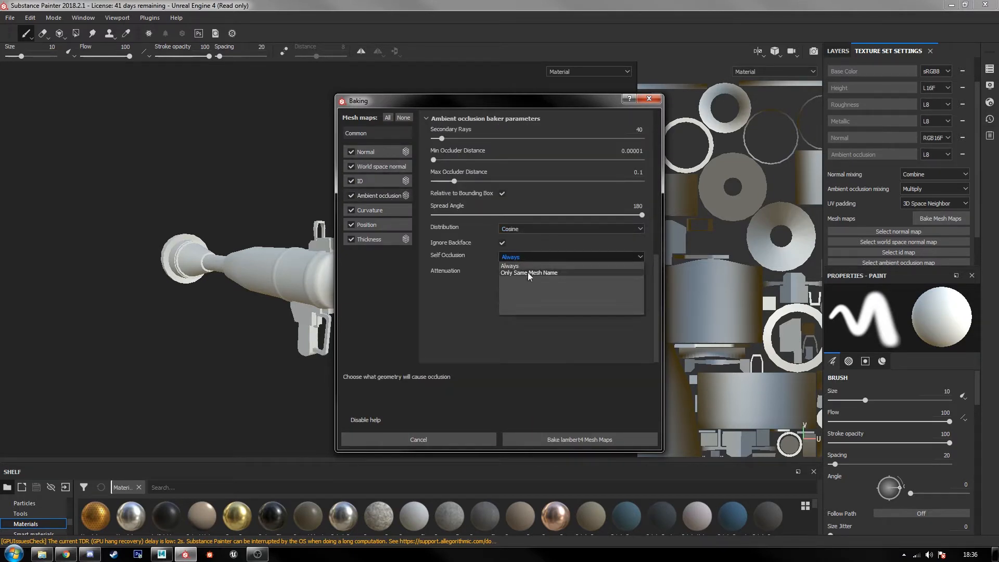
{"action": "left_click", "coordinate": [527, 273]}
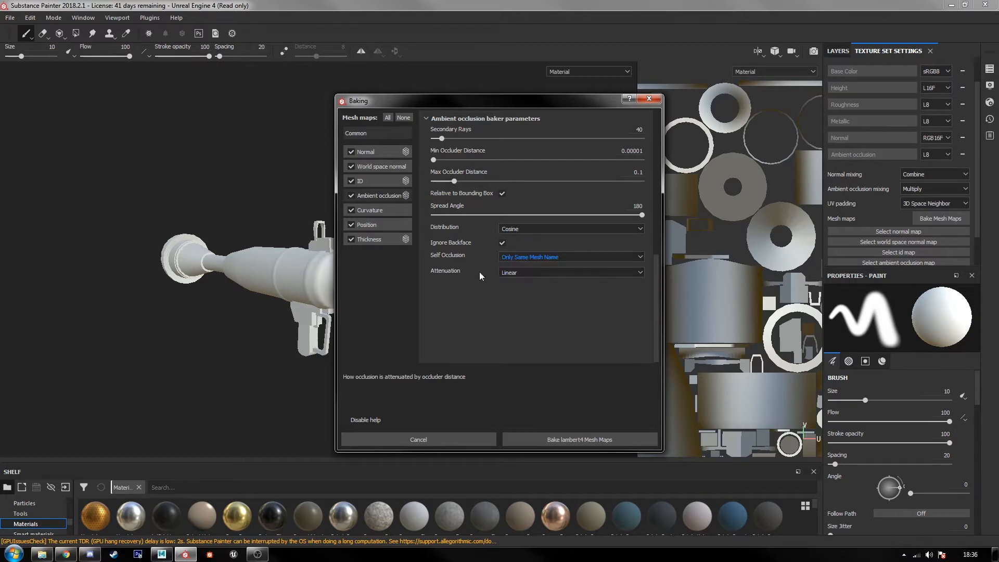
{"action": "left_click", "coordinate": [569, 440]}
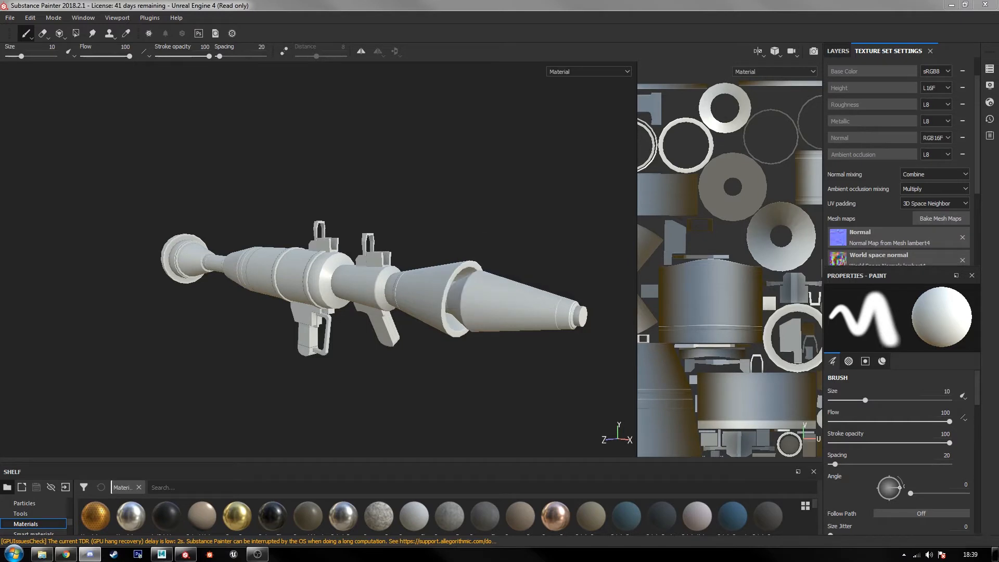
{"action": "middle_click_drag", "start_coordinate": [363, 288], "coordinate": [342, 262], "text": "alt"}
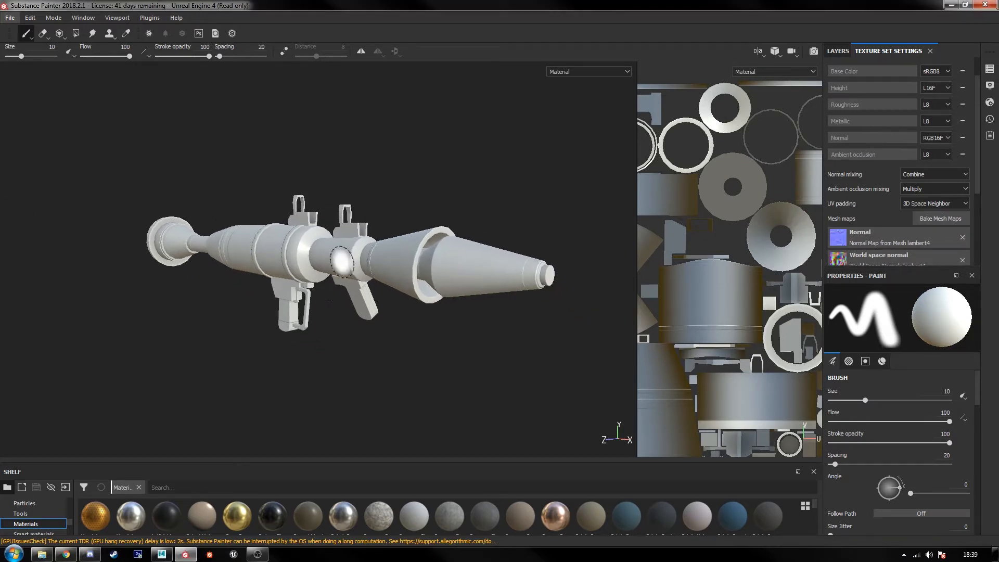
{"action": "left_click_drag", "start_coordinate": [330, 303], "coordinate": [349, 301], "text": "alt"}
{"action": "right_click_drag", "start_coordinate": [348, 301], "coordinate": [366, 300], "text": "alt"}
{"action": "middle_click_drag", "start_coordinate": [366, 300], "coordinate": [310, 293], "text": "alt"}
Step: Open the RPG.spp project file from the Journeyman folder and minimize the folder window
{"action": "left_click", "coordinate": [41, 554]}
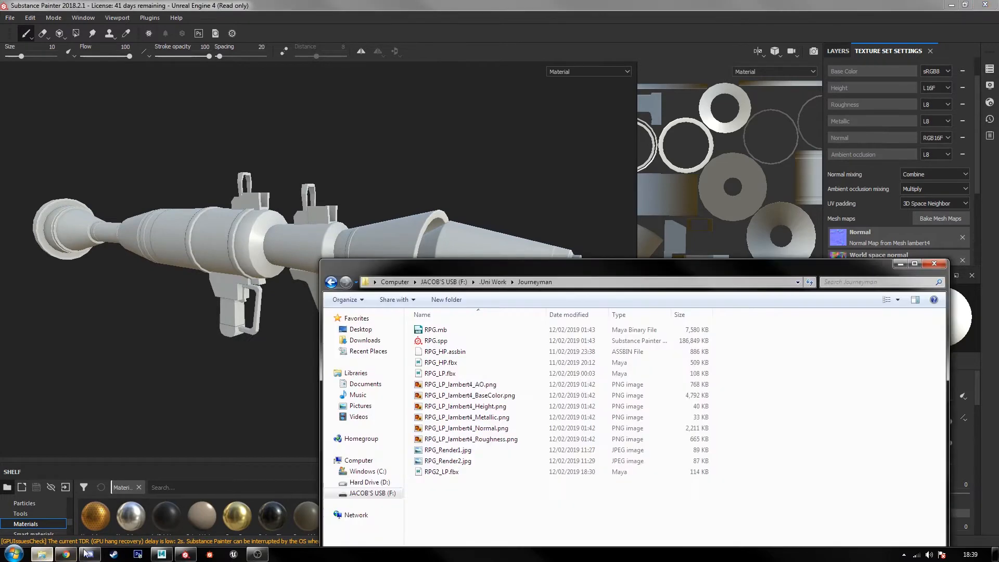
{"action": "double_click", "coordinate": [436, 341]}
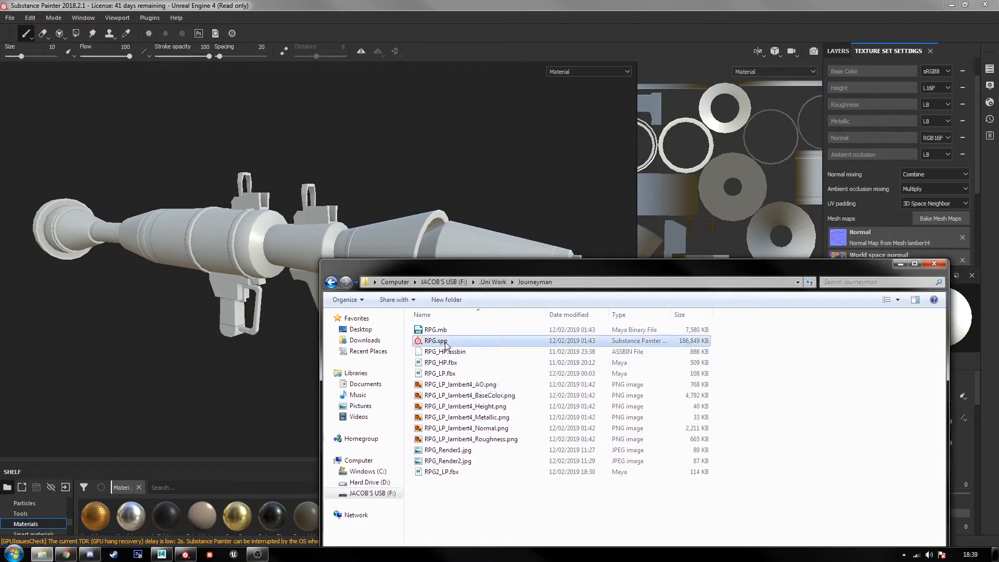
{"action": "left_click", "coordinate": [901, 263]}
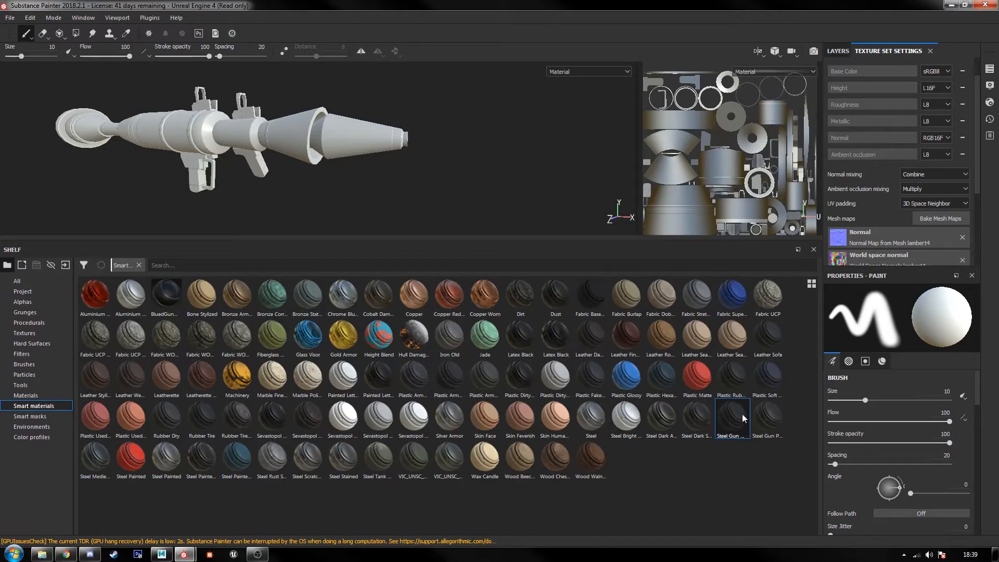
Step: Add the Steel Gun Matte smart material to the layer stack and delete the empty Layer 1
{"action": "left_click", "coordinate": [843, 47]}
{"action": "left_click_drag", "start_coordinate": [732, 429], "coordinate": [874, 125]}
{"action": "left_click", "coordinate": [860, 93]}
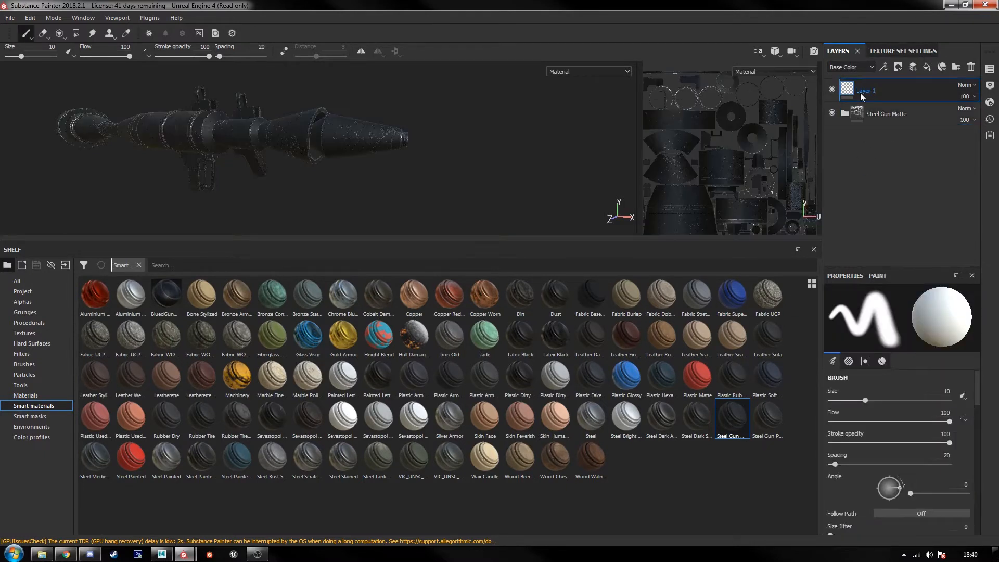
{"action": "key", "text": "Delete"}
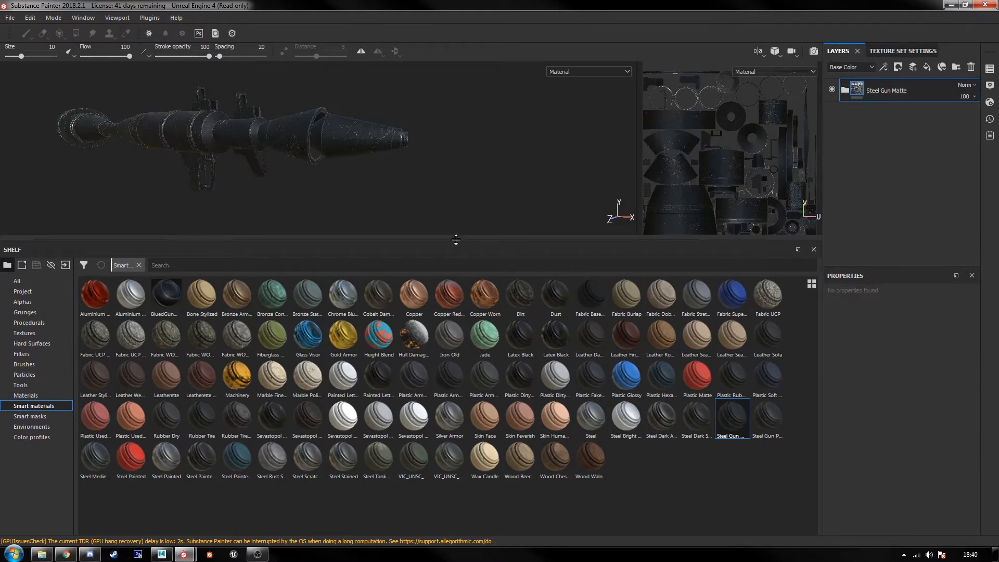
Step: Expand the Steel Gun Matte group and delete its Scratches layer
{"action": "left_click_drag", "start_coordinate": [455, 240], "coordinate": [442, 377]}
{"action": "scroll", "coordinate": [420, 276], "scroll_direction": "up", "scroll_amount": 5}
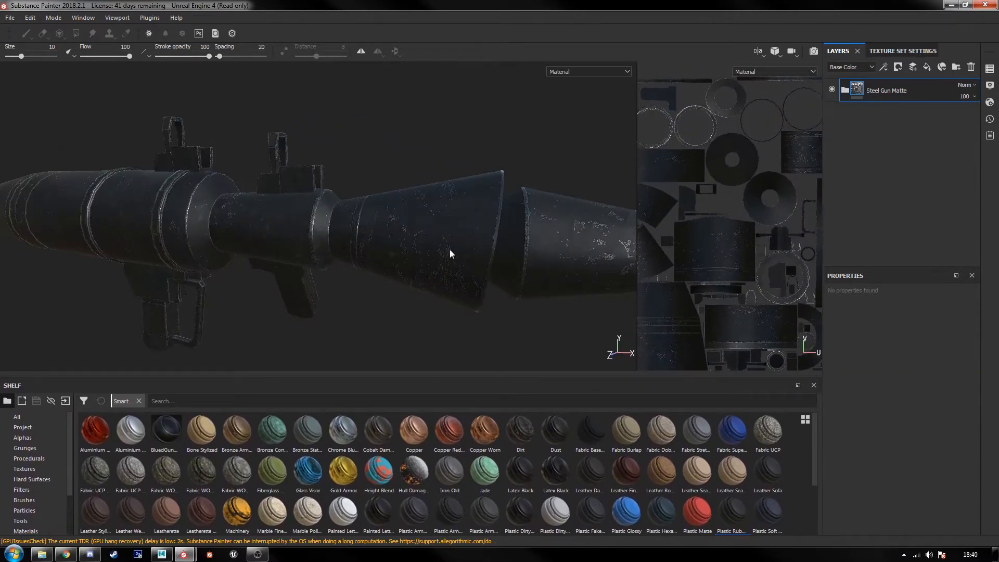
{"action": "left_click", "coordinate": [848, 93]}
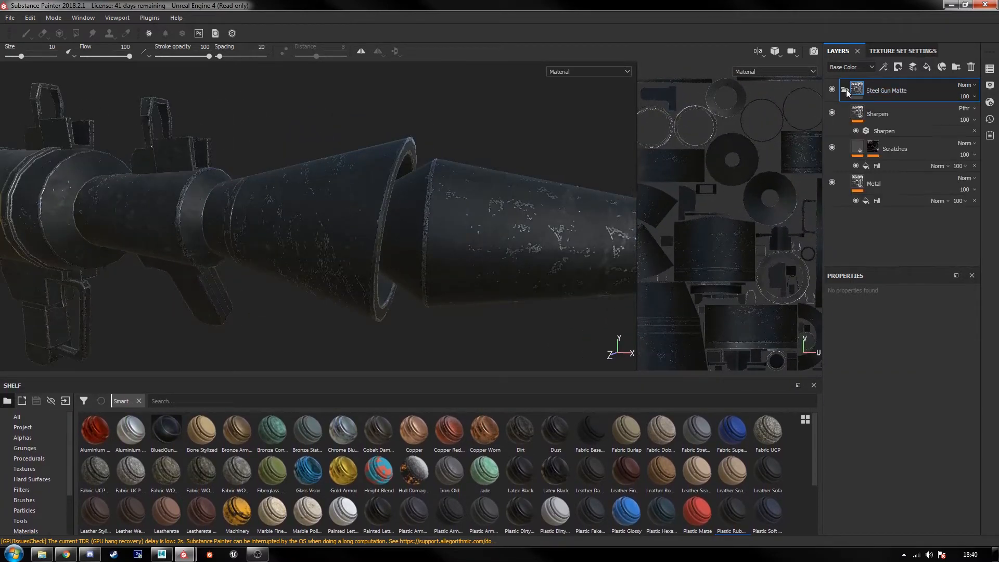
{"action": "left_click", "coordinate": [901, 164]}
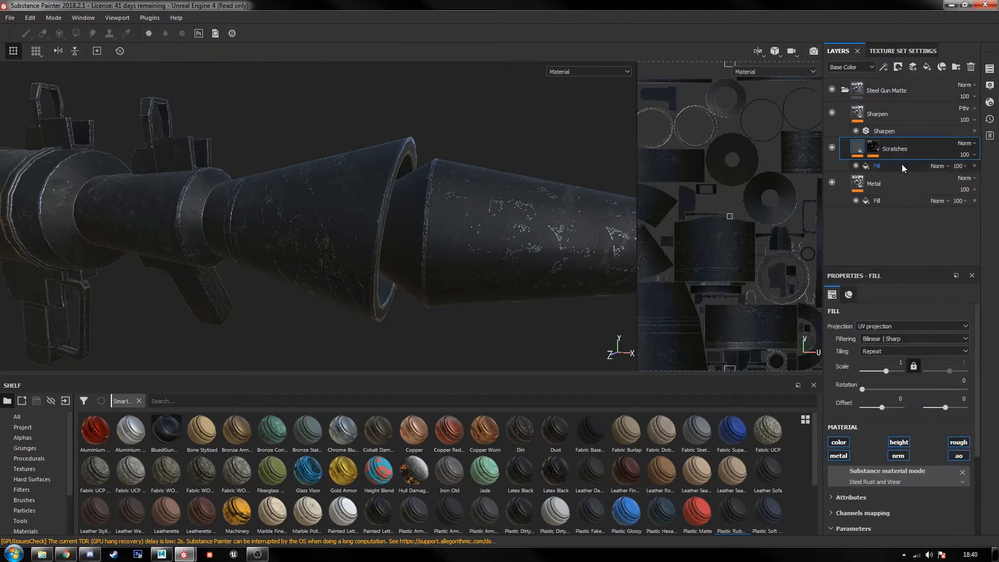
{"action": "key", "text": "Delete"}
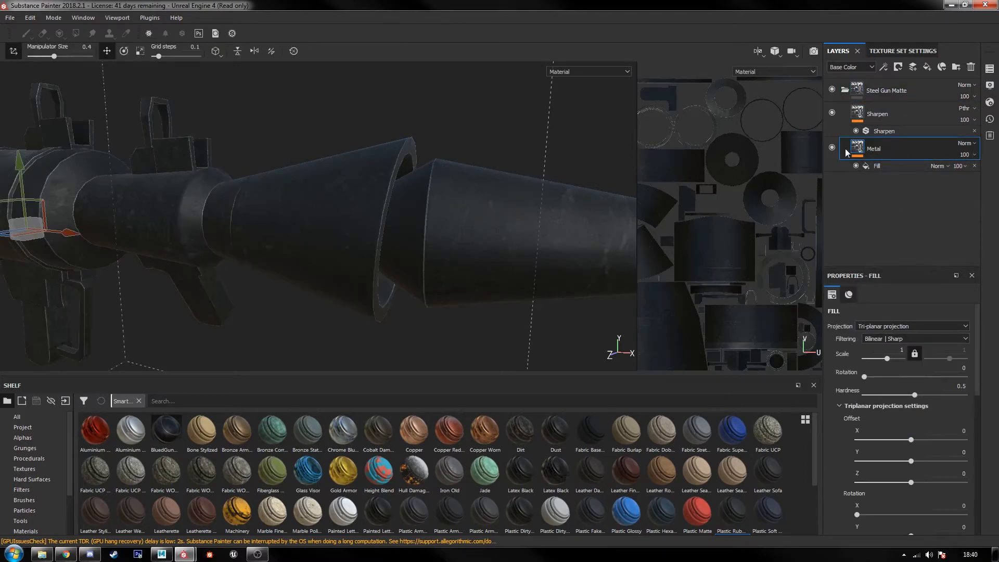
Step: Disable the roughness and ambient occlusion channels in the Metal layer's fill material
{"action": "scroll", "coordinate": [926, 425], "scroll_direction": "down", "scroll_amount": 6}
{"action": "scroll", "coordinate": [926, 425], "scroll_direction": "down", "scroll_amount": 3}
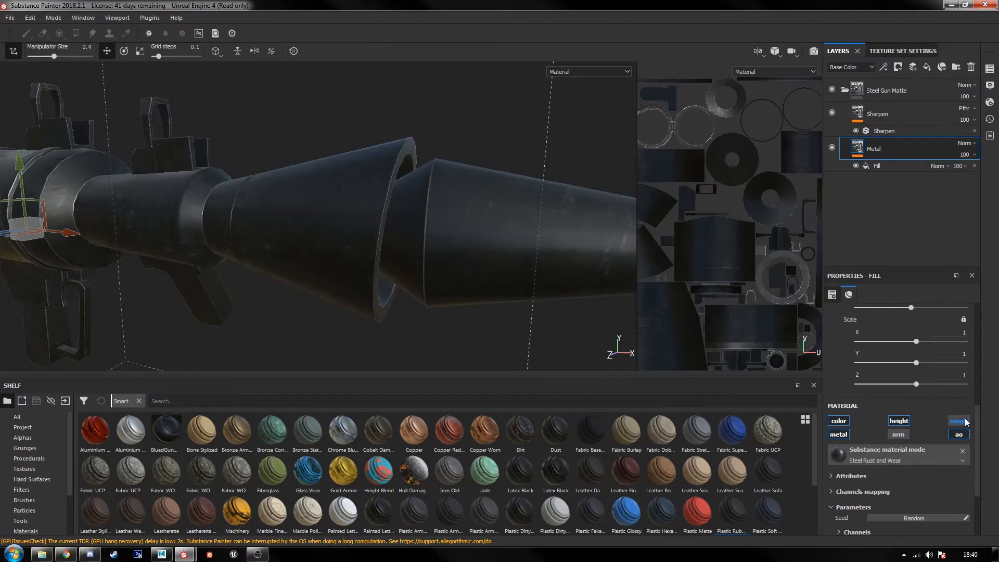
{"action": "left_click", "coordinate": [962, 435]}
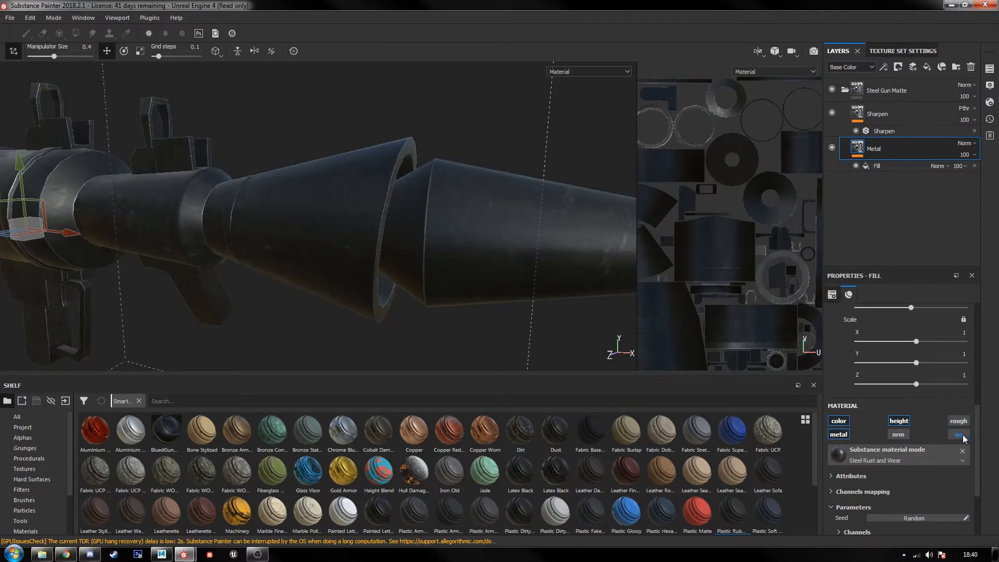
{"action": "left_click", "coordinate": [900, 422]}
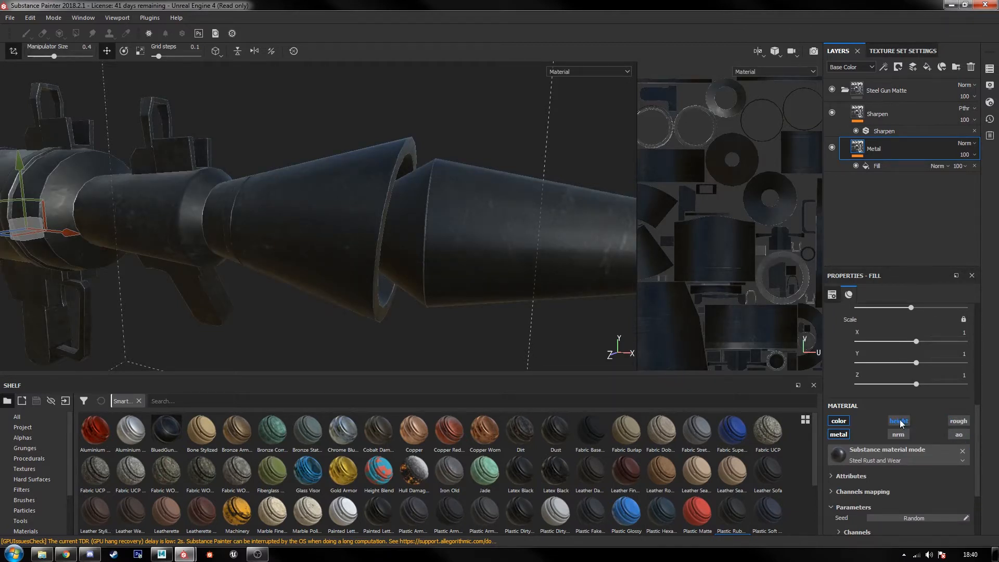
{"action": "left_click", "coordinate": [834, 437]}
{"action": "left_click", "coordinate": [834, 437]}
Step: Review the channels mapping and channel settings of the Metal layer's Steel Rust and Wear material
{"action": "scroll", "coordinate": [858, 447], "scroll_direction": "down", "scroll_amount": 2}
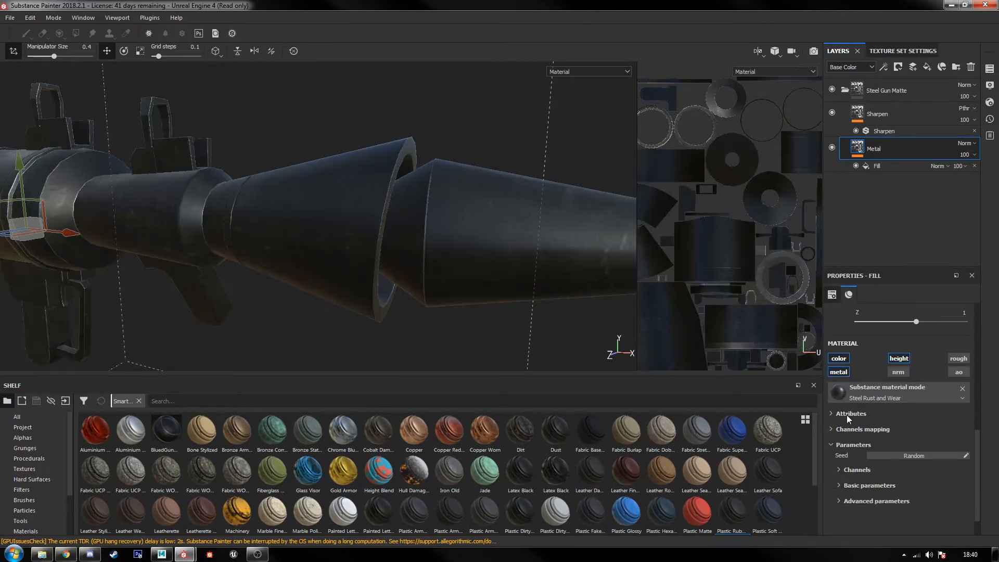
{"action": "left_click", "coordinate": [851, 429]}
{"action": "scroll", "coordinate": [855, 447], "scroll_direction": "down", "scroll_amount": 1}
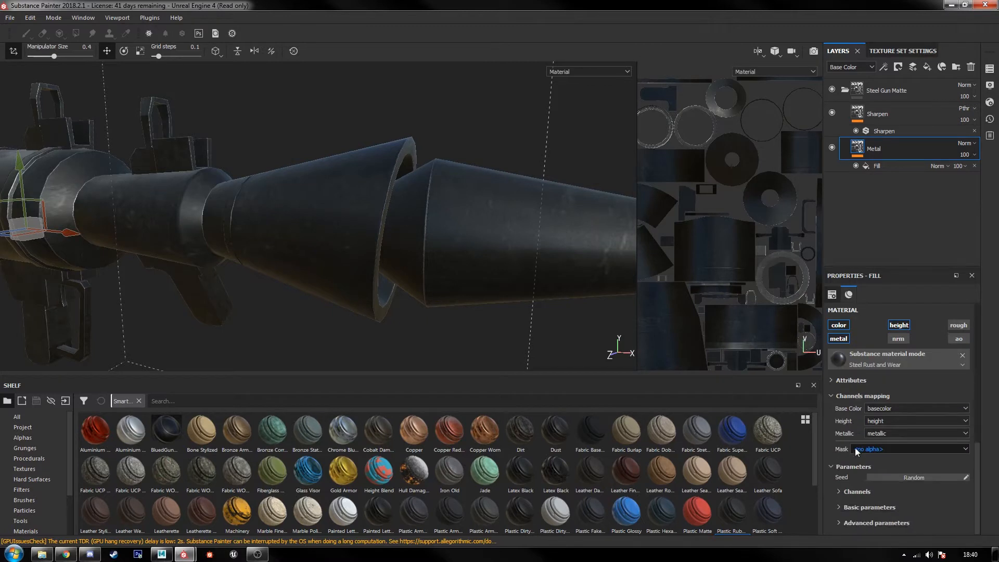
{"action": "left_click", "coordinate": [849, 396]}
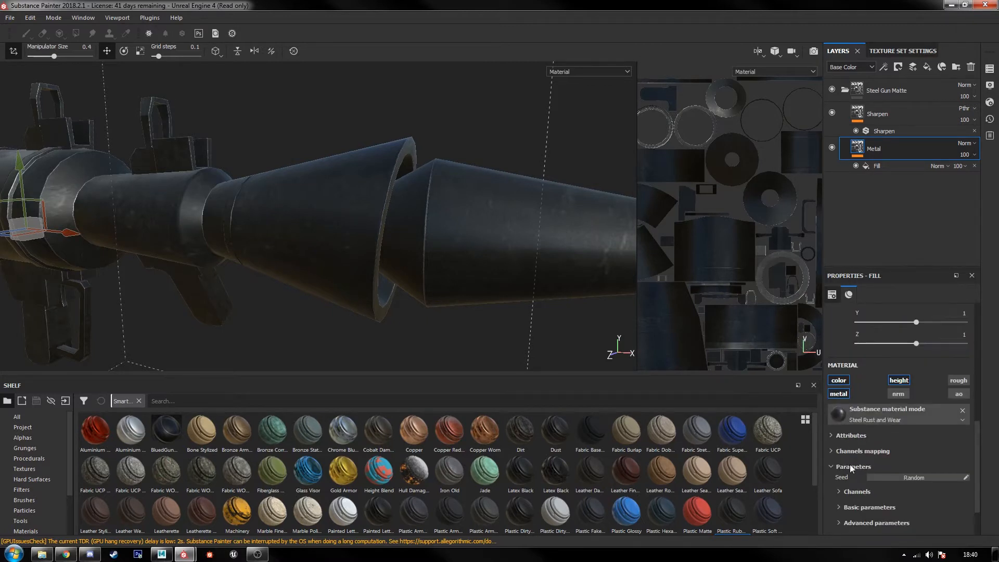
{"action": "left_click", "coordinate": [857, 492]}
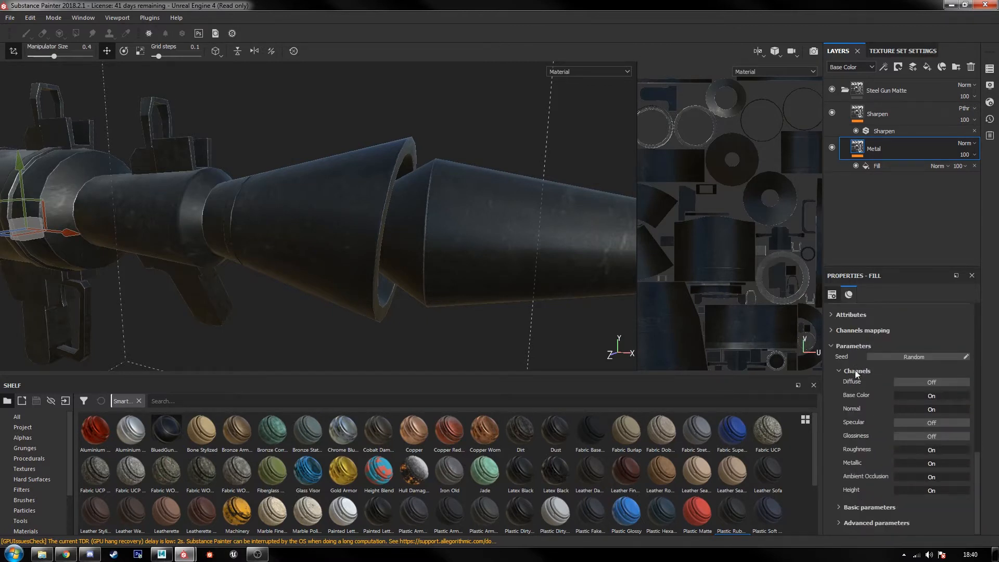
{"action": "left_click", "coordinate": [854, 370]}
{"action": "scroll", "coordinate": [861, 453], "scroll_direction": "down", "scroll_amount": 2}
Step: Expand the Metal fill's basic and advanced parameters and set Metal Color to hue 0.600, saturation 0.066, value 0.298
{"action": "left_click", "coordinate": [863, 467]}
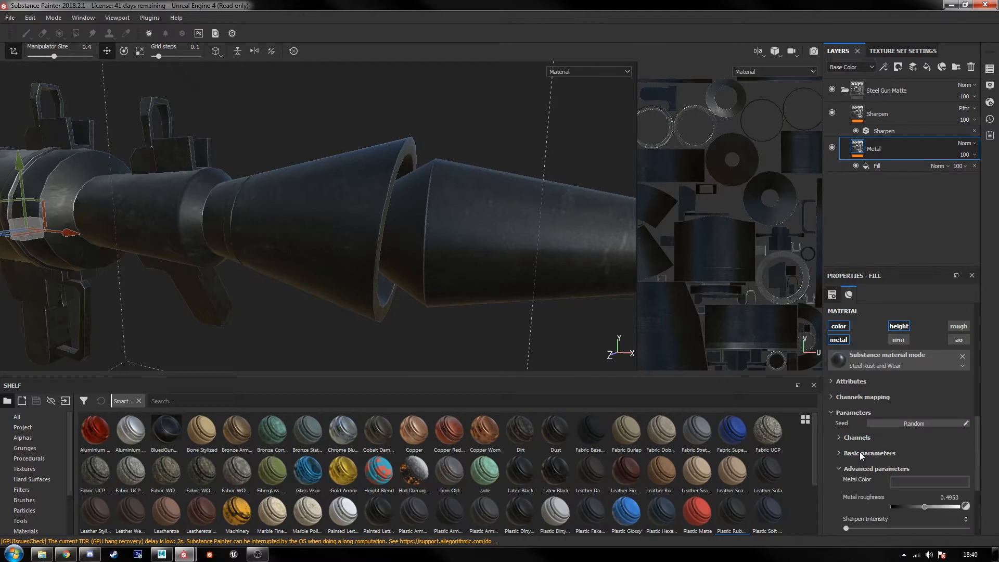
{"action": "left_click", "coordinate": [860, 453]}
{"action": "scroll", "coordinate": [899, 413], "scroll_direction": "down", "scroll_amount": 5}
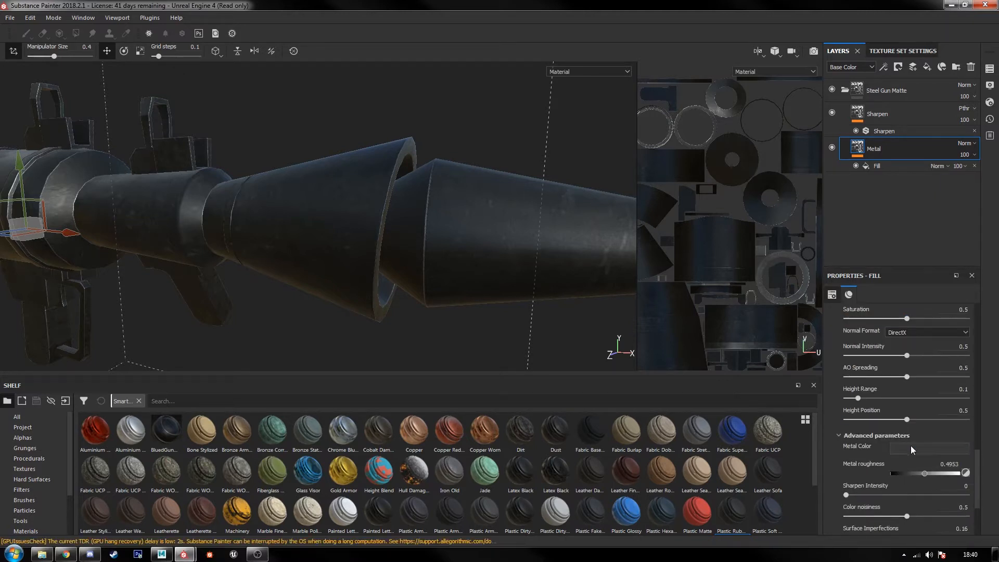
{"action": "left_click", "coordinate": [910, 447]}
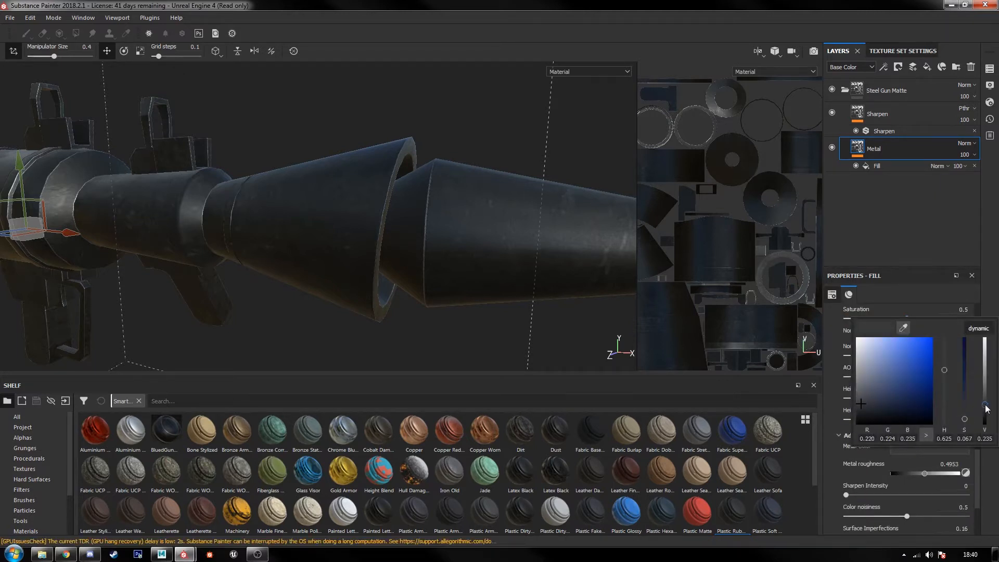
{"action": "left_click_drag", "start_coordinate": [985, 408], "coordinate": [985, 396]}
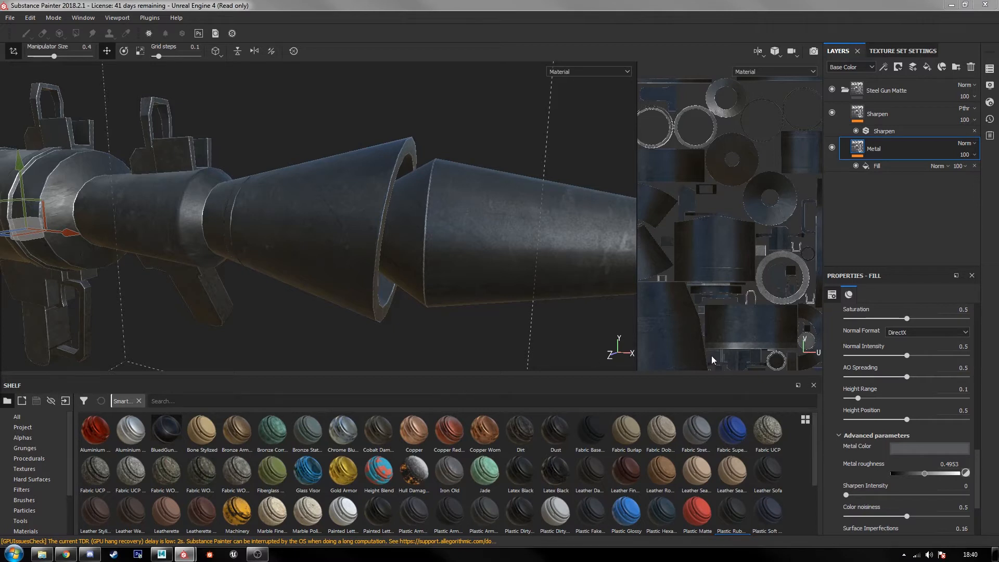
{"action": "left_click", "coordinate": [911, 449]}
{"action": "left_click", "coordinate": [902, 449]}
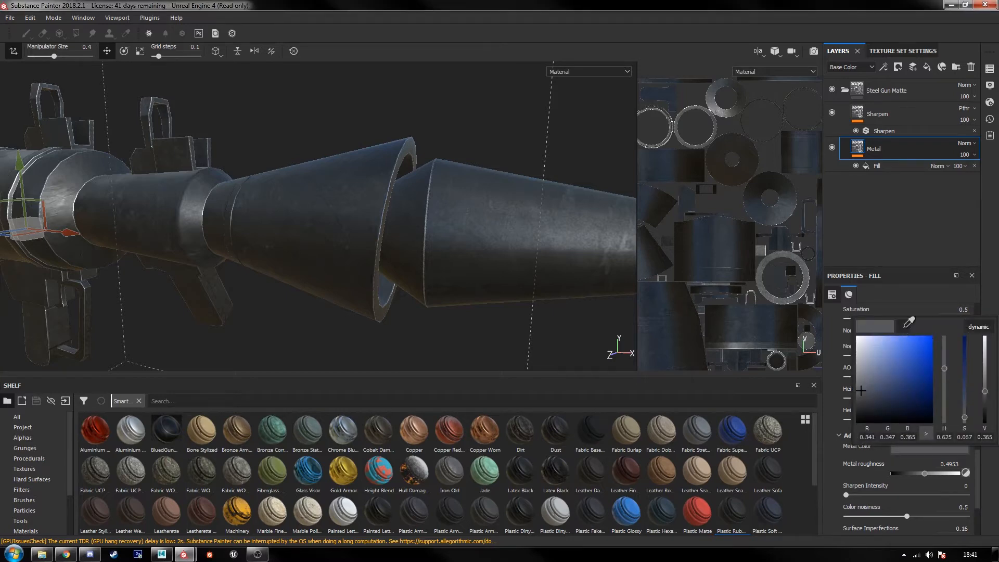
{"action": "left_click_drag", "start_coordinate": [904, 328], "coordinate": [0, 337]}
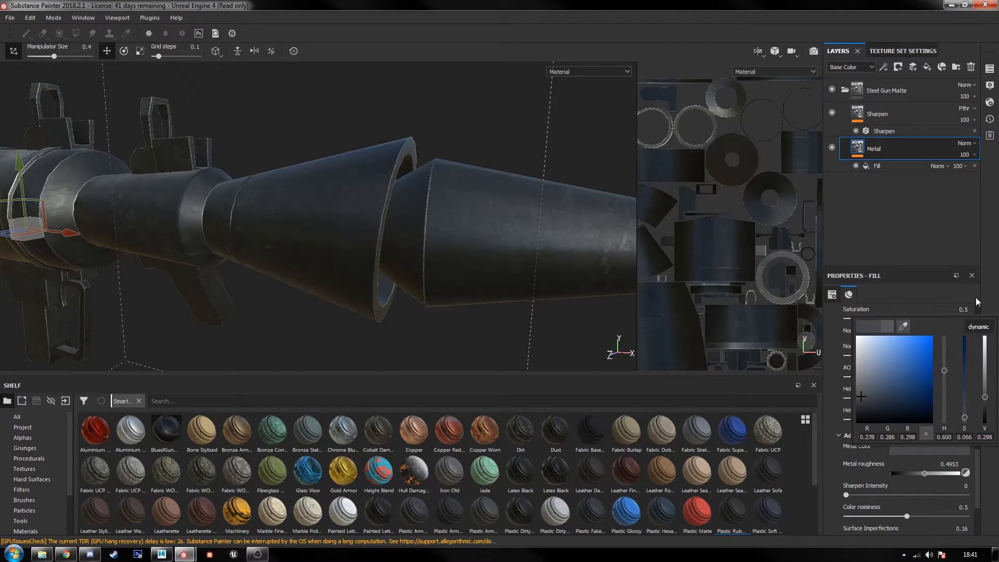
{"action": "left_click", "coordinate": [956, 289]}
Step: Set both the Dirt Intensity and the Rust Intensity of the Metal fill to 0
{"action": "scroll", "coordinate": [912, 453], "scroll_direction": "down", "scroll_amount": 4}
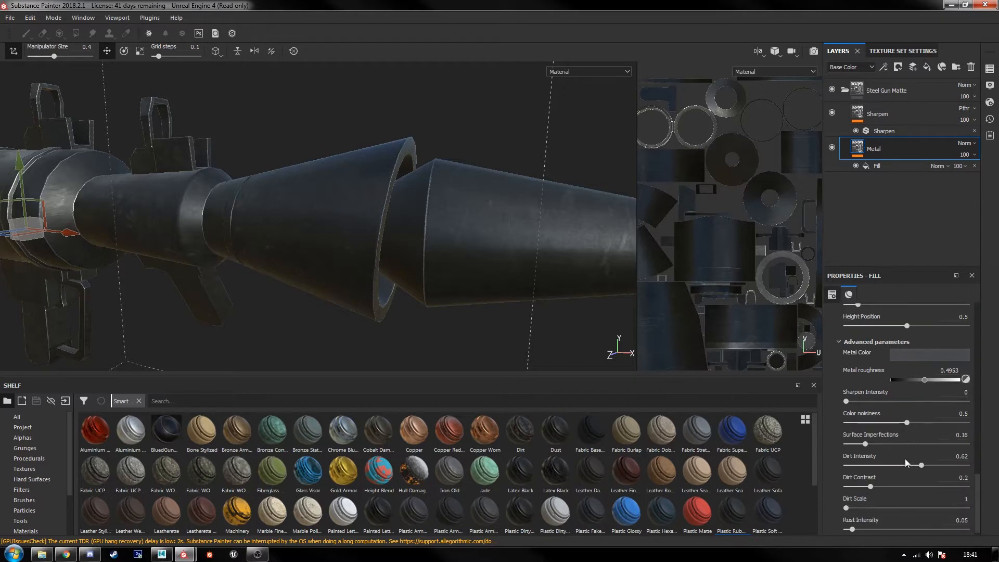
{"action": "left_click_drag", "start_coordinate": [920, 457], "coordinate": [763, 457]}
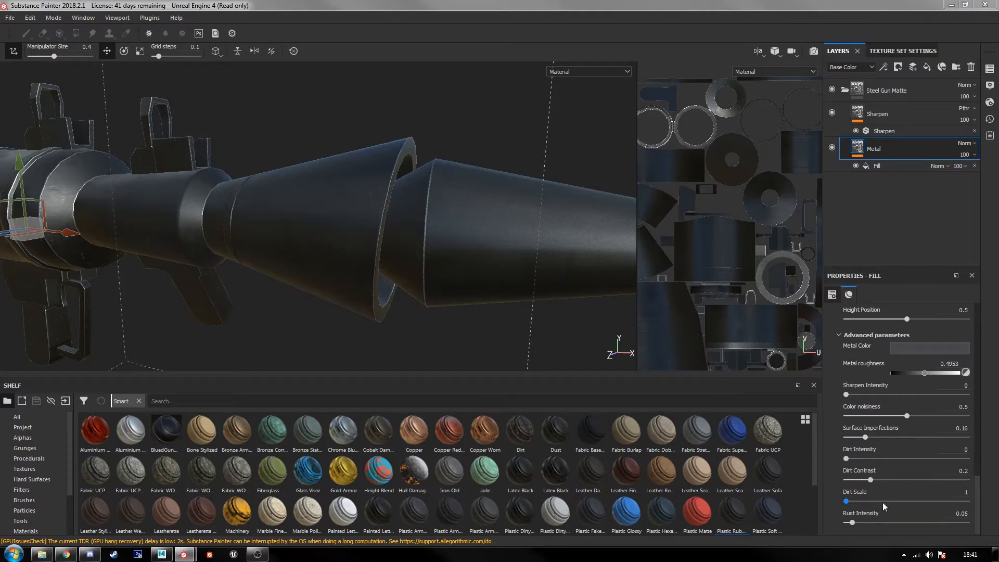
{"action": "left_click_drag", "start_coordinate": [850, 522], "coordinate": [840, 522]}
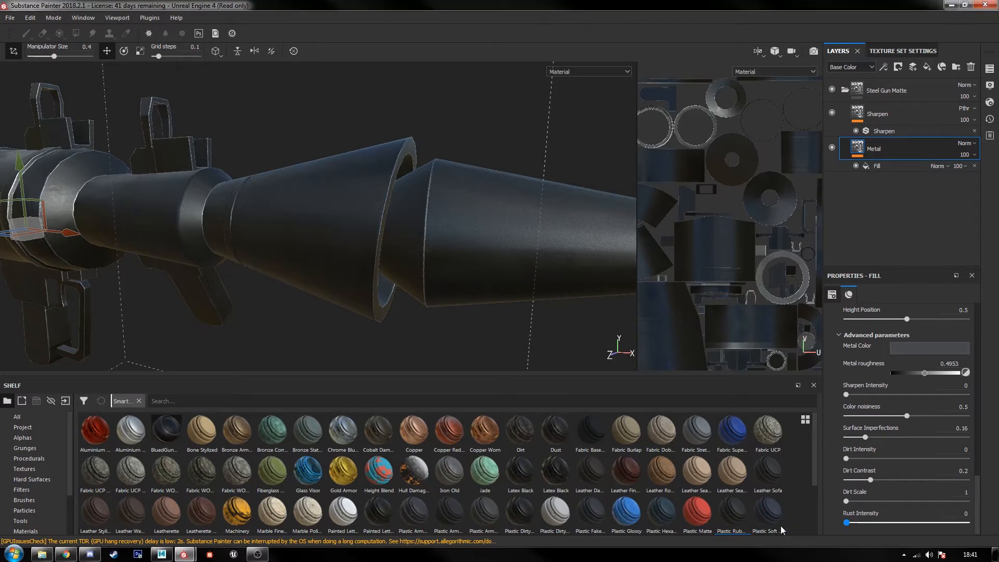
{"action": "scroll", "coordinate": [888, 423], "scroll_direction": "up", "scroll_amount": 4}
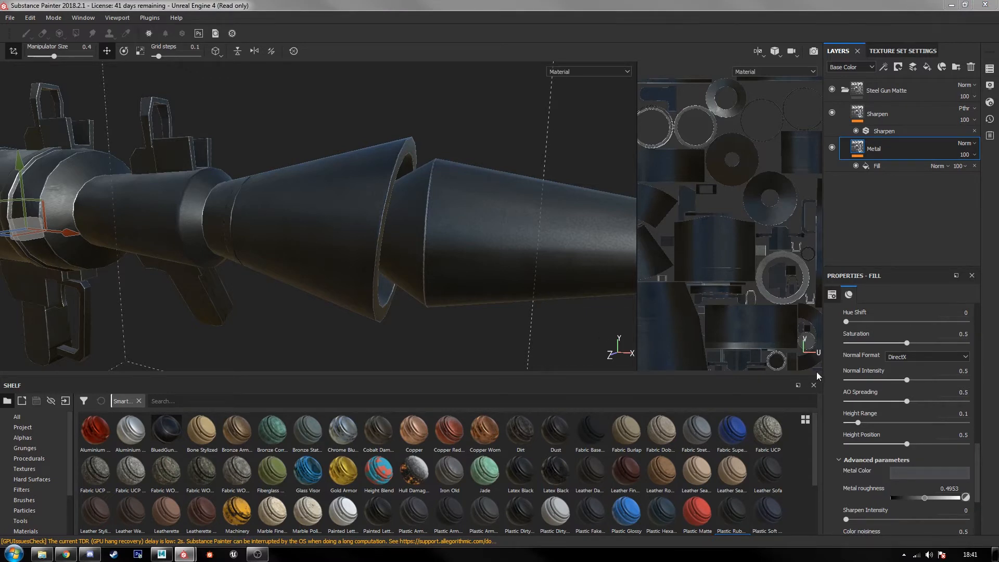
{"action": "scroll", "coordinate": [835, 364], "scroll_direction": "up", "scroll_amount": 3}
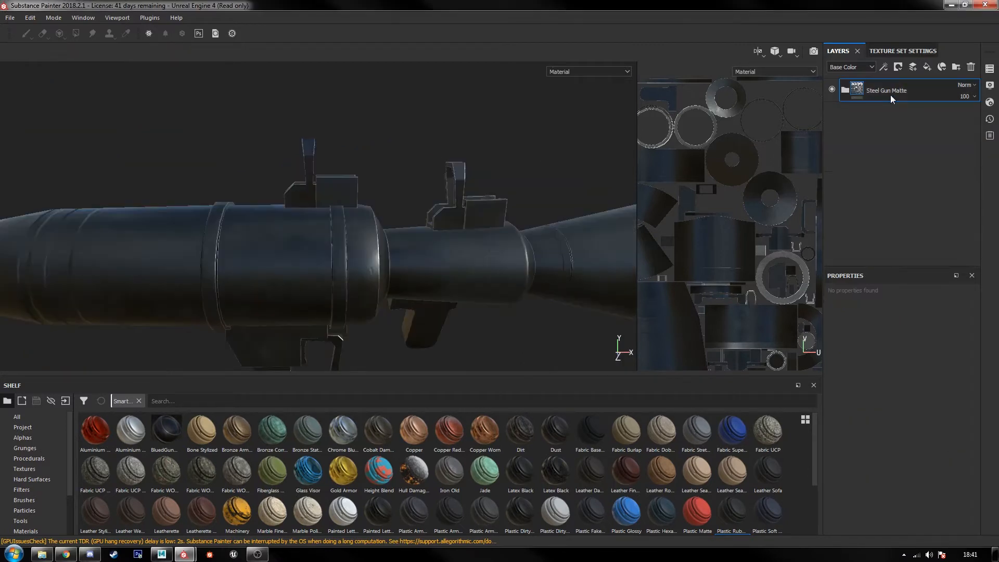
Step: Collapse the Steel Gun Matte group and rename it Base Steel
{"action": "double_click", "coordinate": [891, 90]}
{"action": "left_click", "coordinate": [910, 90]}
{"action": "type", "text": "Base Steel"}
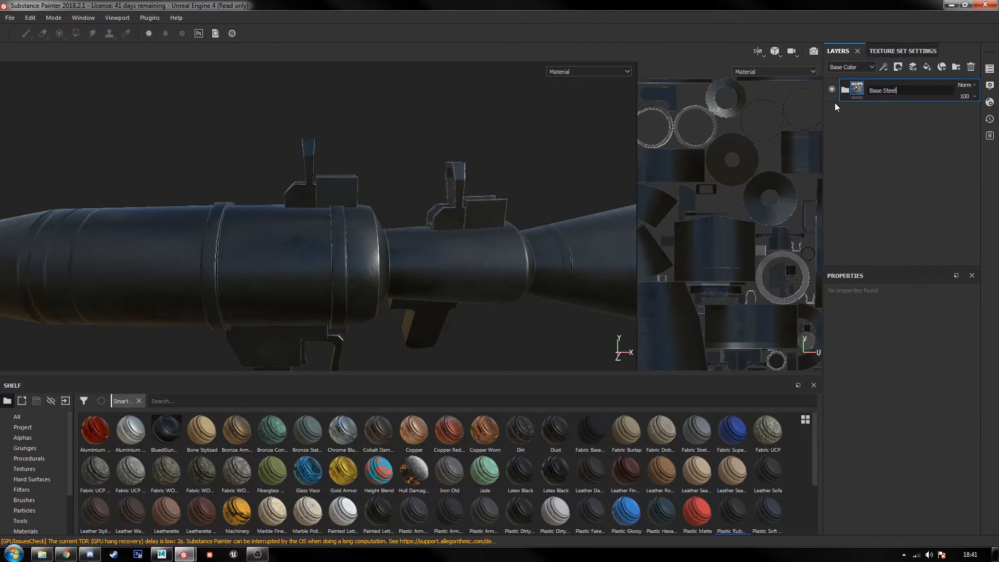
{"action": "key", "text": "Return"}
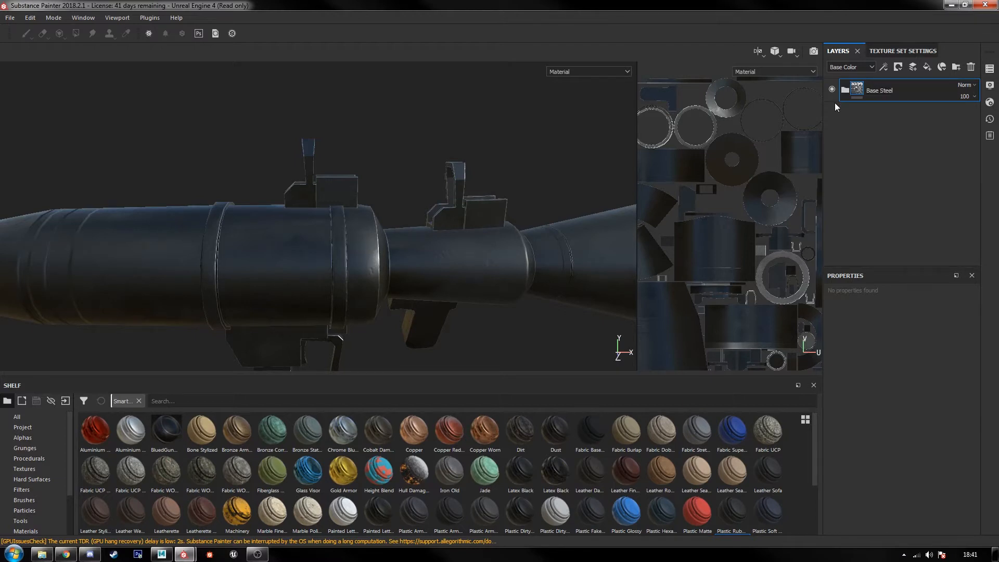
Step: Add a color selection mask to the Base Steel group and pick the grey ID color of the launcher's body
{"action": "right_click", "coordinate": [859, 92]}
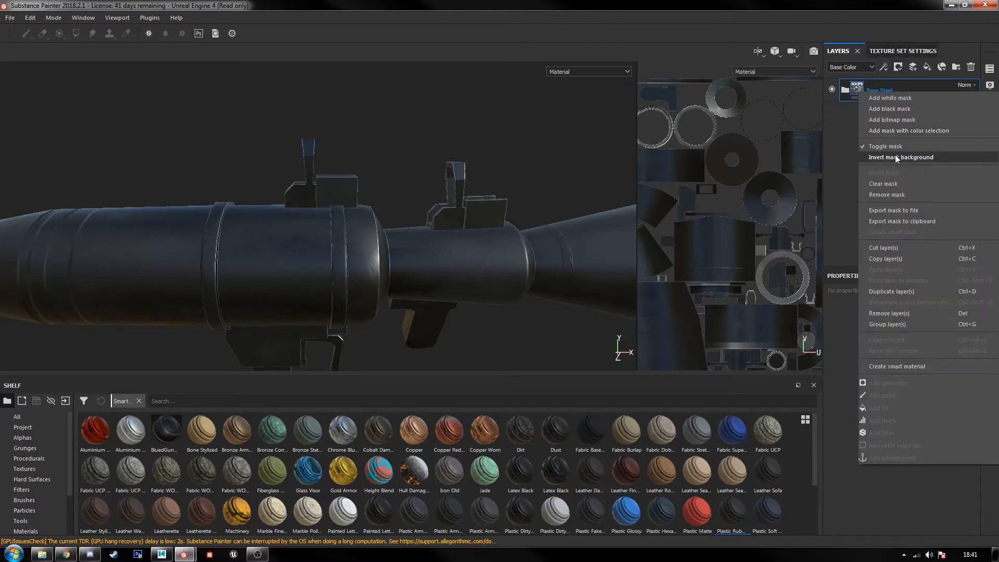
{"action": "left_click", "coordinate": [907, 131]}
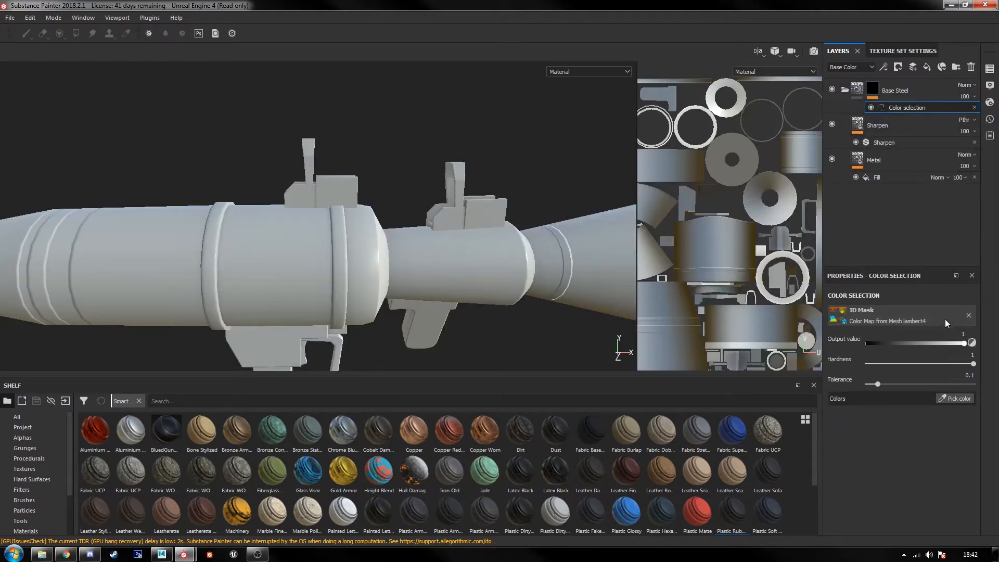
{"action": "left_click", "coordinate": [952, 399]}
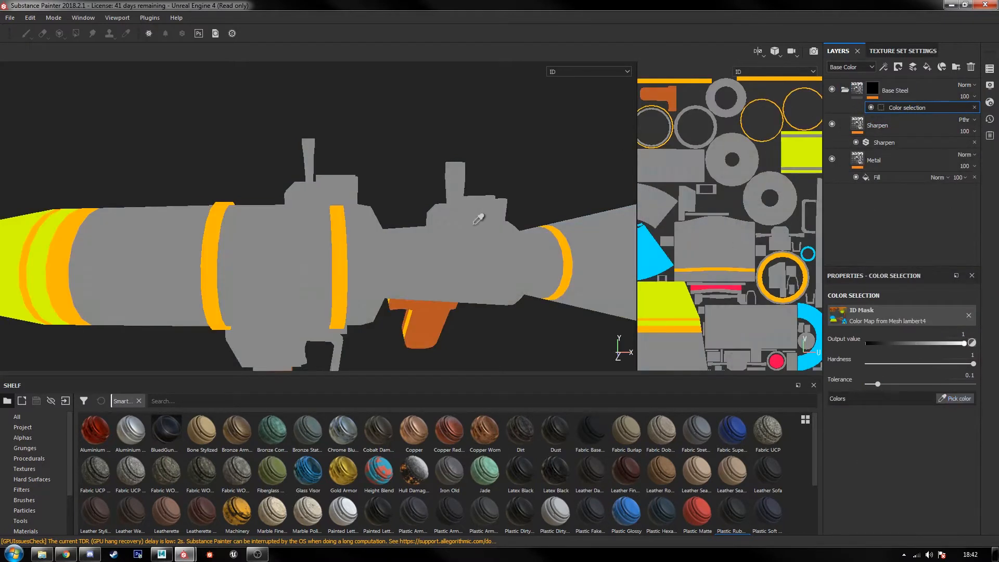
{"action": "left_click", "coordinate": [340, 174]}
Step: Inspect the masked steel on the launcher from several sides
{"action": "left_click_drag", "start_coordinate": [468, 312], "coordinate": [364, 257], "text": "alt"}
{"action": "middle_click_drag", "start_coordinate": [364, 257], "coordinate": [322, 265], "text": "alt"}
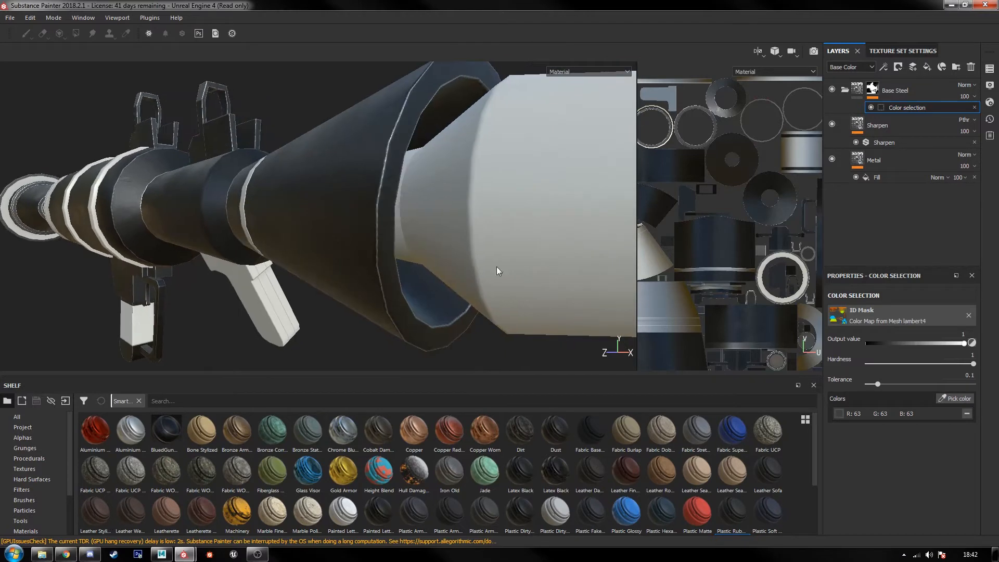
{"action": "left_click_drag", "start_coordinate": [497, 267], "coordinate": [476, 293], "text": "alt"}
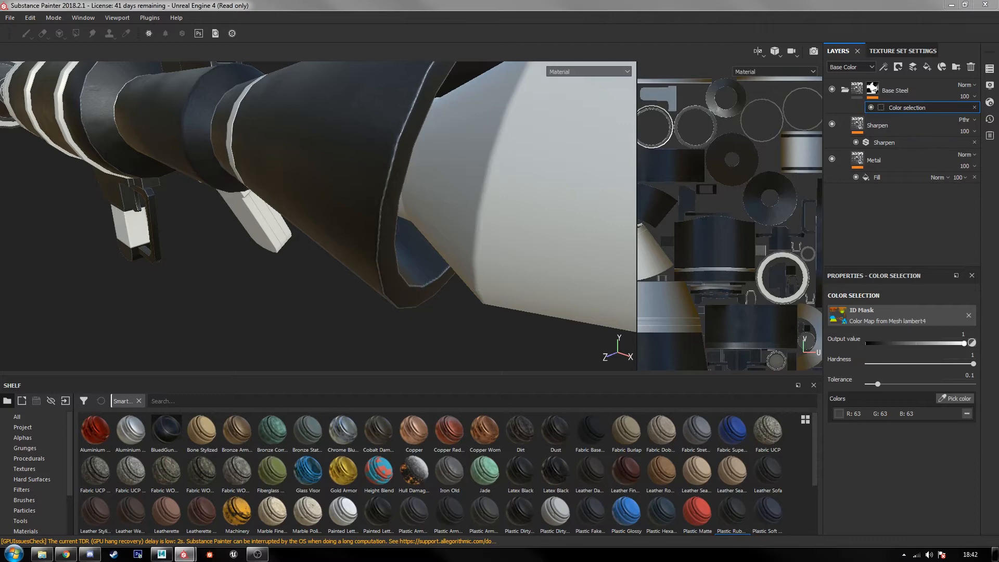
{"action": "middle_click_drag", "start_coordinate": [245, 245], "coordinate": [364, 306], "text": "alt"}
{"action": "left_click_drag", "start_coordinate": [295, 278], "coordinate": [408, 262], "text": "alt"}
{"action": "middle_click_drag", "start_coordinate": [358, 261], "coordinate": [386, 271], "text": "alt"}
{"action": "scroll", "coordinate": [387, 271], "scroll_direction": "up", "scroll_amount": 1}
{"action": "middle_click_drag", "start_coordinate": [397, 310], "coordinate": [474, 312], "text": "alt"}
Step: Enlarge the shelf, add the Wood American Cherry material above the Base Steel group and collapse the group
{"action": "scroll", "coordinate": [31, 499], "scroll_direction": "down", "scroll_amount": 3}
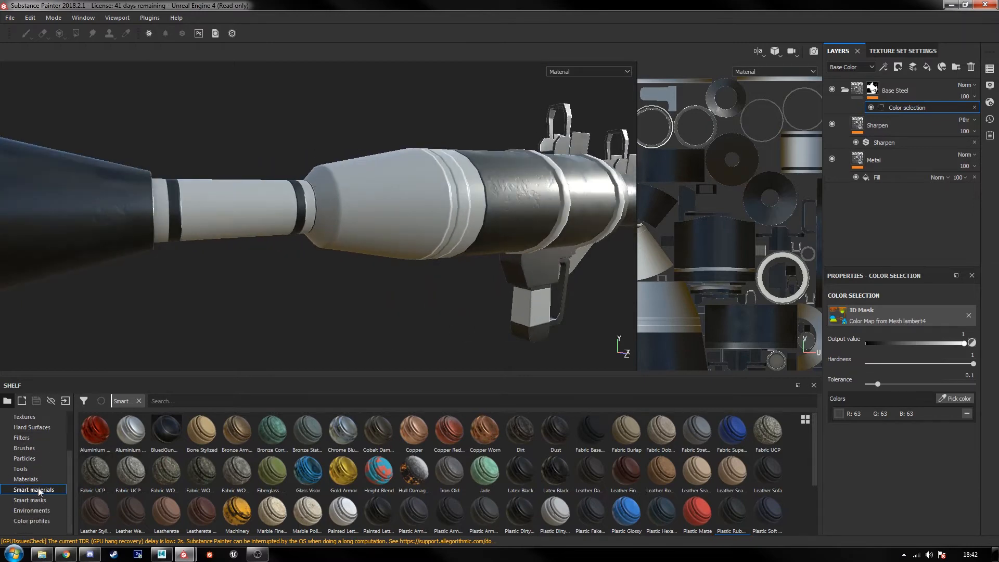
{"action": "left_click", "coordinate": [25, 479]}
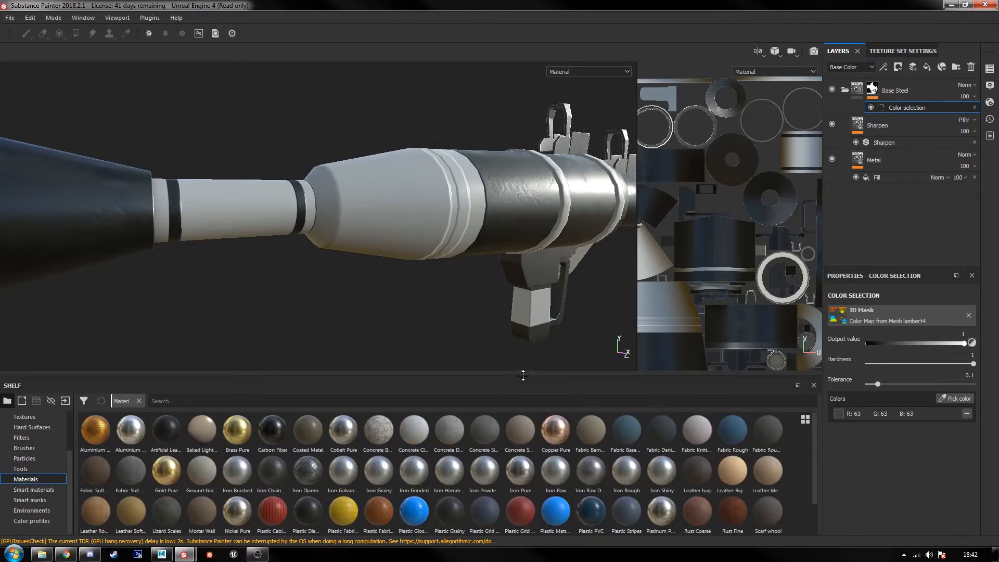
{"action": "left_click_drag", "start_coordinate": [523, 375], "coordinate": [522, 293]}
{"action": "left_click_drag", "start_coordinate": [385, 483], "coordinate": [911, 70]}
{"action": "left_click", "coordinate": [845, 114]}
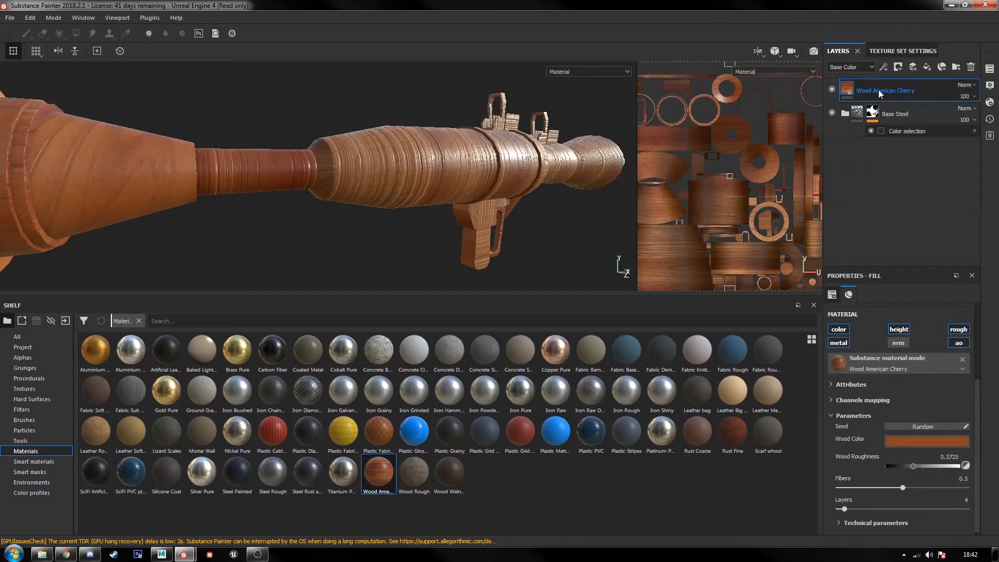
Step: Disable the Wood American Cherry layer's roughness and ambient occlusion channels, and try its metallic channel off before enabling it again
{"action": "left_click", "coordinate": [955, 331]}
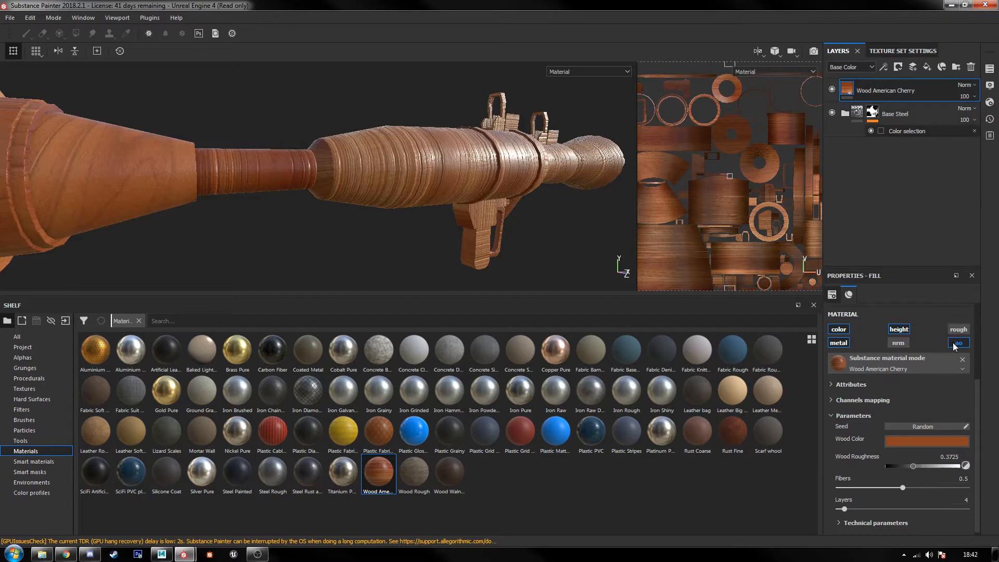
{"action": "left_click", "coordinate": [957, 343]}
{"action": "left_click", "coordinate": [839, 343]}
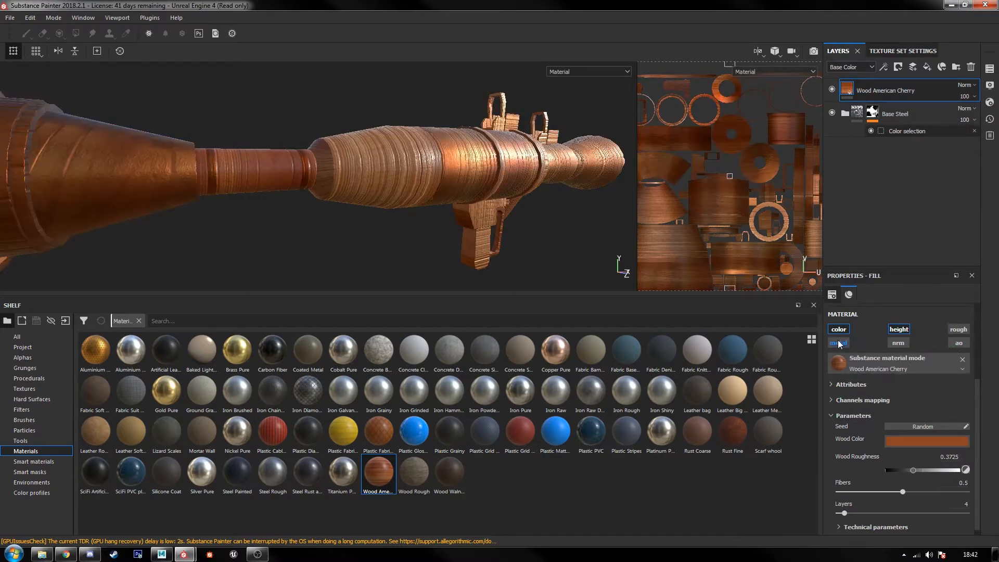
{"action": "left_click_drag", "start_coordinate": [379, 196], "coordinate": [436, 206], "text": "alt"}
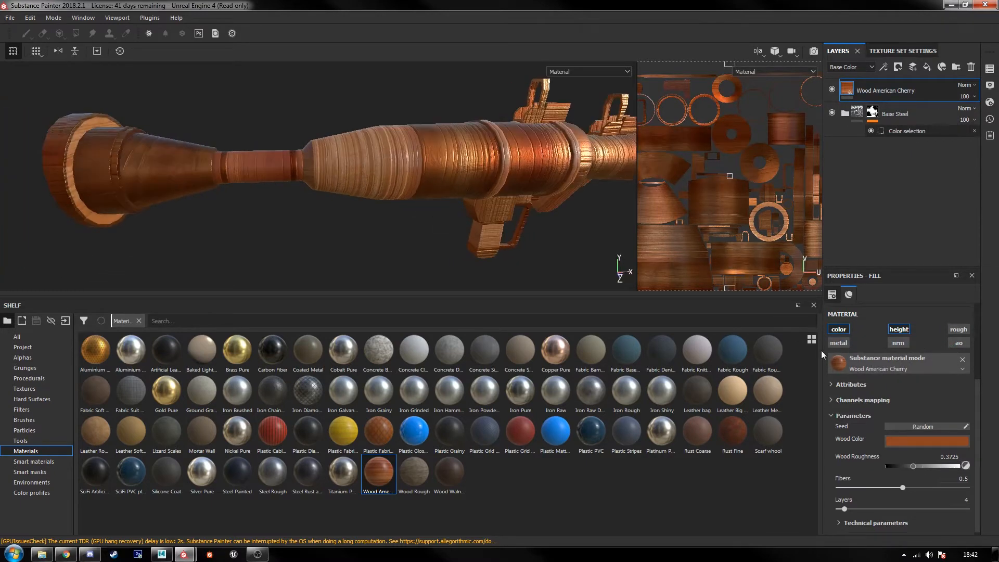
{"action": "left_click", "coordinate": [838, 344]}
{"action": "left_click", "coordinate": [839, 344]}
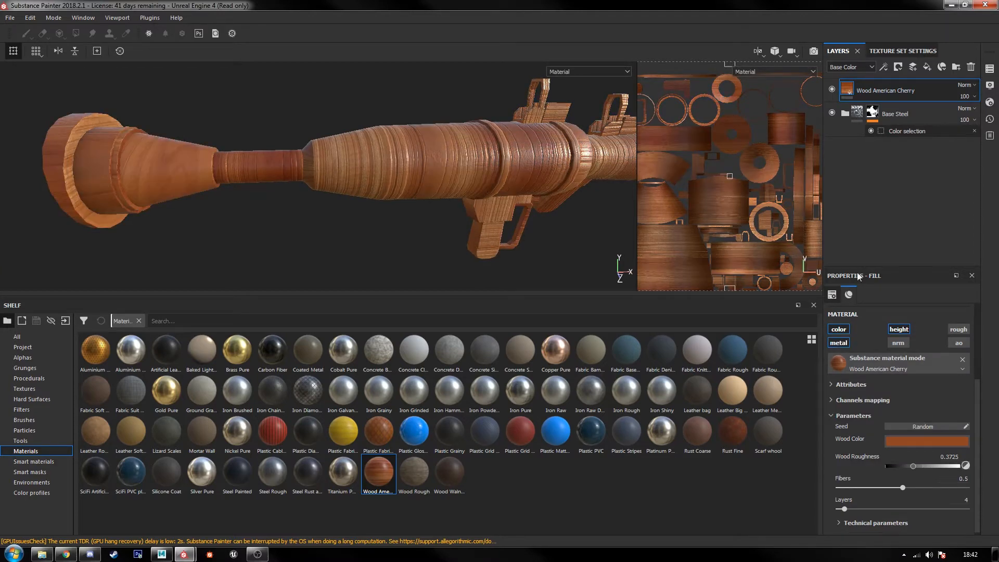
Step: Add a color selection mask to the Wood American Cherry layer and pick the yellow-green ID color
{"action": "right_click", "coordinate": [881, 83]}
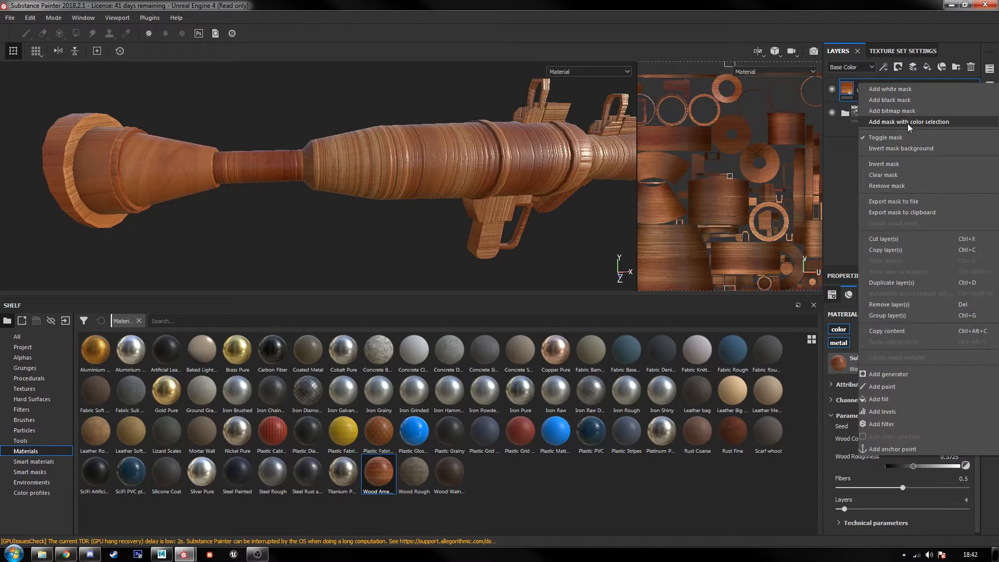
{"action": "left_click", "coordinate": [907, 124]}
{"action": "left_click", "coordinate": [952, 400]}
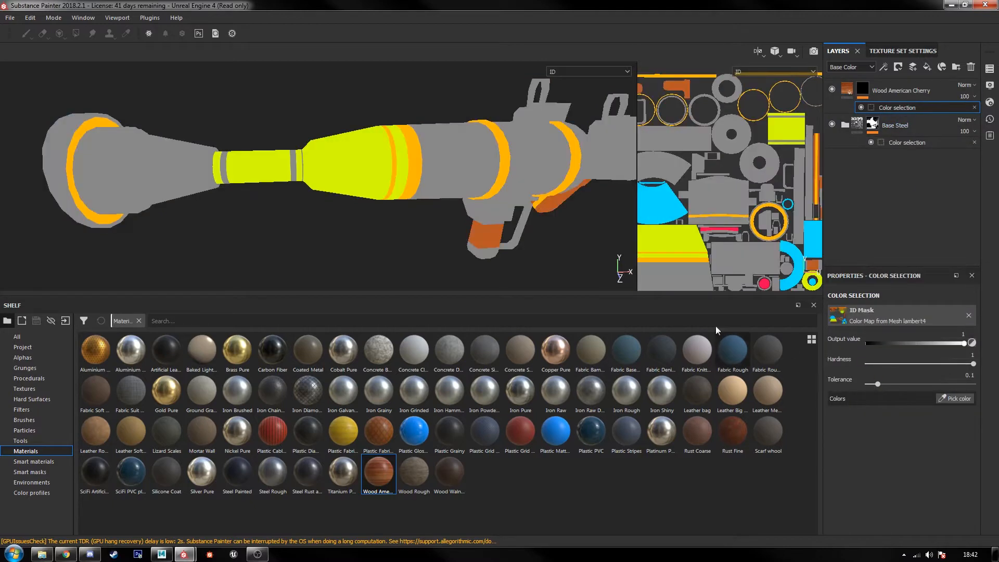
{"action": "left_click", "coordinate": [370, 162]}
Step: Examine the cherry wood grain on the launcher's masked tube and grip sections from several angles
{"action": "middle_click_drag", "start_coordinate": [394, 249], "coordinate": [546, 255], "text": "alt"}
{"action": "scroll", "coordinate": [408, 249], "scroll_direction": "up", "scroll_amount": 5}
{"action": "left_click_drag", "start_coordinate": [475, 265], "coordinate": [489, 254], "text": "alt"}
{"action": "middle_click_drag", "start_coordinate": [489, 254], "coordinate": [446, 245], "text": "alt"}
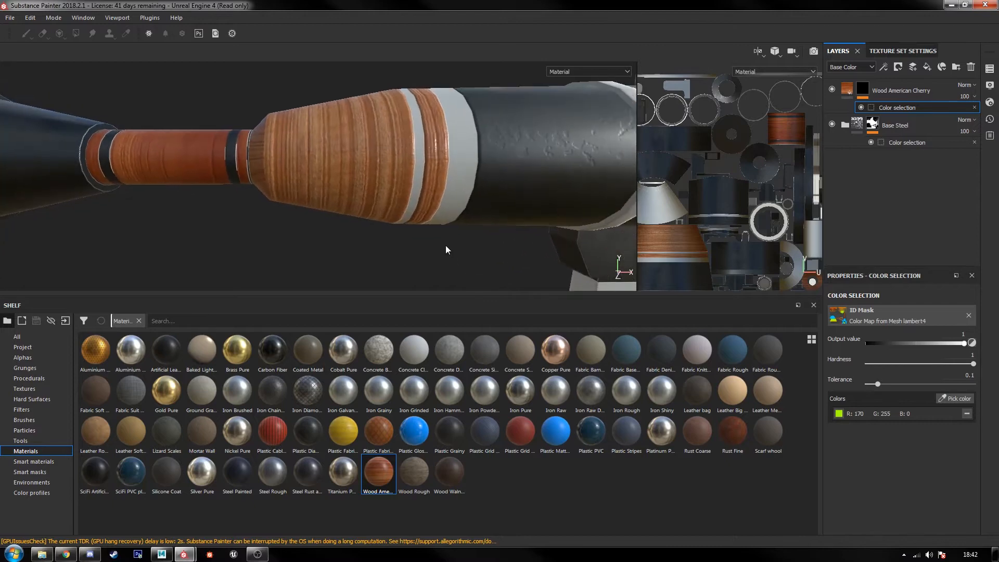
{"action": "scroll", "coordinate": [445, 245], "scroll_direction": "up", "scroll_amount": 3}
{"action": "mouse_move", "coordinate": [445, 245]}
{"action": "left_mouse_down", "text": "alt"}
{"action": "mouse_move", "coordinate": [482, 264]}
{"action": "mouse_move", "coordinate": [476, 250]}
{"action": "left_mouse_up", "text": "alt"}
{"action": "scroll", "coordinate": [476, 250], "scroll_direction": "down", "scroll_amount": 2}
{"action": "middle_click_drag", "start_coordinate": [476, 249], "coordinate": [546, 205], "text": "alt"}
{"action": "left_click_drag", "start_coordinate": [546, 206], "coordinate": [554, 195], "text": "alt"}
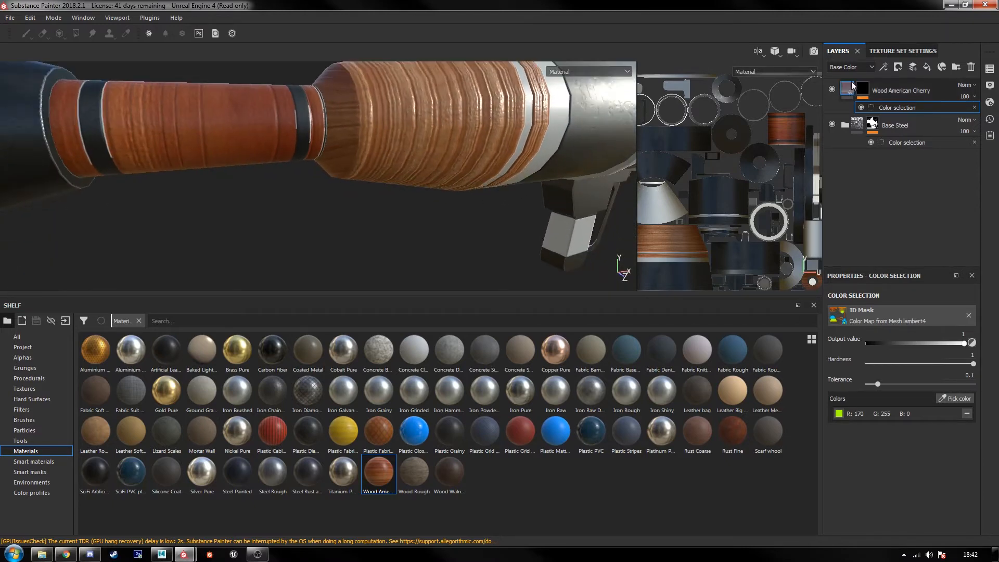
Step: Try the Wood American Cherry fill at a rotation of 90, set it to 270 and check the grain direction
{"action": "left_click", "coordinate": [842, 88]}
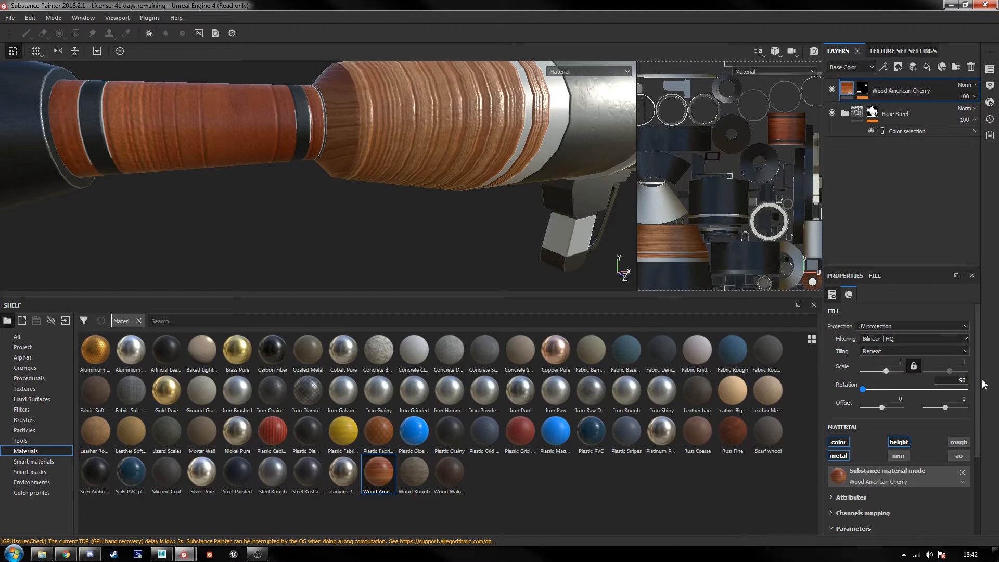
{"action": "key", "text": "Return"}
{"action": "middle_click_drag", "start_coordinate": [488, 226], "coordinate": [479, 245], "text": "alt"}
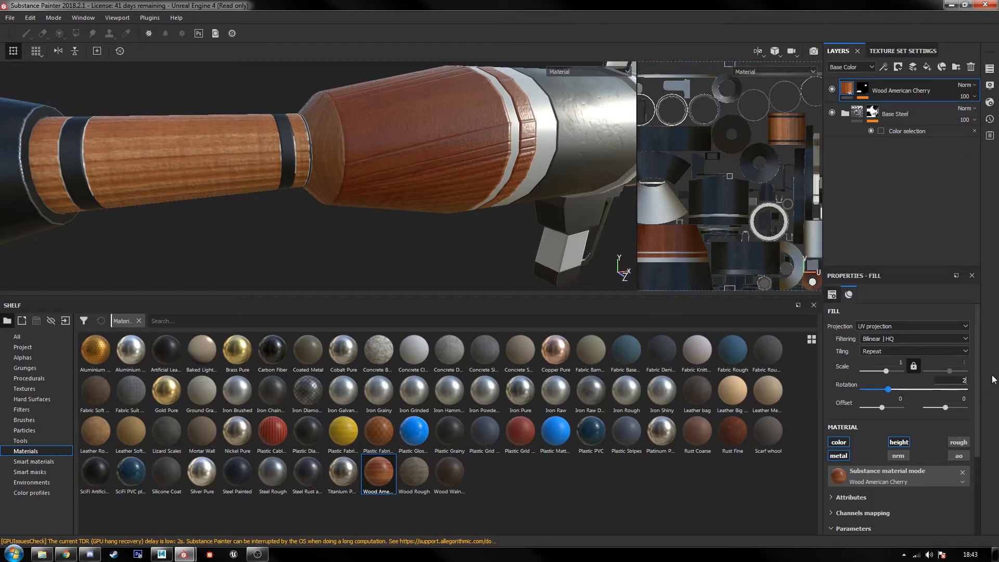
{"action": "key", "text": "Return"}
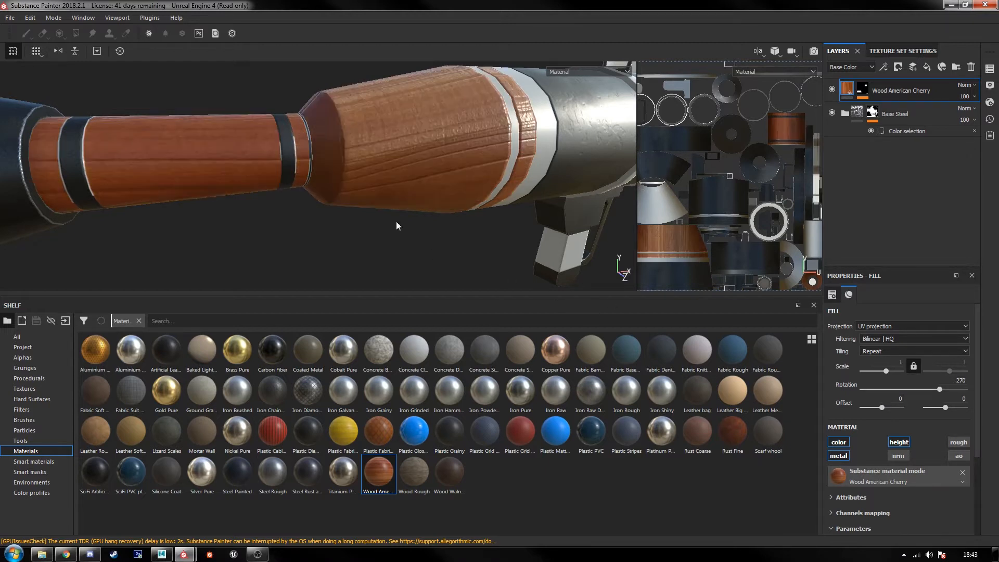
{"action": "left_click_drag", "start_coordinate": [397, 226], "coordinate": [472, 235], "text": "alt"}
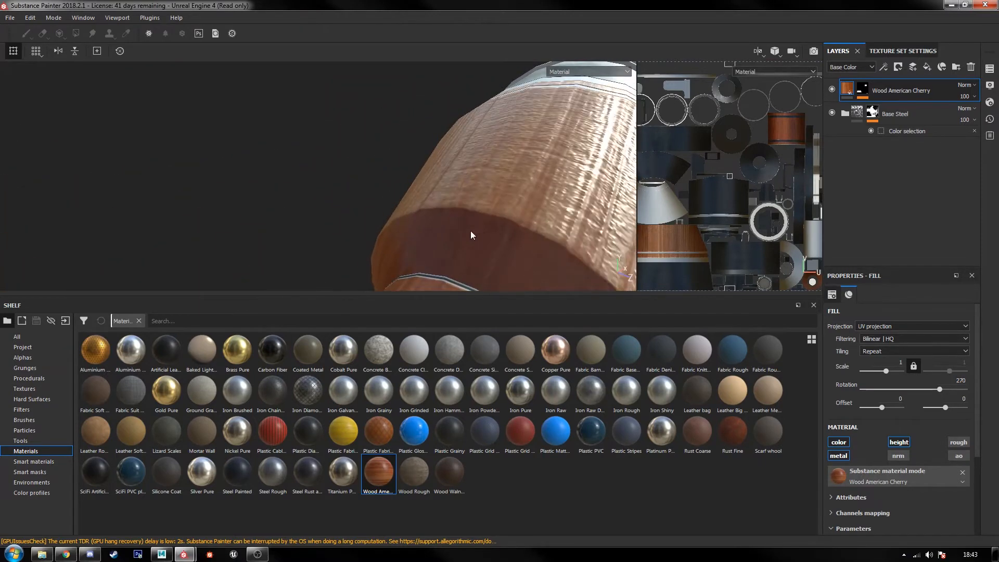
{"action": "mouse_move", "coordinate": [479, 229]}
{"action": "right_mouse_down", "text": "shift"}
{"action": "mouse_move", "coordinate": [430, 227]}
{"action": "mouse_move", "coordinate": [462, 229]}
{"action": "right_mouse_up", "text": "shift"}
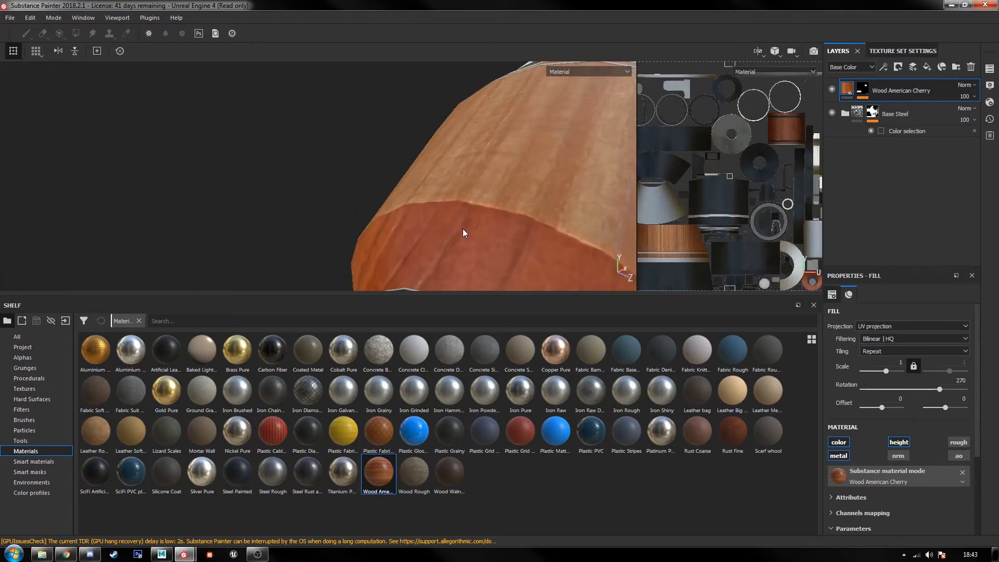
{"action": "scroll", "coordinate": [471, 234], "scroll_direction": "down", "scroll_amount": 7}
{"action": "left_click_drag", "start_coordinate": [490, 241], "coordinate": [365, 211], "text": "alt"}
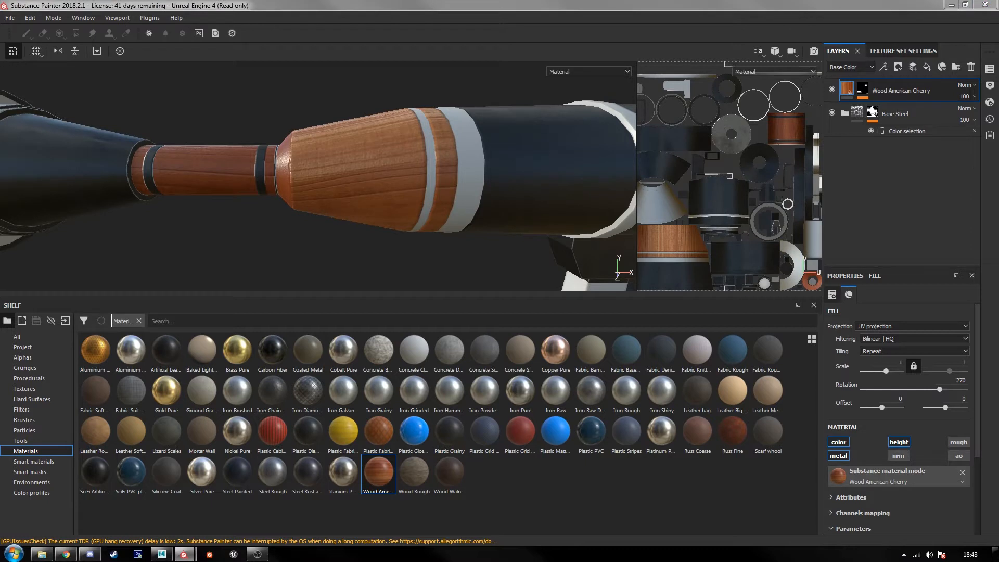
Step: Expand the cherry wood material's parameters and change its Wood Color to a darker reddish brown
{"action": "left_click", "coordinate": [858, 527]}
{"action": "scroll", "coordinate": [889, 473], "scroll_direction": "down", "scroll_amount": 3}
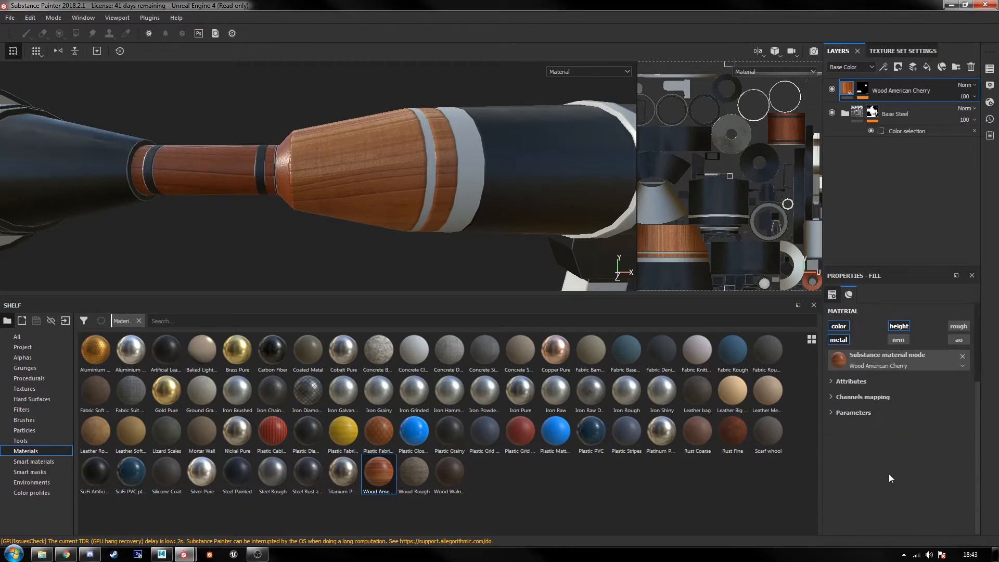
{"action": "left_click", "coordinate": [857, 411]}
{"action": "left_click", "coordinate": [914, 437]}
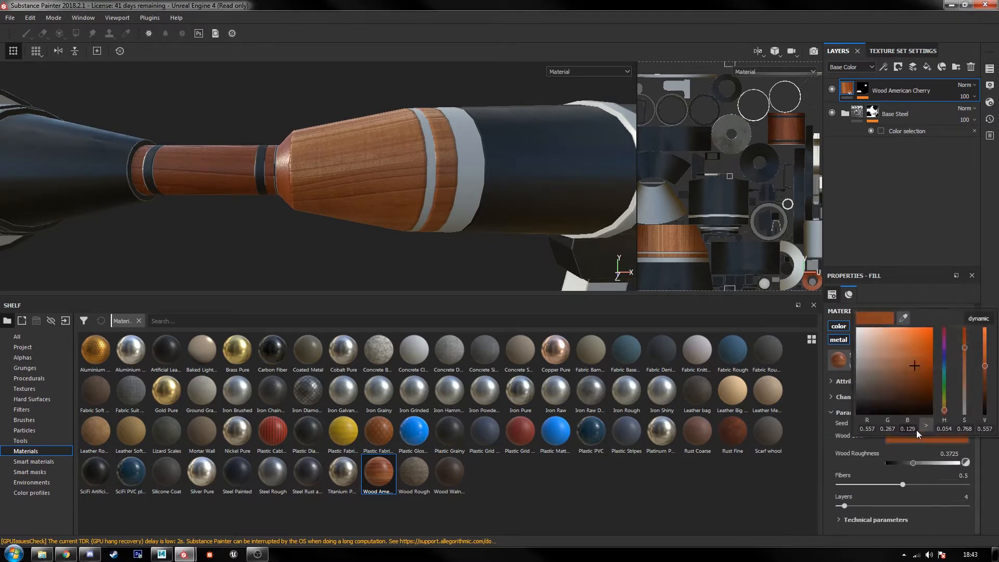
{"action": "left_click", "coordinate": [903, 318]}
{"action": "left_click", "coordinate": [914, 373]}
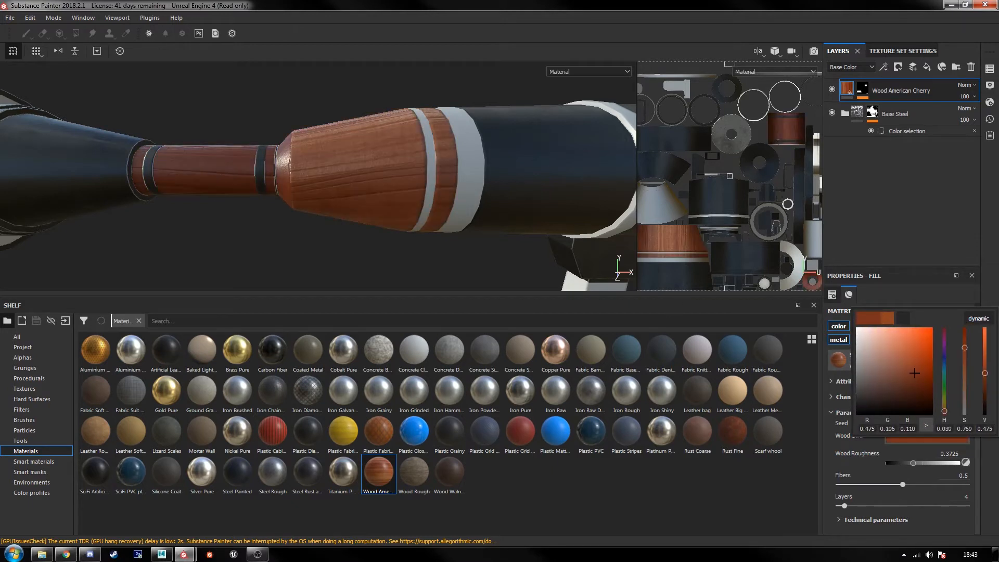
{"action": "left_click", "coordinate": [903, 318]}
{"action": "left_click", "coordinate": [503, 11]}
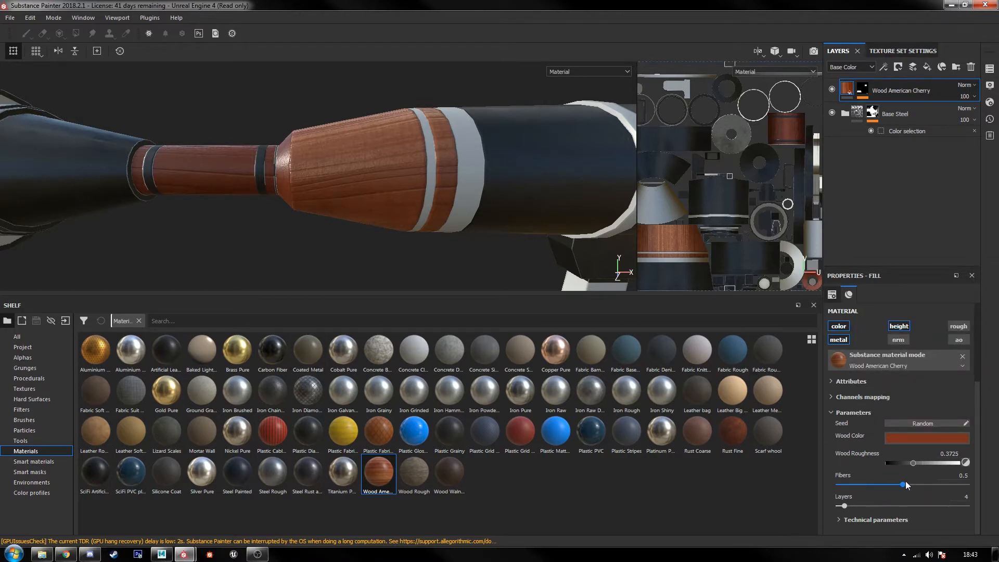
Step: Try lower and higher Fibers values on the cherry wood, then undo the change
{"action": "left_click_drag", "start_coordinate": [906, 481], "coordinate": [854, 488]}
{"action": "left_click_drag", "start_coordinate": [792, 486], "coordinate": [969, 485]}
{"action": "key", "text": "ctrl+z"}
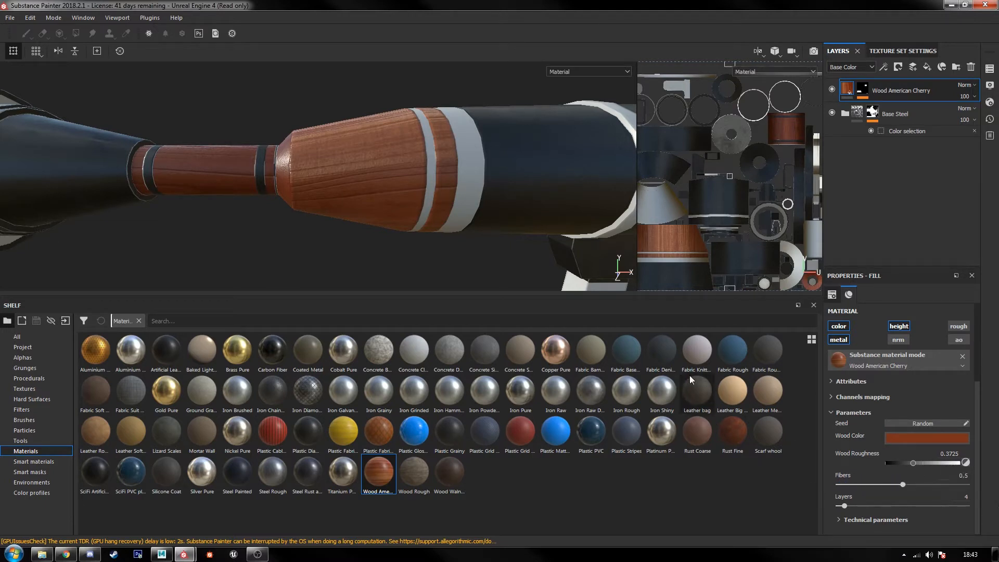
Step: Set the cherry wood's Layers parameter to 1 and check the grain up close
{"action": "left_click_drag", "start_coordinate": [850, 509], "coordinate": [726, 516]}
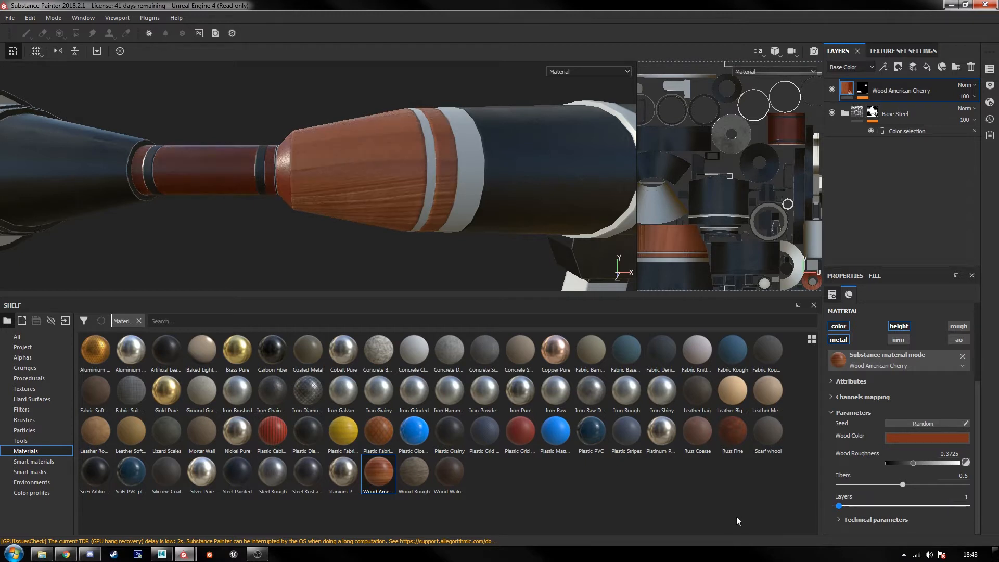
{"action": "left_click_drag", "start_coordinate": [802, 519], "coordinate": [839, 519]}
{"action": "left_click_drag", "start_coordinate": [365, 184], "coordinate": [497, 218], "text": "alt"}
{"action": "scroll", "coordinate": [909, 393], "scroll_direction": "up", "scroll_amount": 3}
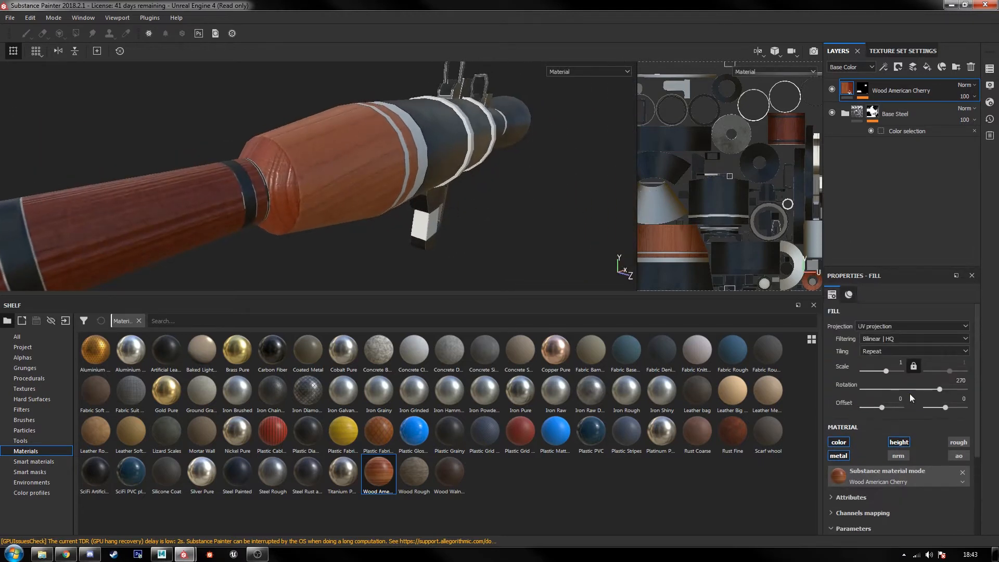
Step: Try a slightly larger scale on the cherry wood fill, then undo it
{"action": "left_click_drag", "start_coordinate": [888, 373], "coordinate": [890, 376]}
{"action": "left_click_drag", "start_coordinate": [535, 221], "coordinate": [524, 196], "text": "alt"}
{"action": "key", "text": "ctrl+z"}
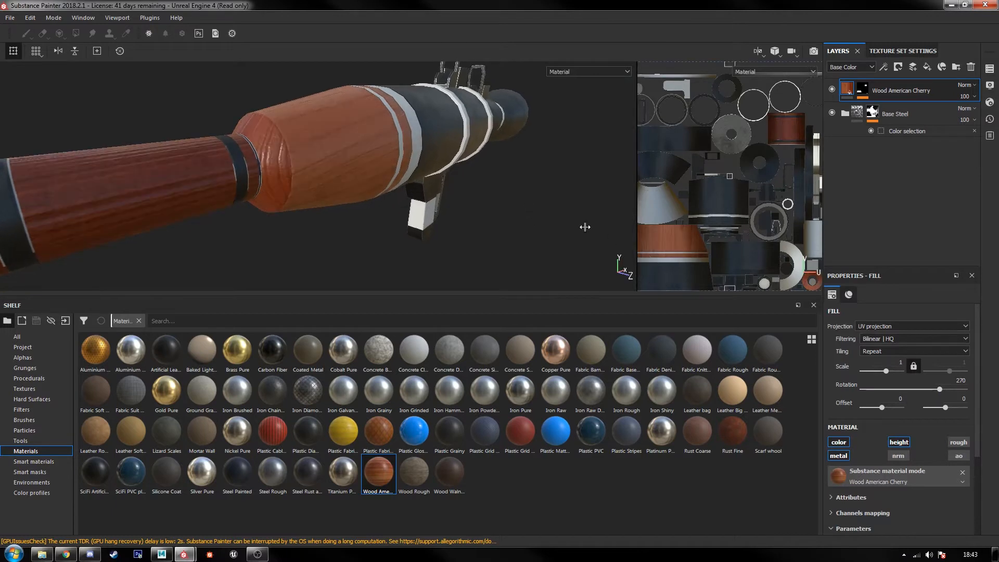
Step: Shift the cherry wood fill horizontally in the UV layout to an offset of about -0.35 and check it on the launcher
{"action": "scroll", "coordinate": [735, 191], "scroll_direction": "down", "scroll_amount": 3}
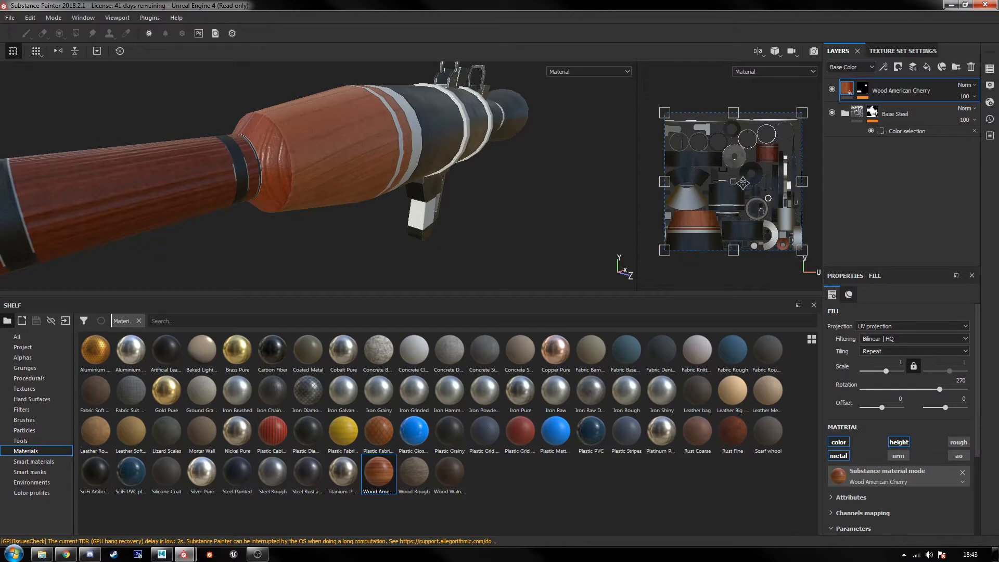
{"action": "left_click_drag", "start_coordinate": [742, 183], "coordinate": [690, 183]}
{"action": "left_click_drag", "start_coordinate": [462, 161], "coordinate": [402, 176], "text": "alt"}
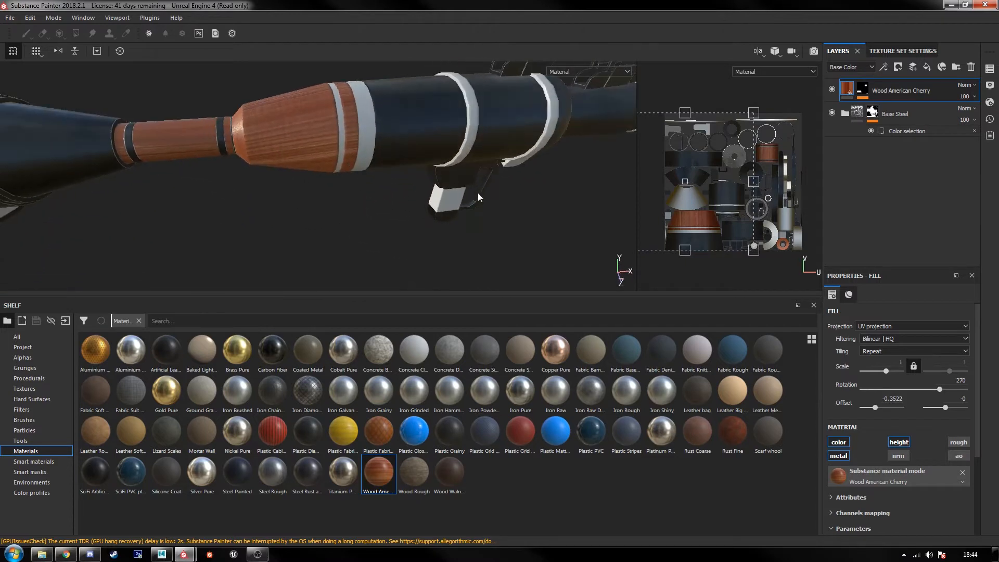
{"action": "middle_click_drag", "start_coordinate": [478, 193], "coordinate": [419, 248], "text": "alt"}
{"action": "right_click_drag", "start_coordinate": [420, 248], "coordinate": [472, 221], "text": "alt"}
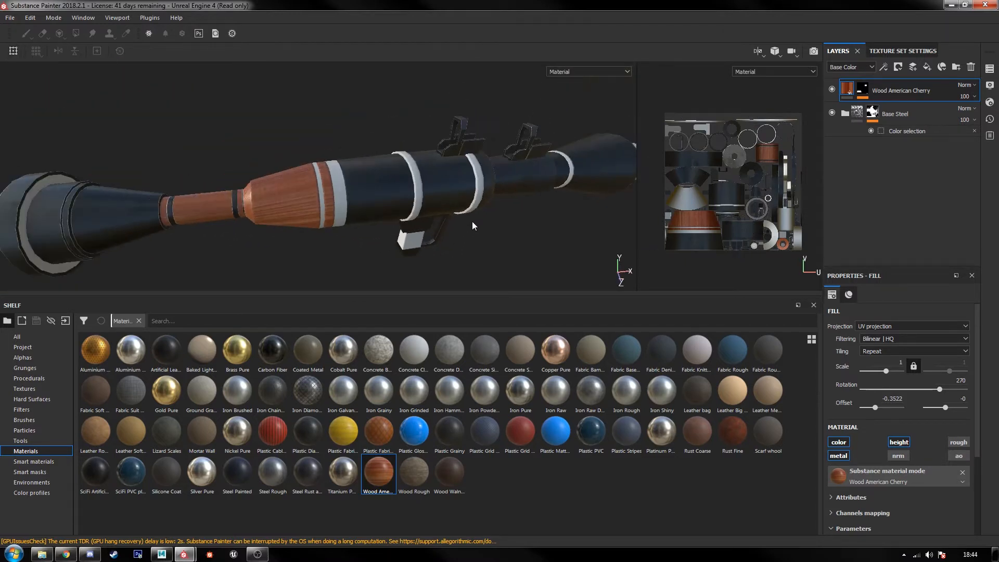
{"action": "left_click_drag", "start_coordinate": [472, 221], "coordinate": [390, 225], "text": "alt"}
{"action": "middle_click_drag", "start_coordinate": [516, 185], "coordinate": [409, 217], "text": "alt"}
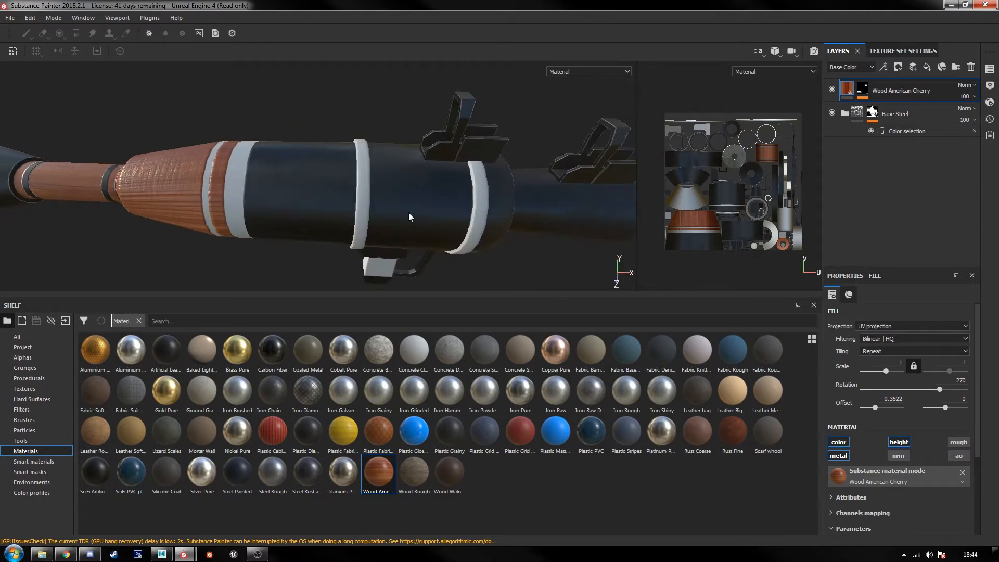
Step: Duplicate the Base Steel group and expand the copy
{"action": "left_click", "coordinate": [896, 113]}
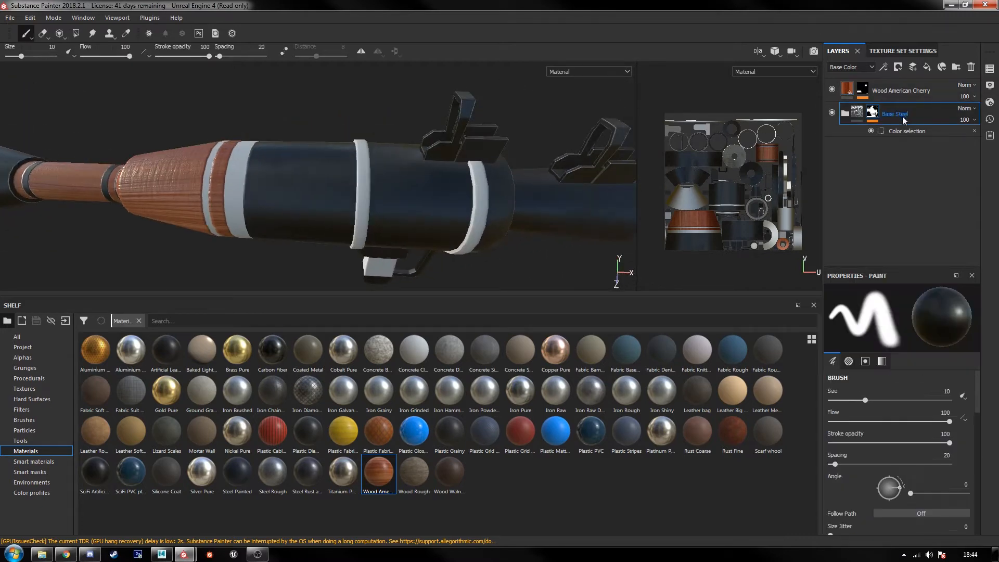
{"action": "key", "text": "ctrl+d"}
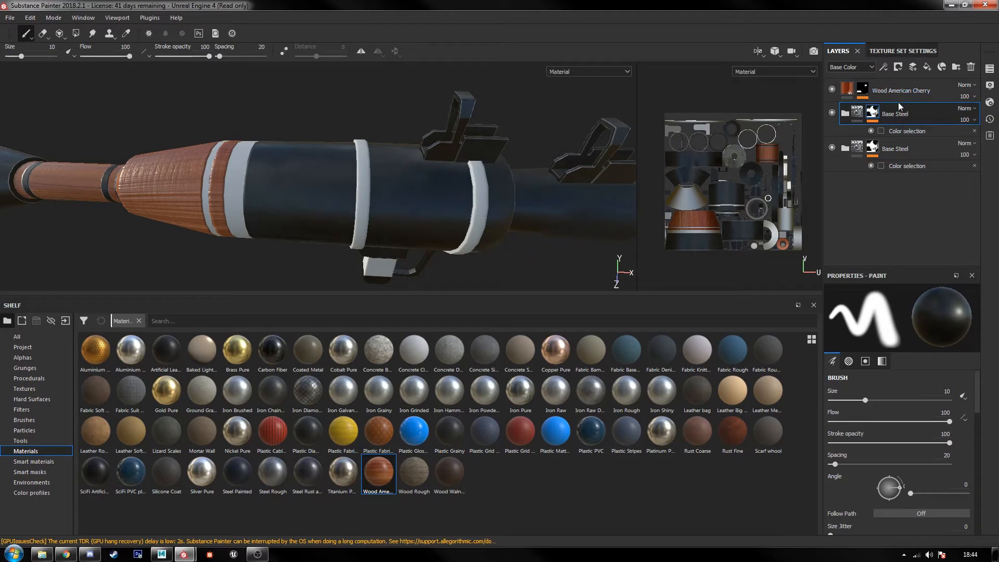
{"action": "left_click", "coordinate": [845, 114]}
Step: Replace the grey ID color in the copied Base Steel group's color selection mask with the orange color of the bands
{"action": "left_click", "coordinate": [913, 131]}
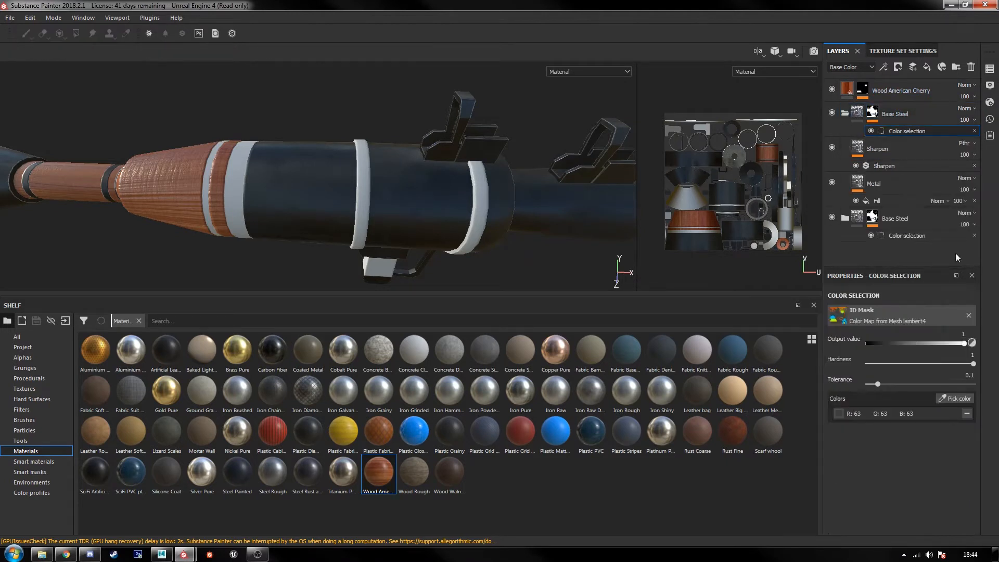
{"action": "left_click", "coordinate": [967, 415]}
{"action": "left_click", "coordinate": [957, 398]}
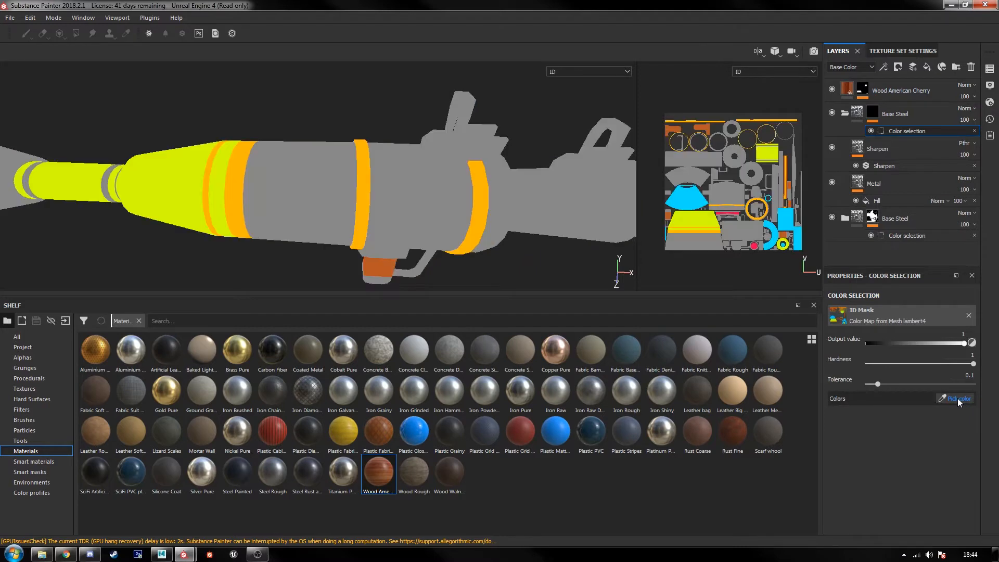
{"action": "left_click", "coordinate": [237, 175]}
{"action": "left_click_drag", "start_coordinate": [288, 229], "coordinate": [383, 198], "text": "alt"}
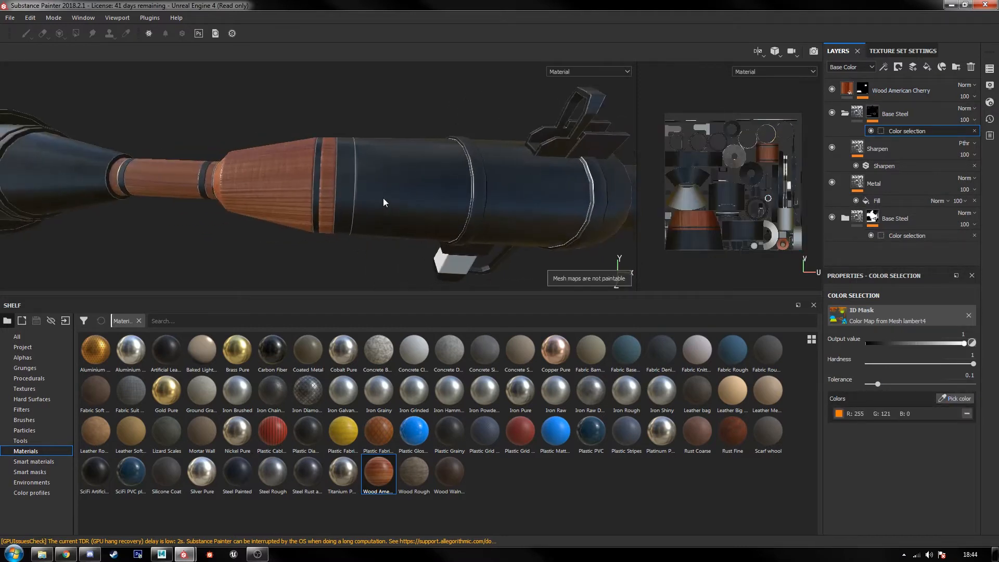
{"action": "scroll", "coordinate": [371, 192], "scroll_direction": "up", "scroll_amount": 2}
{"action": "scroll", "coordinate": [371, 191], "scroll_direction": "up", "scroll_amount": 2}
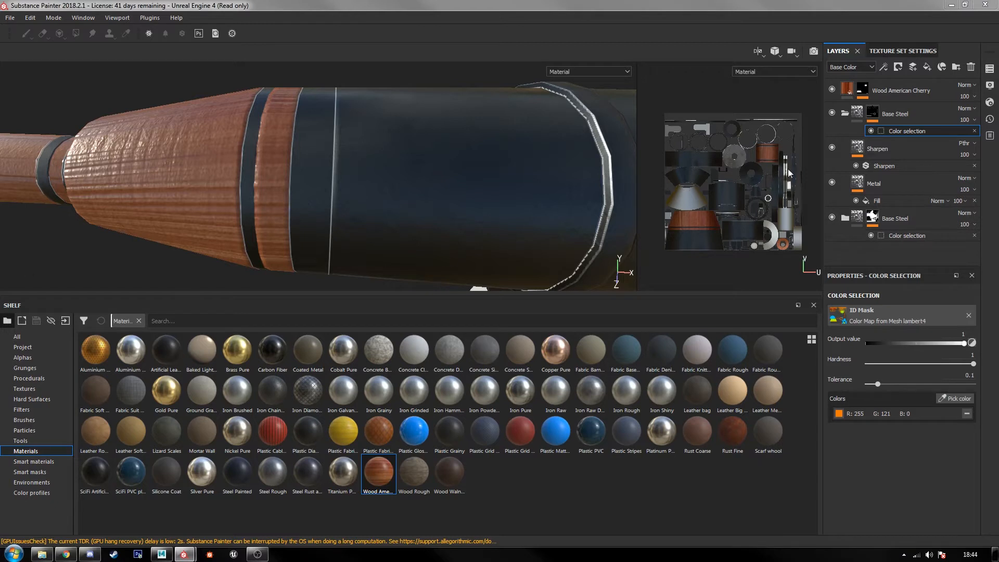
Step: Set the Metal Color of the copied group's Metal layer to a dark blue-grey (0.220, 0.224, 0.235) and check the bands
{"action": "left_click", "coordinate": [886, 182]}
{"action": "scroll", "coordinate": [935, 407], "scroll_direction": "down", "scroll_amount": 5}
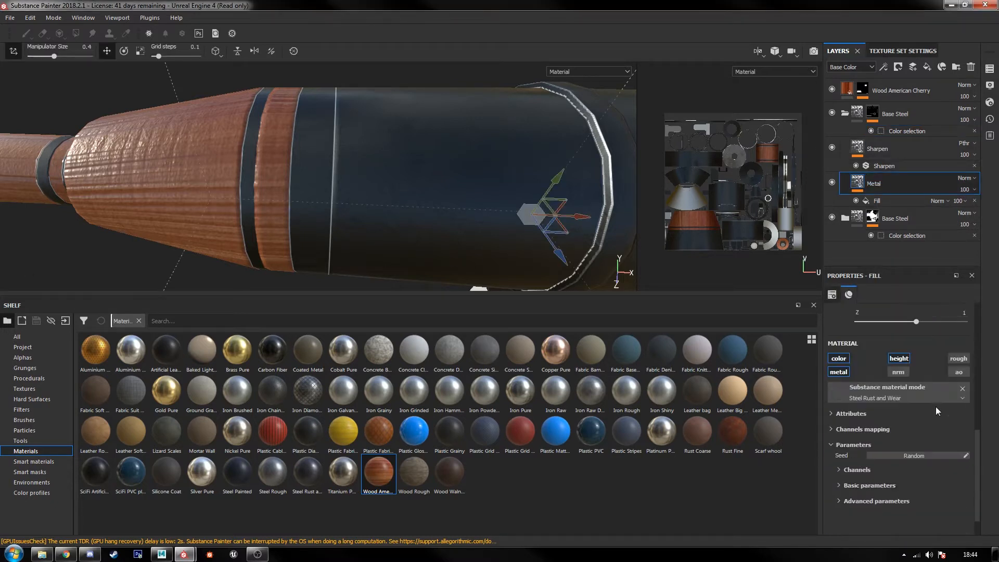
{"action": "scroll", "coordinate": [939, 432], "scroll_direction": "down", "scroll_amount": 2}
{"action": "left_click", "coordinate": [882, 469]}
{"action": "scroll", "coordinate": [898, 457], "scroll_direction": "down", "scroll_amount": 3}
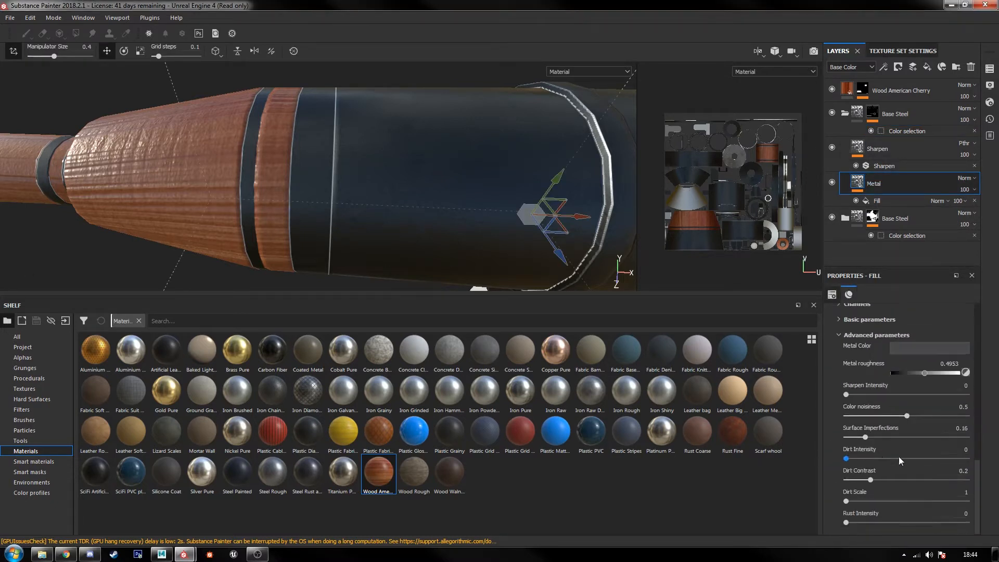
{"action": "left_click", "coordinate": [921, 345]}
{"action": "left_click", "coordinate": [903, 358]}
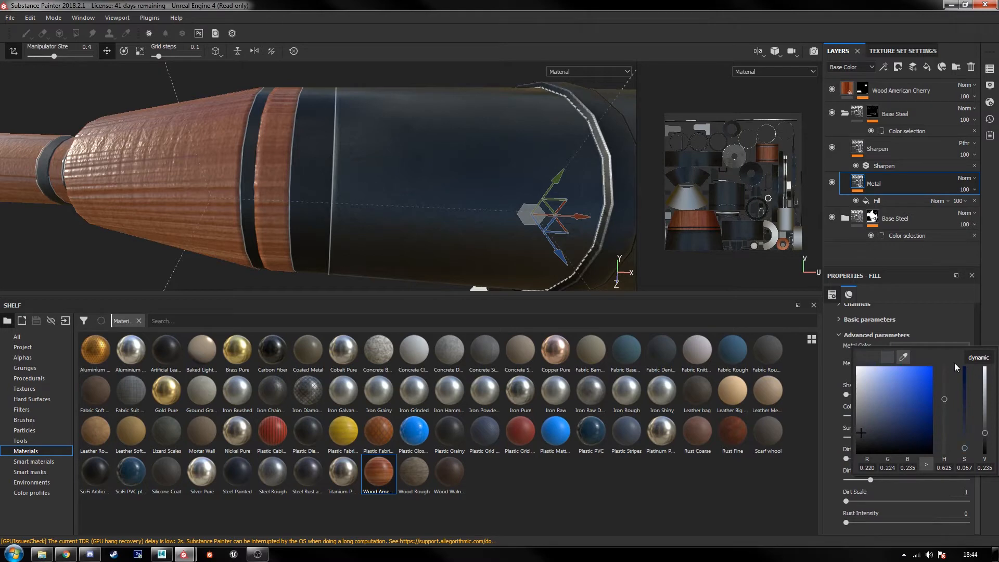
{"action": "left_click", "coordinate": [987, 326]}
{"action": "left_click_drag", "start_coordinate": [446, 211], "coordinate": [399, 217], "text": "alt"}
{"action": "scroll", "coordinate": [450, 201], "scroll_direction": "up", "scroll_amount": 3}
{"action": "scroll", "coordinate": [465, 205], "scroll_direction": "down", "scroll_amount": 3}
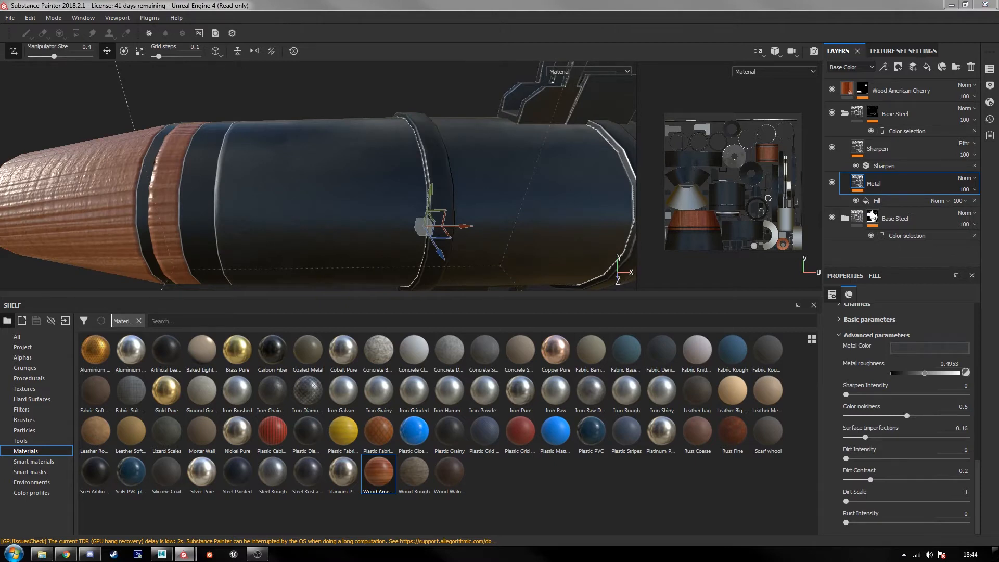
Step: Set the Metal layer's Contrast to -0.44 in its basic parameters and check the bands along the launcher
{"action": "left_click", "coordinate": [859, 321]}
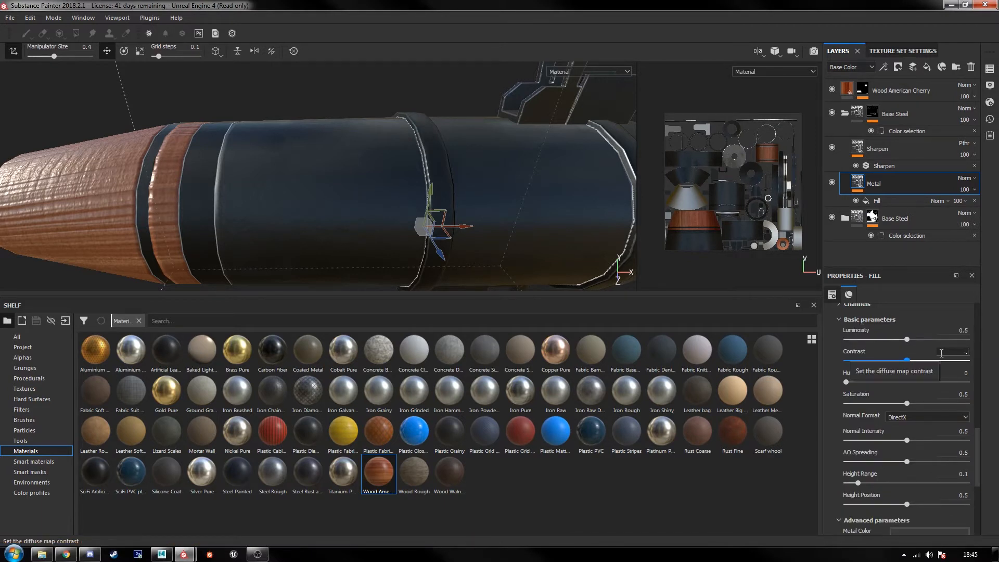
{"action": "key", "text": "Return"}
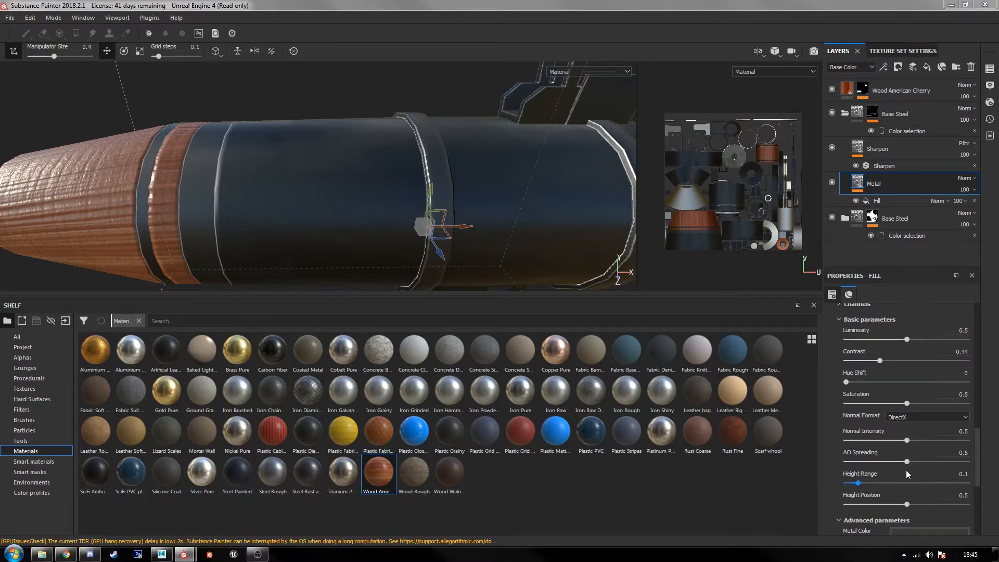
{"action": "scroll", "coordinate": [835, 484], "scroll_direction": "down", "scroll_amount": 5}
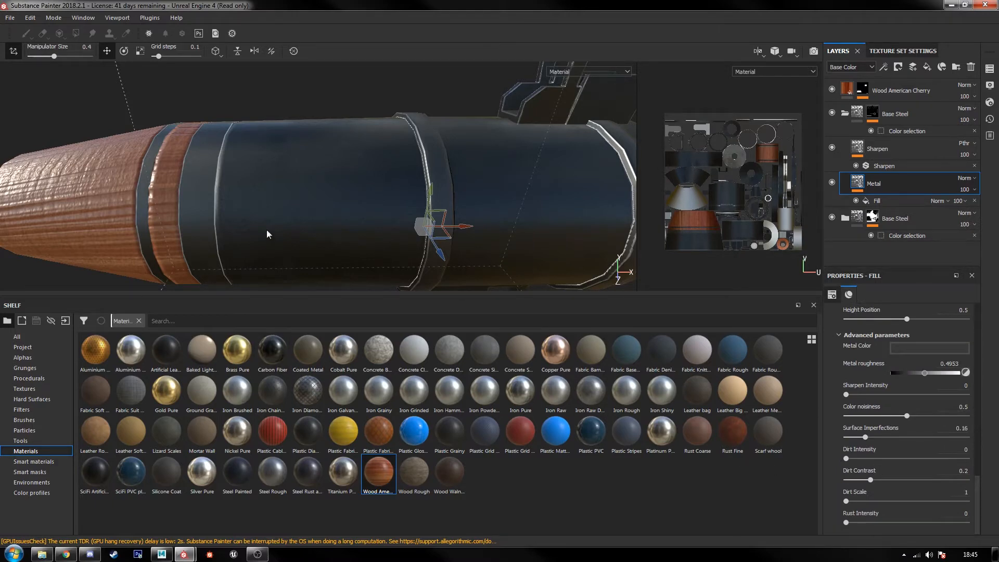
{"action": "middle_click_drag", "start_coordinate": [385, 211], "coordinate": [348, 199], "text": "alt"}
{"action": "scroll", "coordinate": [348, 200], "scroll_direction": "down", "scroll_amount": 5}
{"action": "middle_click_drag", "start_coordinate": [510, 229], "coordinate": [416, 226], "text": "alt"}
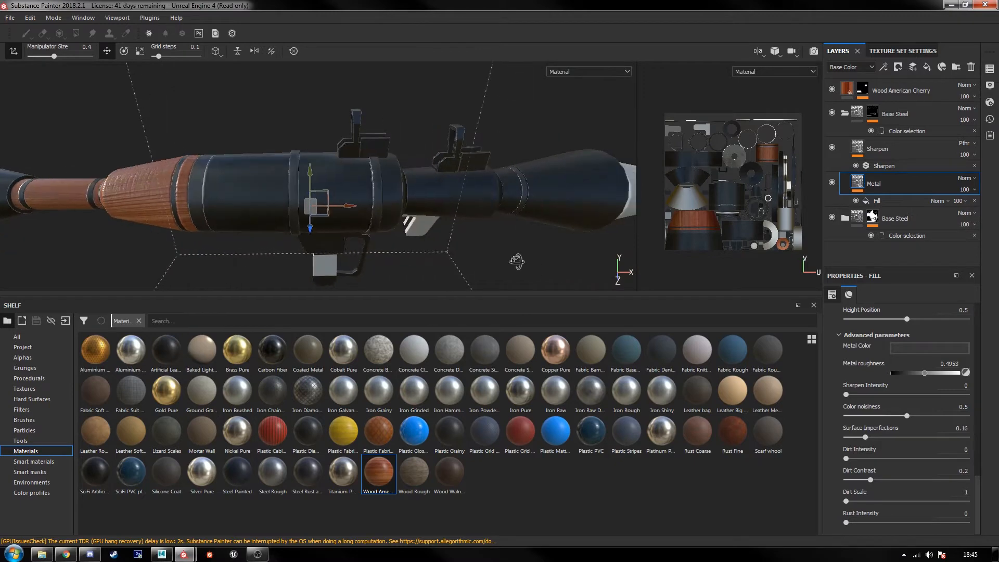
{"action": "left_click_drag", "start_coordinate": [517, 261], "coordinate": [371, 218], "text": "alt"}
{"action": "middle_click_drag", "start_coordinate": [507, 214], "coordinate": [407, 244], "text": "alt"}
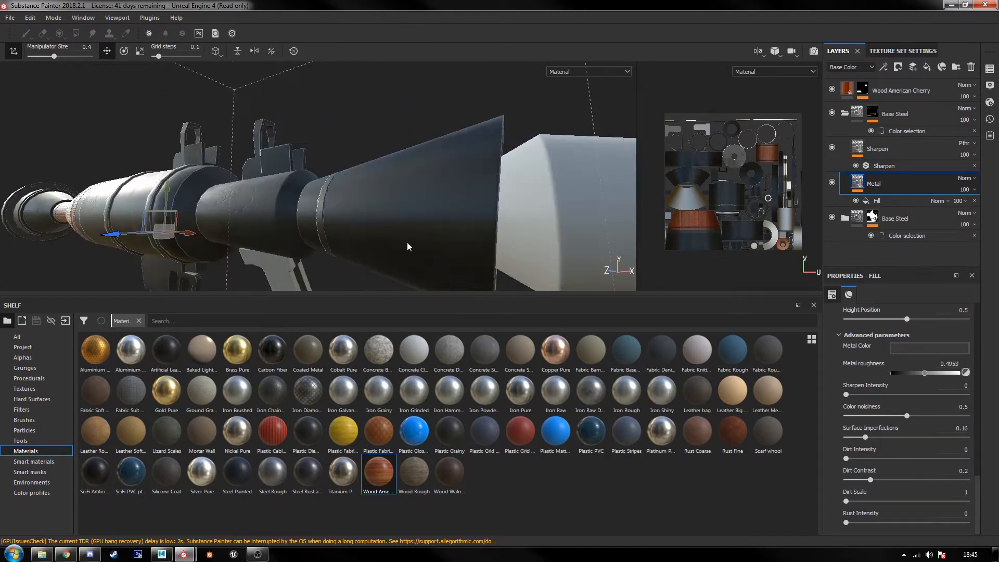
Step: Collapse the copied Base Steel group and rename it Lighter Steel
{"action": "left_click_drag", "start_coordinate": [408, 246], "coordinate": [394, 217], "text": "alt"}
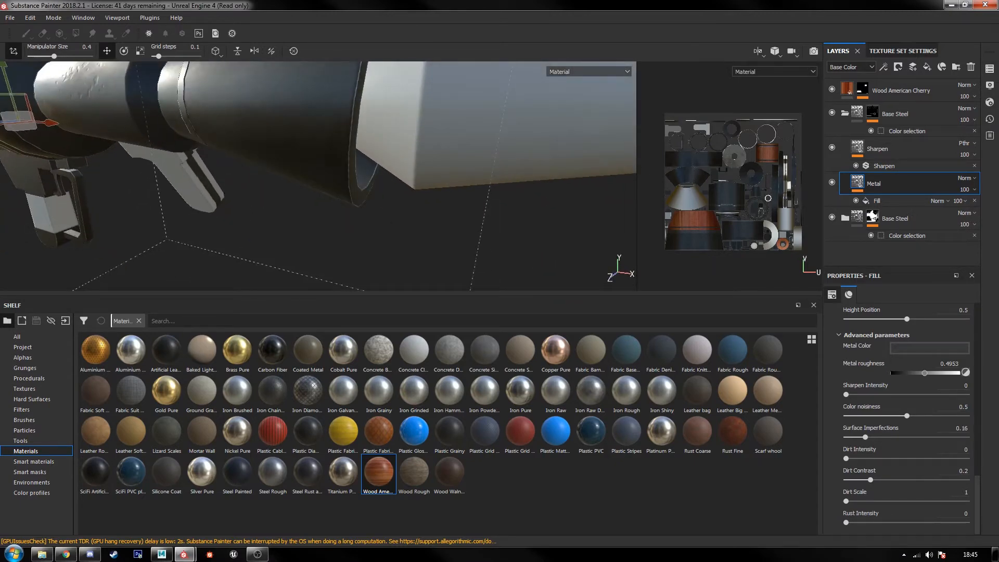
{"action": "scroll", "coordinate": [489, 224], "scroll_direction": "down", "scroll_amount": 8}
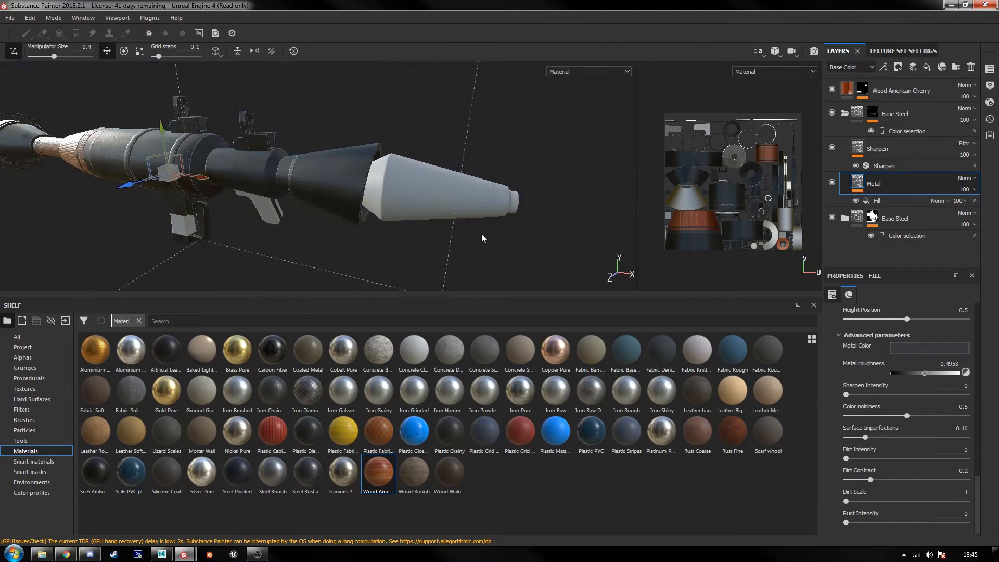
{"action": "left_click", "coordinate": [844, 114]}
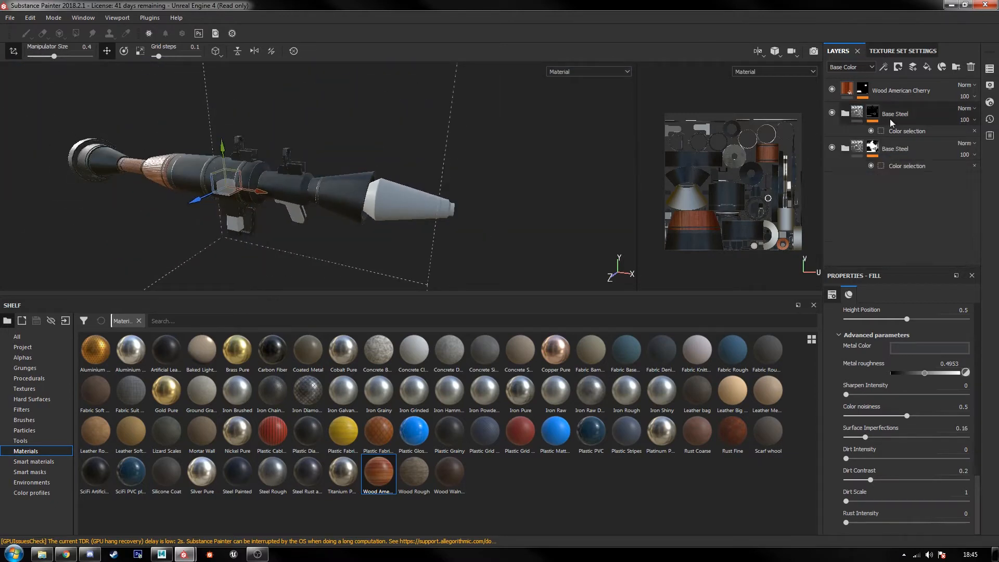
{"action": "double_click", "coordinate": [893, 116]}
{"action": "type", "text": "Ligh"}
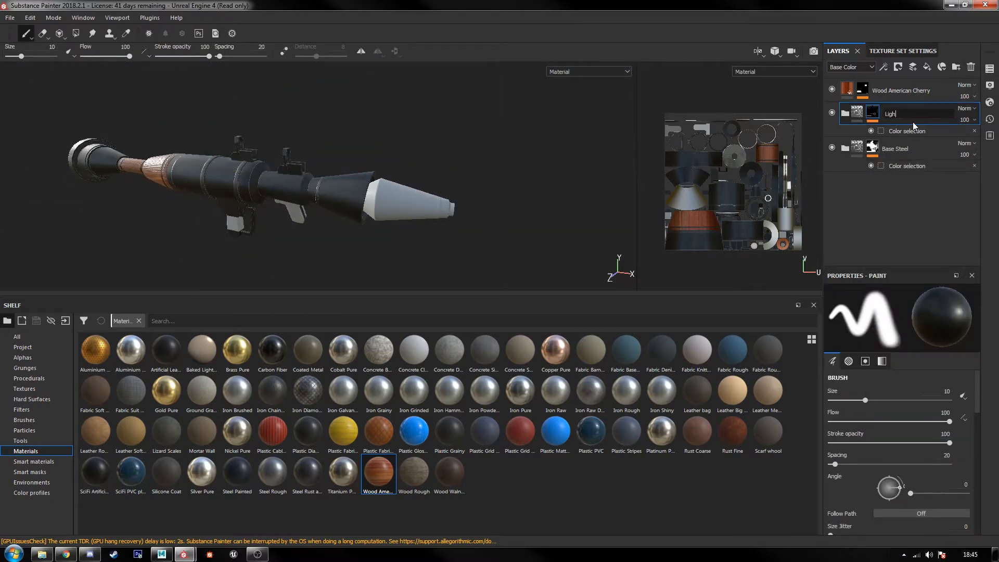
{"action": "type", "text": "ter Steel"}
{"action": "key", "text": "Return"}
Step: Add a fill layer beneath Base Steel, disable its color, metal, height and normal channels, and set its roughness to 0.5
{"action": "left_click", "coordinate": [927, 68]}
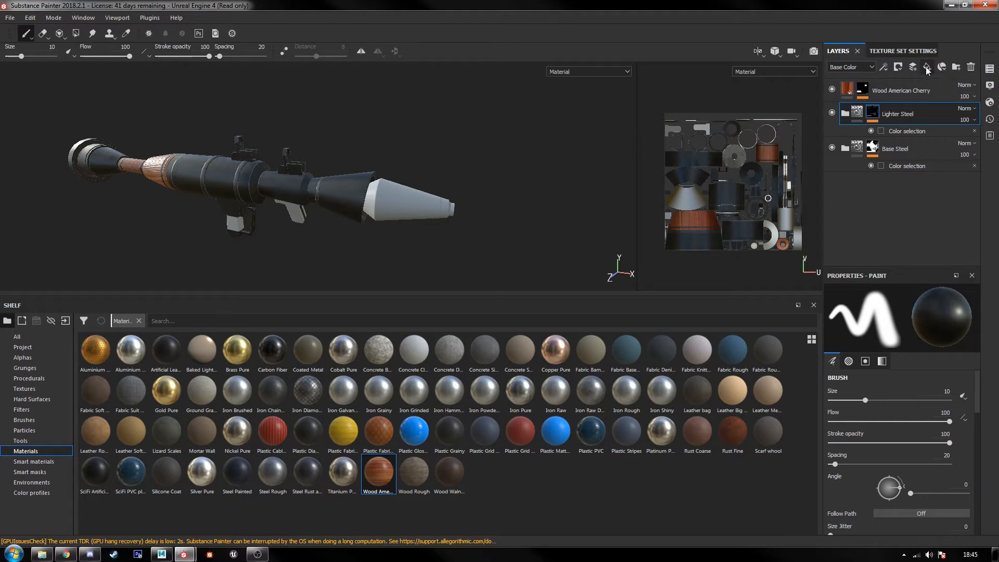
{"action": "left_click_drag", "start_coordinate": [904, 116], "coordinate": [908, 198]}
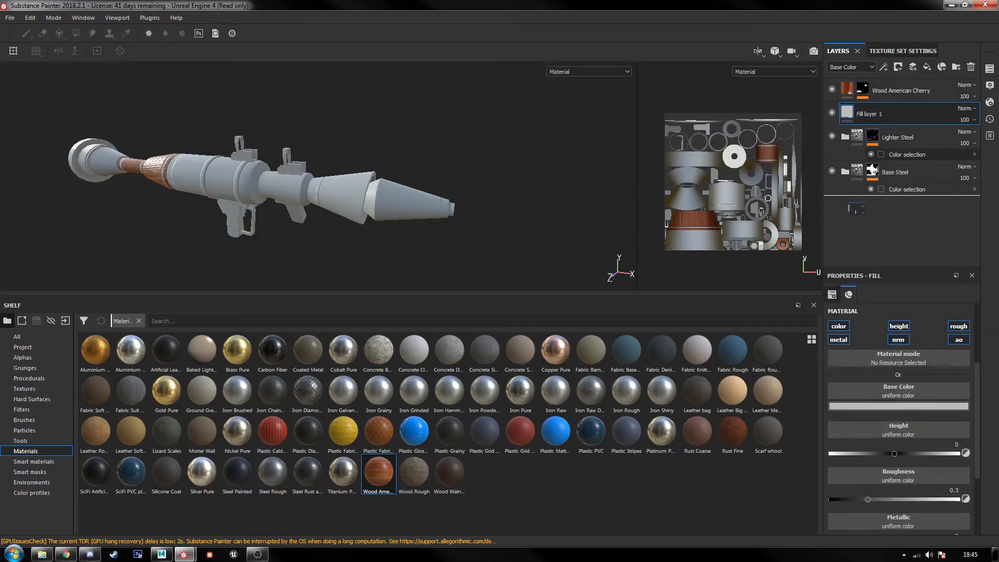
{"action": "left_click", "coordinate": [844, 340]}
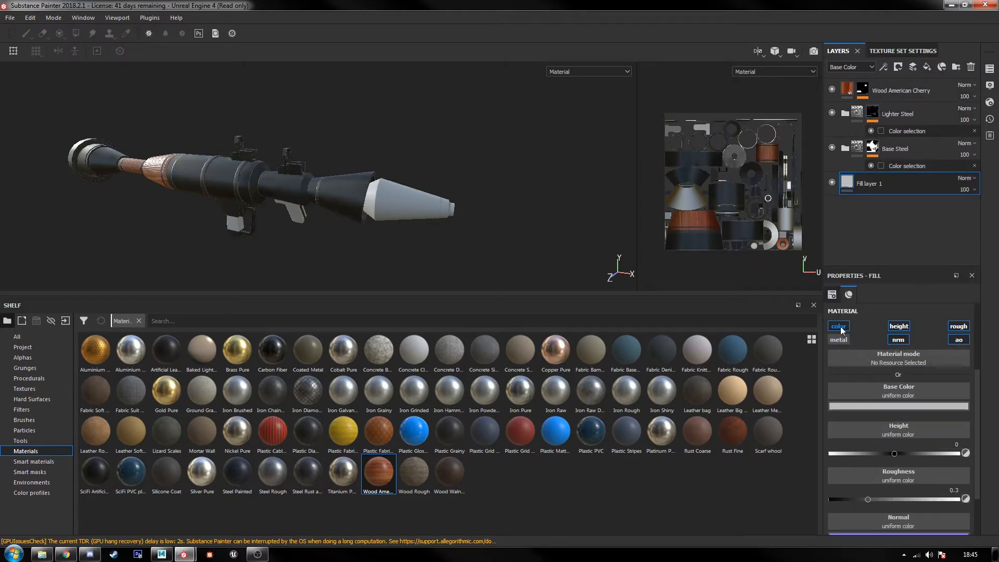
{"action": "left_click", "coordinate": [841, 329]}
{"action": "left_click", "coordinate": [902, 340]}
{"action": "left_click", "coordinate": [904, 342]}
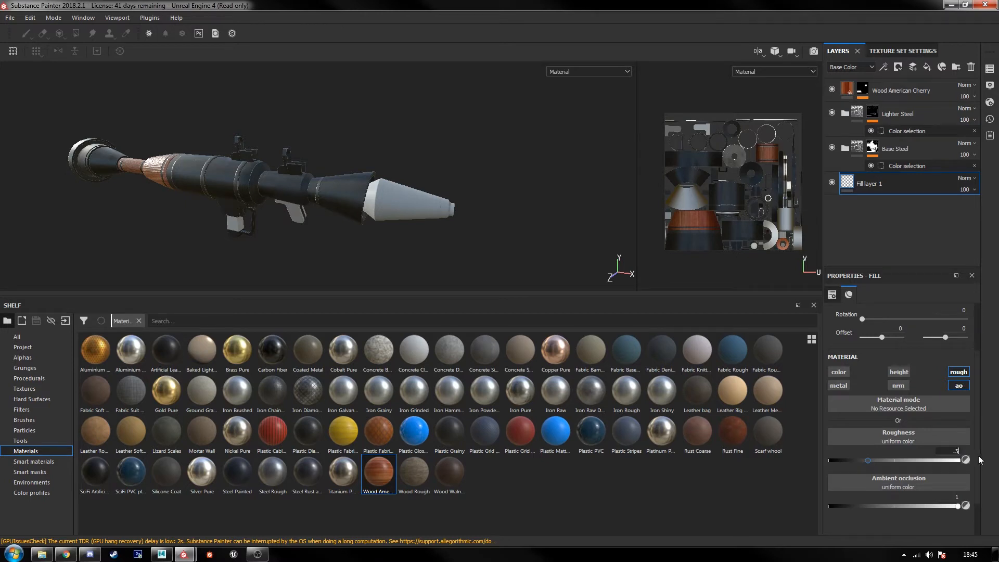
{"action": "key", "text": "Return"}
Step: Inspect the steel body, bands and grips of the launcher up close and from several angles
{"action": "scroll", "coordinate": [258, 161], "scroll_direction": "down", "scroll_amount": 4}
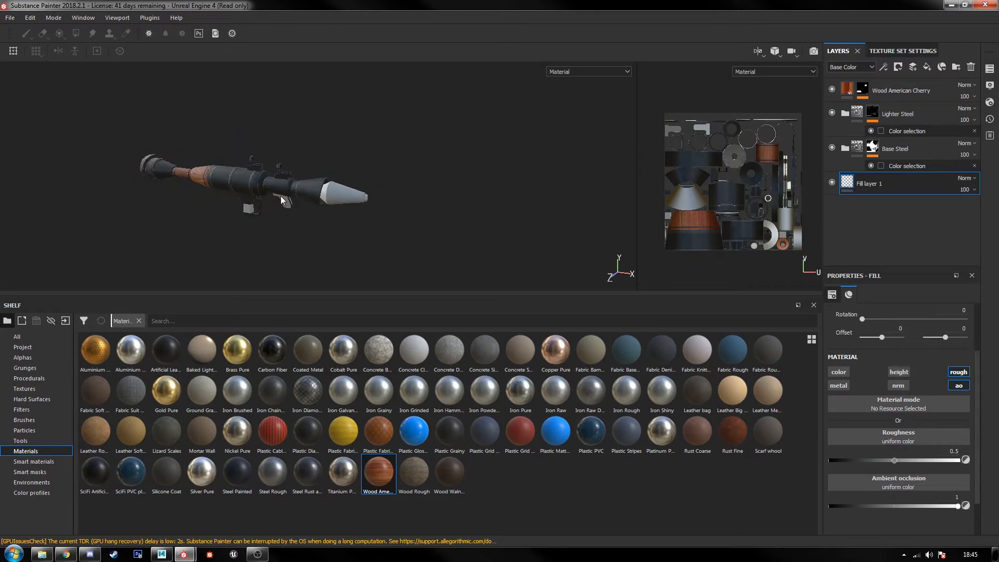
{"action": "scroll", "coordinate": [295, 193], "scroll_direction": "up", "scroll_amount": 4}
{"action": "scroll", "coordinate": [295, 193], "scroll_direction": "up", "scroll_amount": 5}
{"action": "left_click_drag", "start_coordinate": [354, 233], "coordinate": [360, 211], "text": "alt"}
{"action": "middle_click_drag", "start_coordinate": [250, 232], "coordinate": [349, 177], "text": "alt"}
{"action": "scroll", "coordinate": [349, 193], "scroll_direction": "down", "scroll_amount": 5}
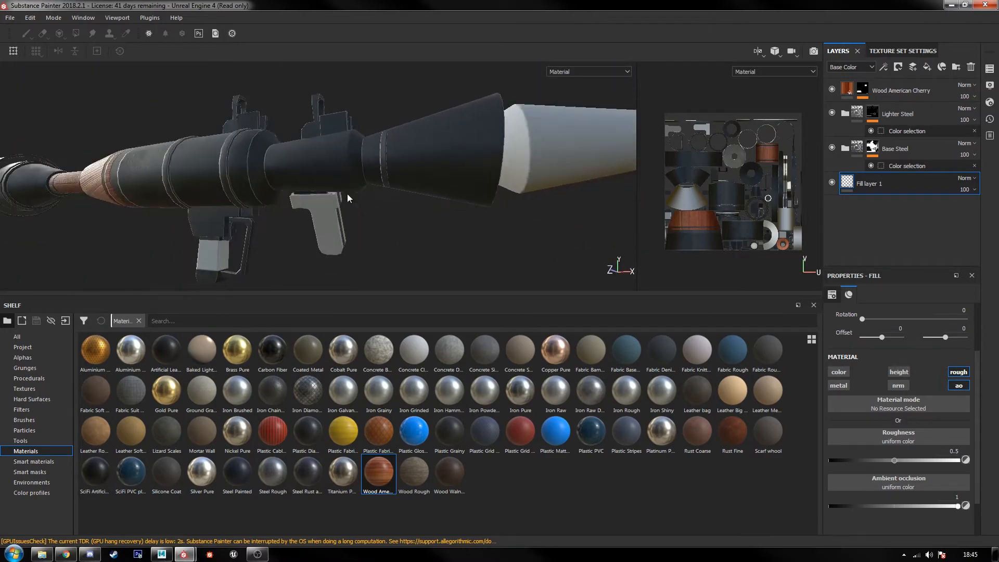
{"action": "middle_click_drag", "start_coordinate": [264, 253], "coordinate": [309, 255], "text": "alt"}
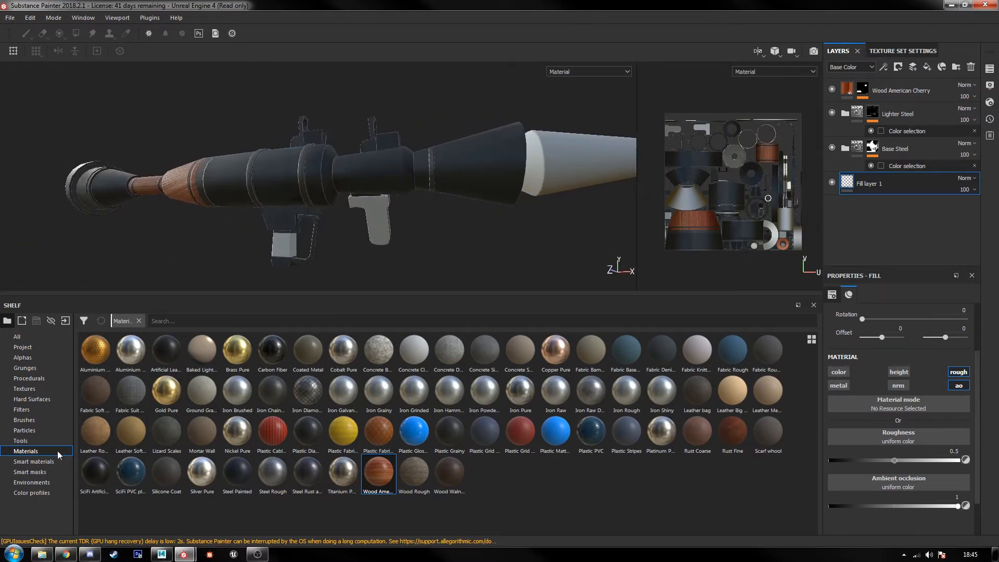
Step: Assign the baked Ambient Occlusion texture from the shelf to the ambient occlusion channel of the bottom fill layer
{"action": "left_click", "coordinate": [57, 462]}
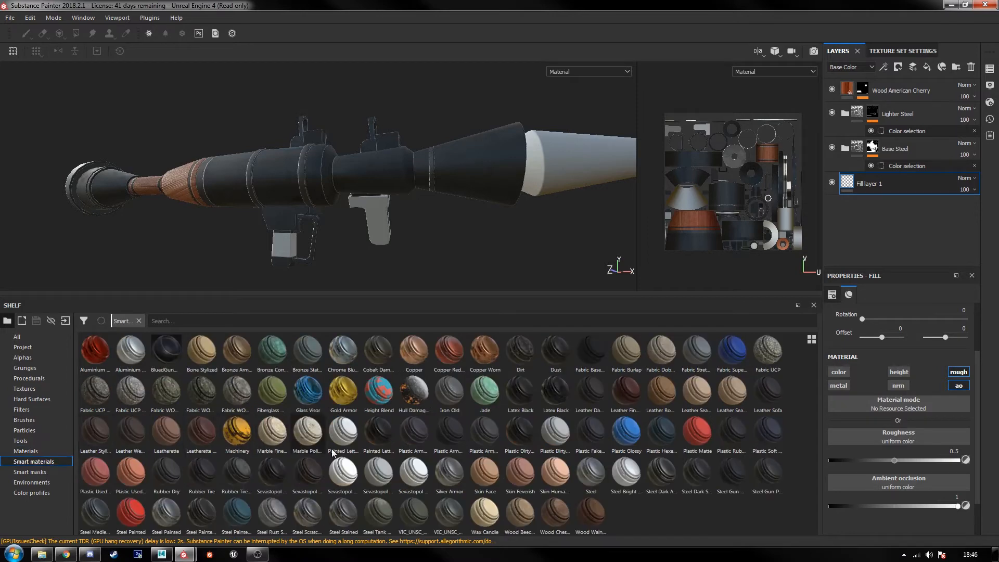
{"action": "left_click", "coordinate": [48, 442]}
{"action": "left_click", "coordinate": [42, 451]}
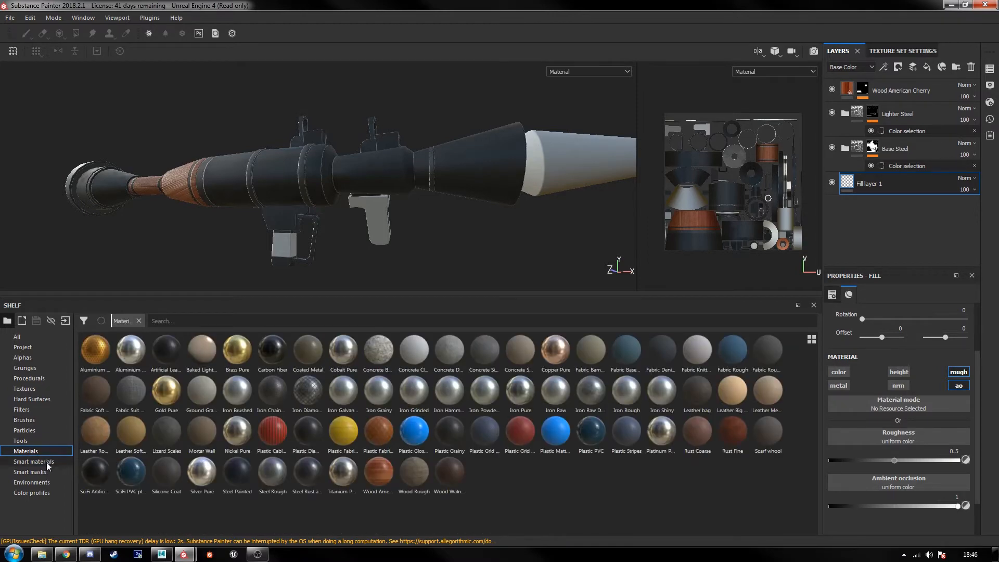
{"action": "left_click", "coordinate": [46, 462]}
{"action": "left_click", "coordinate": [42, 379]}
{"action": "left_click", "coordinate": [41, 388]}
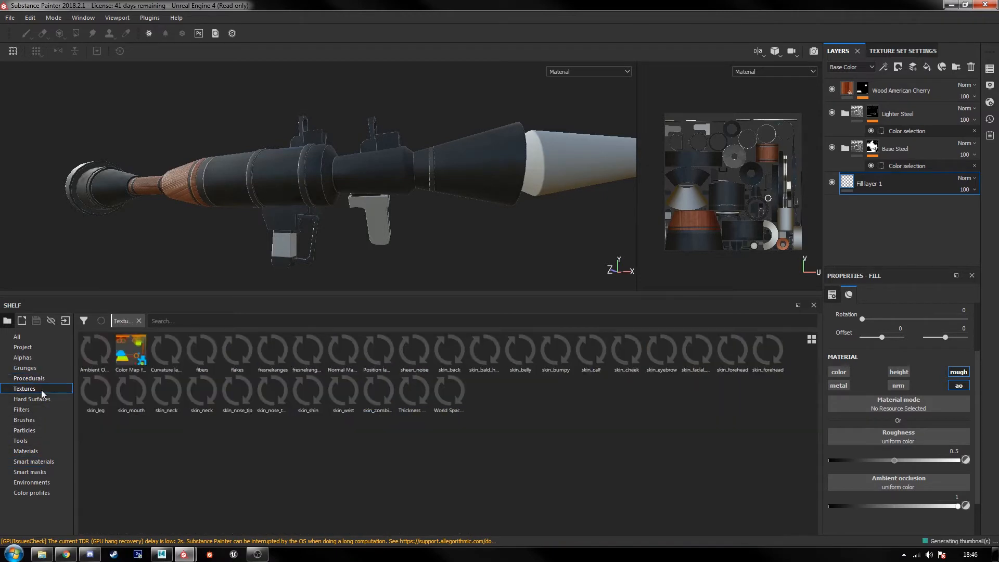
{"action": "left_click_drag", "start_coordinate": [97, 353], "coordinate": [914, 482]}
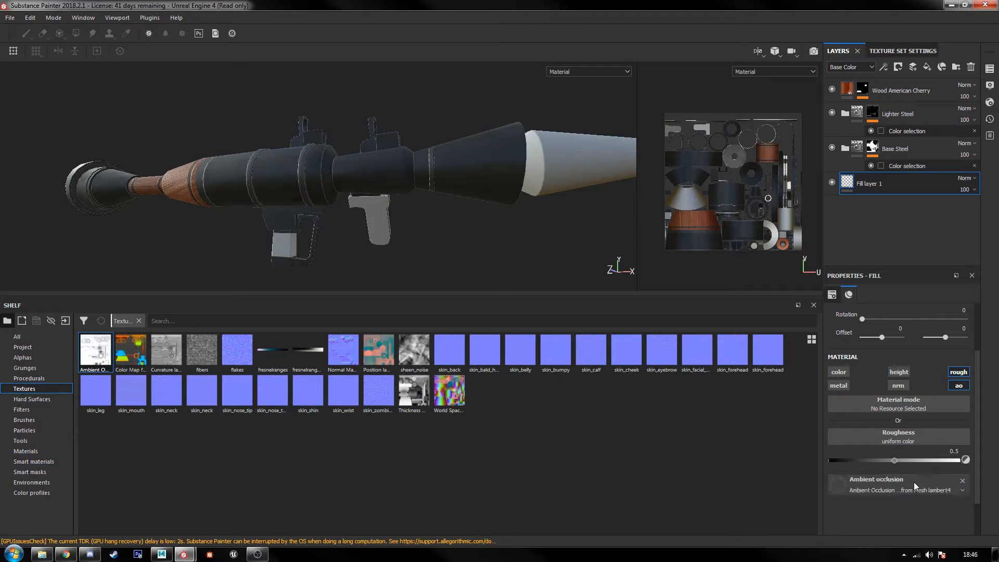
Step: Check the launcher in an enlarged viewport, then clear the fill layer's ambient occlusion texture and disable its ao channel
{"action": "left_click_drag", "start_coordinate": [525, 297], "coordinate": [522, 470]}
{"action": "scroll", "coordinate": [357, 276], "scroll_direction": "up", "scroll_amount": 6}
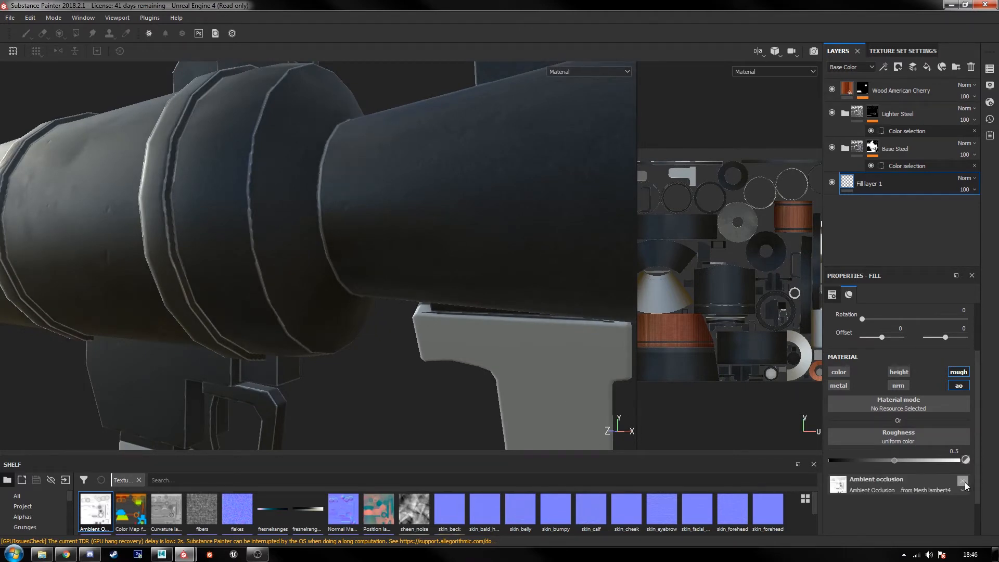
{"action": "scroll", "coordinate": [348, 335], "scroll_direction": "down", "scroll_amount": 5}
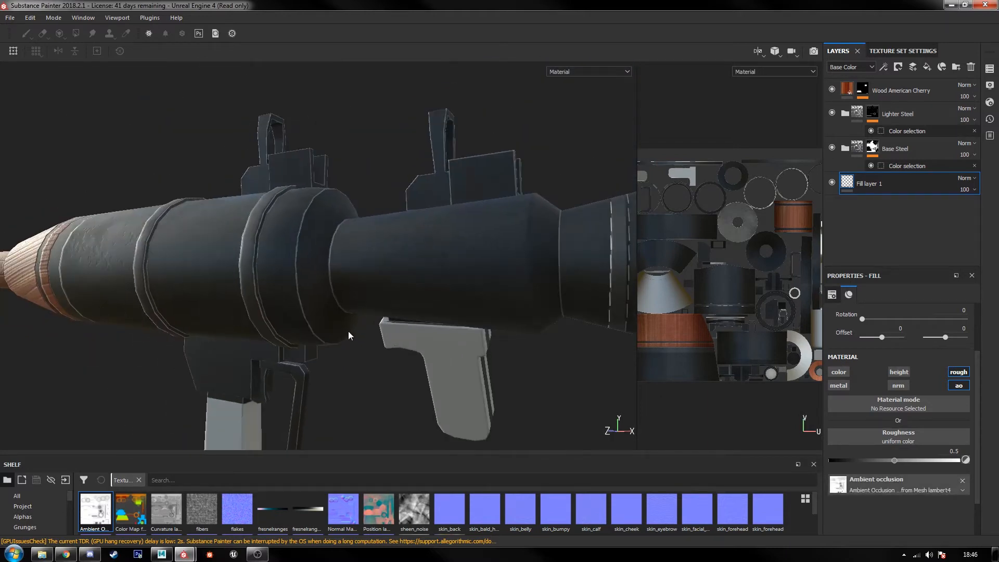
{"action": "scroll", "coordinate": [348, 331], "scroll_direction": "down", "scroll_amount": 6}
{"action": "middle_click_drag", "start_coordinate": [373, 345], "coordinate": [322, 310], "text": "alt"}
{"action": "left_click_drag", "start_coordinate": [401, 327], "coordinate": [349, 336], "text": "alt"}
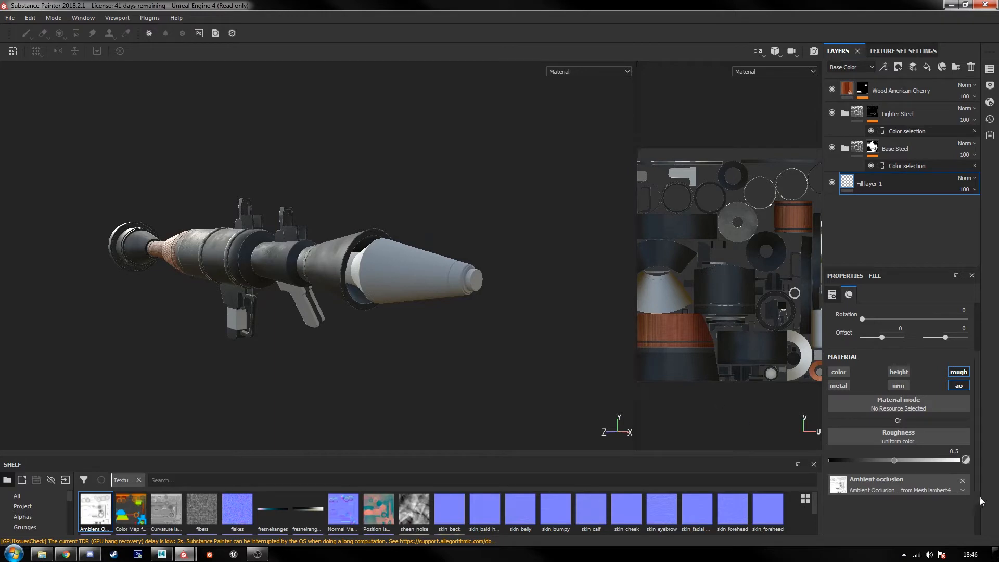
{"action": "left_click", "coordinate": [962, 480]}
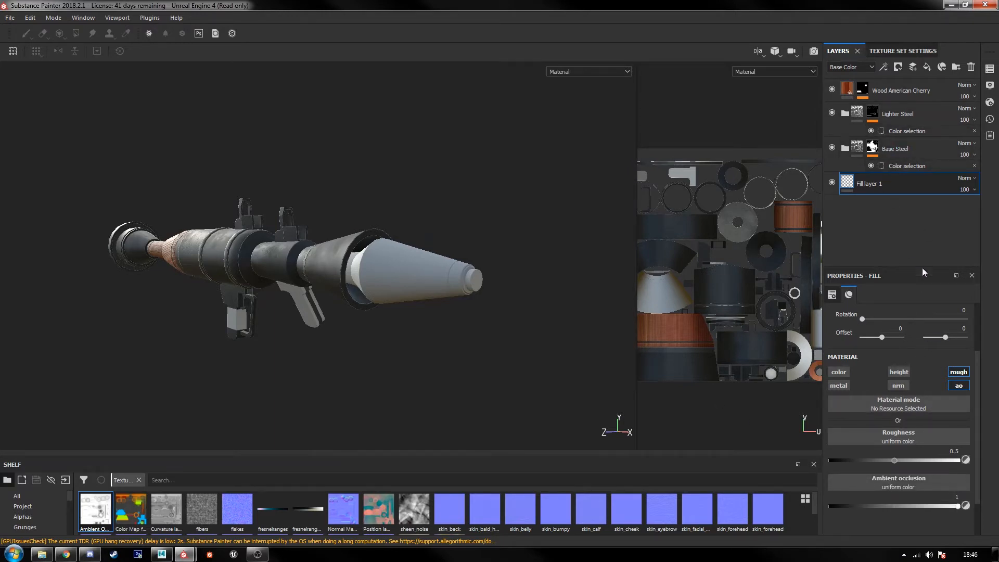
{"action": "left_click", "coordinate": [960, 387]}
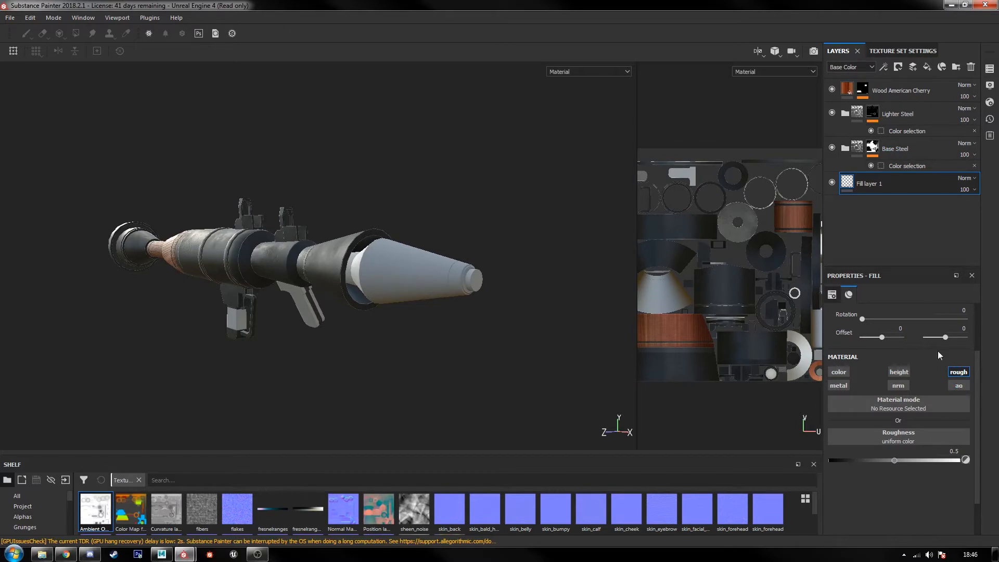
Step: Add a second fill layer above Fill layer 1 and rename Fill layer 1 to Roughness Grey
{"action": "left_click", "coordinate": [927, 68]}
{"action": "double_click", "coordinate": [871, 207]}
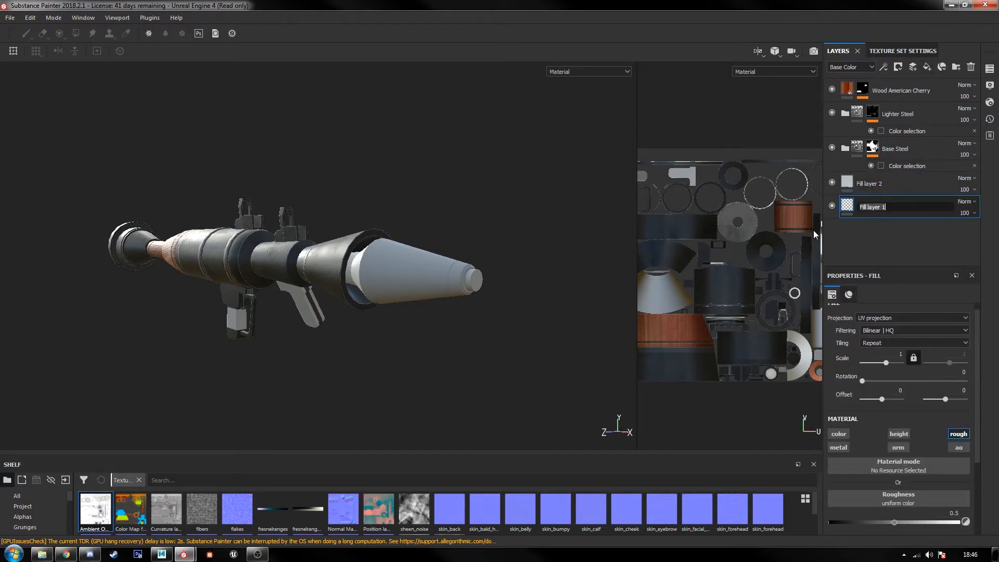
{"action": "type", "text": "Roughness Grey"}
{"action": "key", "text": "Return"}
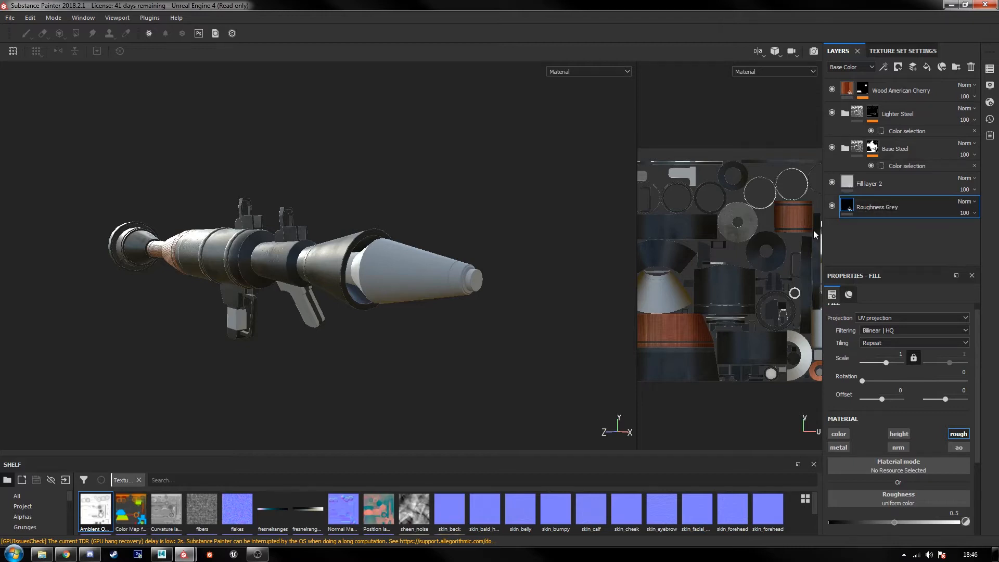
Step: Rename Fill layer 2 to AO and move it to the top of the layer stack
{"action": "double_click", "coordinate": [838, 182]}
{"action": "type", "text": "AO"}
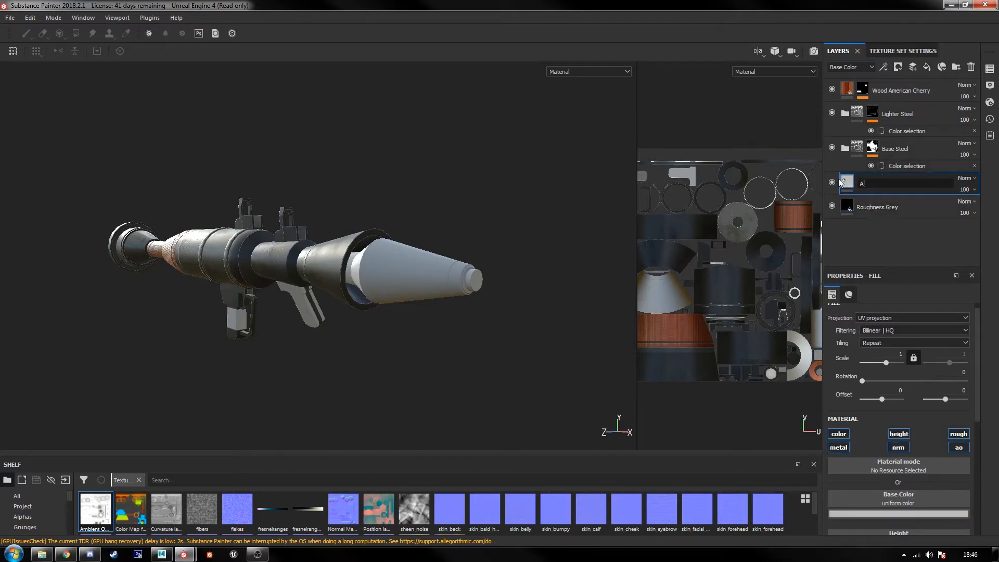
{"action": "key", "text": "Return"}
{"action": "left_click_drag", "start_coordinate": [840, 182], "coordinate": [858, 80]}
{"action": "scroll", "coordinate": [422, 260], "scroll_direction": "up", "scroll_amount": 5}
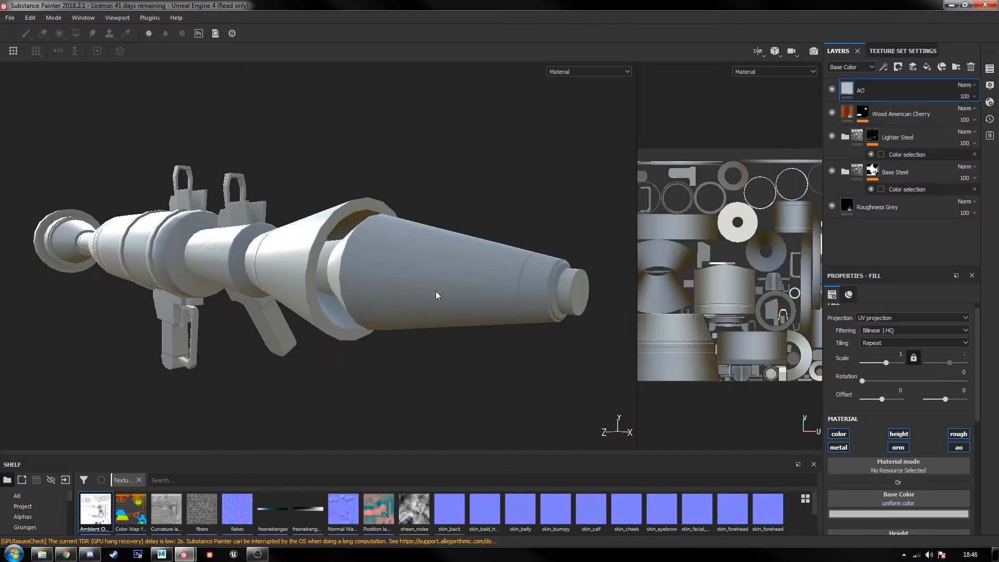
{"action": "scroll", "coordinate": [913, 476], "scroll_direction": "down", "scroll_amount": 3}
{"action": "scroll", "coordinate": [904, 454], "scroll_direction": "up", "scroll_amount": 3}
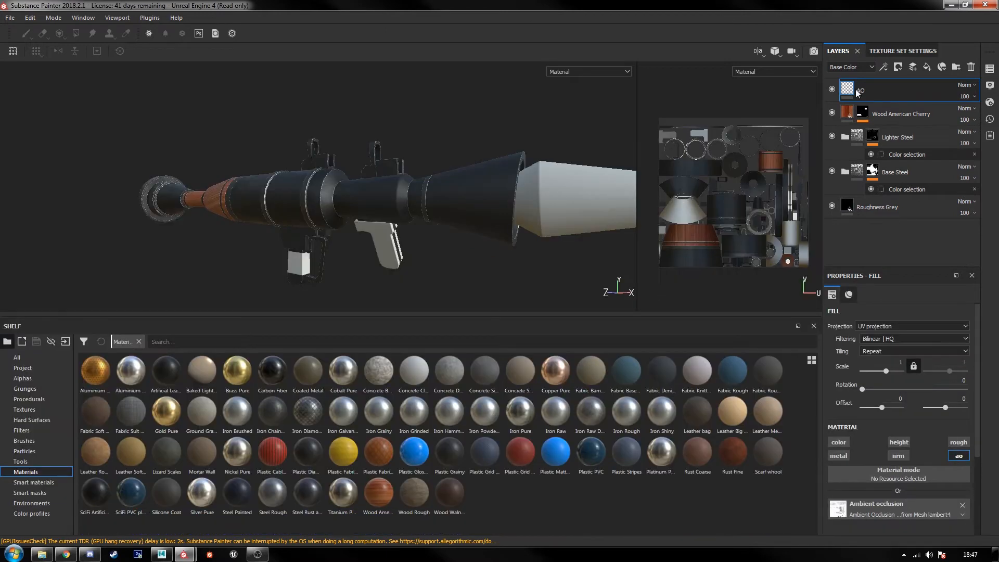
Step: Delete the AO layer and add the Baked Lighting Material above the Wood American Cherry layer
{"action": "key", "text": "Delete"}
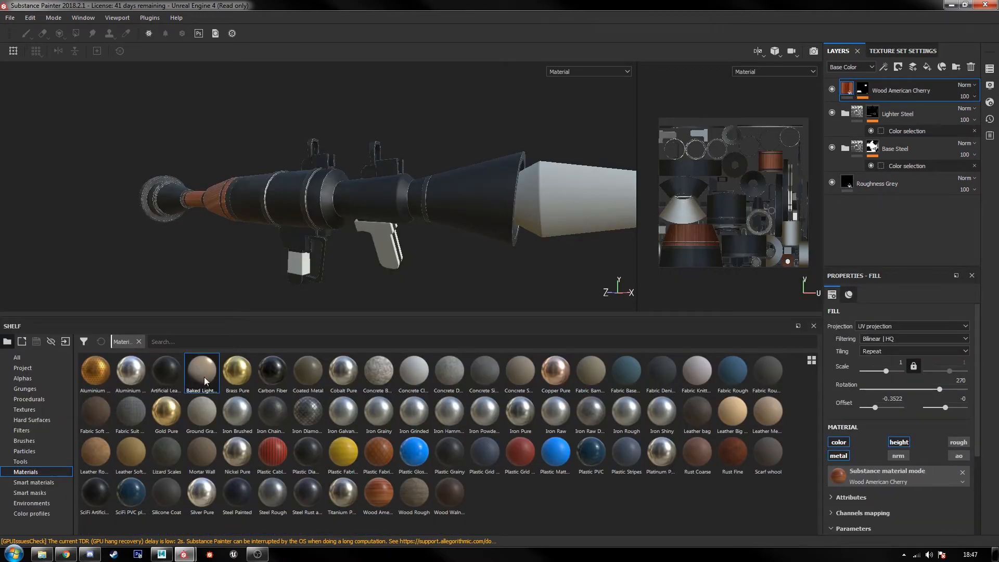
{"action": "left_click_drag", "start_coordinate": [205, 381], "coordinate": [903, 81]}
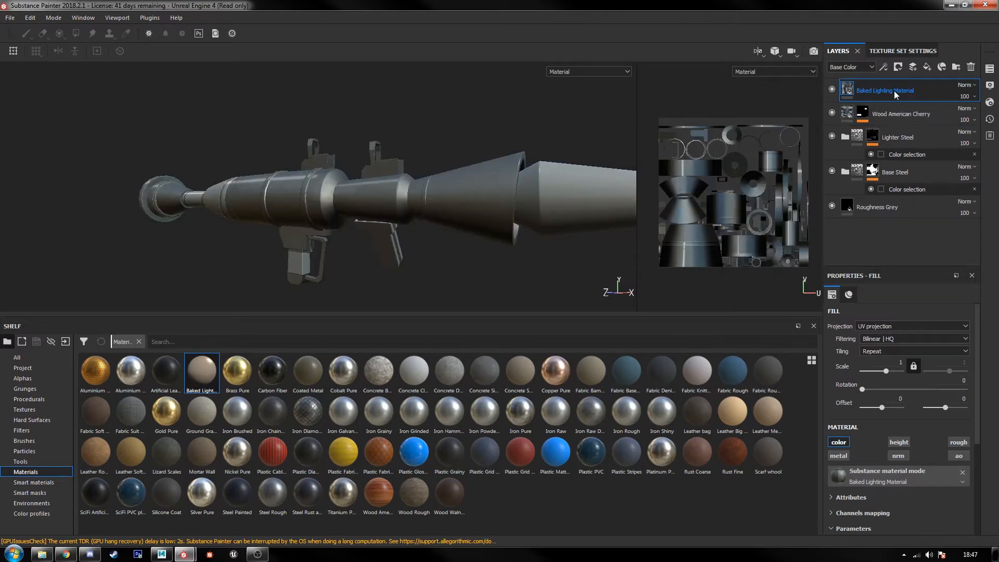
{"action": "right_click", "coordinate": [893, 90]}
{"action": "key", "text": "Escape"}
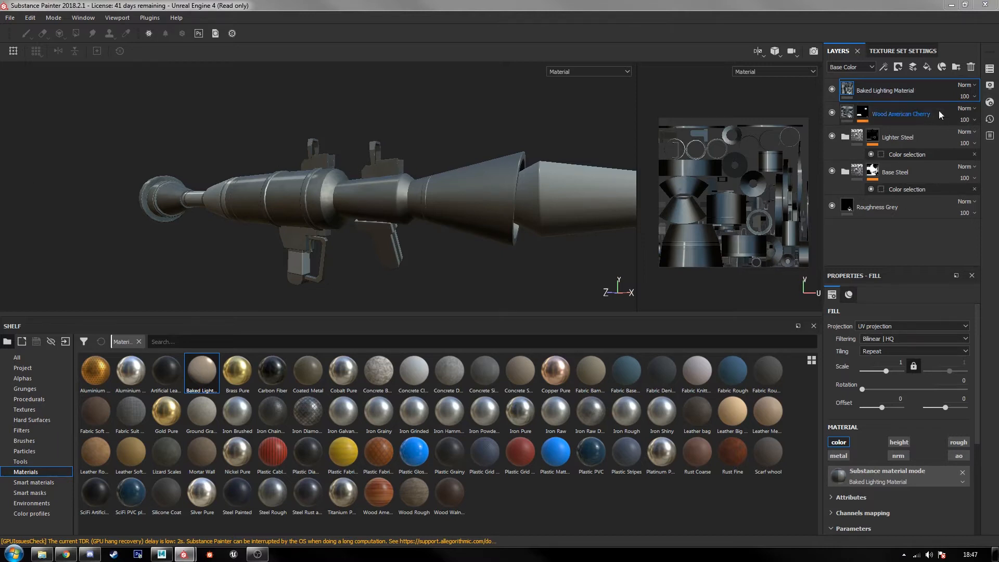
Step: Set the Baked Lighting Material layer's blending mode to Overlay and its opacity to 25, and check the launcher
{"action": "left_click", "coordinate": [965, 84]}
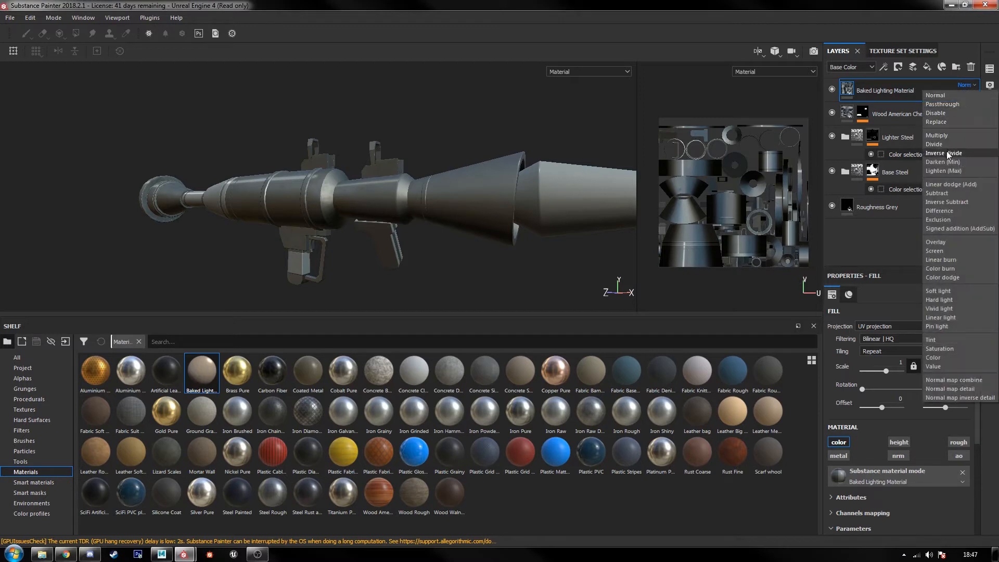
{"action": "left_click", "coordinate": [944, 241]}
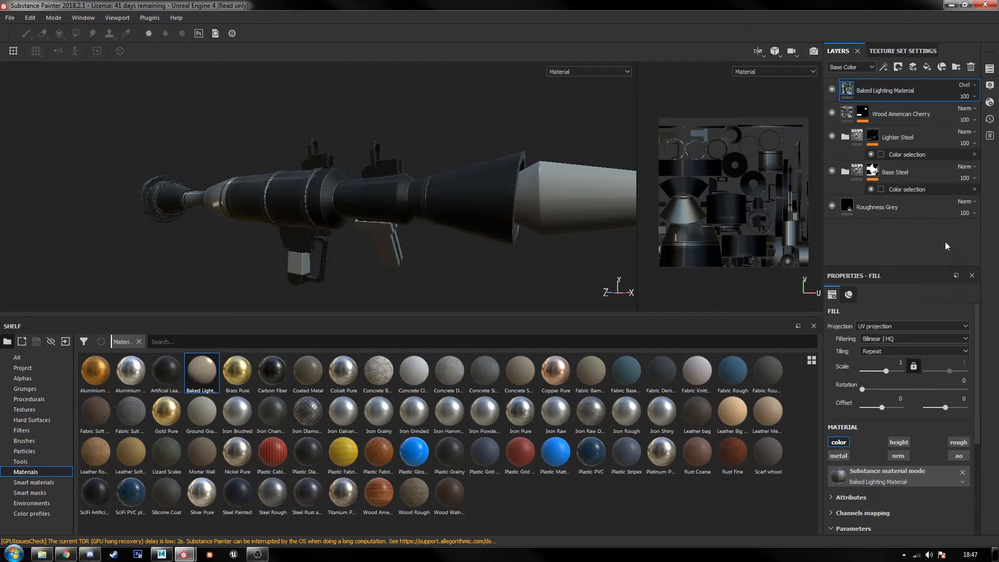
{"action": "left_click", "coordinate": [970, 97]}
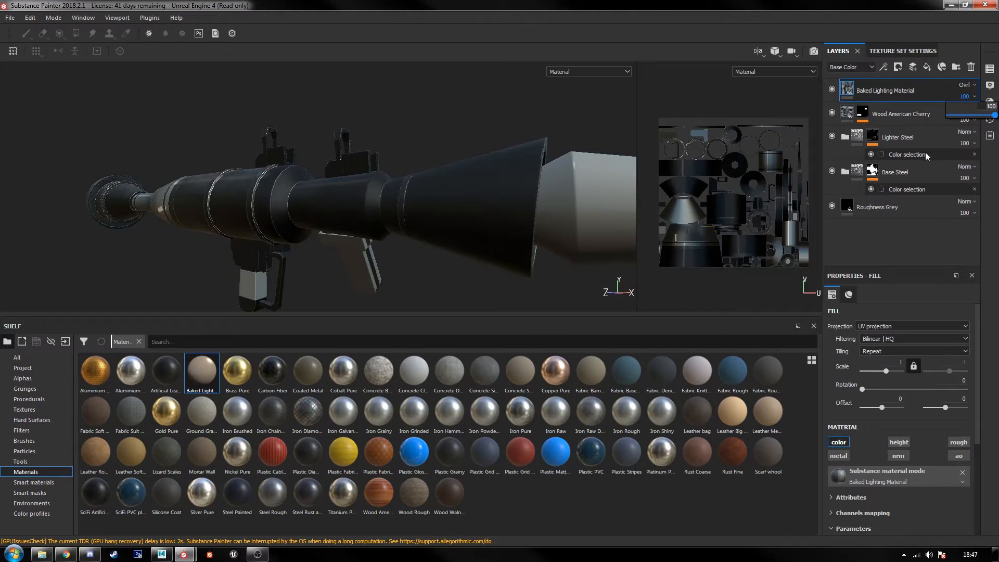
{"action": "type", "text": "25"}
{"action": "key", "text": "Return"}
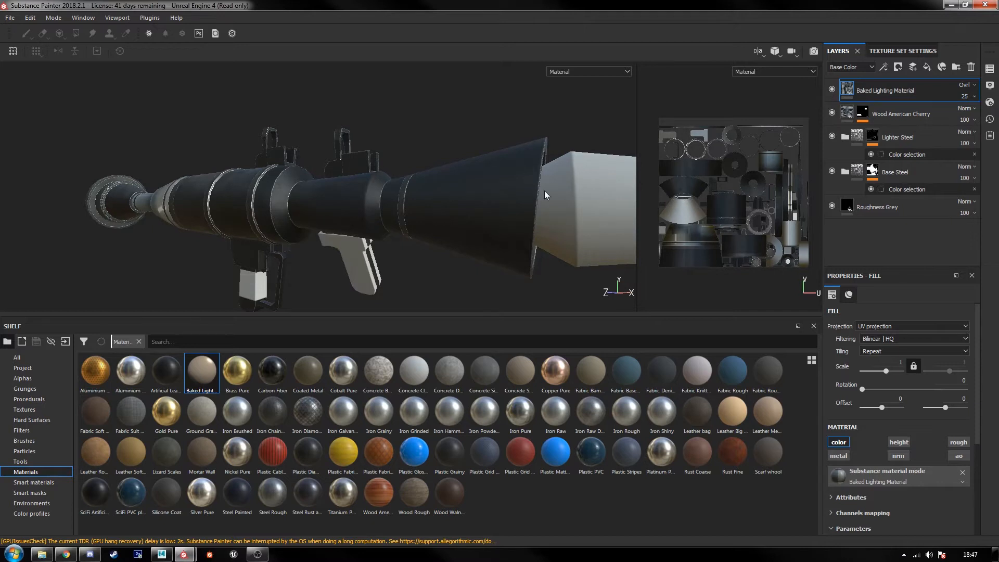
{"action": "scroll", "coordinate": [450, 231], "scroll_direction": "up", "scroll_amount": 2}
{"action": "middle_click_drag", "start_coordinate": [450, 227], "coordinate": [399, 211], "text": "alt"}
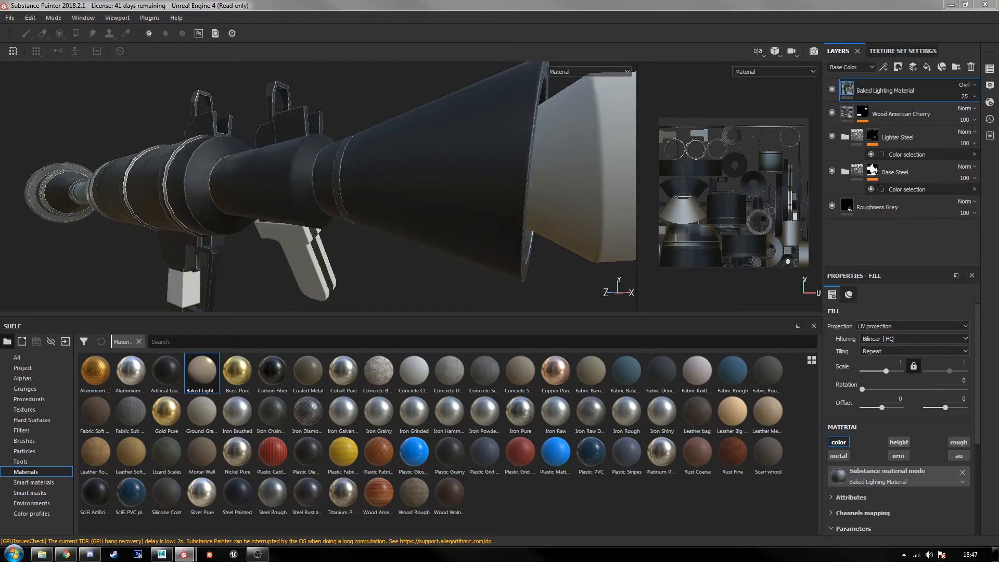
Step: Set the Baked Lighting Material's Edges Smoothness and Edges Intensity to 1, and compare the launcher with the layer hidden and shown
{"action": "left_click", "coordinate": [862, 513]}
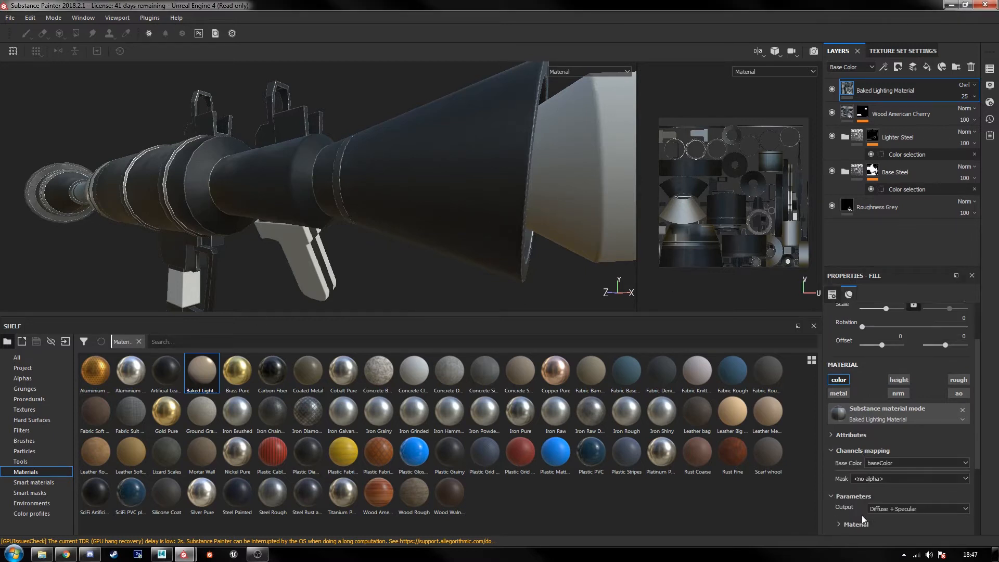
{"action": "scroll", "coordinate": [863, 495], "scroll_direction": "down", "scroll_amount": 2}
{"action": "left_click", "coordinate": [848, 387]}
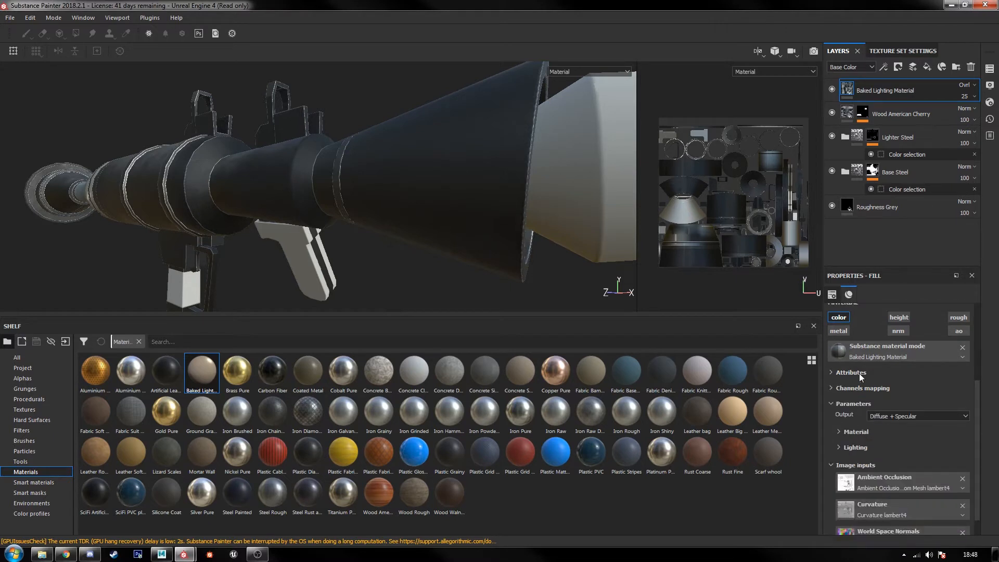
{"action": "left_click", "coordinate": [863, 433]}
{"action": "scroll", "coordinate": [869, 432], "scroll_direction": "down", "scroll_amount": 4}
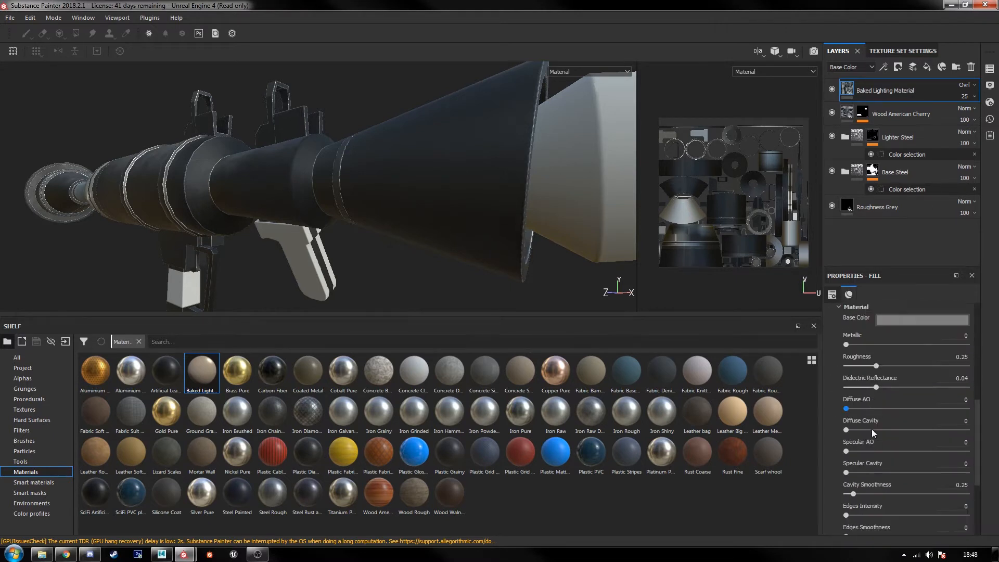
{"action": "left_click_drag", "start_coordinate": [880, 442], "coordinate": [967, 442]}
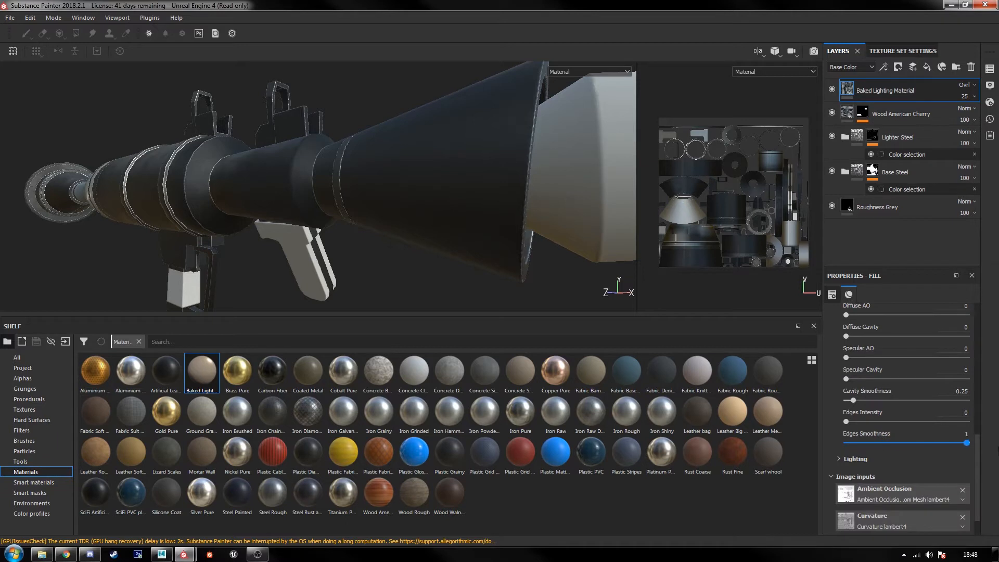
{"action": "left_click_drag", "start_coordinate": [873, 420], "coordinate": [967, 422]}
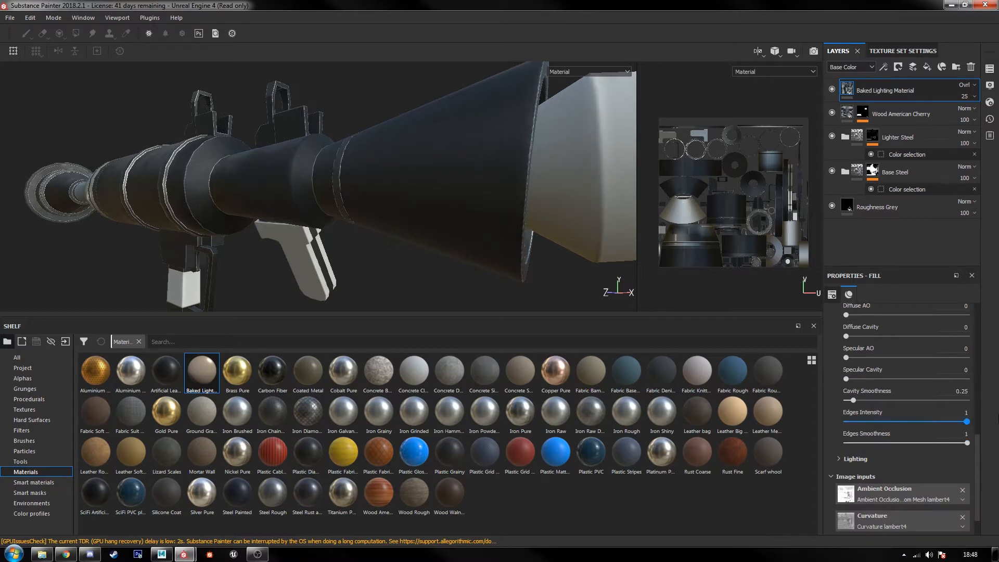
{"action": "left_click", "coordinate": [832, 89]}
{"action": "left_click", "coordinate": [831, 89]}
{"action": "left_click", "coordinate": [832, 89]}
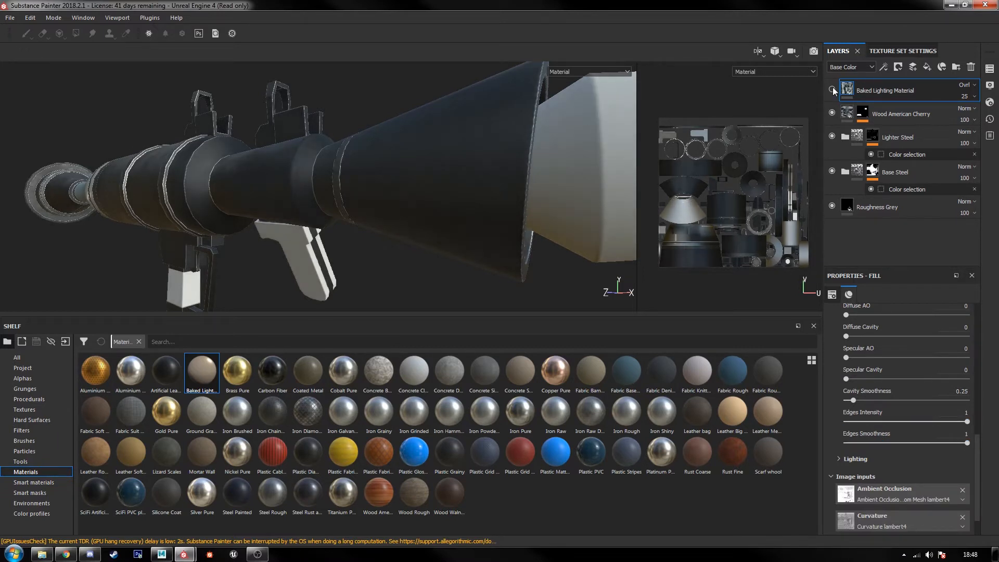
{"action": "left_click", "coordinate": [832, 88]}
Step: Set the Baked Lighting Material's Sun Vertical Angle to 270 and check the lighting on the launcher body
{"action": "scroll", "coordinate": [863, 394], "scroll_direction": "down", "scroll_amount": 1}
{"action": "left_click", "coordinate": [858, 424]}
{"action": "scroll", "coordinate": [859, 421], "scroll_direction": "down", "scroll_amount": 3}
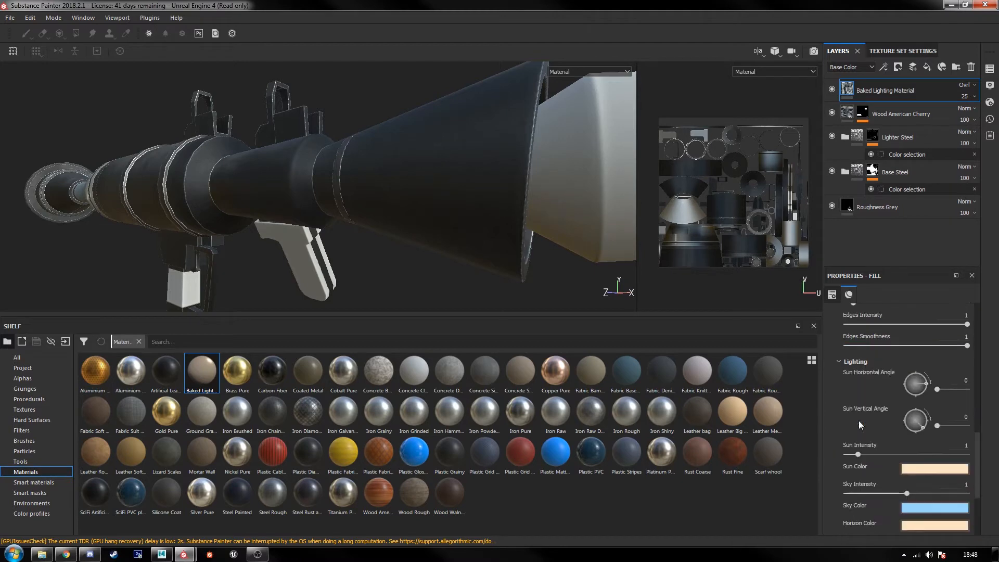
{"action": "left_click_drag", "start_coordinate": [351, 213], "coordinate": [475, 161], "text": "alt"}
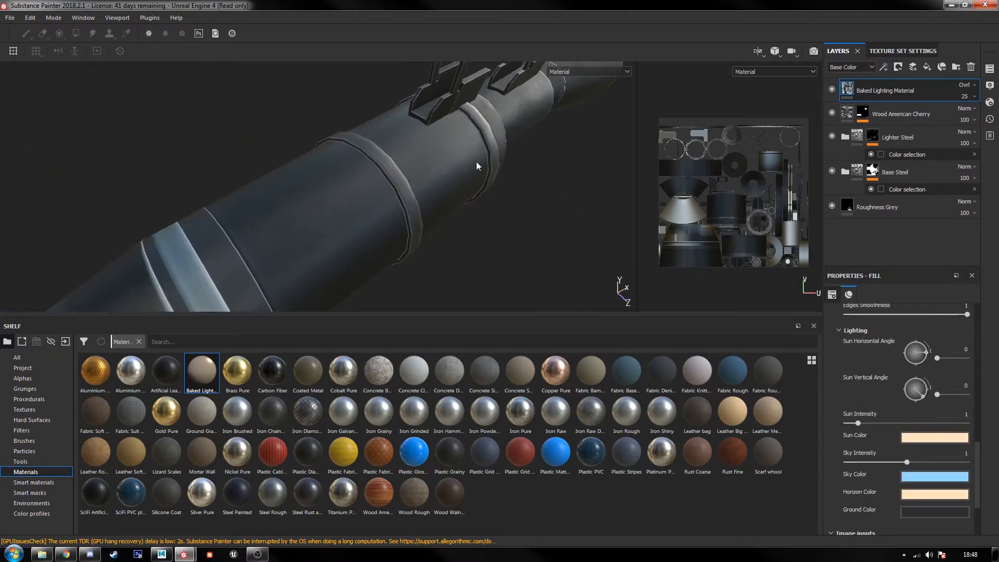
{"action": "scroll", "coordinate": [915, 442], "scroll_direction": "down", "scroll_amount": 1}
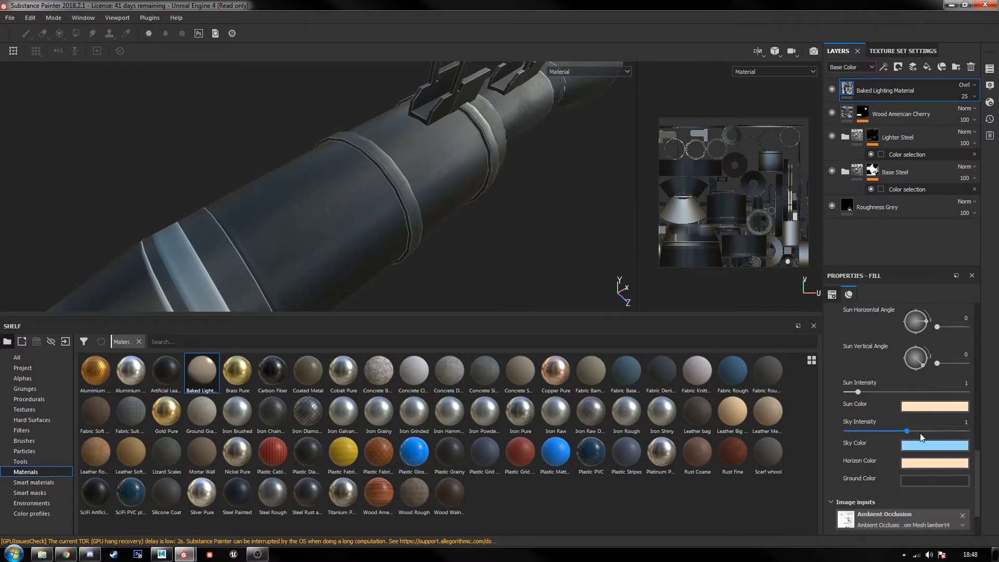
{"action": "left_click", "coordinate": [959, 354]}
{"action": "type", "text": "270"}
{"action": "key", "text": "Return"}
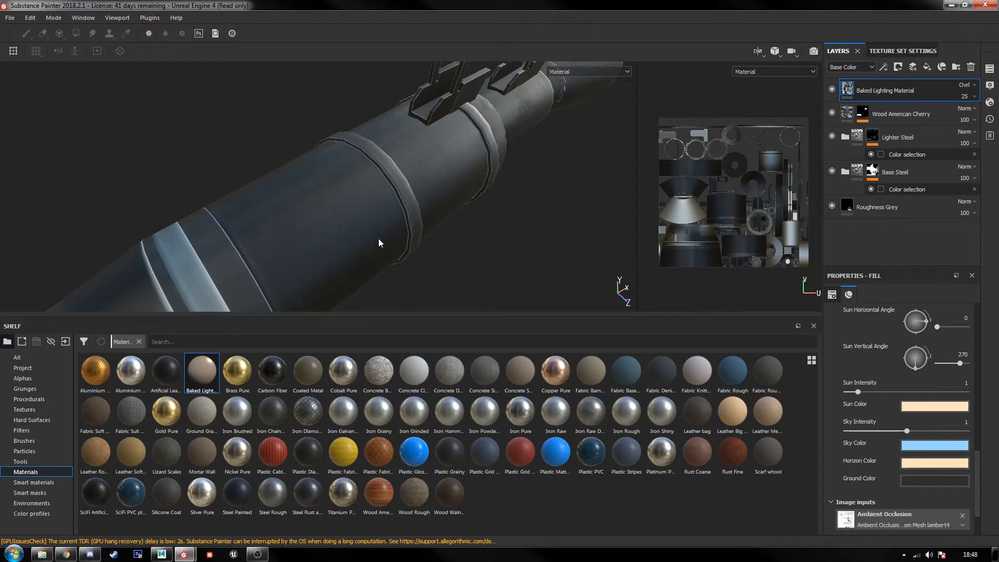
{"action": "left_click_drag", "start_coordinate": [378, 243], "coordinate": [434, 210], "text": "alt"}
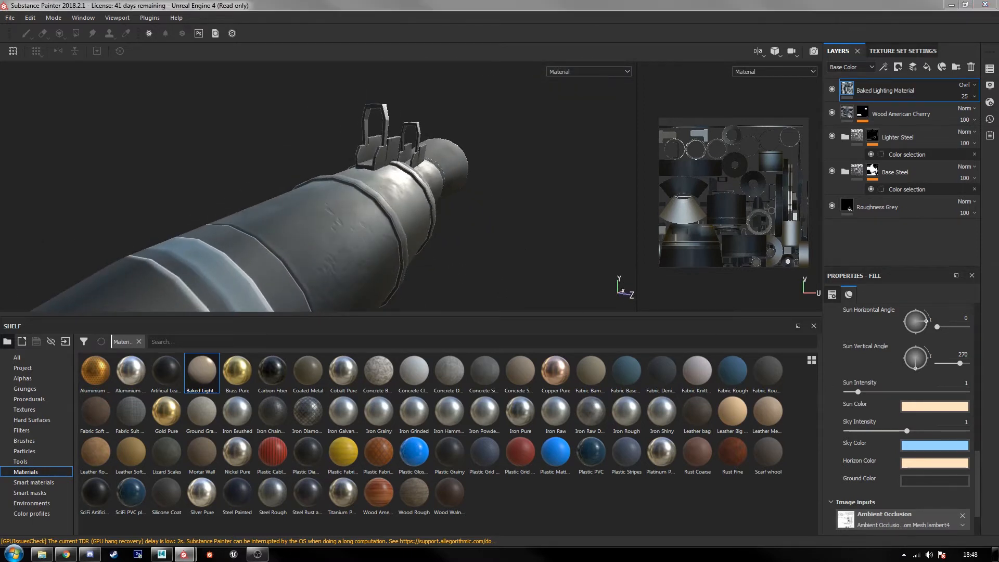
Step: Set the Baked Lighting Material's Sun Intensity to 3 and check the launcher with the top two layers toggled off and on
{"action": "left_click", "coordinate": [965, 382]}
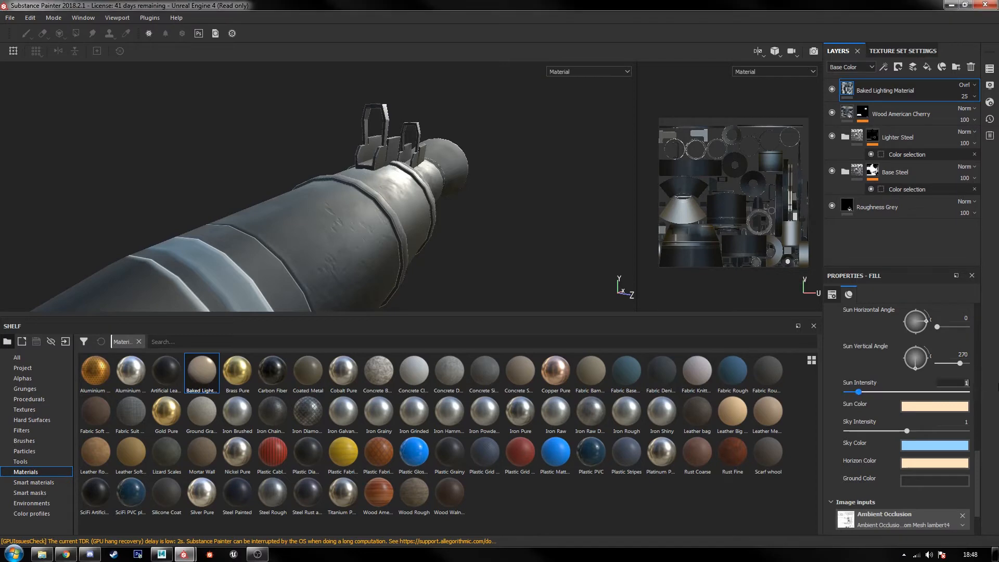
{"action": "type", "text": "3"}
{"action": "key", "text": "Return"}
{"action": "left_click_drag", "start_coordinate": [437, 265], "coordinate": [549, 263], "text": "alt"}
{"action": "left_click_drag", "start_coordinate": [354, 245], "coordinate": [410, 222], "text": "alt"}
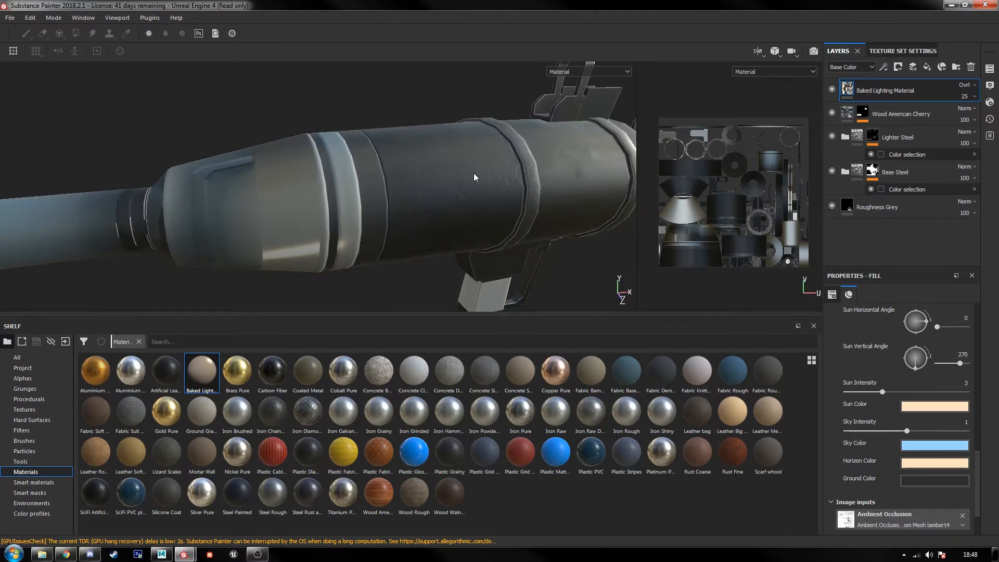
{"action": "middle_click_drag", "start_coordinate": [473, 176], "coordinate": [356, 206], "text": "alt"}
{"action": "left_click", "coordinate": [835, 86]}
{"action": "left_click", "coordinate": [835, 86]}
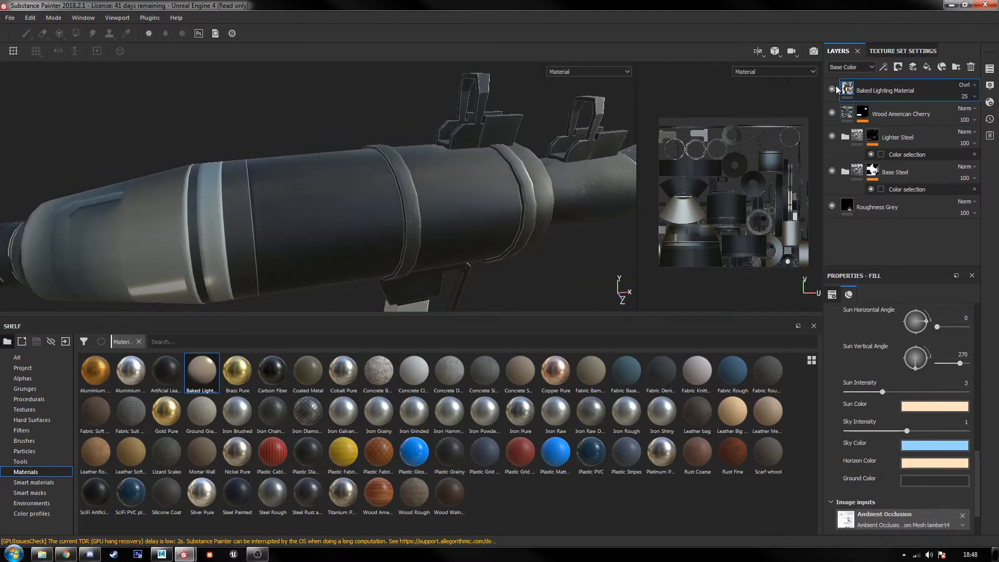
{"action": "left_click", "coordinate": [832, 112]}
{"action": "left_click", "coordinate": [831, 112]}
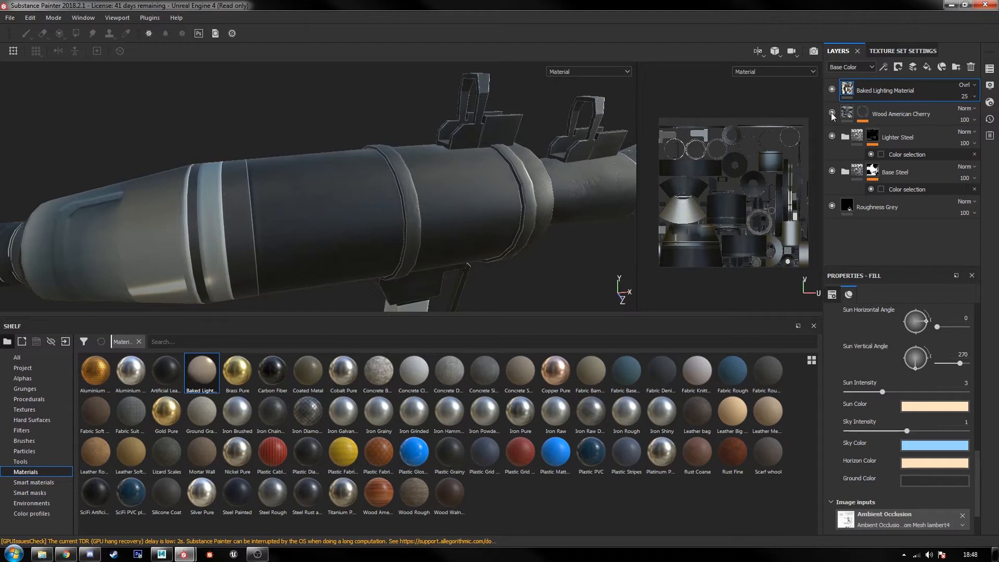
Step: Remove the Color selection effect from the Wood American Cherry layer's mask
{"action": "left_click", "coordinate": [879, 112]}
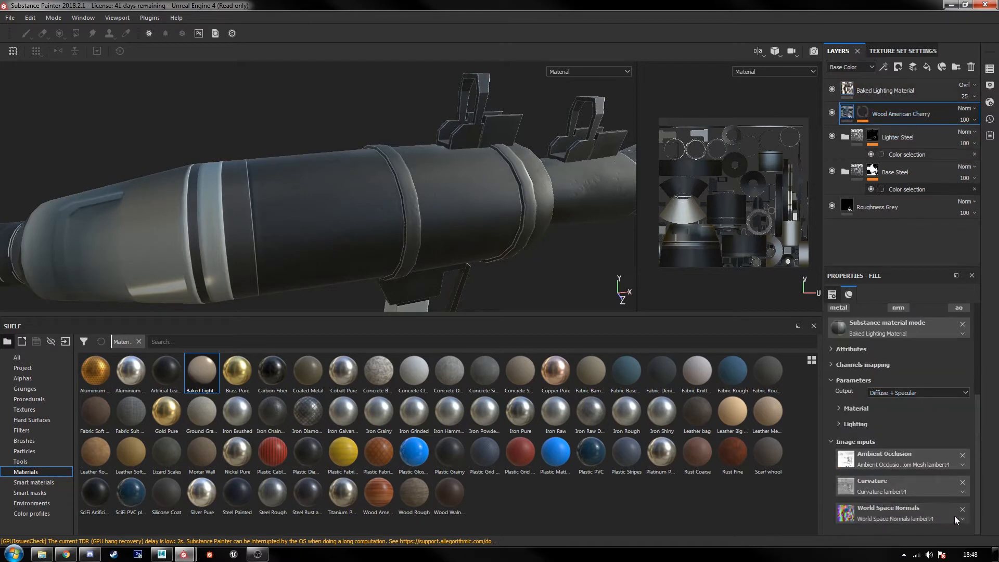
{"action": "scroll", "coordinate": [922, 398], "scroll_direction": "up", "scroll_amount": 3}
{"action": "scroll", "coordinate": [921, 395], "scroll_direction": "up", "scroll_amount": 2}
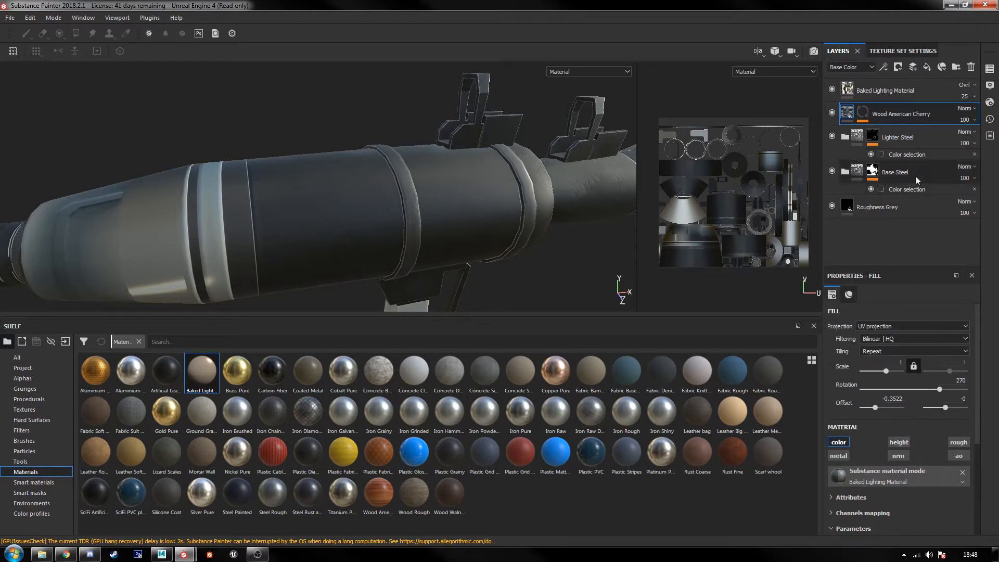
{"action": "left_click", "coordinate": [864, 112]}
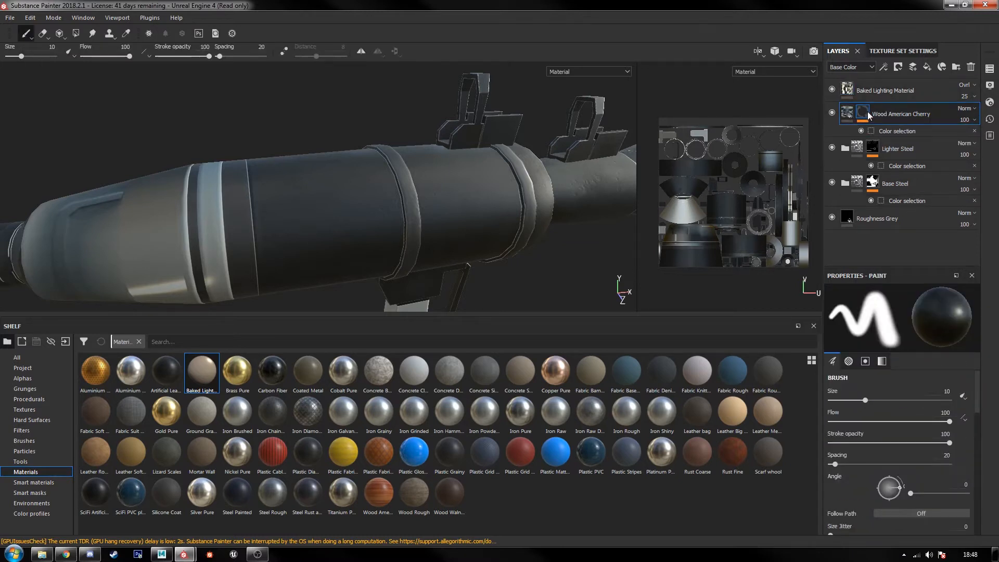
{"action": "scroll", "coordinate": [934, 424], "scroll_direction": "down", "scroll_amount": 6}
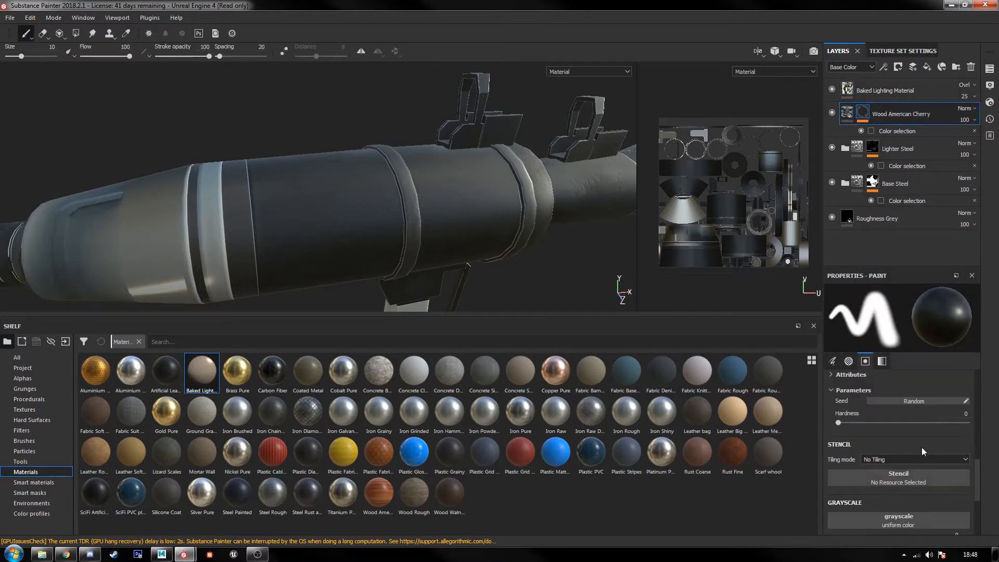
{"action": "scroll", "coordinate": [924, 447], "scroll_direction": "up", "scroll_amount": 2}
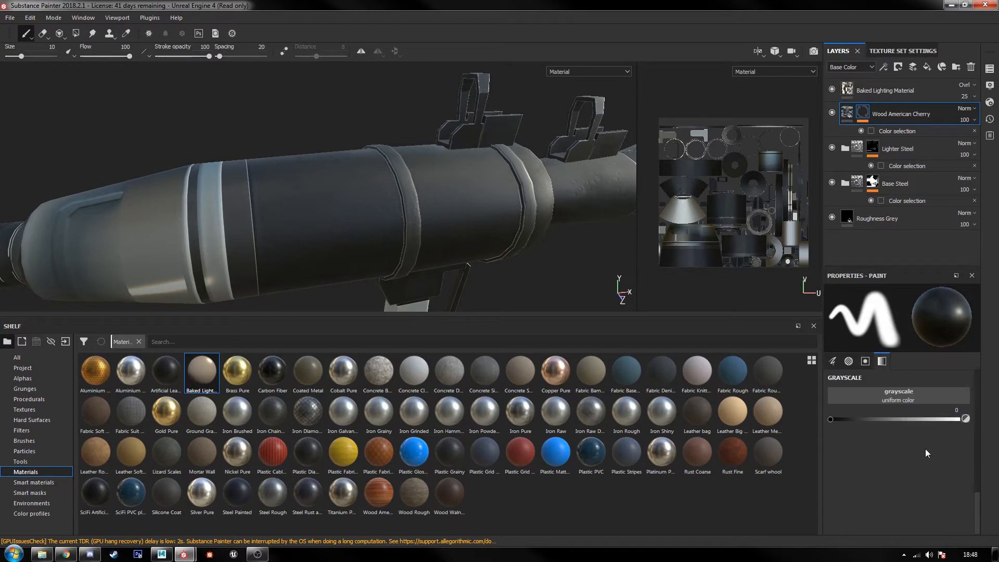
{"action": "left_click", "coordinate": [974, 130]}
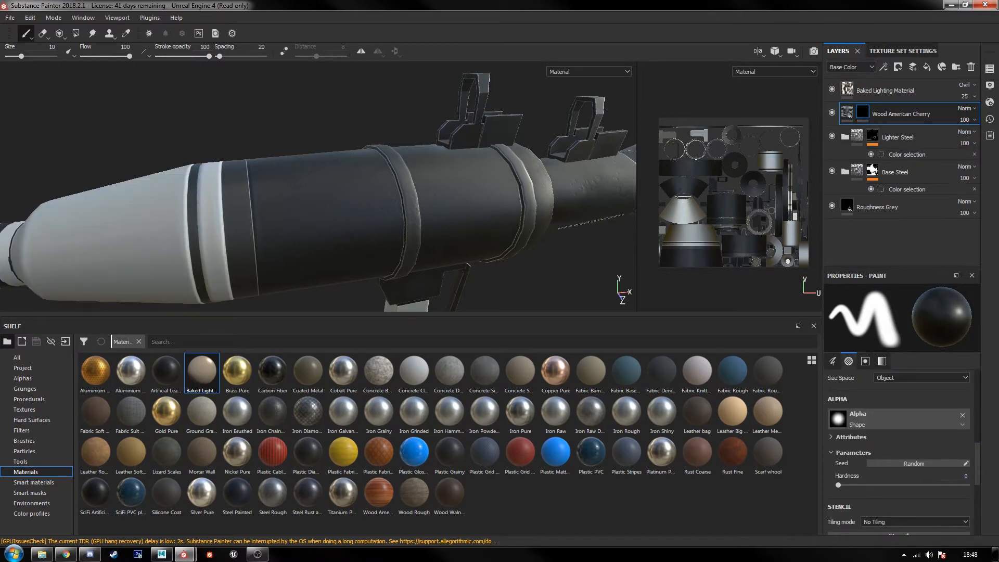
Step: Hide the Baked Lighting Material layer and assign the Wood American Cherry material to the Wood American Cherry fill layer
{"action": "left_click_drag", "start_coordinate": [547, 208], "coordinate": [483, 206], "text": "alt"}
{"action": "left_click", "coordinate": [829, 88]}
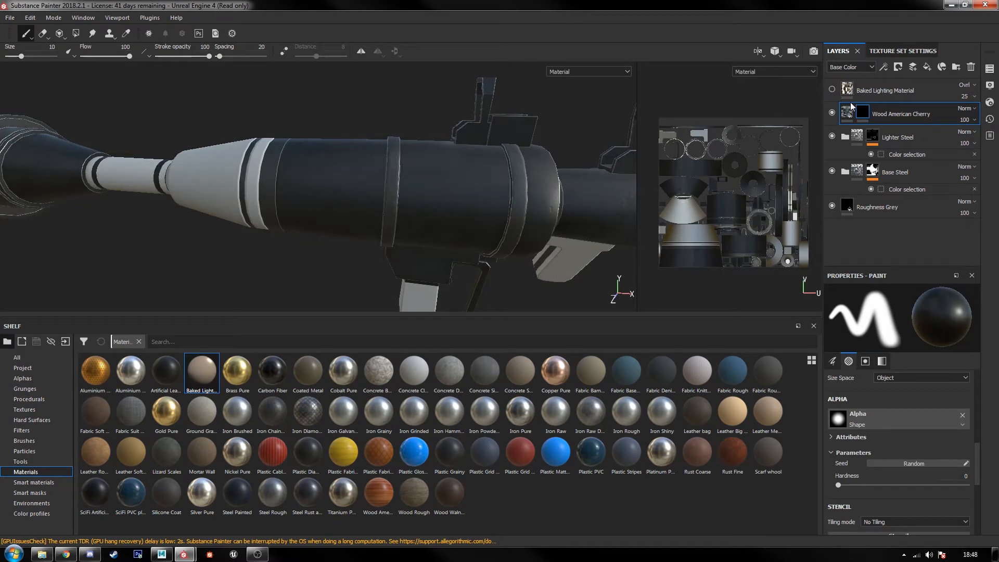
{"action": "left_click", "coordinate": [849, 113]}
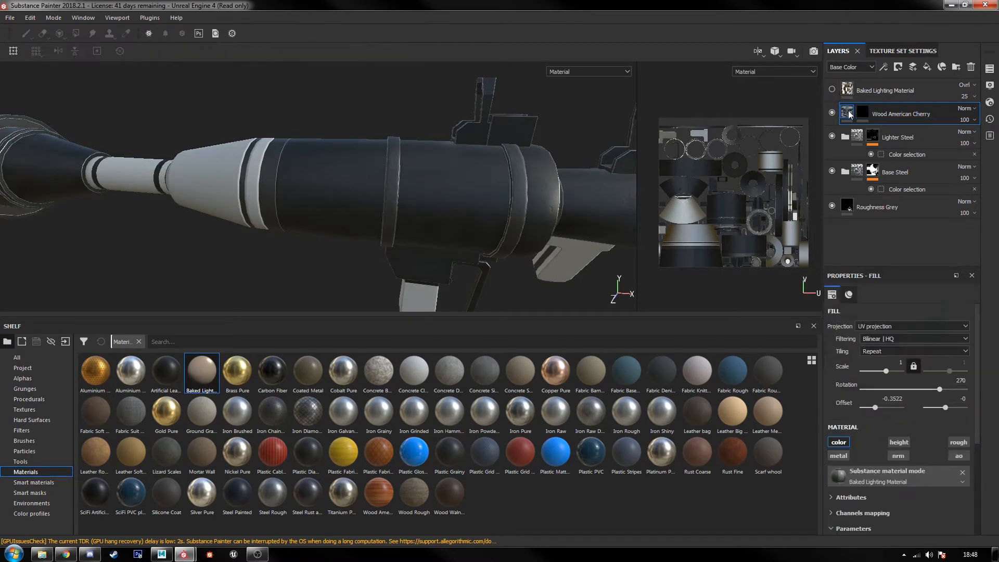
{"action": "left_click", "coordinate": [938, 482]}
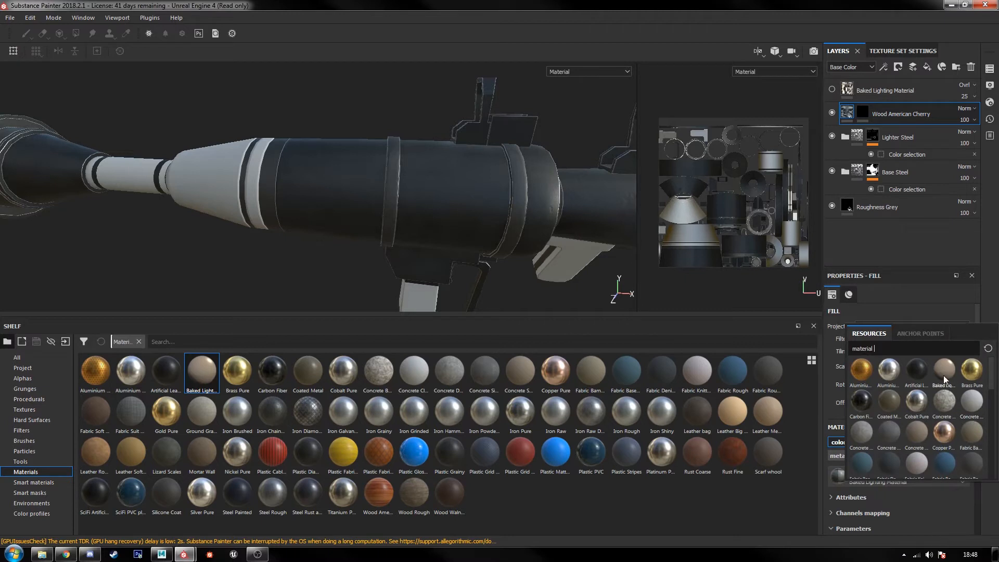
{"action": "type", "text": "wood"}
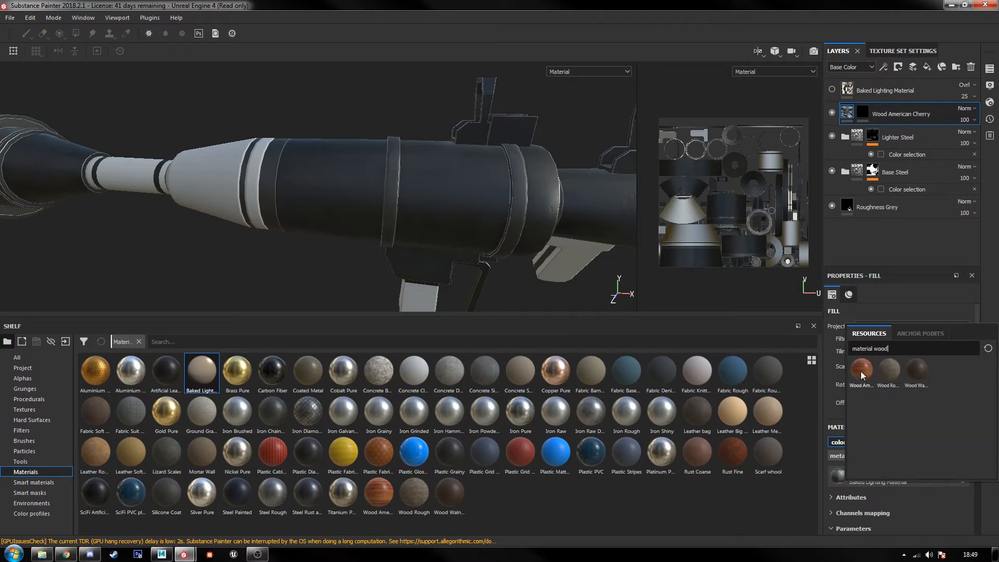
{"action": "left_click", "coordinate": [860, 370]}
{"action": "scroll", "coordinate": [891, 462], "scroll_direction": "down", "scroll_amount": 3}
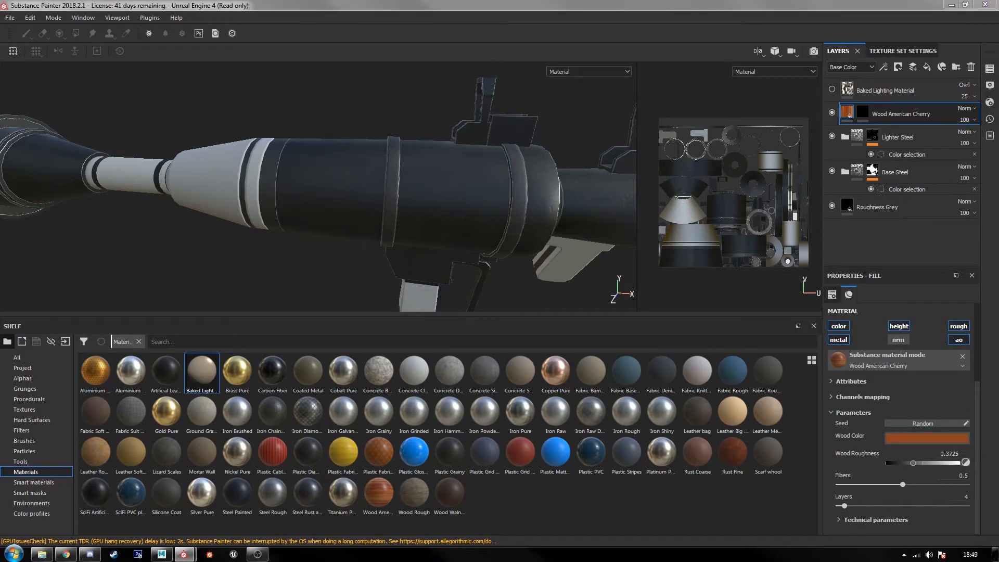
Step: Sample a darker reddish brown for the wood layer's Wood Color, RGB 0.475, 0.196, 0.110
{"action": "left_click", "coordinate": [931, 439]}
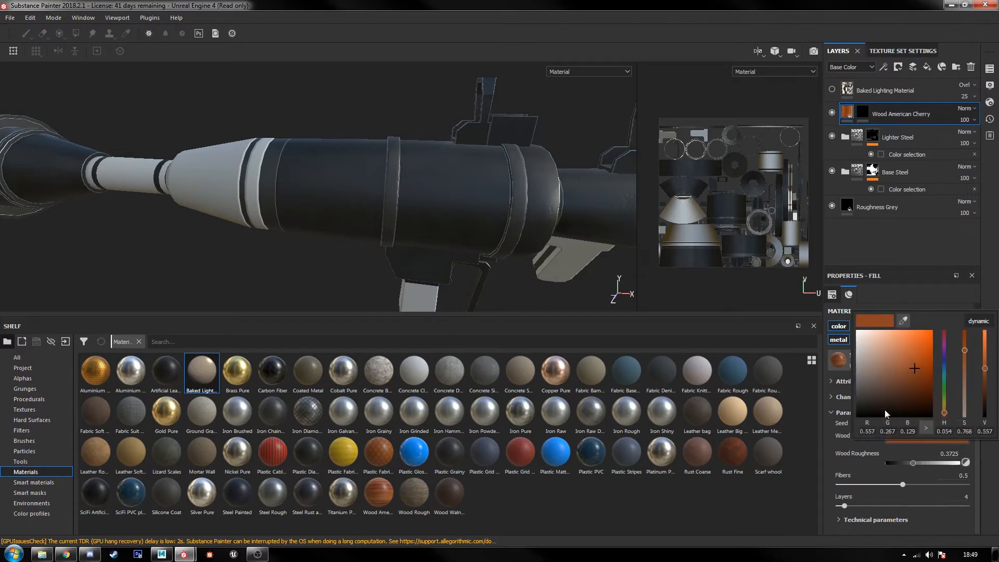
{"action": "left_click", "coordinate": [902, 320]}
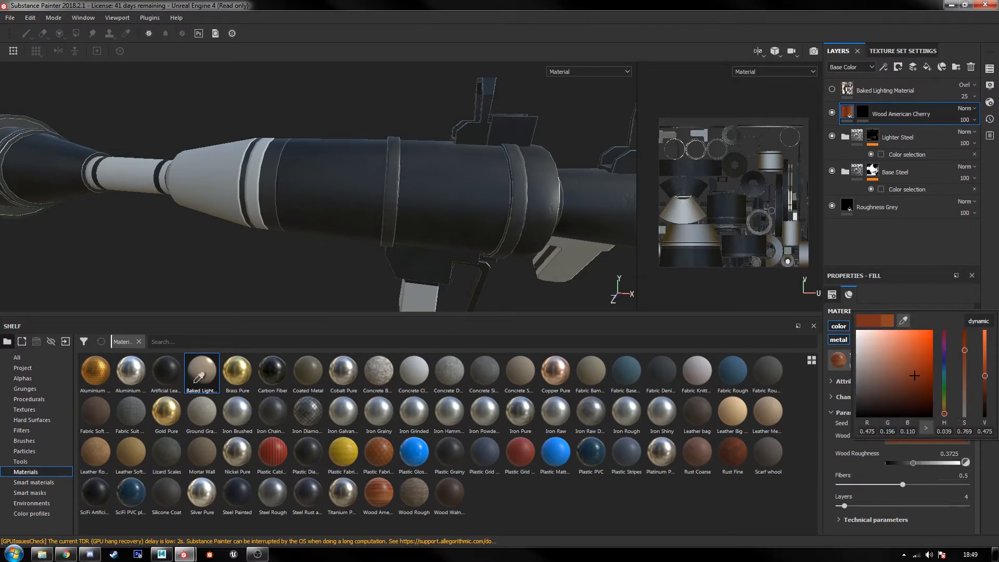
{"action": "left_click", "coordinate": [968, 293]}
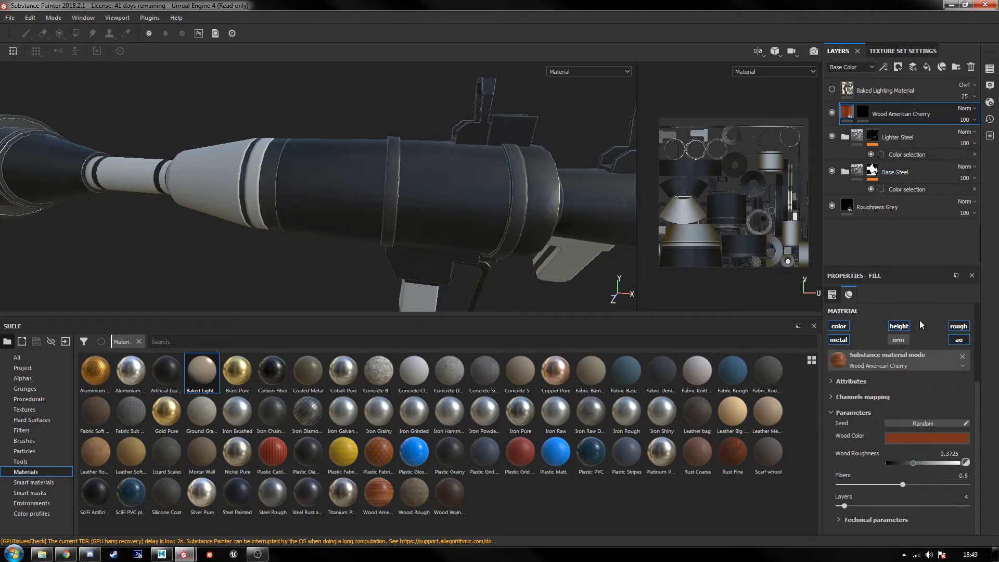
Step: Add a Color selection to the Wood American Cherry mask, pick the yellow-green ID color (R 170, G 255, B 0), and check the launcher
{"action": "left_click", "coordinate": [863, 112]}
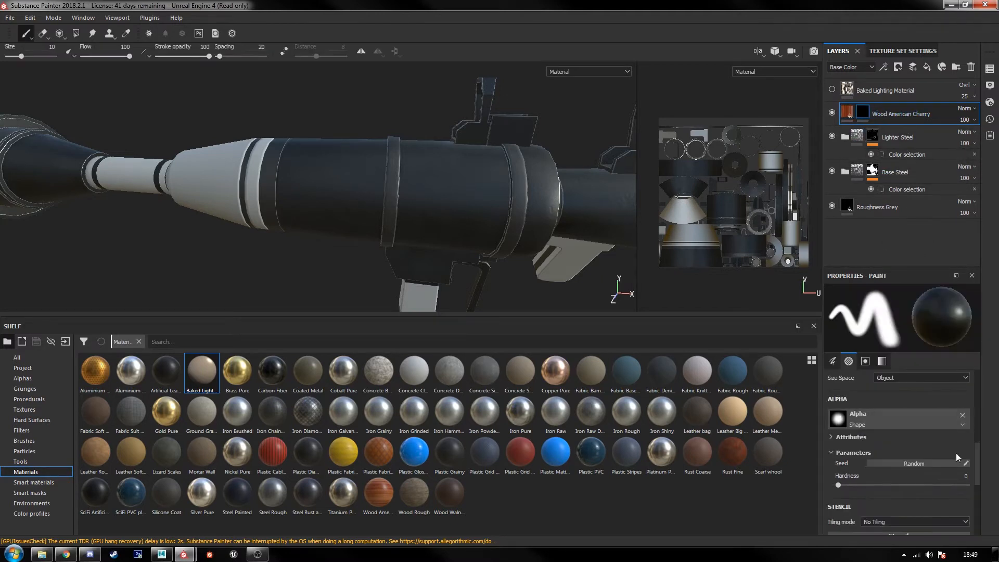
{"action": "scroll", "coordinate": [957, 453], "scroll_direction": "down", "scroll_amount": 3}
{"action": "scroll", "coordinate": [932, 452], "scroll_direction": "up", "scroll_amount": 7}
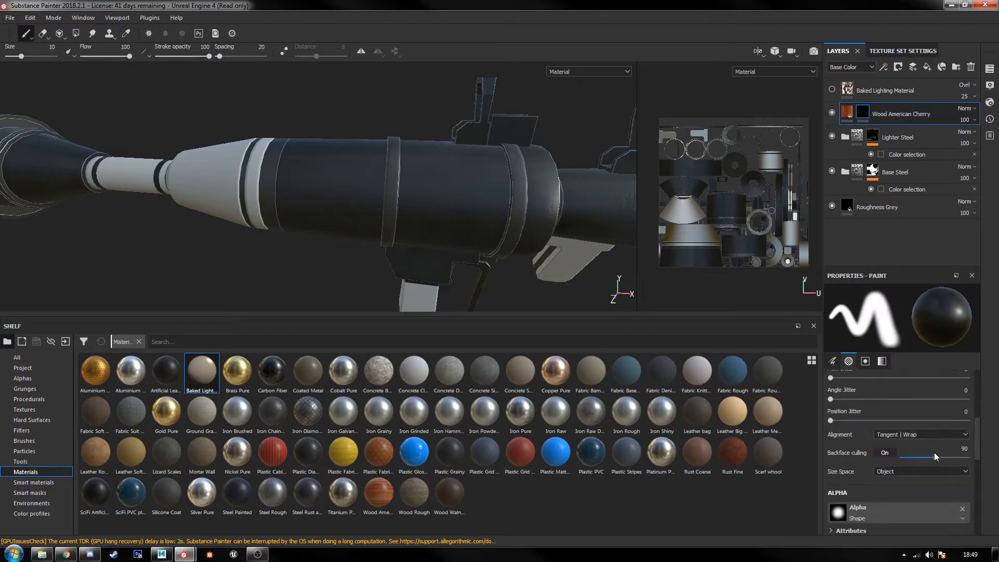
{"action": "right_click", "coordinate": [915, 136]}
{"action": "left_click", "coordinate": [915, 154]}
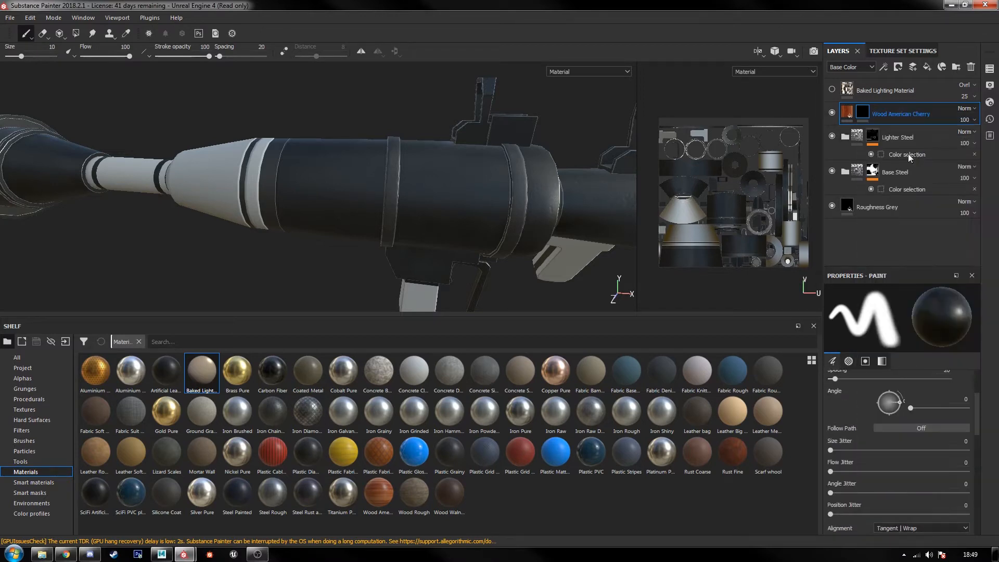
{"action": "left_click", "coordinate": [954, 398]}
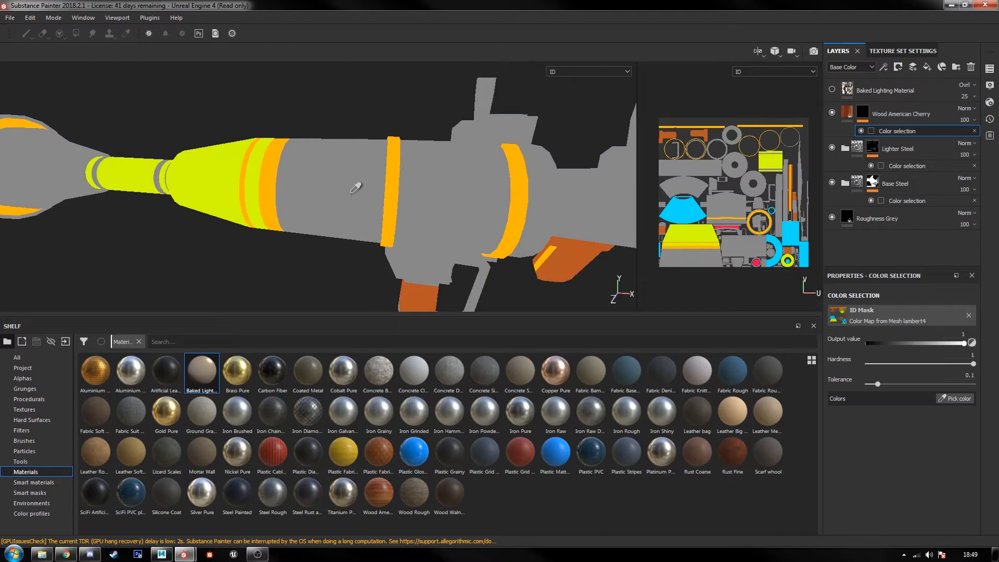
{"action": "left_click", "coordinate": [226, 171]}
{"action": "scroll", "coordinate": [260, 245], "scroll_direction": "up", "scroll_amount": 3}
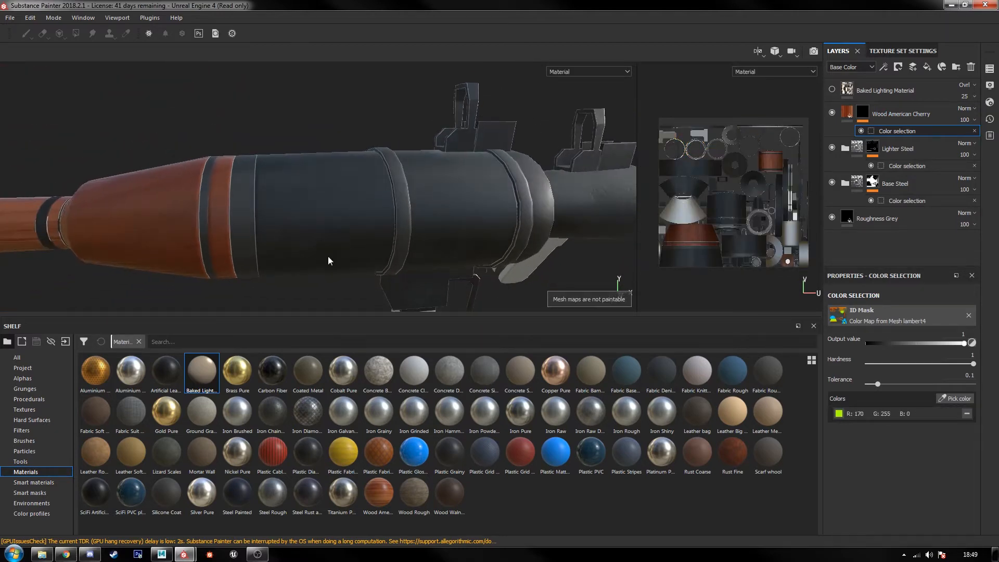
{"action": "scroll", "coordinate": [328, 260], "scroll_direction": "down", "scroll_amount": 3}
{"action": "left_click_drag", "start_coordinate": [409, 248], "coordinate": [322, 239], "text": "alt"}
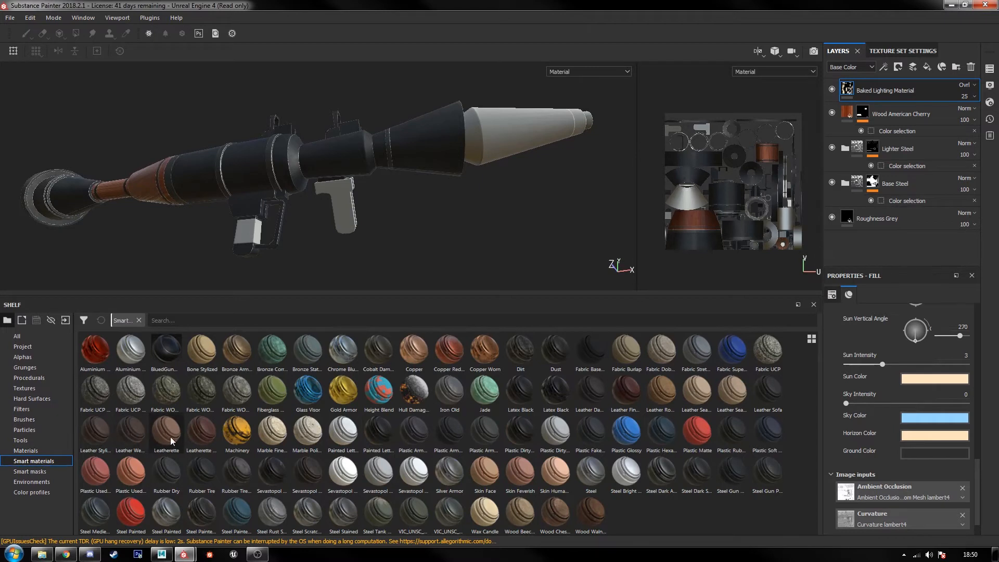
Step: Add the Leather Stylized smart material to the layer stack between Baked Lighting Material and Wood American Cherry
{"action": "mouse_move", "coordinate": [148, 436]}
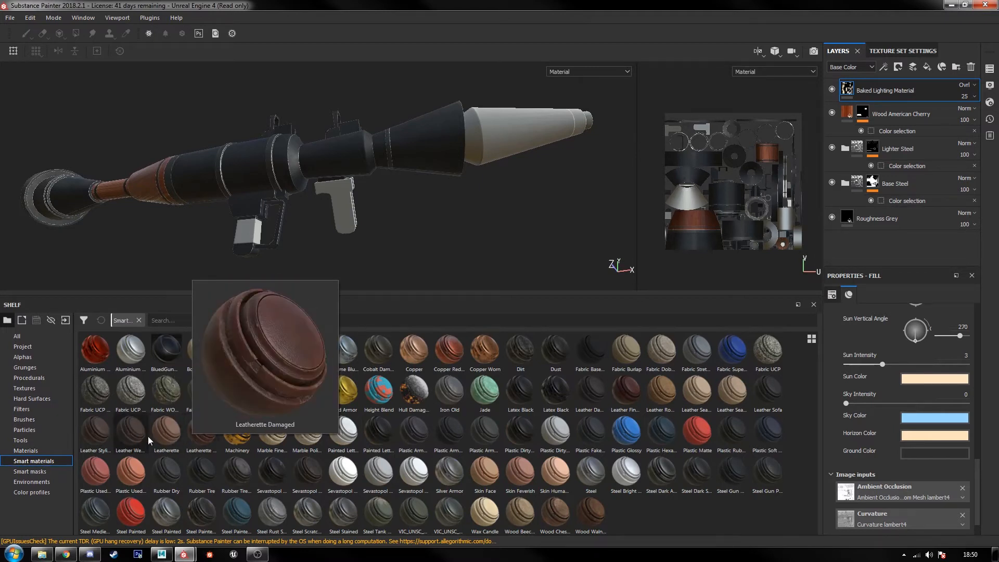
{"action": "left_click", "coordinate": [104, 435]}
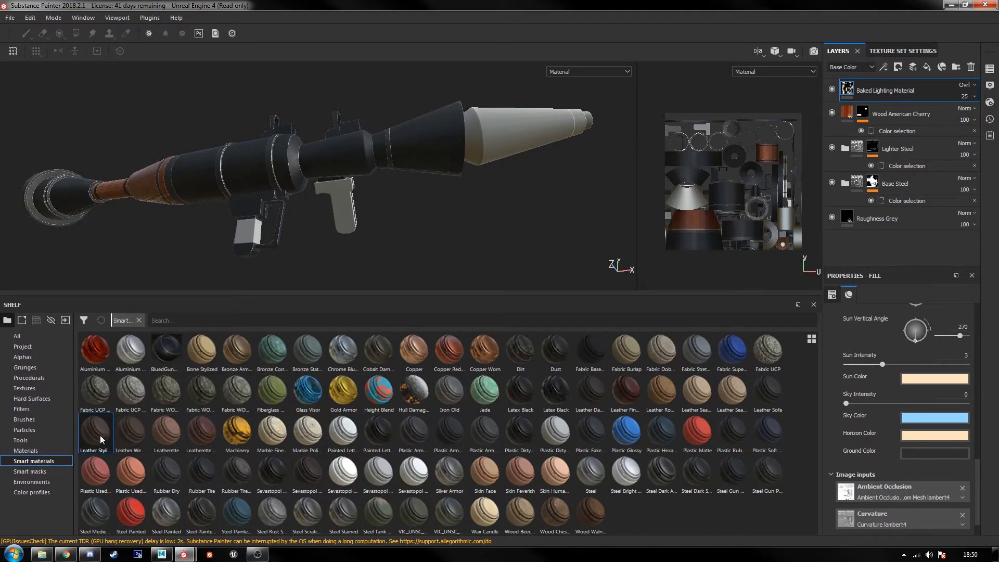
{"action": "left_click_drag", "start_coordinate": [104, 439], "coordinate": [907, 108]}
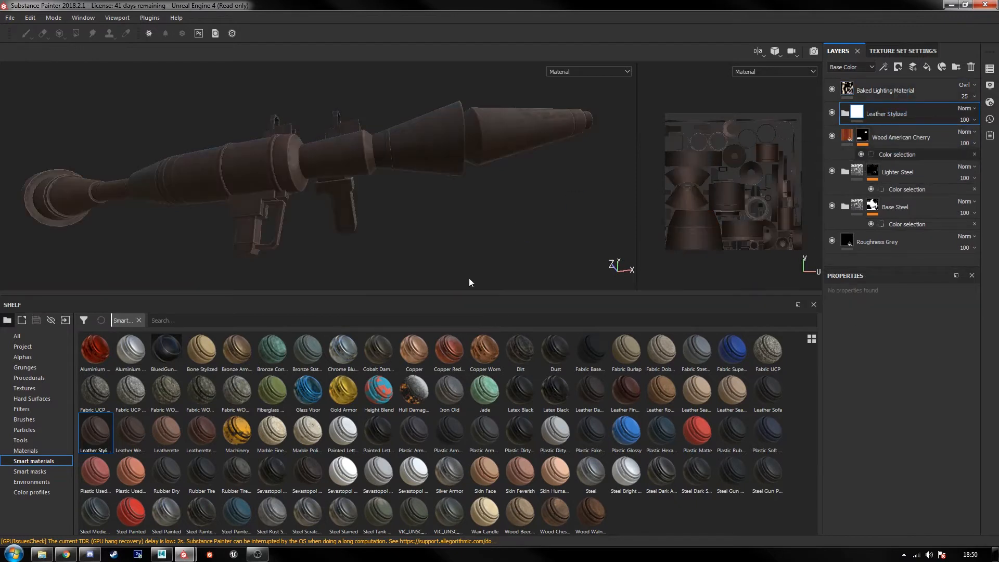
{"action": "left_click_drag", "start_coordinate": [459, 295], "coordinate": [446, 499]}
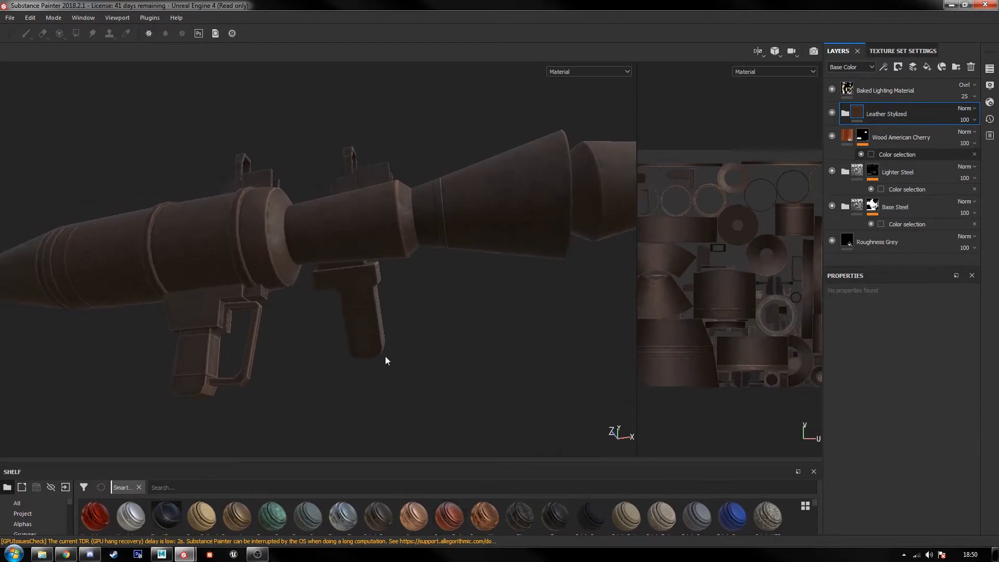
Step: Mask the Leather Stylized folder with a color selection, picking the grips' dark red ID color (R 120, G 23, B 4)
{"action": "middle_click_drag", "start_coordinate": [386, 359], "coordinate": [373, 292], "text": "alt"}
{"action": "right_click_drag", "start_coordinate": [372, 292], "coordinate": [298, 315], "text": "alt"}
{"action": "middle_click_drag", "start_coordinate": [292, 374], "coordinate": [319, 238], "text": "alt"}
{"action": "right_click_drag", "start_coordinate": [319, 238], "coordinate": [317, 301], "text": "alt"}
{"action": "right_click", "coordinate": [883, 115]}
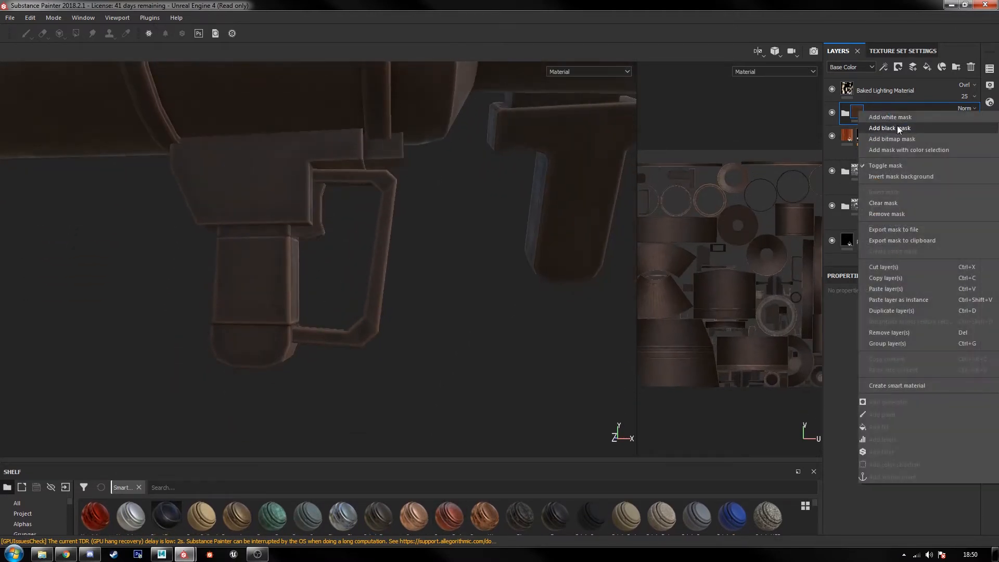
{"action": "left_click", "coordinate": [901, 150]}
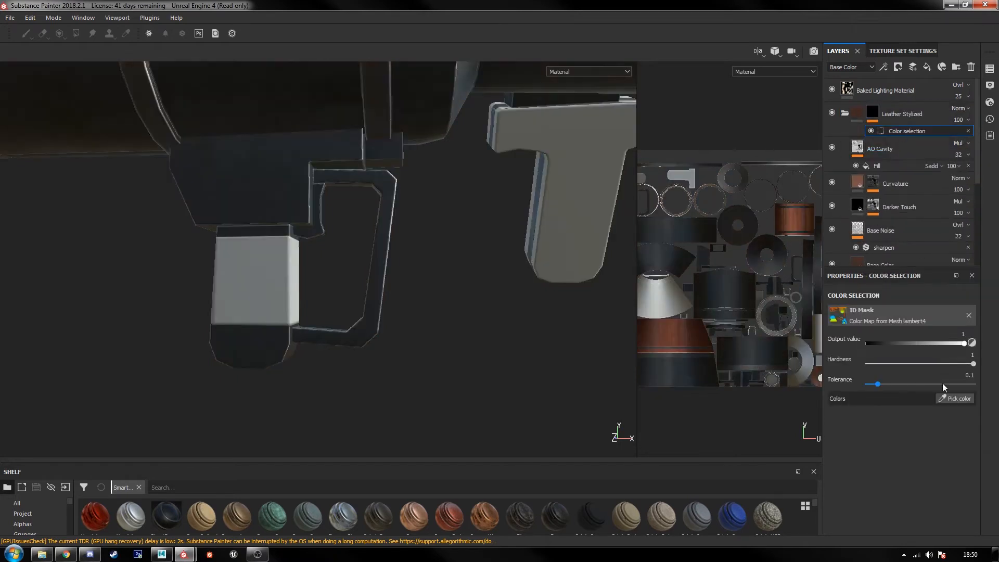
{"action": "left_click", "coordinate": [948, 398]}
{"action": "left_click", "coordinate": [261, 264]}
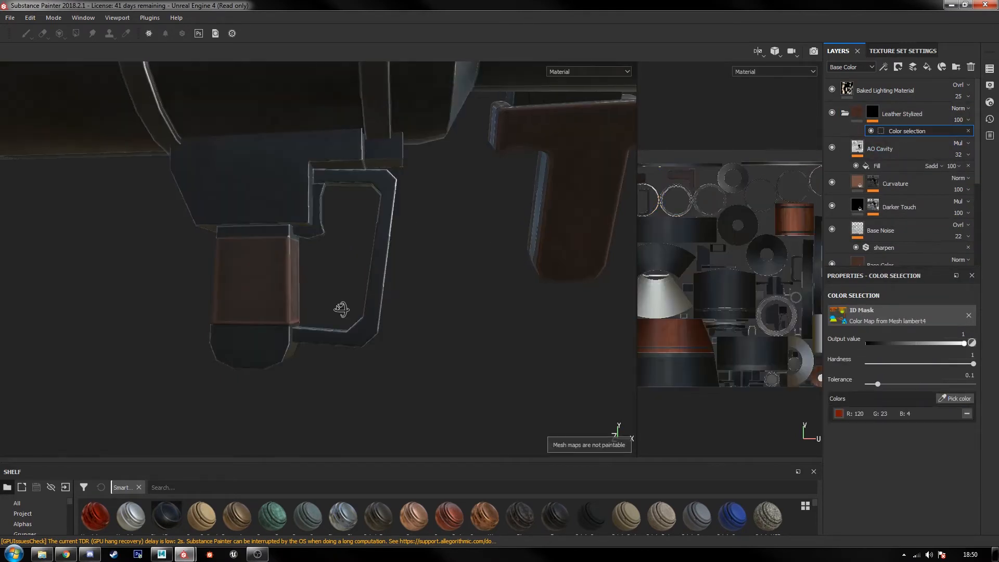
{"action": "left_click_drag", "start_coordinate": [334, 305], "coordinate": [383, 301], "text": "alt"}
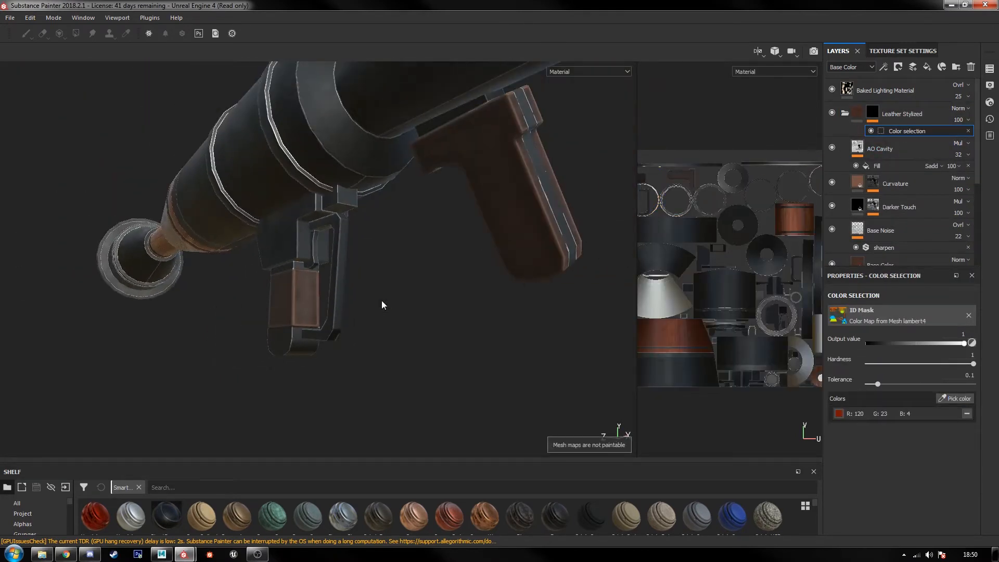
Step: Inspect the sub-layers in the Leather Stylized folder, toggling Base Noise to see its effect on the grips
{"action": "left_click", "coordinate": [846, 114]}
{"action": "left_click", "coordinate": [846, 115]}
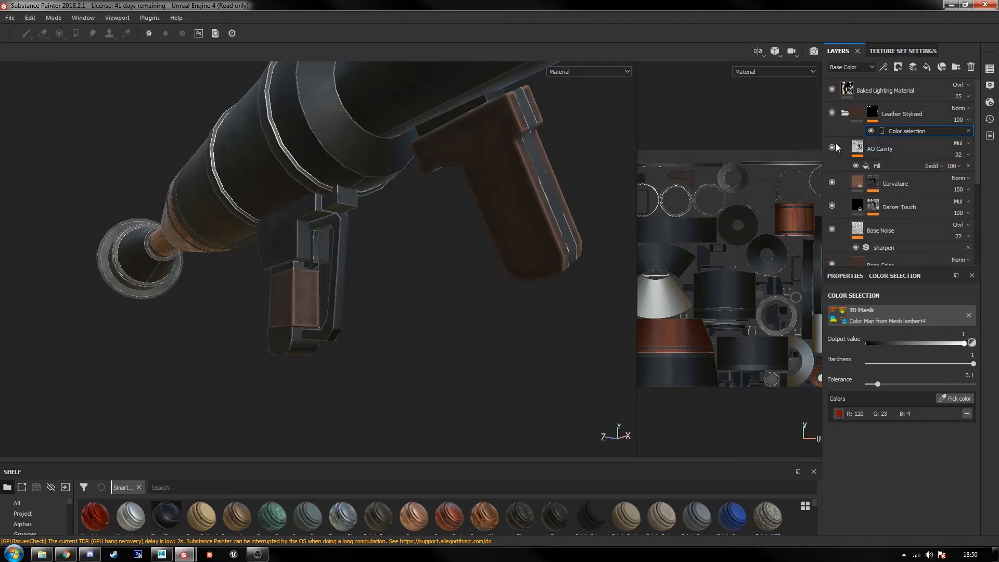
{"action": "left_click", "coordinate": [832, 182]}
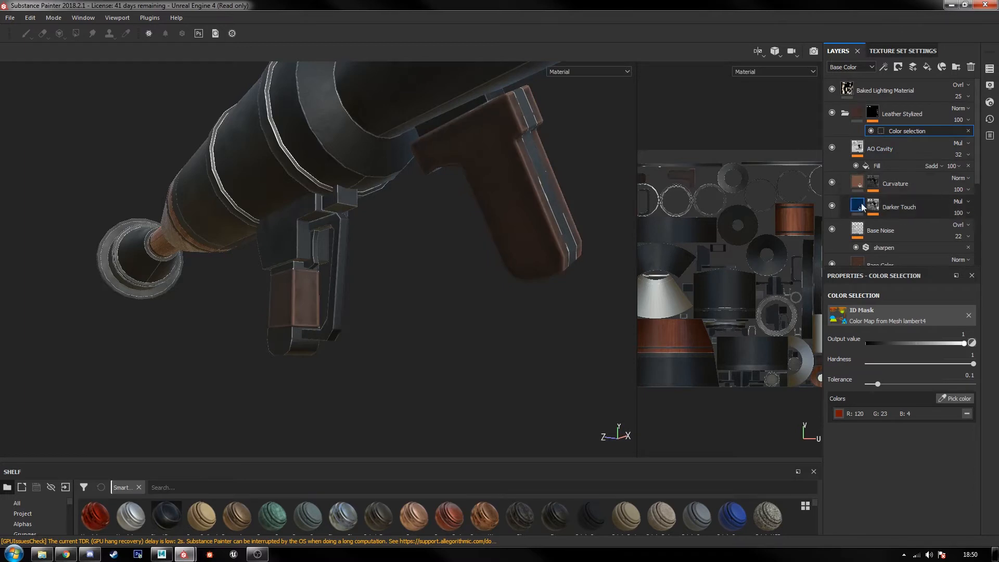
{"action": "scroll", "coordinate": [871, 205], "scroll_direction": "down", "scroll_amount": 1}
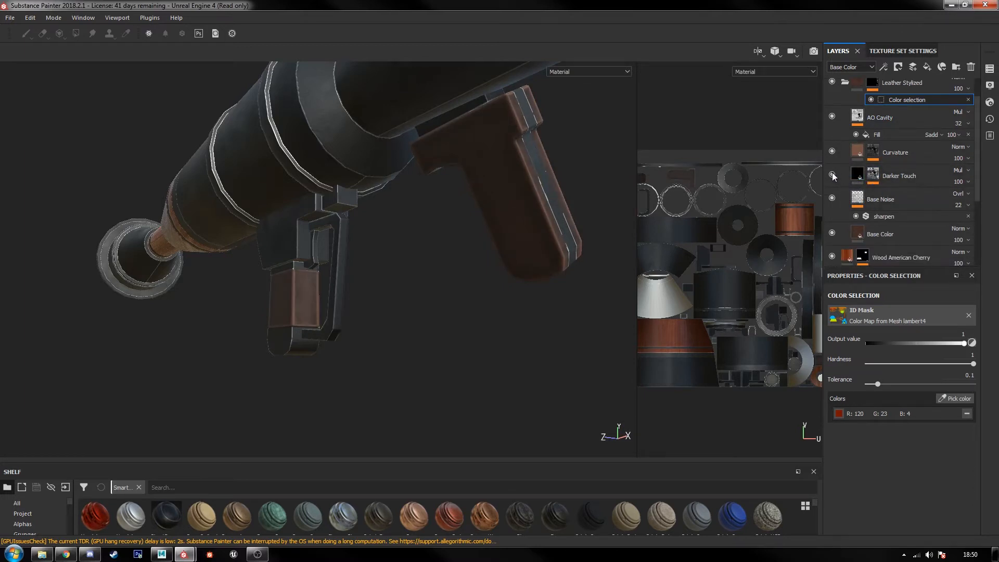
{"action": "left_click", "coordinate": [832, 199]}
{"action": "left_click", "coordinate": [832, 199]}
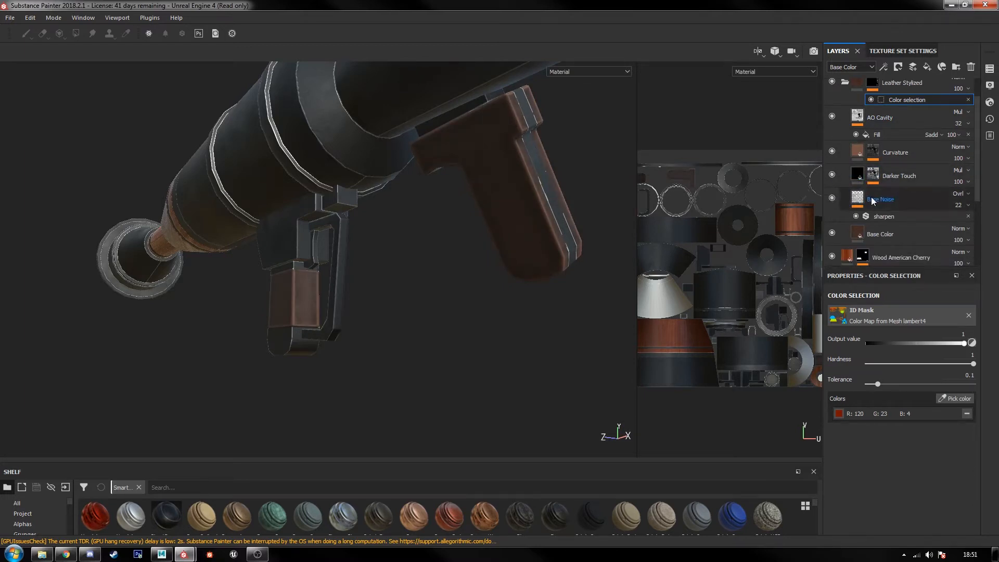
Step: Examine the leather Base Color layer by switching its roughness, normal, height and metallic channels off and on
{"action": "left_click", "coordinate": [885, 234]}
{"action": "scroll", "coordinate": [918, 352], "scroll_direction": "down", "scroll_amount": 2}
{"action": "scroll", "coordinate": [911, 375], "scroll_direction": "up", "scroll_amount": 2}
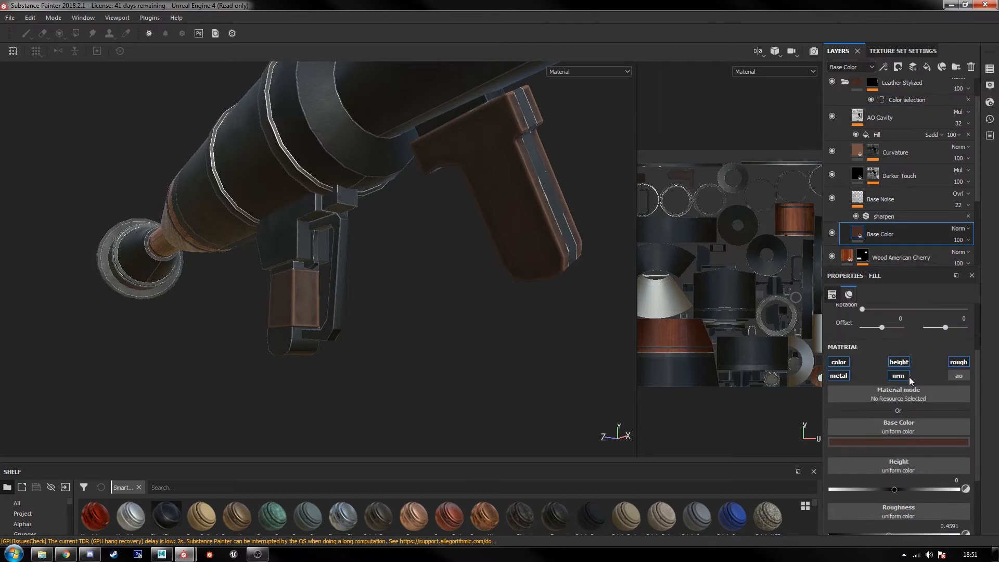
{"action": "left_click", "coordinate": [963, 365]}
{"action": "left_click", "coordinate": [963, 365]}
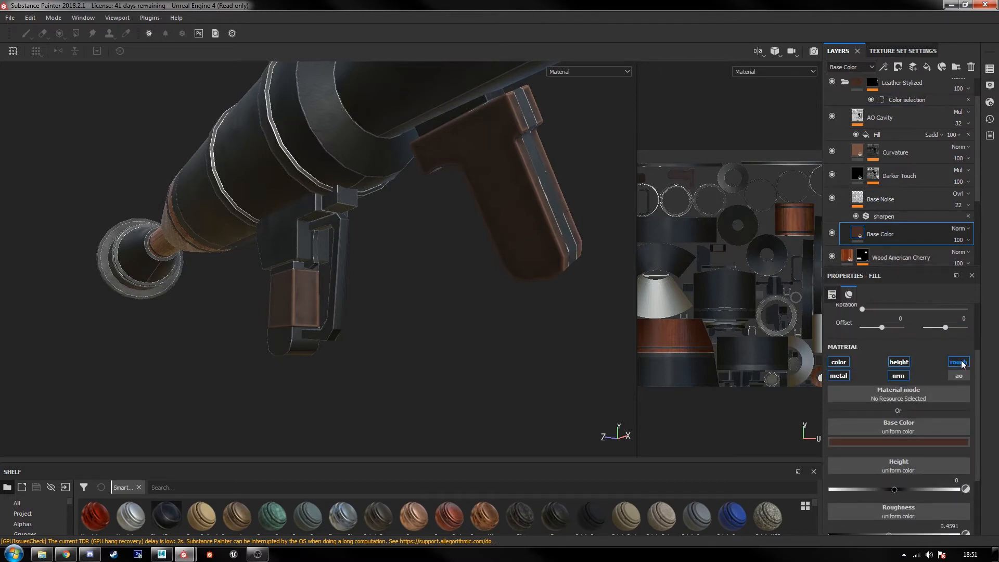
{"action": "left_click", "coordinate": [900, 376]}
{"action": "left_click", "coordinate": [900, 376]}
{"action": "left_click", "coordinate": [901, 362]}
{"action": "left_click", "coordinate": [901, 362]}
{"action": "left_click", "coordinate": [843, 376]}
{"action": "left_click", "coordinate": [844, 376]}
{"action": "scroll", "coordinate": [848, 389], "scroll_direction": "down", "scroll_amount": 3}
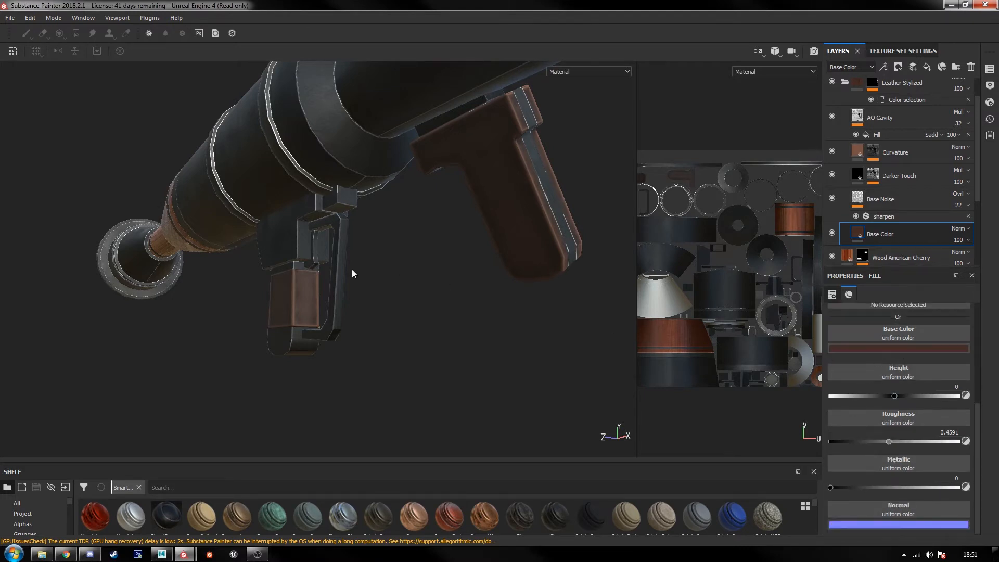
{"action": "left_click_drag", "start_coordinate": [352, 272], "coordinate": [232, 286], "text": "alt"}
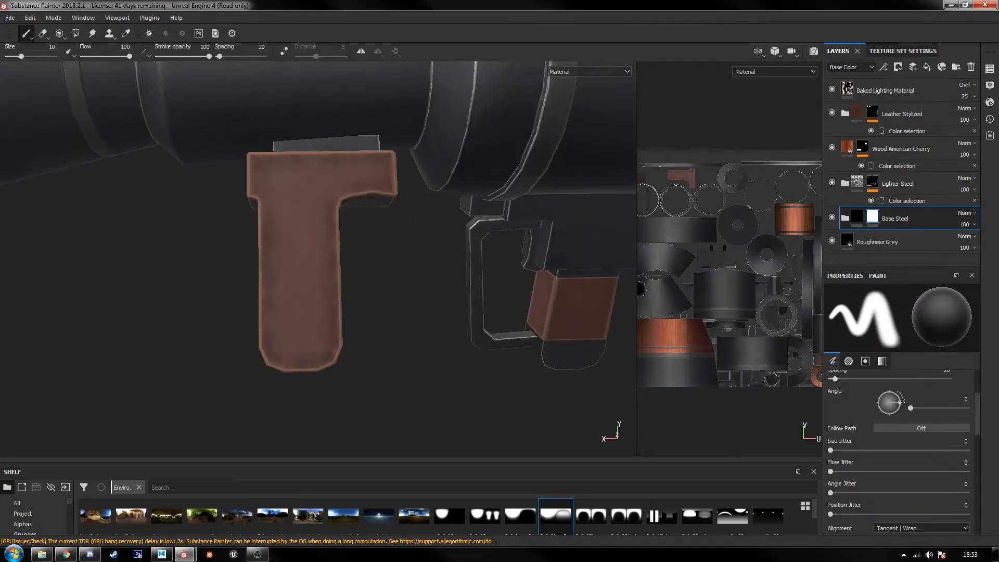
Step: Widen the UV view and select the AO Cavity layer inside the Leather Stylized folder
{"action": "left_click_drag", "start_coordinate": [637, 288], "coordinate": [421, 289]}
{"action": "left_click", "coordinate": [880, 245]}
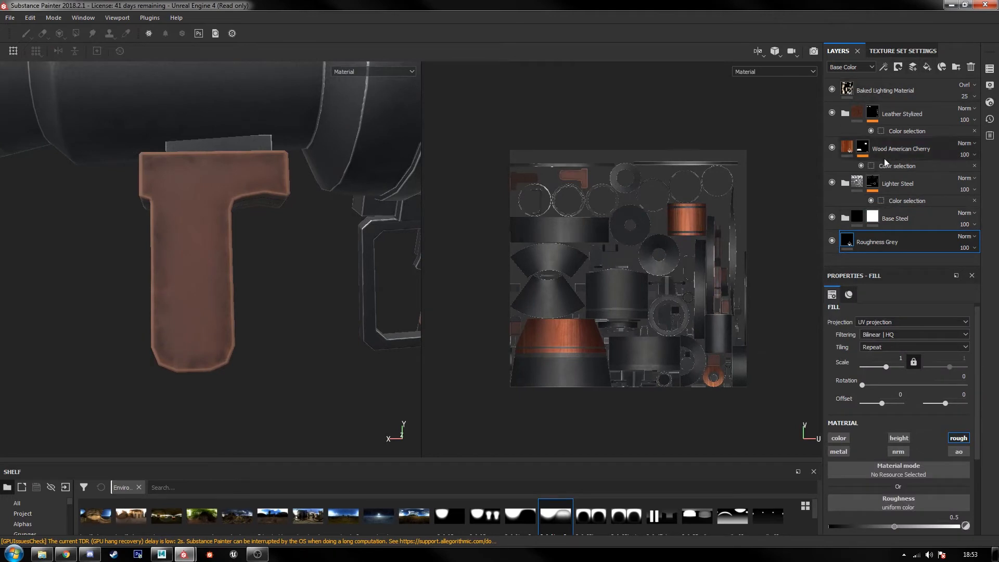
{"action": "left_click", "coordinate": [845, 114]}
{"action": "left_click", "coordinate": [897, 146]}
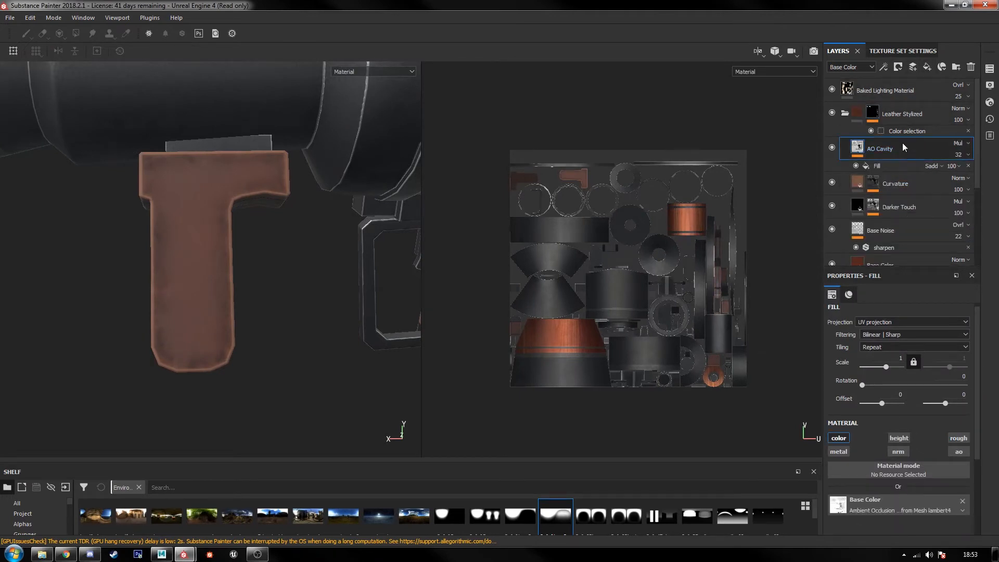
Step: Add a fill layer above AO Cavity in the Leather Stylized folder and name it Normal Detail
{"action": "left_click", "coordinate": [926, 67]}
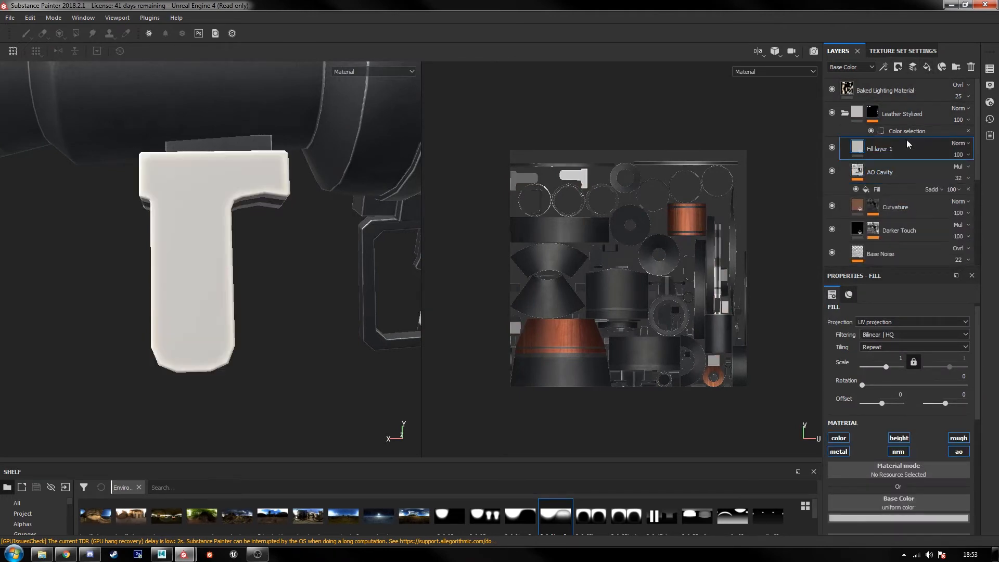
{"action": "double_click", "coordinate": [878, 149]}
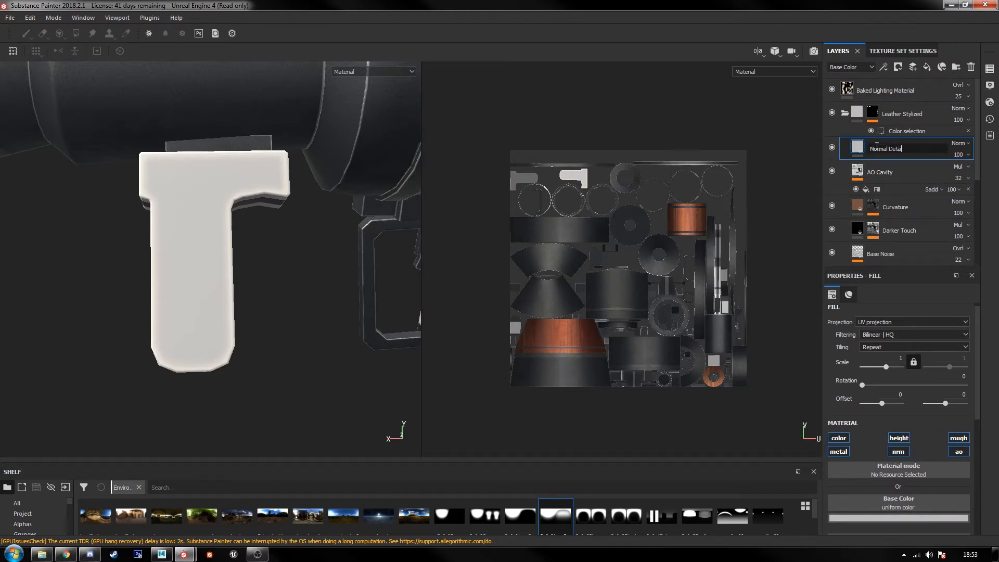
{"action": "key", "text": "Return"}
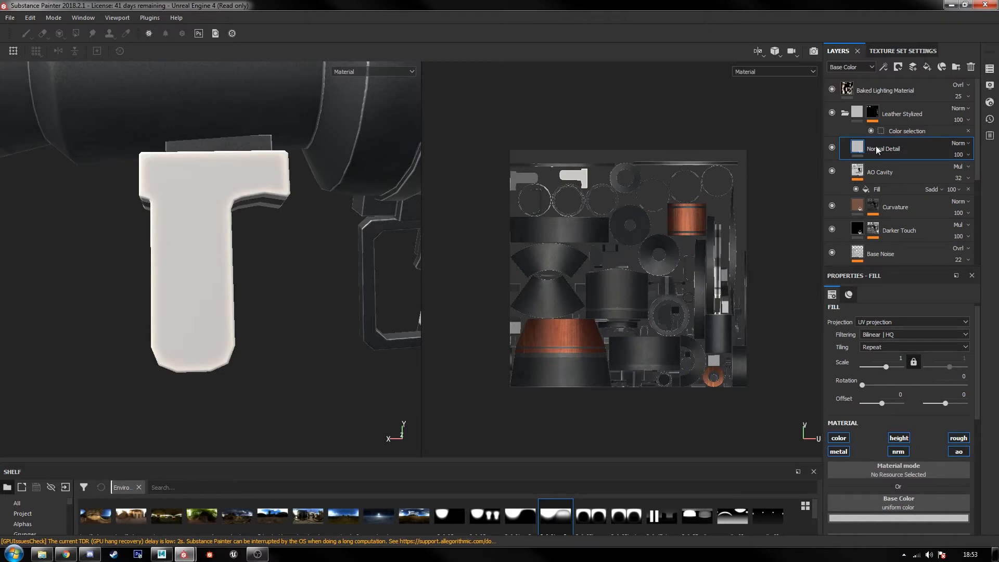
Step: Limit the Normal Detail fill layer to the normal channel, and delete that fill layer
{"action": "left_click", "coordinate": [839, 439]}
{"action": "left_click", "coordinate": [839, 452]}
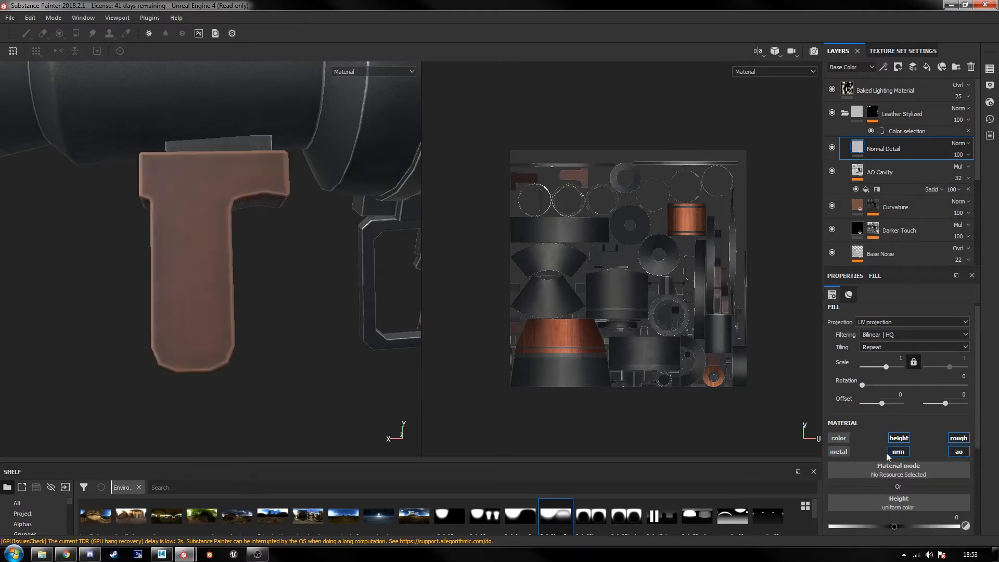
{"action": "left_click", "coordinate": [898, 452]}
{"action": "left_click", "coordinate": [959, 451]}
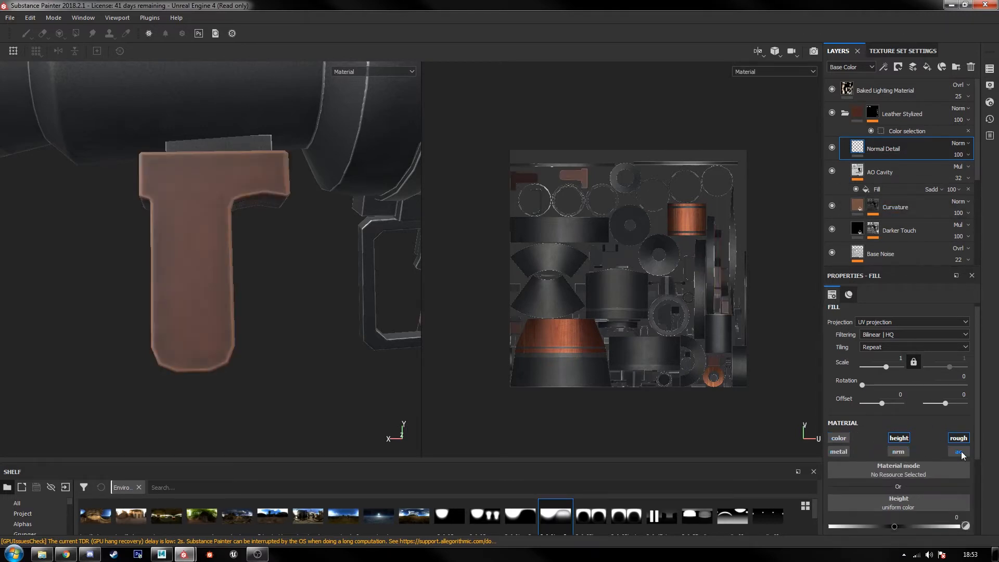
{"action": "left_click", "coordinate": [958, 438]}
{"action": "scroll", "coordinate": [919, 451], "scroll_direction": "down", "scroll_amount": 1}
{"action": "scroll", "coordinate": [928, 448], "scroll_direction": "down", "scroll_amount": 2}
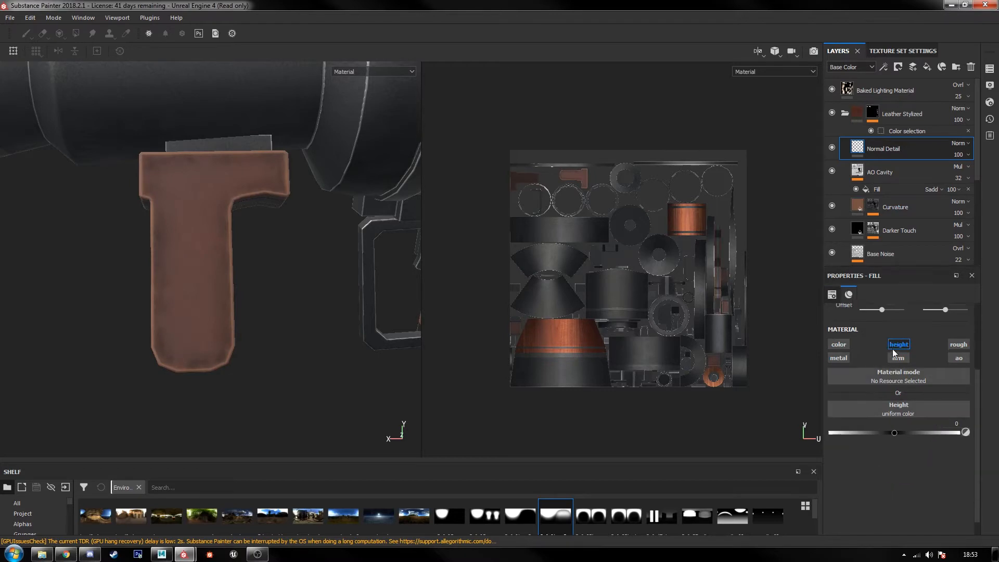
{"action": "left_click", "coordinate": [893, 369]}
{"action": "left_click", "coordinate": [898, 386]}
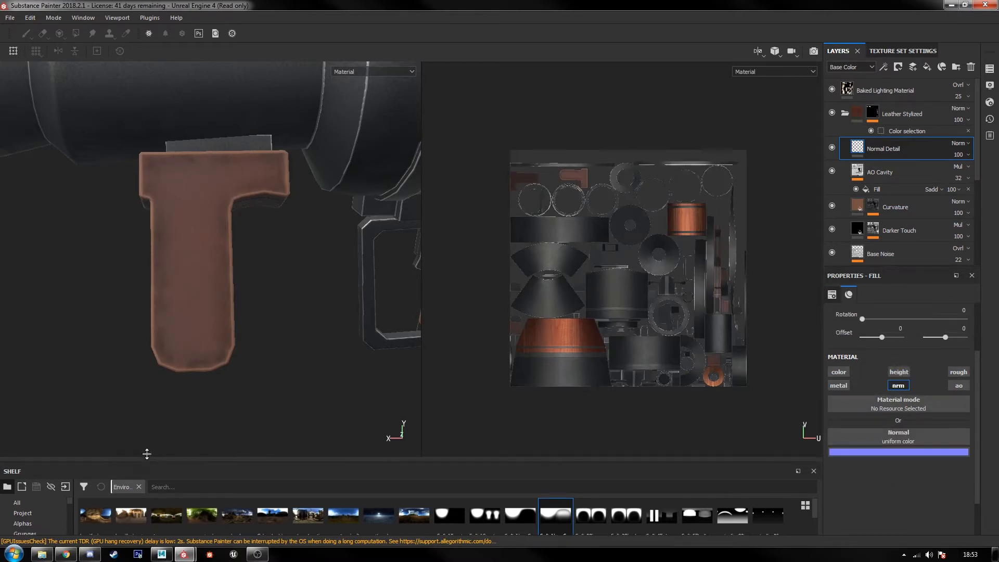
{"action": "left_click_drag", "start_coordinate": [145, 466], "coordinate": [149, 435]}
{"action": "key", "text": "Delete"}
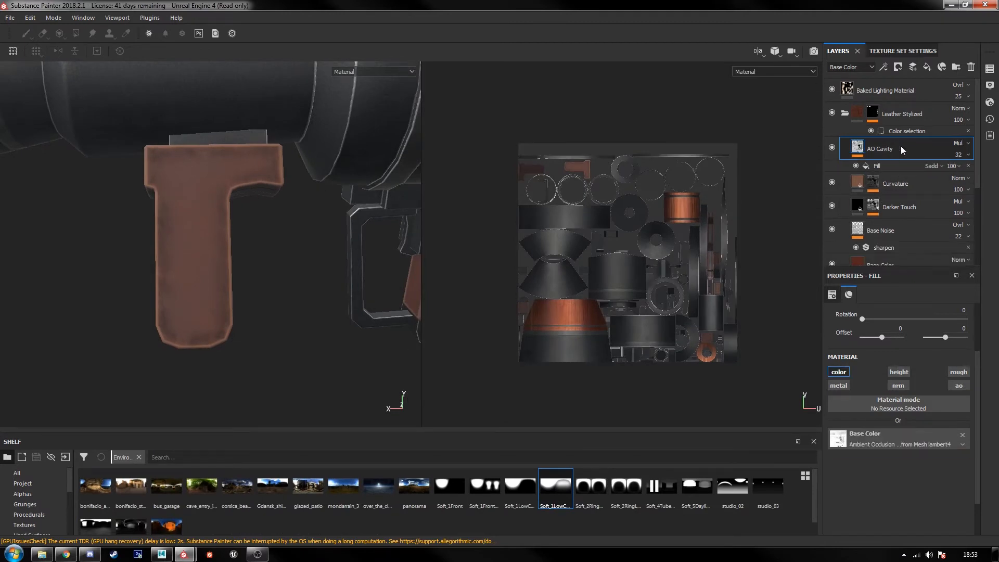
Step: Add a paint layer above AO Cavity in the Leather Stylized folder and name it Normal Detail
{"action": "left_click", "coordinate": [913, 67]}
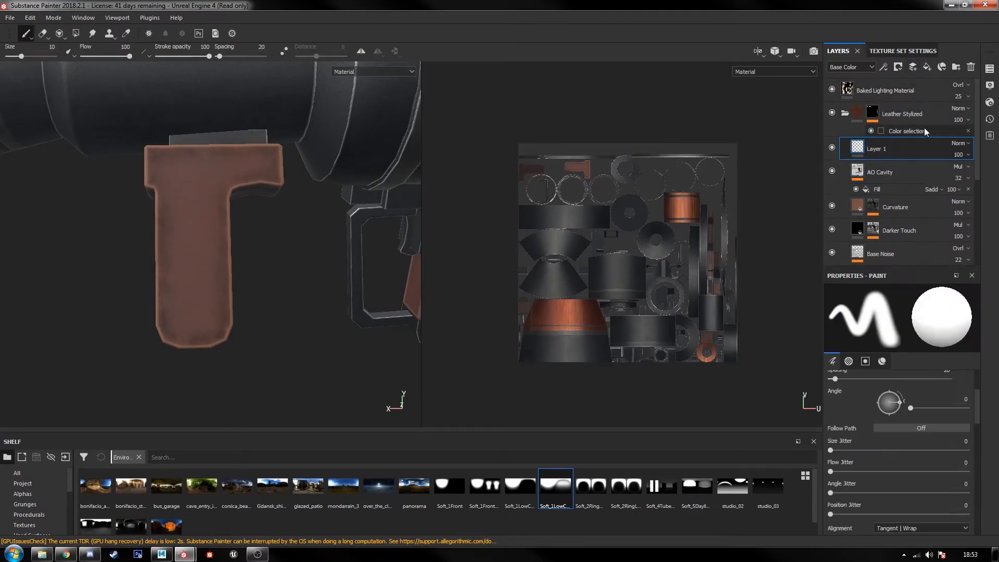
{"action": "double_click", "coordinate": [882, 148]}
{"action": "type", "text": "N"}
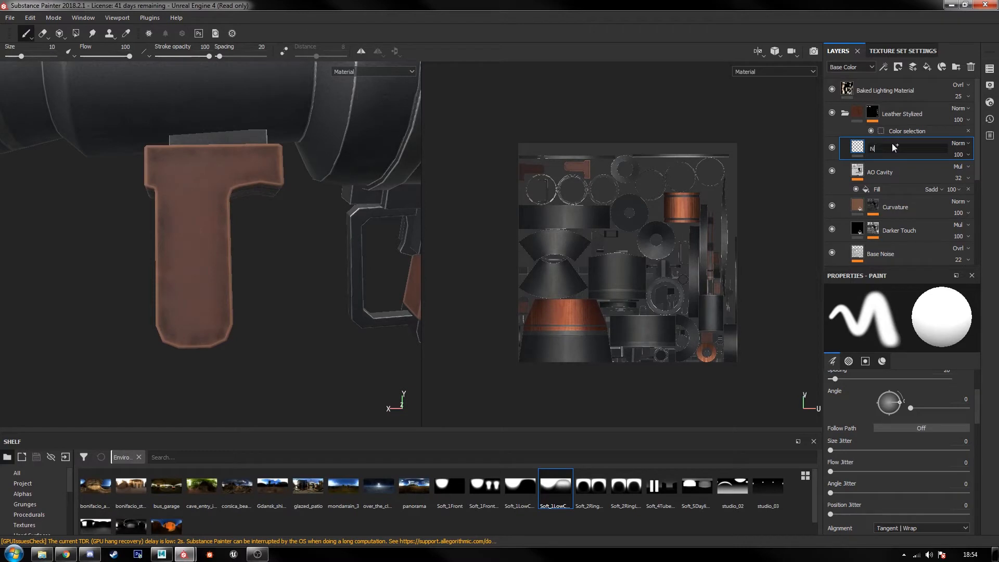
{"action": "type", "text": "ormal Detail"}
{"action": "left_click", "coordinate": [68, 554]}
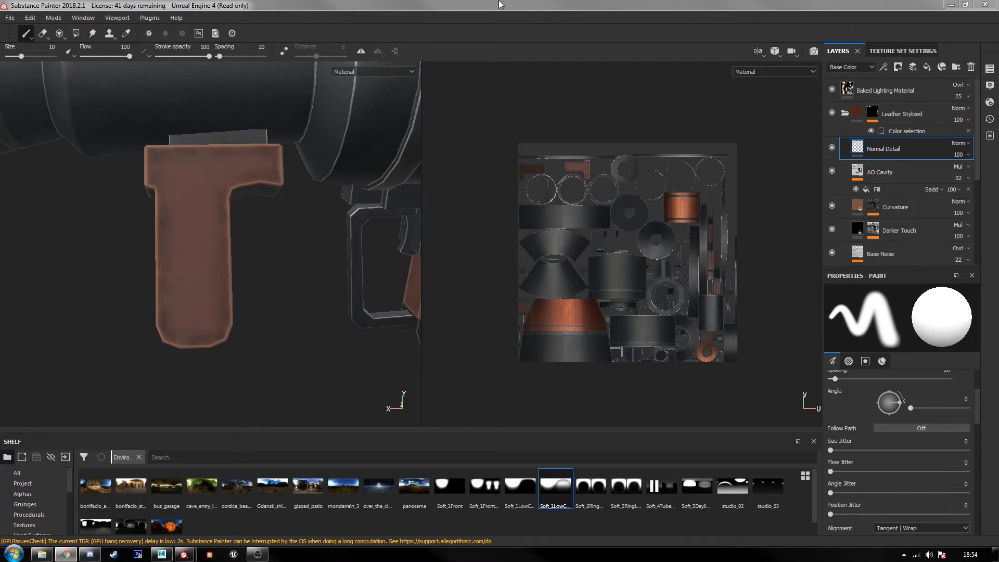
{"action": "left_click", "coordinate": [455, 5]}
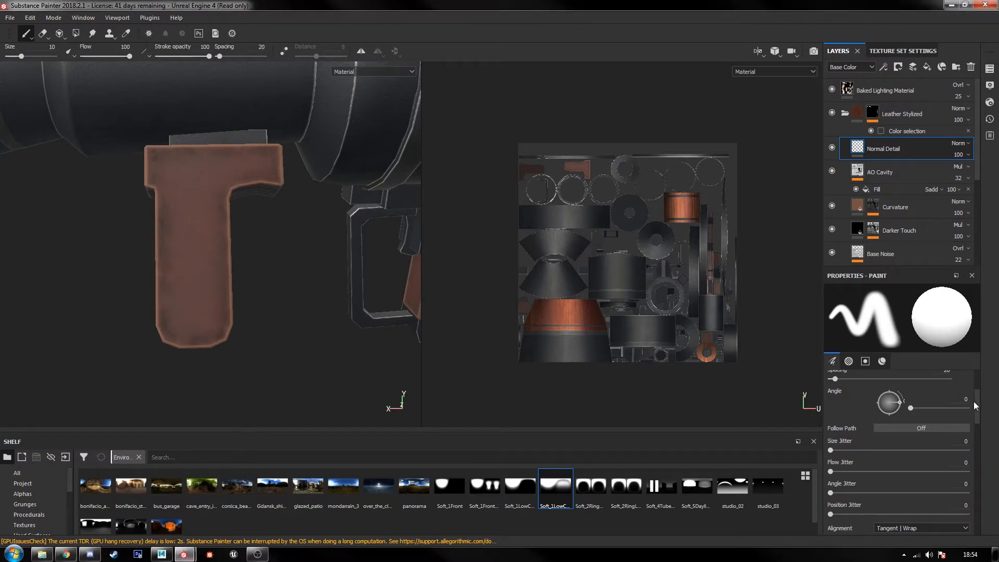
Step: Disable the height, roughness, metallic and color channels for painting on Normal Detail, leaving only normal active
{"action": "left_click_drag", "start_coordinate": [974, 406], "coordinate": [975, 495]}
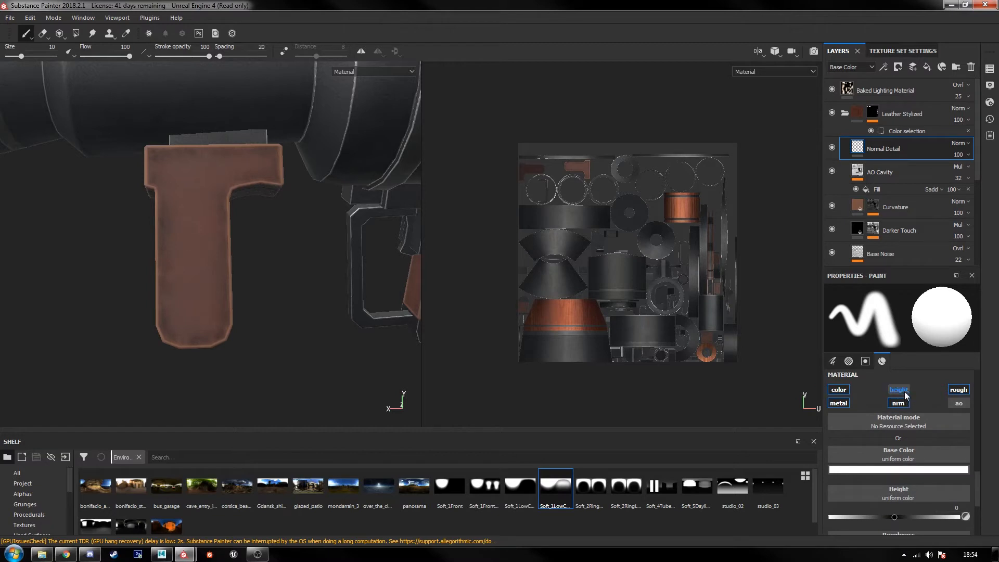
{"action": "left_click", "coordinate": [904, 391]}
{"action": "left_click", "coordinate": [953, 393]}
{"action": "left_click", "coordinate": [836, 404]}
{"action": "left_click", "coordinate": [839, 392]}
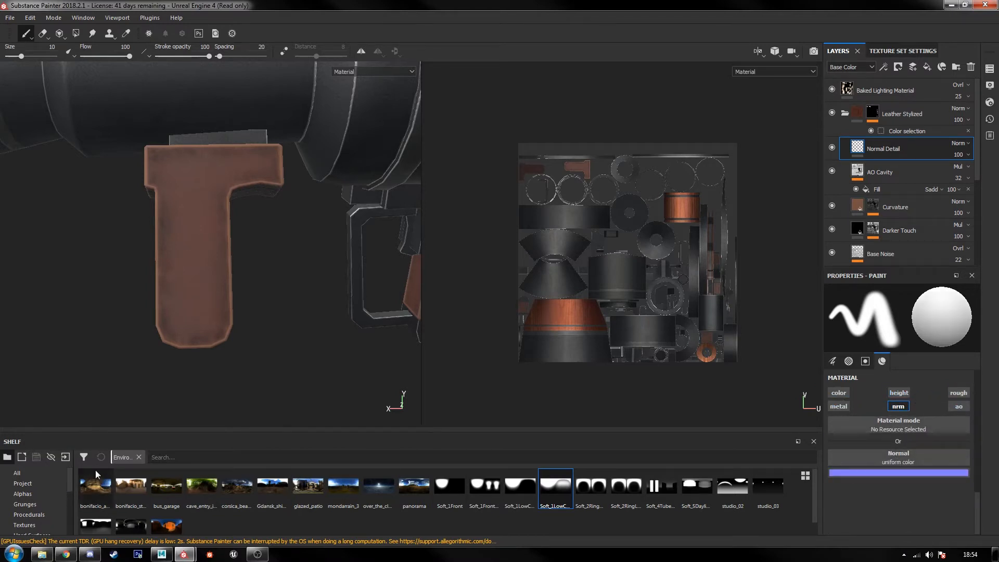
Step: Assign the Bevel Capsule hard surface texture to the brush's normal channel
{"action": "left_click_drag", "start_coordinate": [114, 432], "coordinate": [94, 314]}
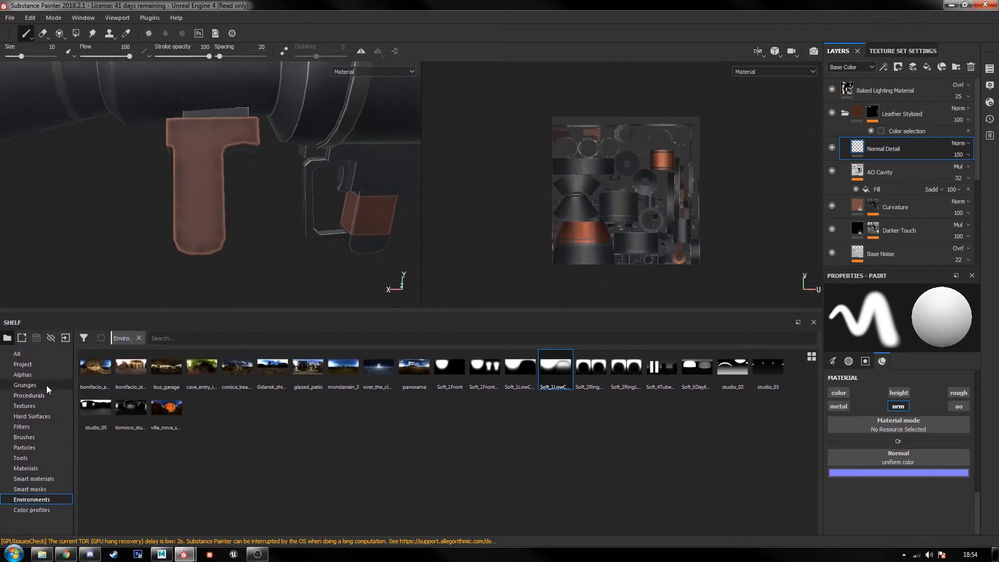
{"action": "left_click", "coordinate": [39, 408]}
{"action": "left_click", "coordinate": [60, 419]}
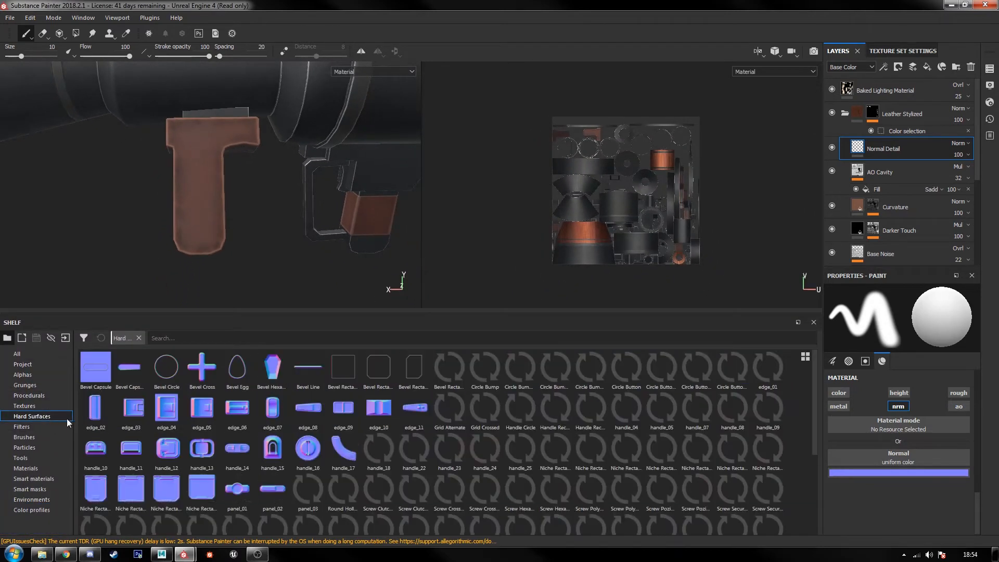
{"action": "mouse_move", "coordinate": [95, 378]}
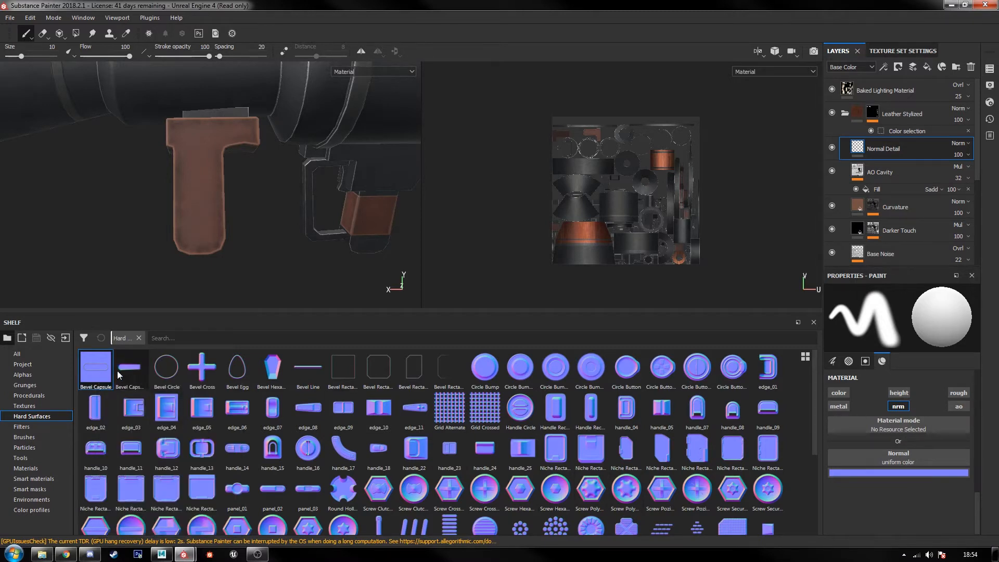
{"action": "left_click_drag", "start_coordinate": [97, 375], "coordinate": [912, 453]}
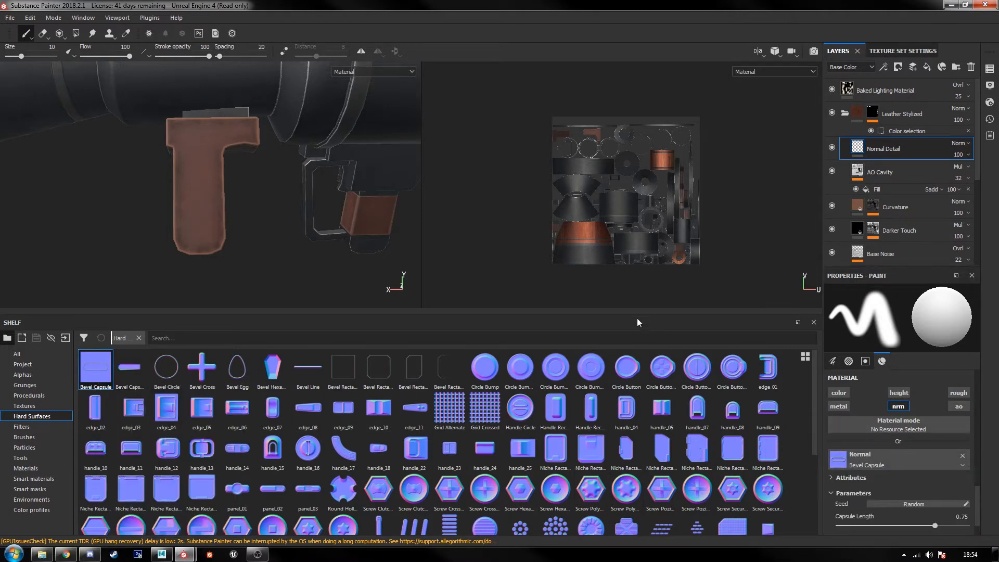
Step: Set the paint brush's alignment to UV, with the T-shaped grip framed in both the 3D and UV views
{"action": "scroll", "coordinate": [865, 457], "scroll_direction": "down", "scroll_amount": 2}
{"action": "scroll", "coordinate": [208, 182], "scroll_direction": "up", "scroll_amount": 5}
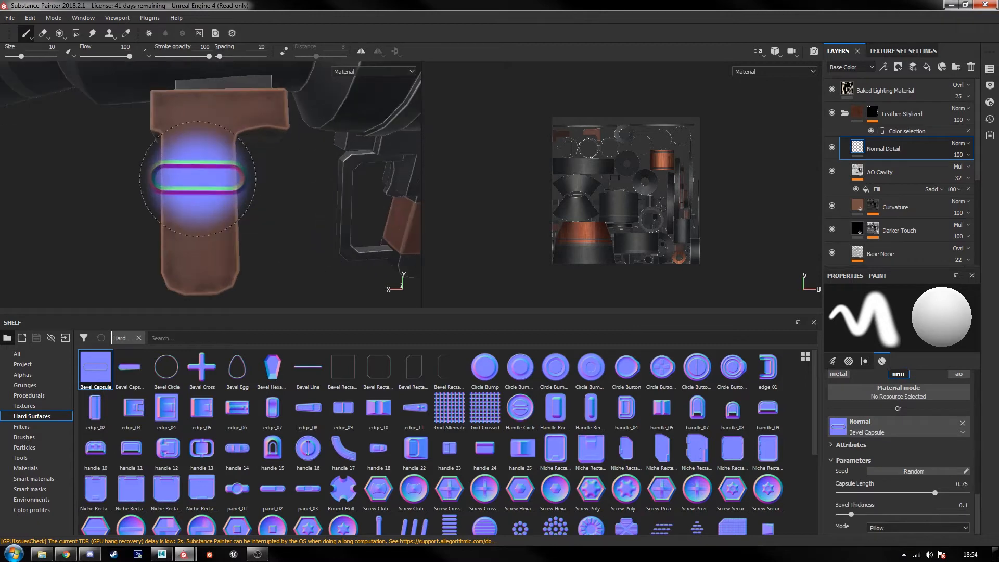
{"action": "scroll", "coordinate": [671, 187], "scroll_direction": "up", "scroll_amount": 4}
{"action": "left_click_drag", "start_coordinate": [606, 172], "coordinate": [683, 193], "text": "alt"}
{"action": "scroll", "coordinate": [557, 211], "scroll_direction": "up", "scroll_amount": 8}
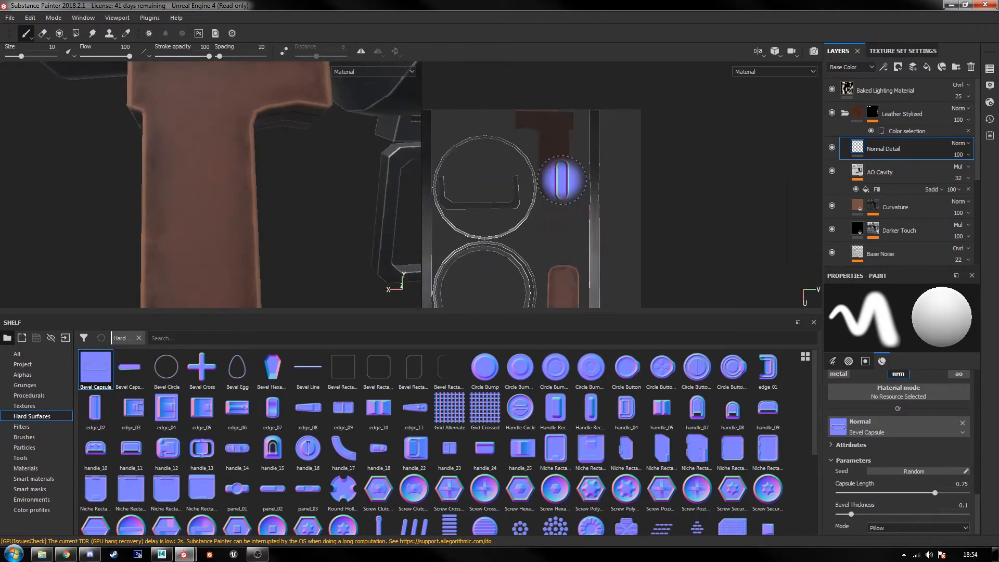
{"action": "scroll", "coordinate": [561, 178], "scroll_direction": "down", "scroll_amount": 4}
{"action": "scroll", "coordinate": [926, 455], "scroll_direction": "up", "scroll_amount": 5}
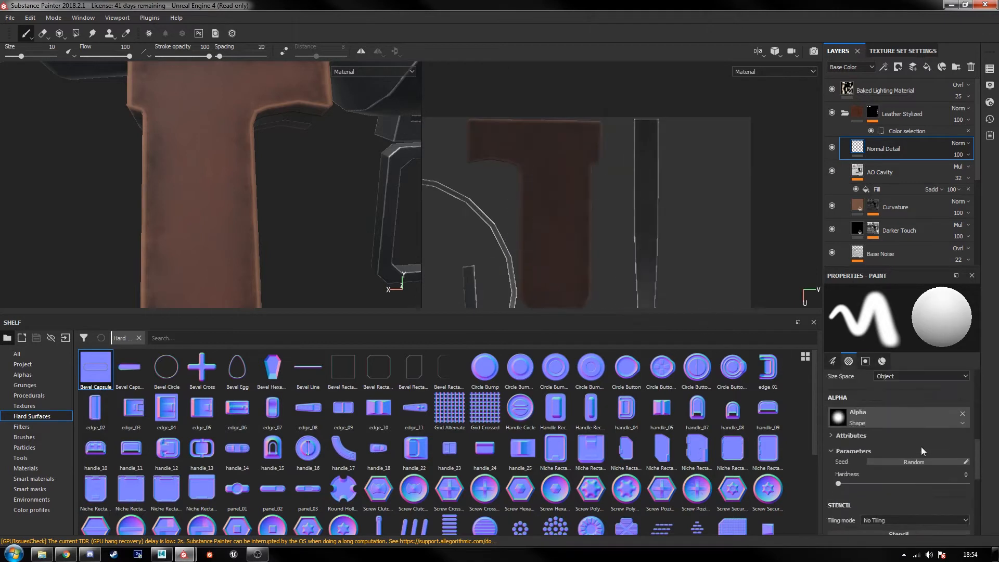
{"action": "scroll", "coordinate": [858, 460], "scroll_direction": "up", "scroll_amount": 3}
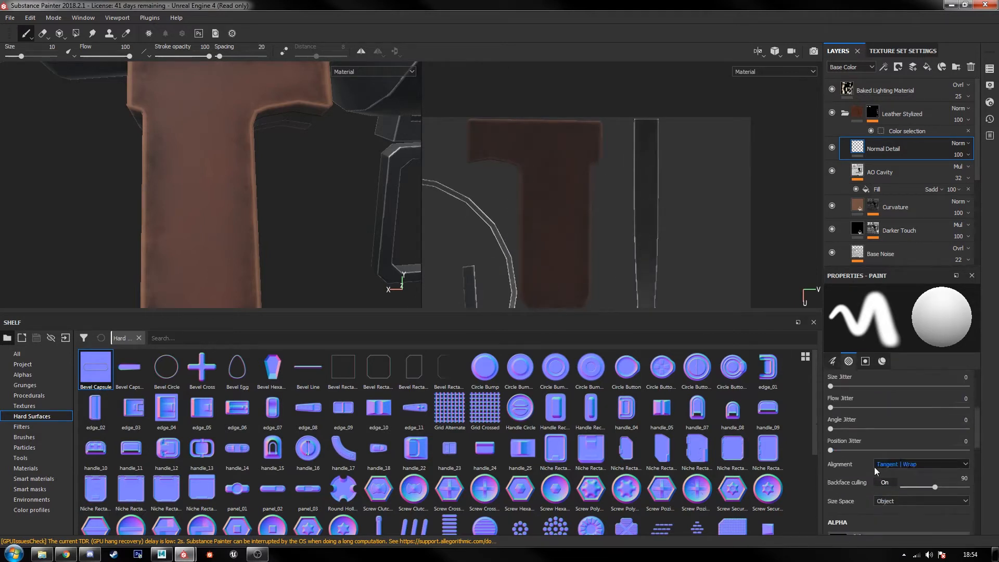
{"action": "left_click", "coordinate": [901, 430]}
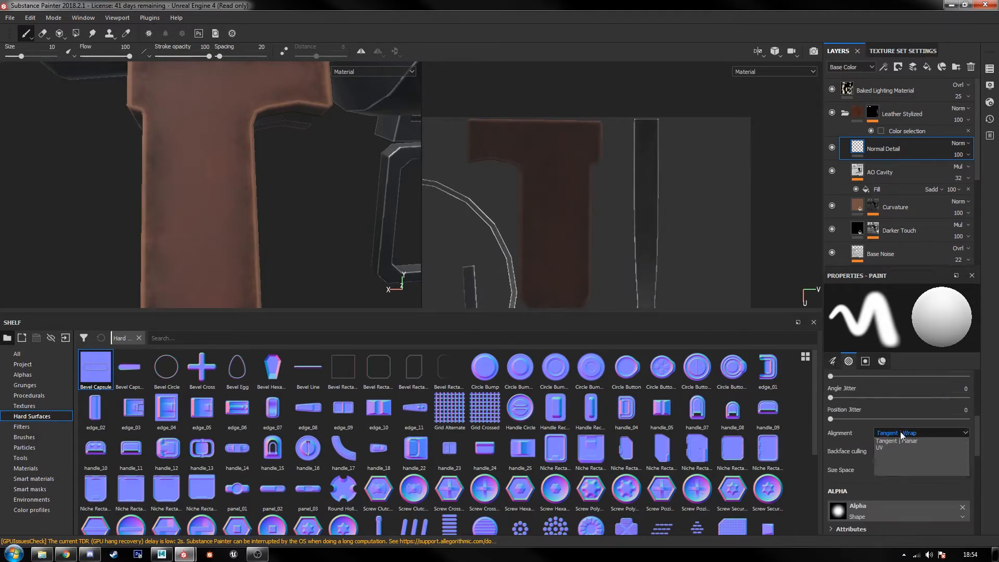
{"action": "left_click", "coordinate": [894, 461]}
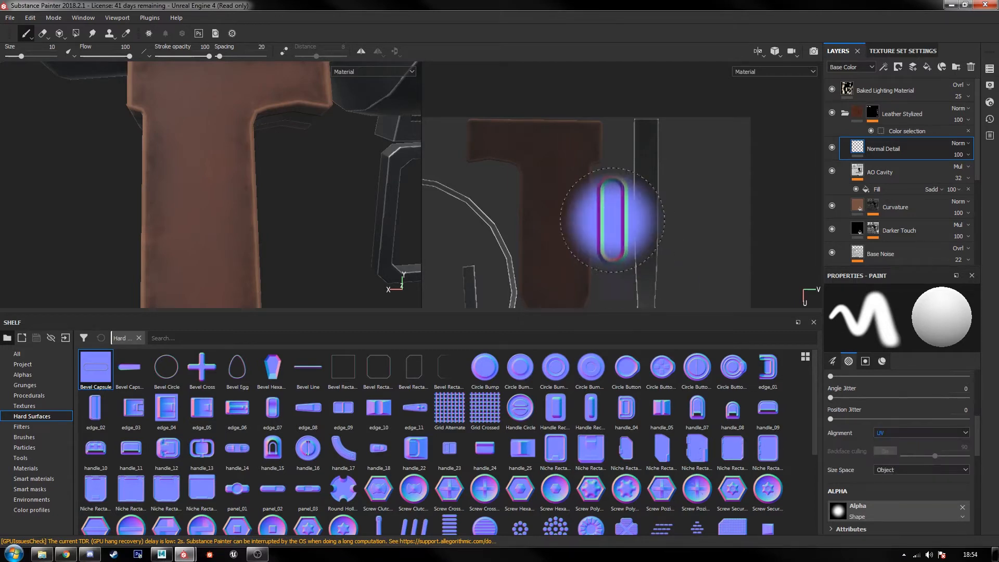
Step: Try a soft-edged Bevel Capsule stamp on the T-shaped grip in the UV view, and undo it
{"action": "right_click_drag", "start_coordinate": [614, 213], "coordinate": [671, 243], "text": "alt"}
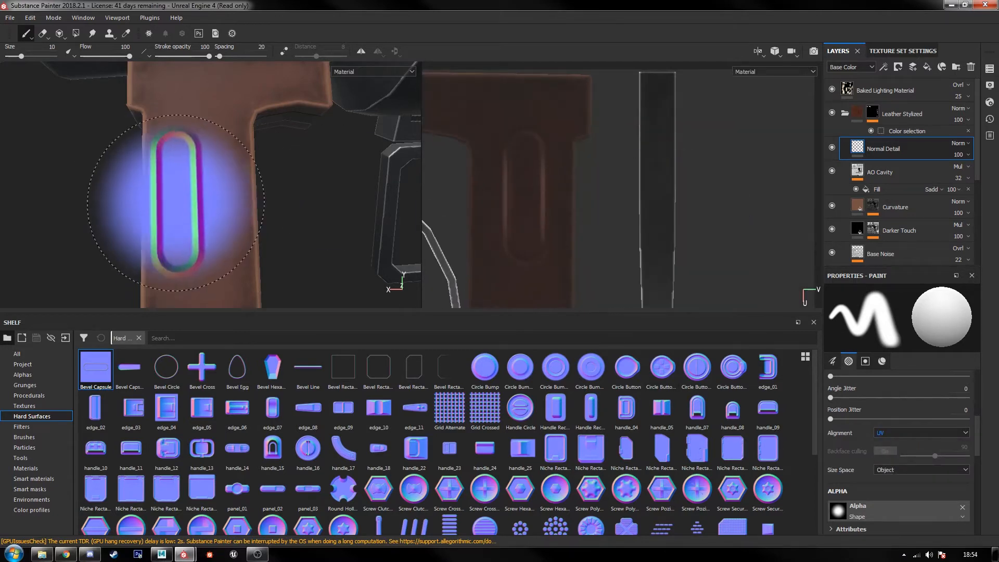
{"action": "left_click_drag", "start_coordinate": [232, 200], "coordinate": [416, 193], "text": "alt"}
{"action": "key", "text": "ctrl+z"}
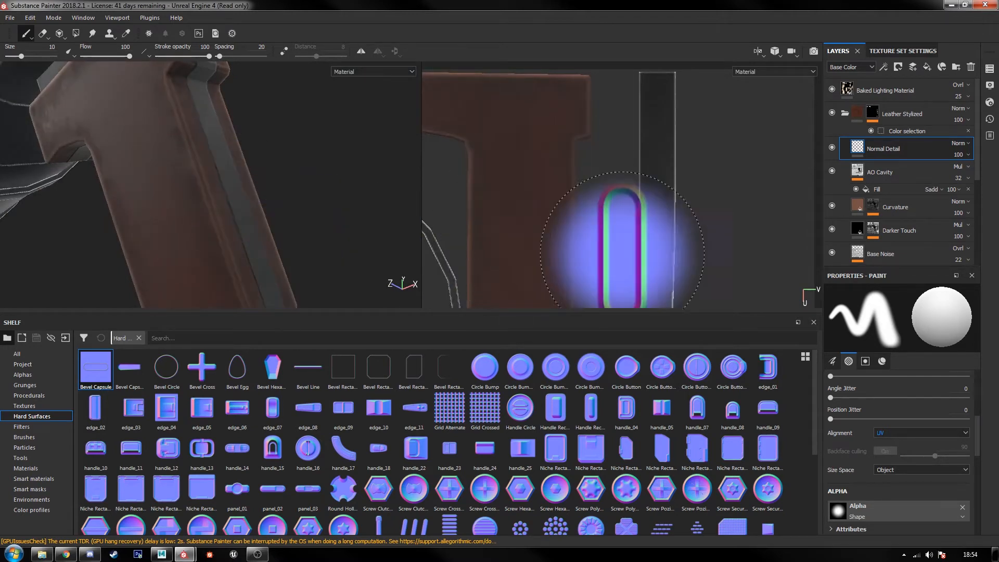
Step: Raise the hardness of the brush's Shape alpha to 1
{"action": "scroll", "coordinate": [858, 417], "scroll_direction": "up", "scroll_amount": 2}
{"action": "scroll", "coordinate": [857, 418], "scroll_direction": "down", "scroll_amount": 5}
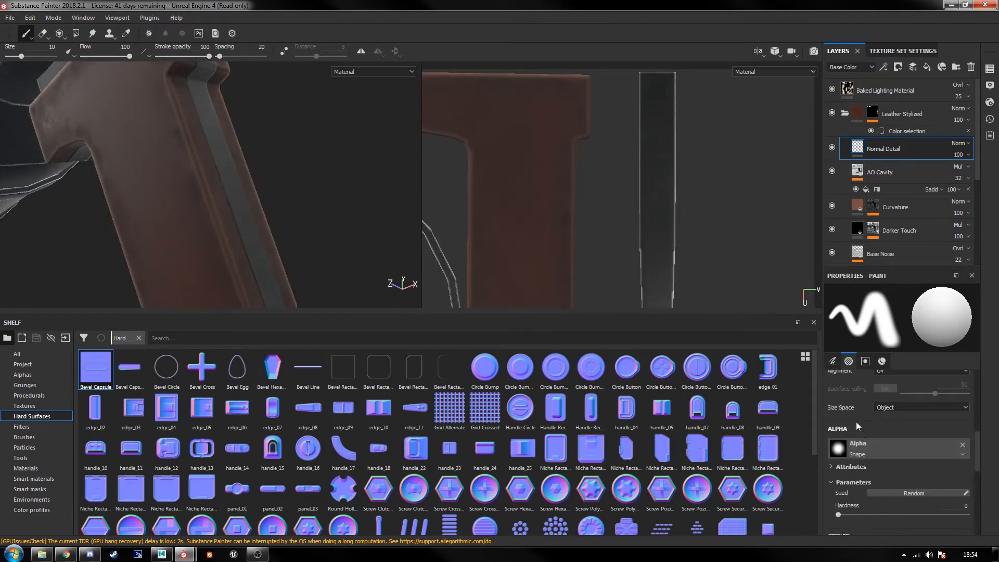
{"action": "left_click_drag", "start_coordinate": [852, 485], "coordinate": [967, 483]}
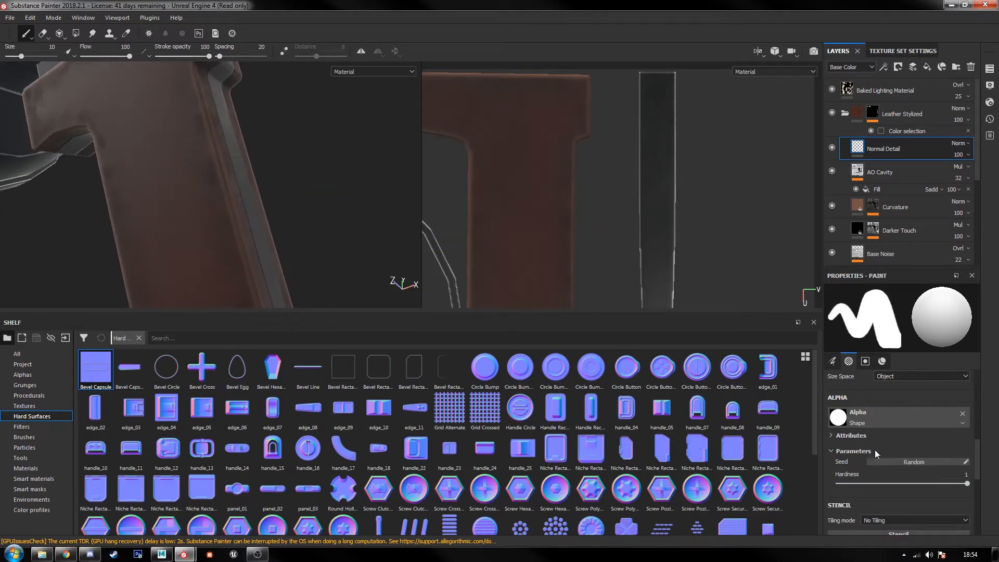
Step: Set the brush angle to 90 and reduce the brush size to 6.57
{"action": "scroll", "coordinate": [883, 437], "scroll_direction": "up", "scroll_amount": 5}
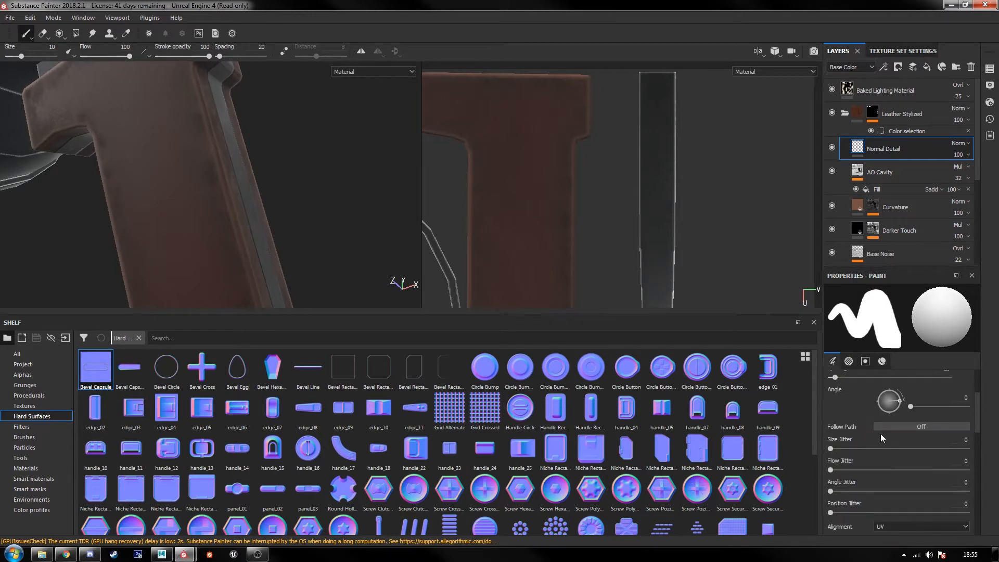
{"action": "scroll", "coordinate": [856, 435], "scroll_direction": "up", "scroll_amount": 1}
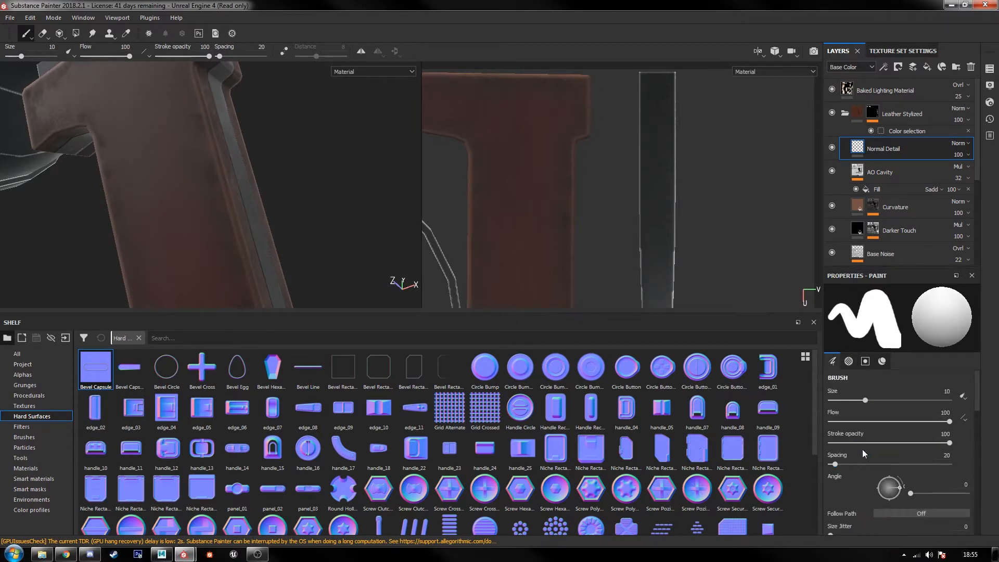
{"action": "scroll", "coordinate": [865, 452], "scroll_direction": "down", "scroll_amount": 1}
{"action": "scroll", "coordinate": [860, 438], "scroll_direction": "up", "scroll_amount": 1}
{"action": "scroll", "coordinate": [863, 440], "scroll_direction": "down", "scroll_amount": 1}
{"action": "scroll", "coordinate": [910, 447], "scroll_direction": "down", "scroll_amount": 1}
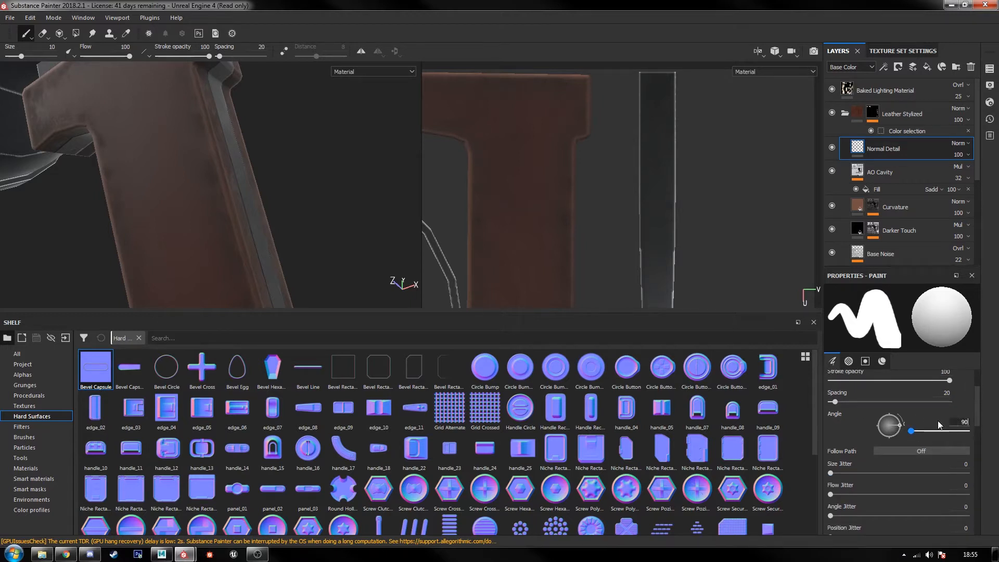
{"action": "key", "text": "Return"}
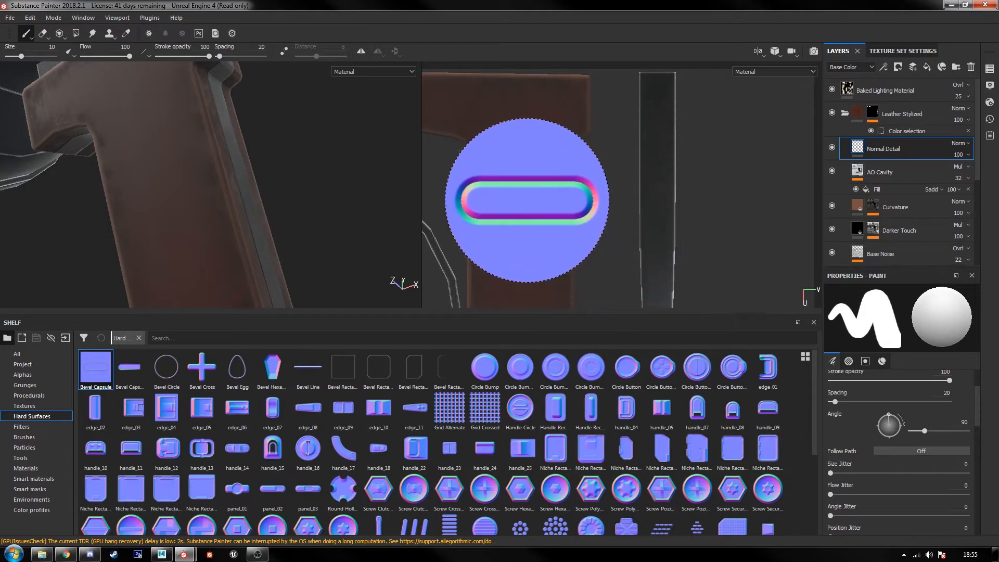
{"action": "key", "text": "bracketleft"}
{"action": "key", "text": "bracketleft"}
{"action": "key", "text": "bracketleft"}
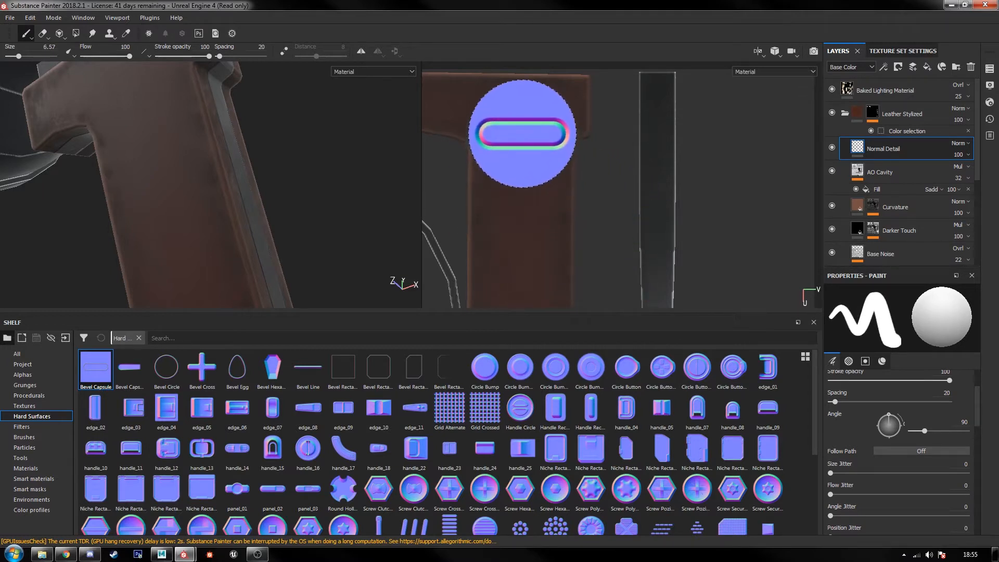
Step: Try a full-opacity horizontal capsule stamp near the top of the grip in the UV view, and undo it
{"action": "left_click", "coordinate": [523, 136]}
{"action": "left_click_drag", "start_coordinate": [230, 198], "coordinate": [272, 192], "text": "alt"}
{"action": "scroll", "coordinate": [281, 202], "scroll_direction": "down", "scroll_amount": 3}
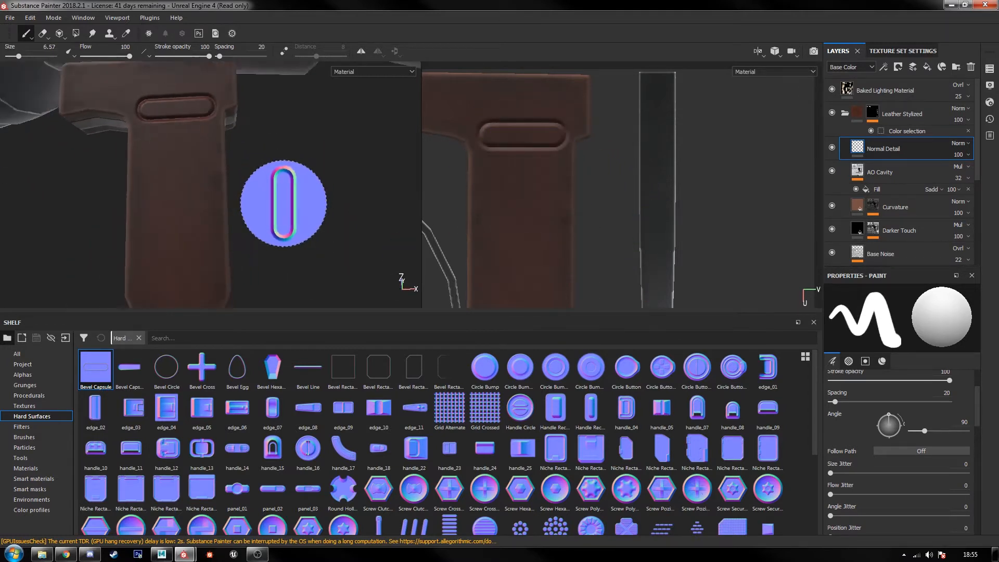
{"action": "scroll", "coordinate": [286, 204], "scroll_direction": "down", "scroll_amount": 1}
{"action": "key", "text": "ctrl+z"}
Step: Set the brush's stroke opacity to 30
{"action": "scroll", "coordinate": [904, 454], "scroll_direction": "down", "scroll_amount": 2}
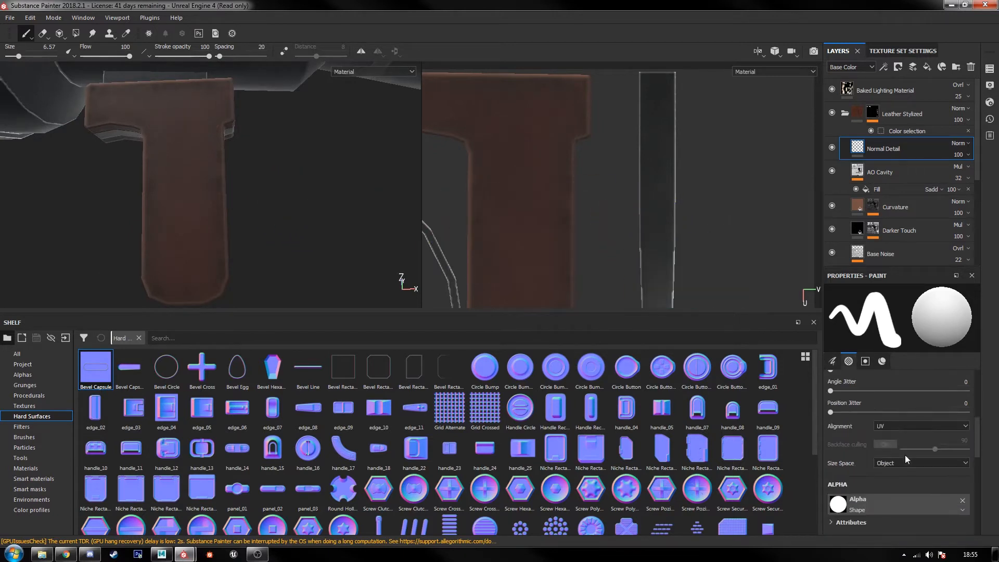
{"action": "scroll", "coordinate": [922, 463], "scroll_direction": "down", "scroll_amount": 4}
{"action": "scroll", "coordinate": [885, 451], "scroll_direction": "up", "scroll_amount": 5}
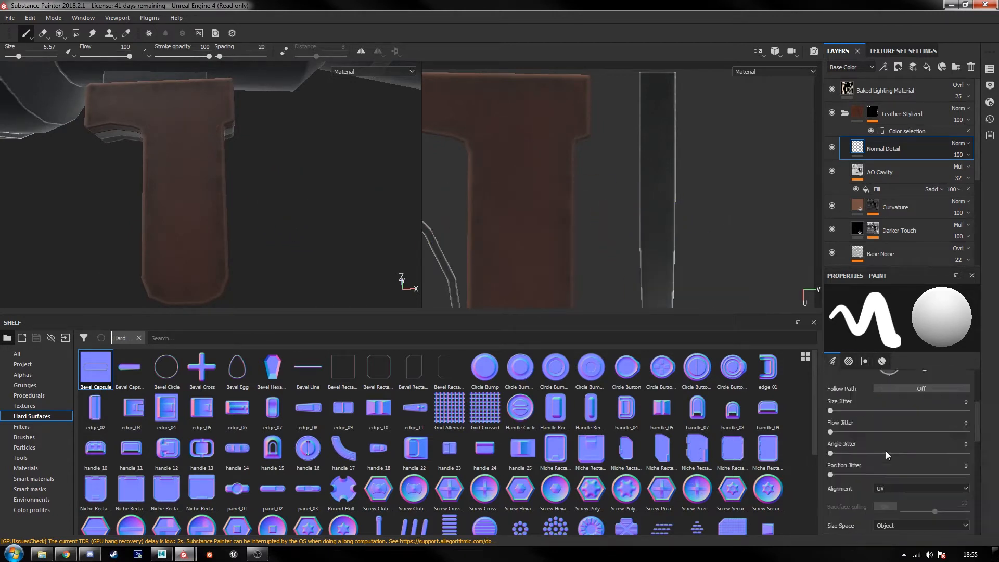
{"action": "scroll", "coordinate": [884, 442], "scroll_direction": "up", "scroll_amount": 2}
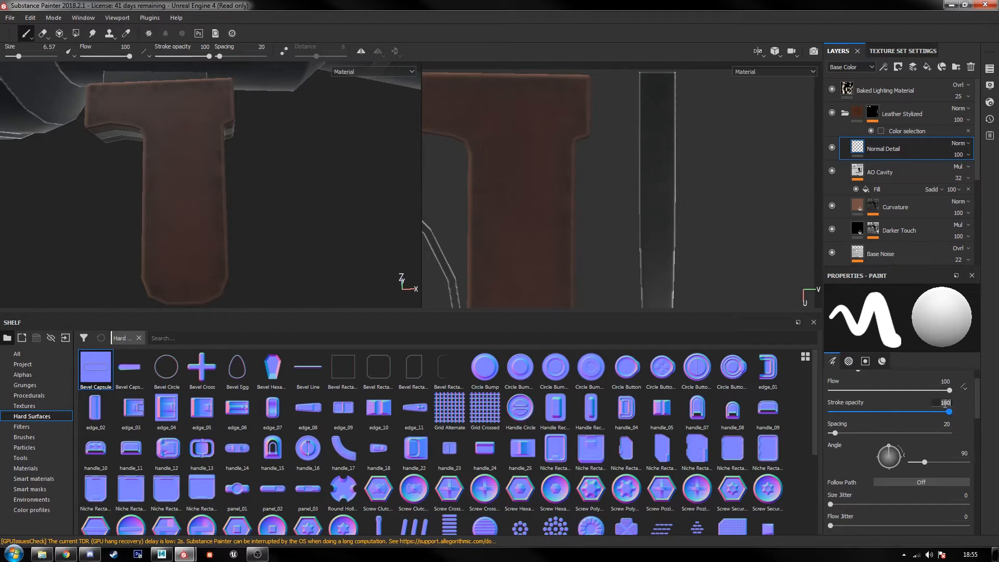
{"action": "type", "text": "30"}
{"action": "key", "text": "Return"}
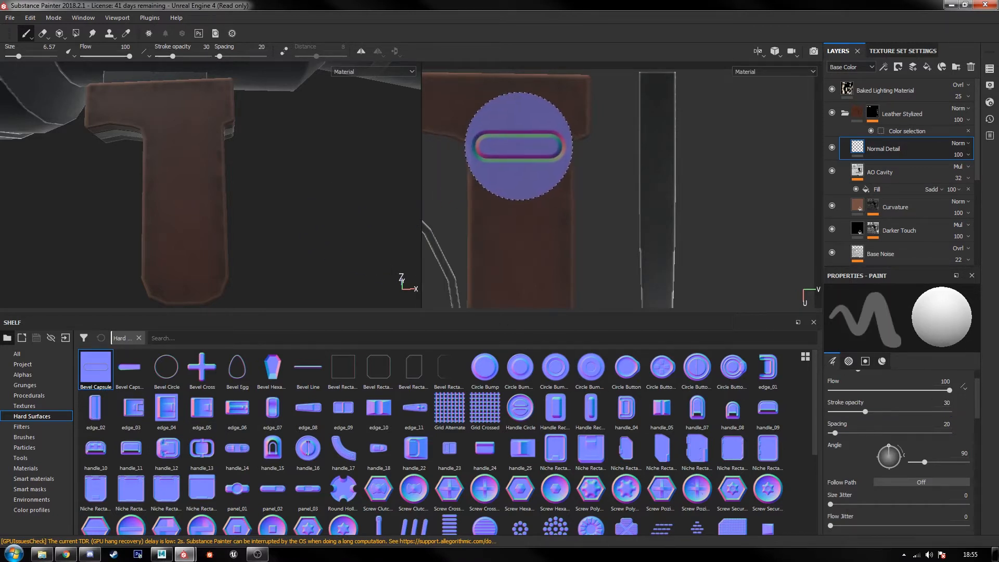
Step: Try a single capsule stamp and a capsule stroke down the grip at 30 stroke opacity, undoing both
{"action": "left_click", "coordinate": [519, 146]}
{"action": "left_click_drag", "start_coordinate": [286, 260], "coordinate": [218, 271], "text": "alt"}
{"action": "key", "text": "ctrl+z"}
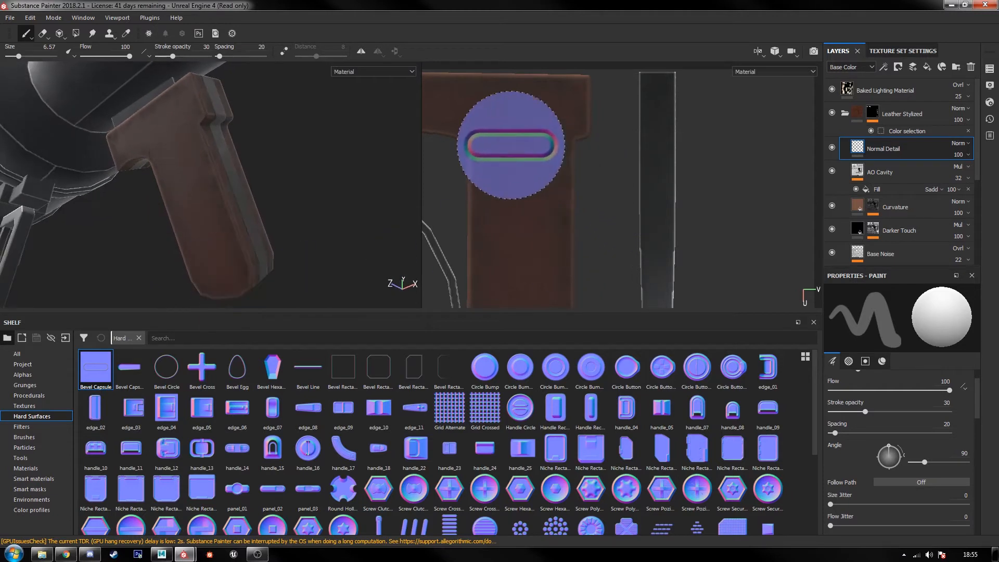
{"action": "scroll", "coordinate": [526, 211], "scroll_direction": "down", "scroll_amount": 2}
{"action": "middle_click_drag", "start_coordinate": [525, 211], "coordinate": [543, 174], "text": "alt"}
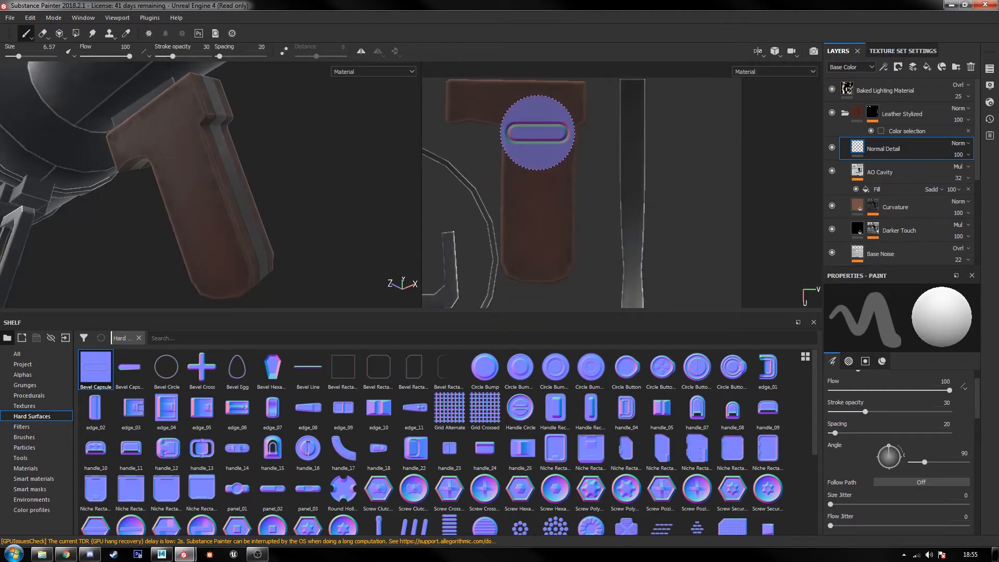
{"action": "left_click_drag", "start_coordinate": [535, 134], "coordinate": [535, 190]}
{"action": "key", "text": "ctrl+z"}
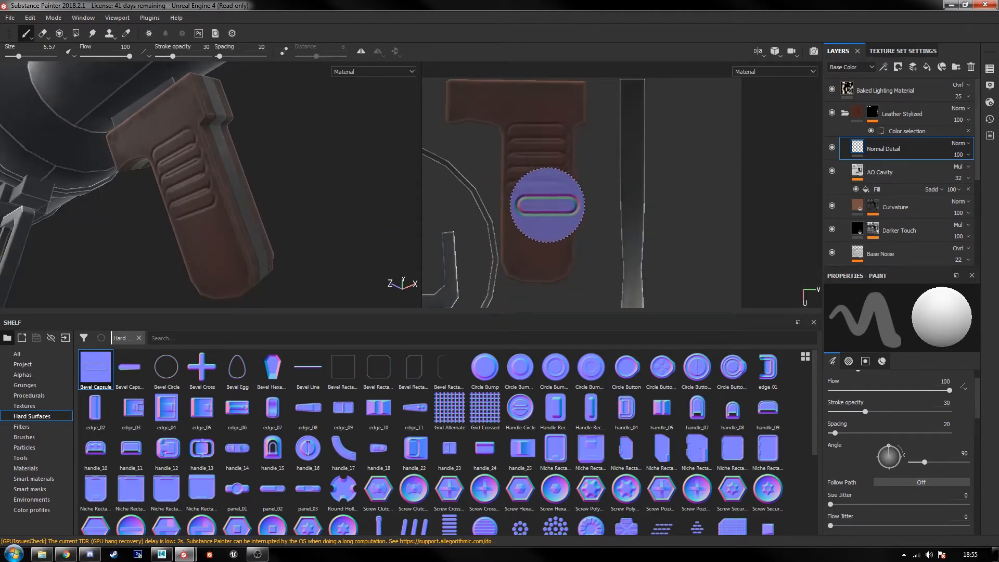
Step: Try brush spacings of 95 and 49 with capsule strokes on the grip, undoing each stroke
{"action": "scroll", "coordinate": [884, 413], "scroll_direction": "up", "scroll_amount": 2}
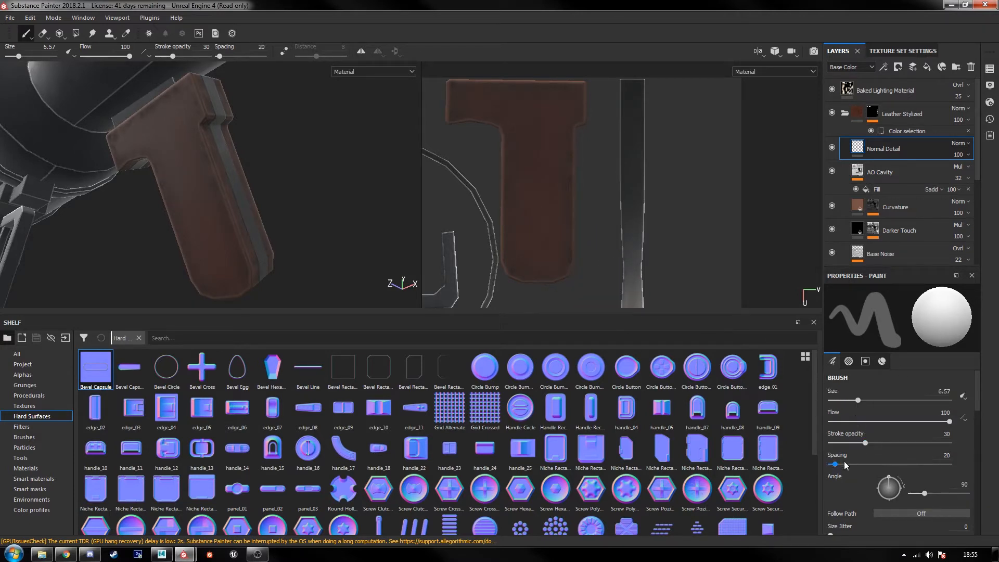
{"action": "left_click_drag", "start_coordinate": [835, 464], "coordinate": [848, 467]}
{"action": "left_click_drag", "start_coordinate": [855, 469], "coordinate": [858, 470]}
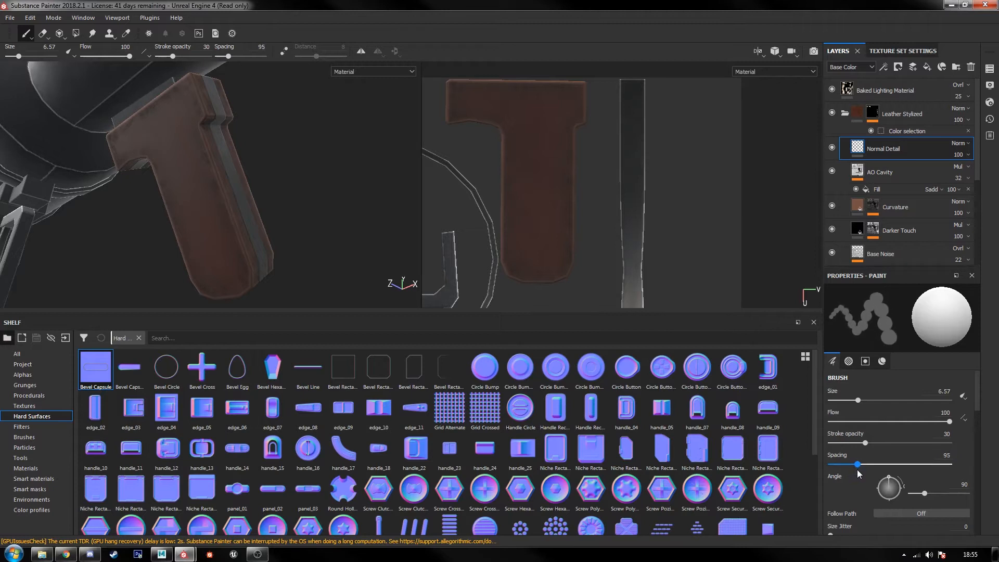
{"action": "left_click_drag", "start_coordinate": [534, 126], "coordinate": [537, 207]}
{"action": "key", "text": "ctrl+z"}
{"action": "left_click_drag", "start_coordinate": [865, 469], "coordinate": [844, 468]}
{"action": "left_click", "coordinate": [536, 119]}
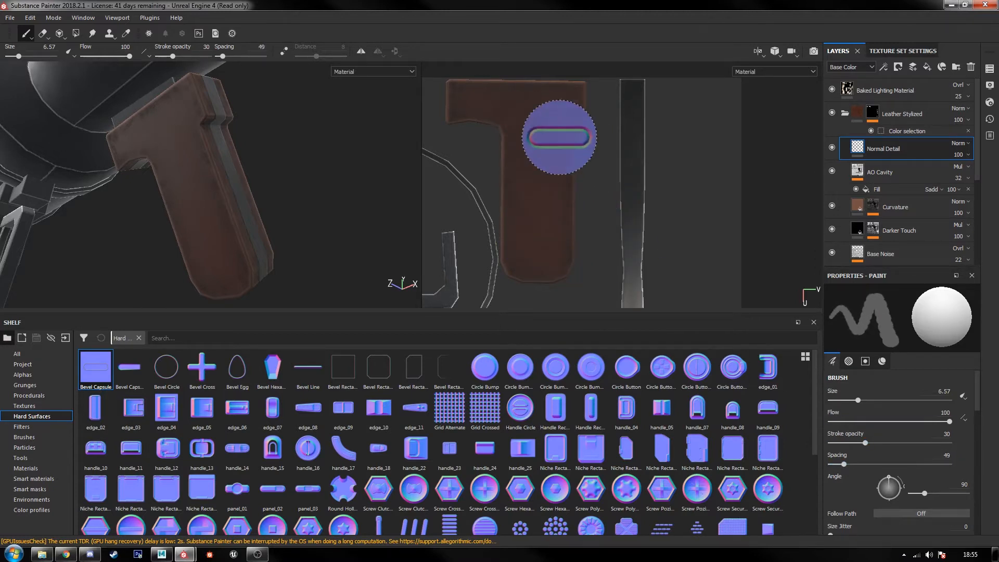
{"action": "key", "text": "ctrl+z"}
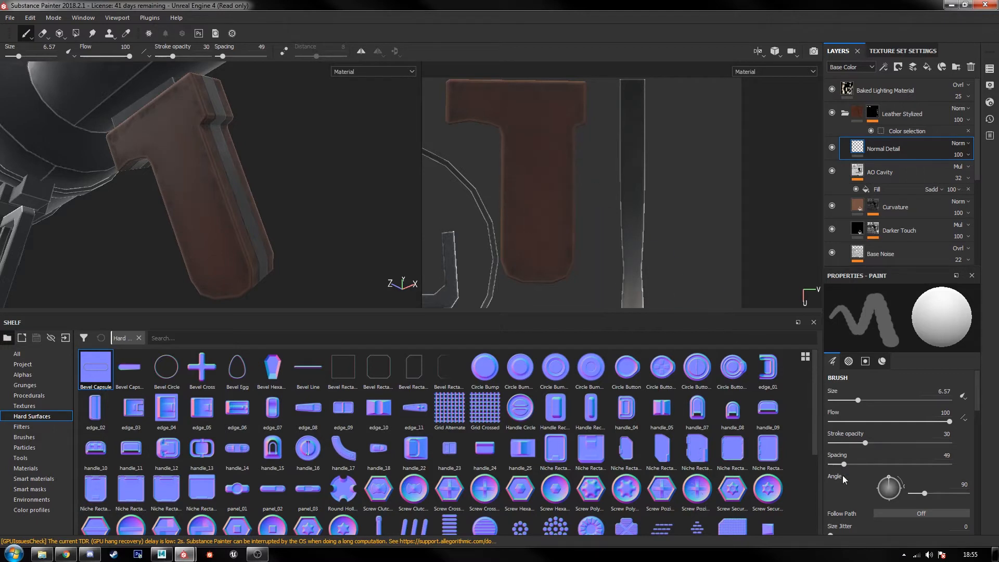
Step: Set the brush spacing to 35 and test it with a capsule stroke down the grip, undoing the stroke
{"action": "left_click_drag", "start_coordinate": [844, 468], "coordinate": [838, 464]}
{"action": "left_click_drag", "start_coordinate": [541, 116], "coordinate": [542, 180]}
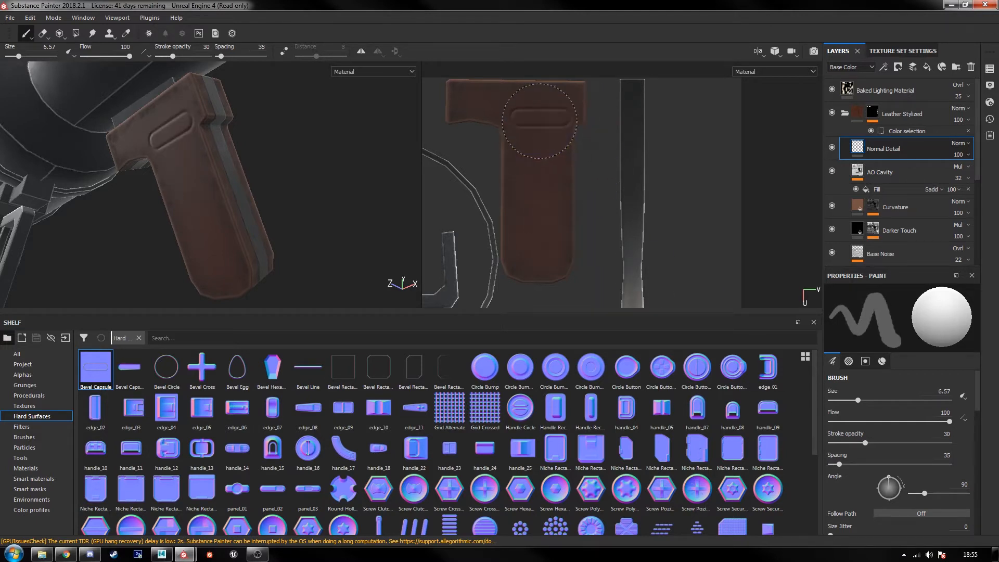
{"action": "key", "text": "ctrl+z"}
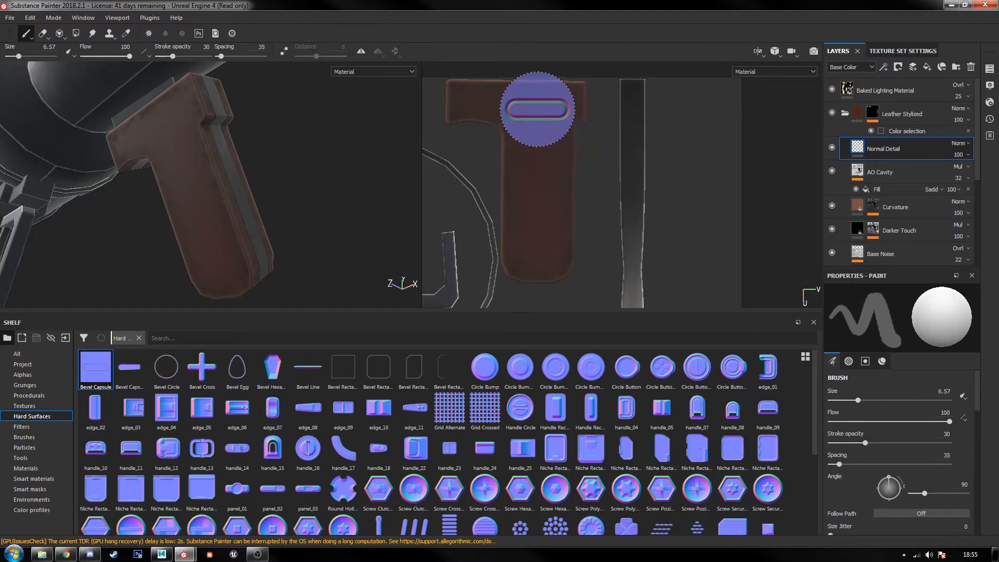
Step: Paint a snapped straight row of five horizontal capsules down the grip in the UV view, replacing the first straight-line attempt
{"action": "left_click", "coordinate": [537, 109]}
{"action": "left_click", "coordinate": [541, 228], "text": "shift"}
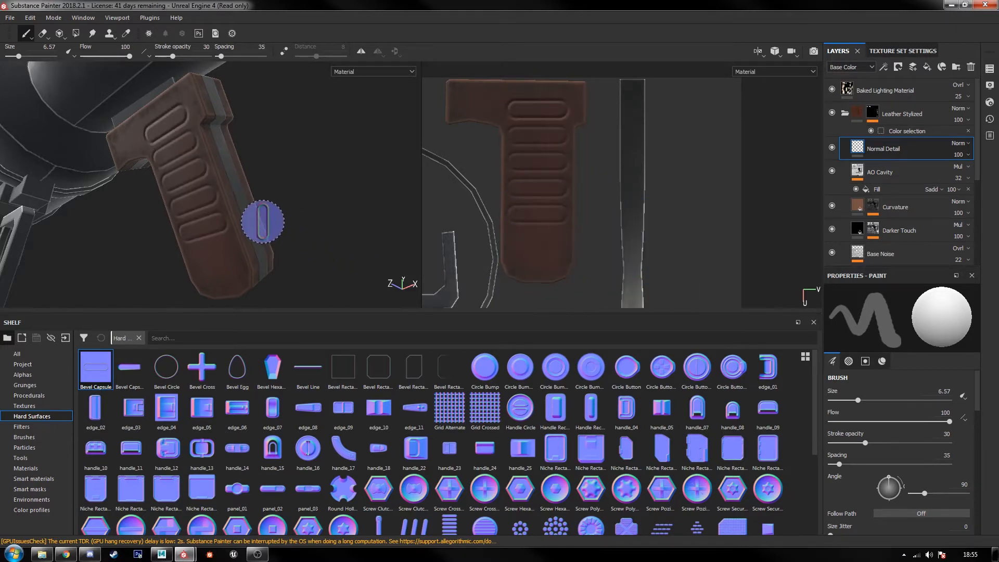
{"action": "left_click_drag", "start_coordinate": [263, 223], "coordinate": [357, 240], "text": "alt"}
{"action": "key", "text": "ctrl+z"}
{"action": "key", "text": "ctrl+z"}
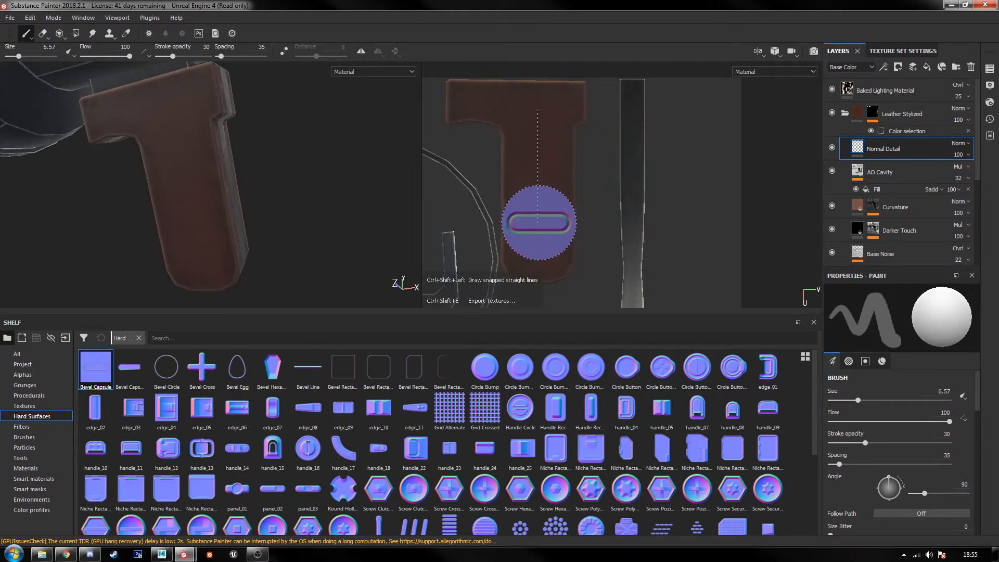
{"action": "left_click", "coordinate": [538, 222], "text": "shift"}
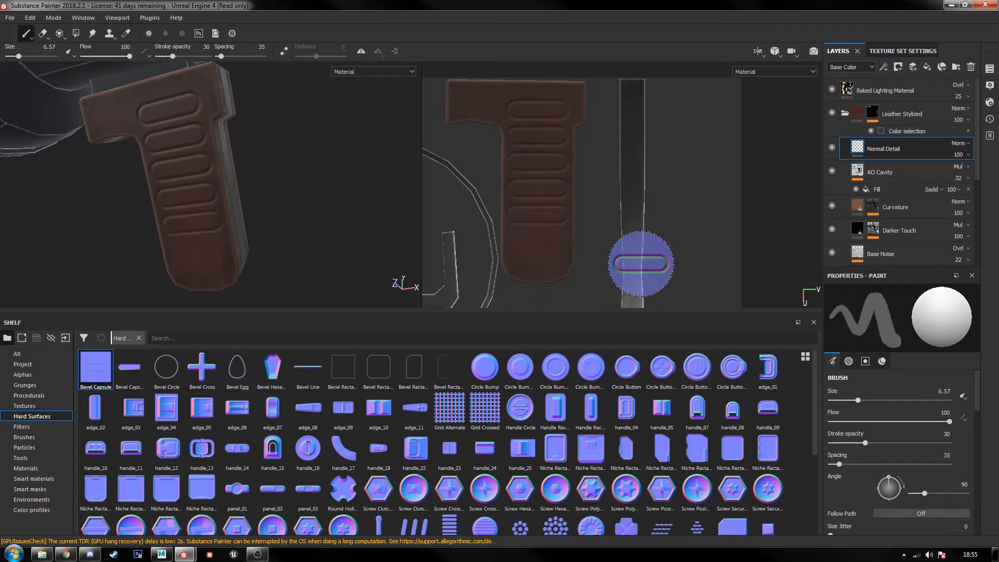
Step: Examine the capsule row on the grip up close and in relation to the whole launcher
{"action": "mouse_move", "coordinate": [274, 260]}
{"action": "left_mouse_down", "text": "alt"}
{"action": "mouse_move", "coordinate": [300, 230]}
{"action": "mouse_move", "coordinate": [303, 188]}
{"action": "mouse_move", "coordinate": [225, 266]}
{"action": "left_mouse_up", "text": "alt"}
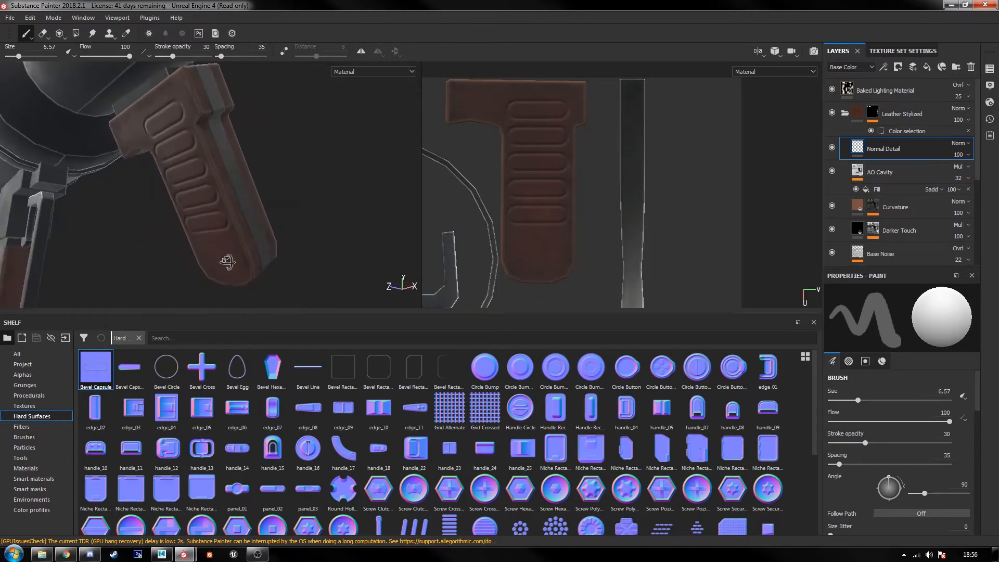
{"action": "scroll", "coordinate": [273, 259], "scroll_direction": "up", "scroll_amount": 3}
{"action": "scroll", "coordinate": [272, 250], "scroll_direction": "down", "scroll_amount": 5}
{"action": "scroll", "coordinate": [276, 244], "scroll_direction": "down", "scroll_amount": 6}
{"action": "middle_click_drag", "start_coordinate": [294, 245], "coordinate": [256, 169], "text": "alt"}
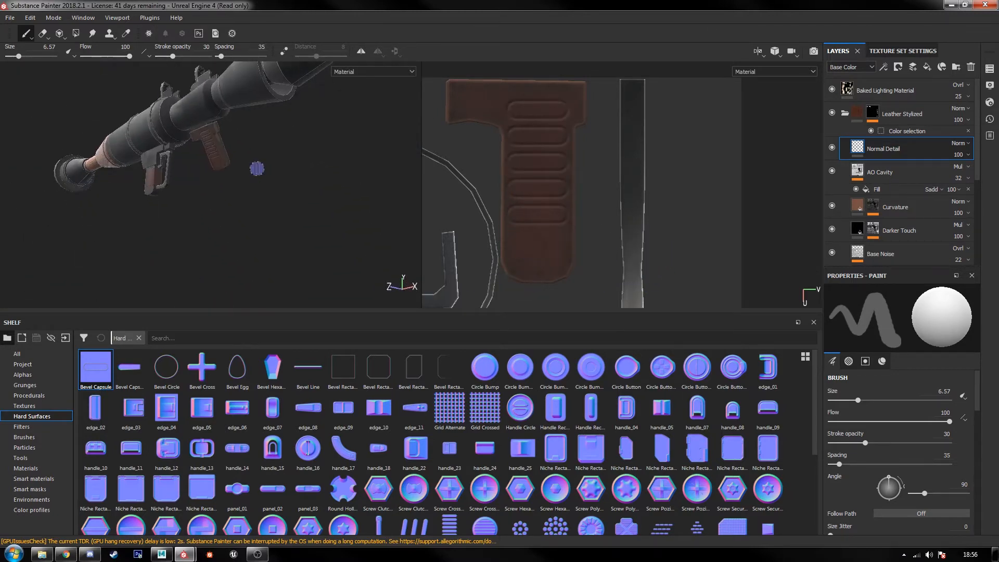
{"action": "left_click_drag", "start_coordinate": [256, 169], "coordinate": [270, 220], "text": "alt"}
{"action": "scroll", "coordinate": [268, 218], "scroll_direction": "down", "scroll_amount": 3}
{"action": "middle_click_drag", "start_coordinate": [263, 213], "coordinate": [255, 257], "text": "alt"}
{"action": "left_click_drag", "start_coordinate": [227, 258], "coordinate": [237, 224], "text": "alt"}
{"action": "scroll", "coordinate": [237, 224], "scroll_direction": "up", "scroll_amount": 2}
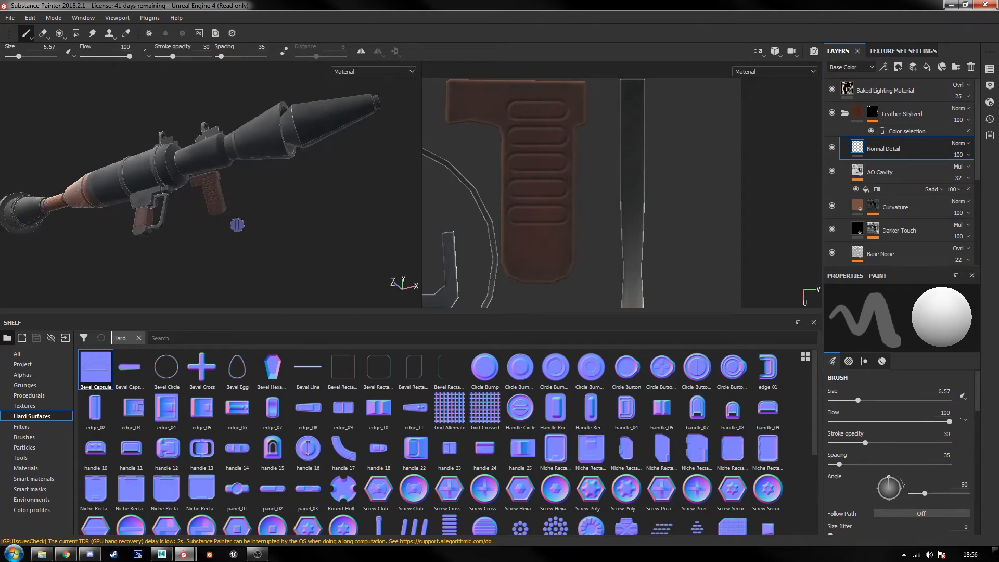
Step: Add the Steel Painted material as a fill layer between the Baked Lighting Material and Leather Stylized layers
{"action": "mouse_move", "coordinate": [237, 224]}
{"action": "right_mouse_down", "text": "shift"}
{"action": "mouse_move", "coordinate": [217, 225]}
{"action": "mouse_move", "coordinate": [229, 230]}
{"action": "mouse_move", "coordinate": [247, 217]}
{"action": "right_mouse_up", "text": "shift"}
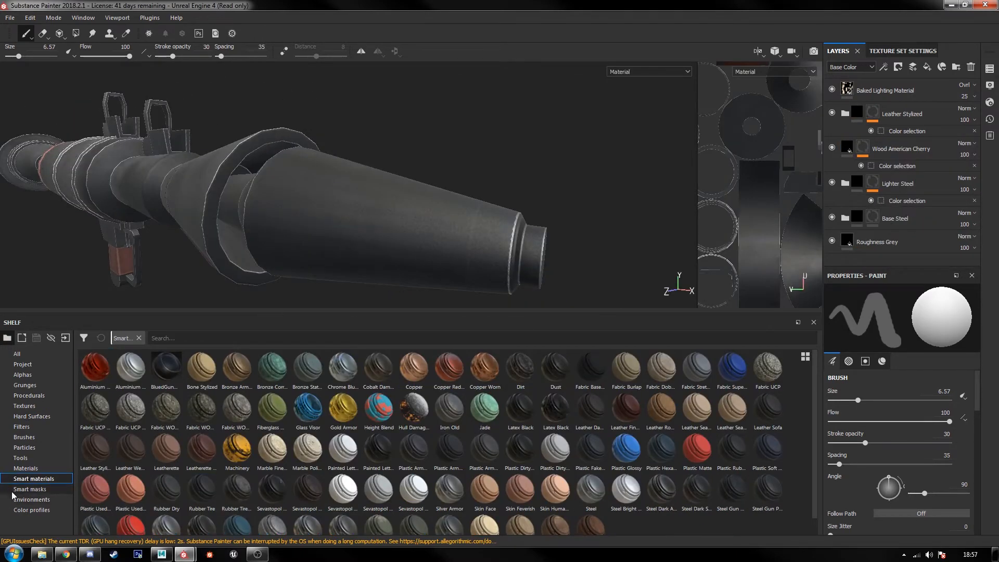
{"action": "scroll", "coordinate": [208, 447], "scroll_direction": "down", "scroll_amount": 1}
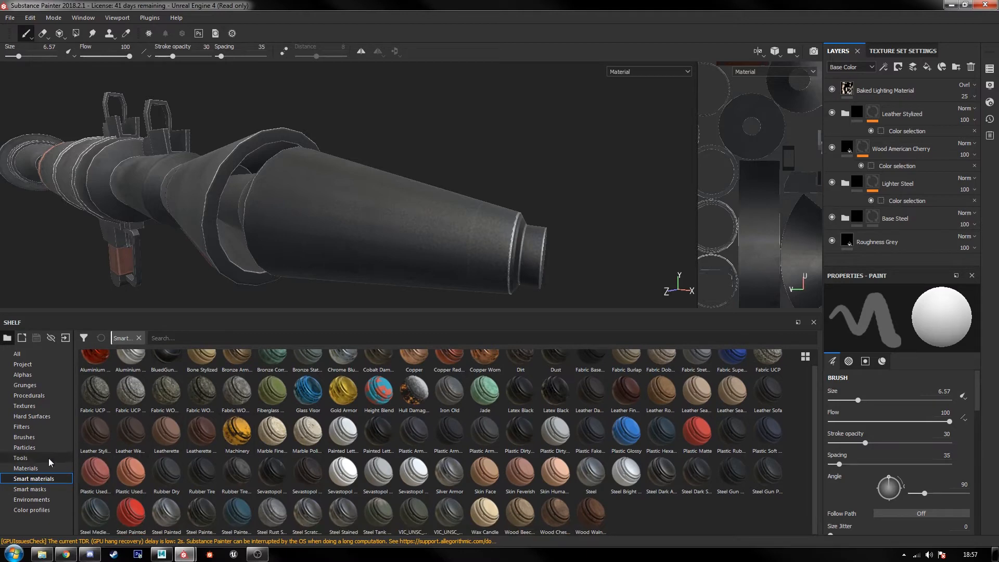
{"action": "left_click", "coordinate": [25, 467]}
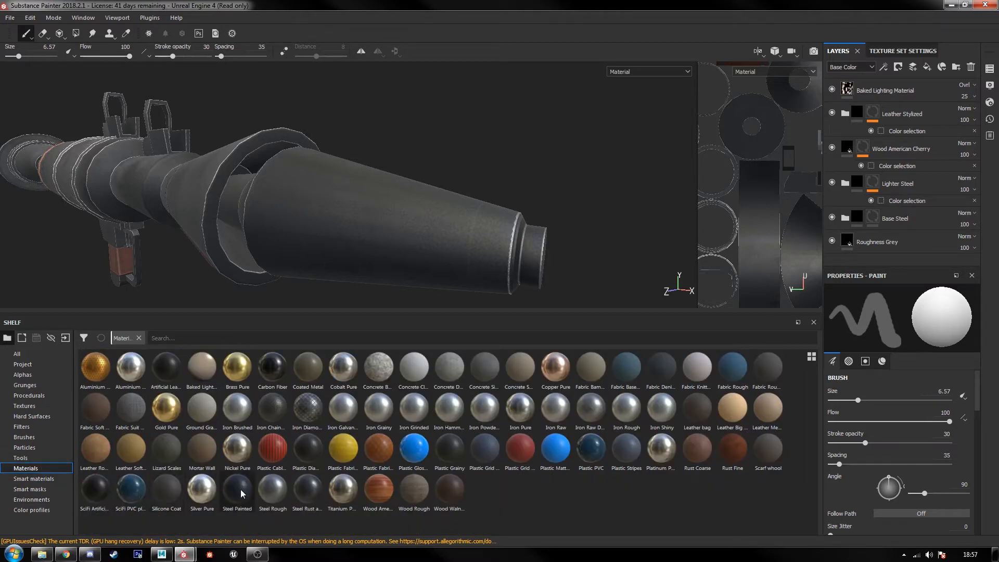
{"action": "left_click", "coordinate": [888, 94]}
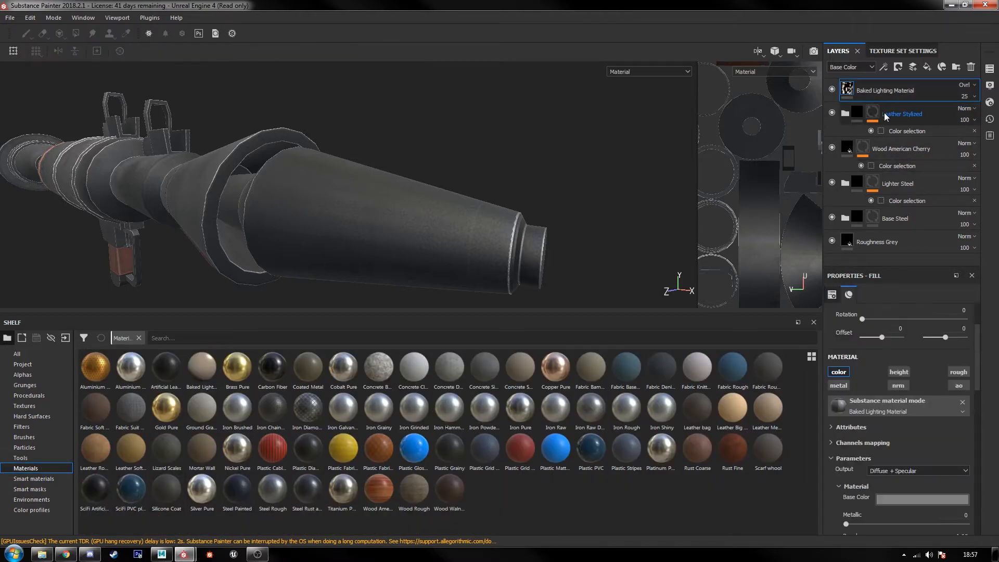
{"action": "left_click", "coordinate": [886, 115]}
{"action": "mouse_move", "coordinate": [237, 489]}
{"action": "left_mouse_down"}
{"action": "mouse_move", "coordinate": [789, 119]}
{"action": "mouse_move", "coordinate": [901, 84]}
{"action": "mouse_move", "coordinate": [916, 96]}
{"action": "left_mouse_up"}
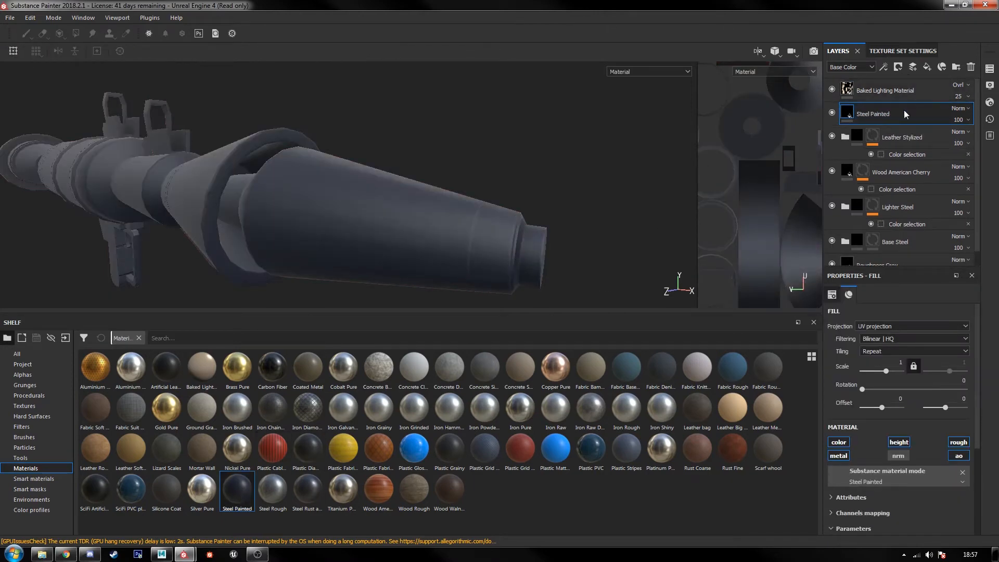
Step: Mask the Steel Painted layer with a color selection that picks the warhead's light blue ID color
{"action": "right_click", "coordinate": [904, 110]}
{"action": "left_click", "coordinate": [908, 150]}
{"action": "left_click", "coordinate": [955, 398]}
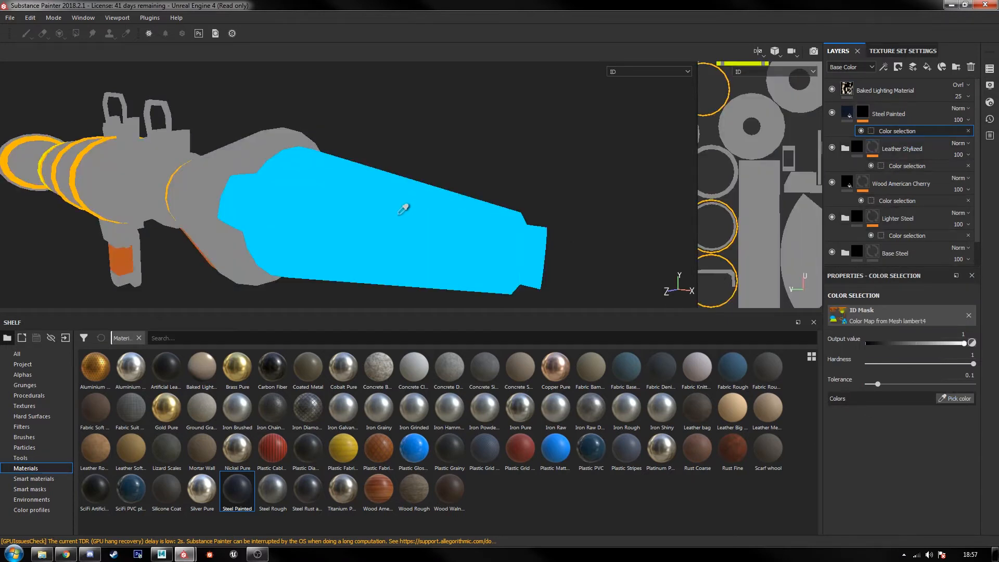
{"action": "left_click", "coordinate": [403, 209]}
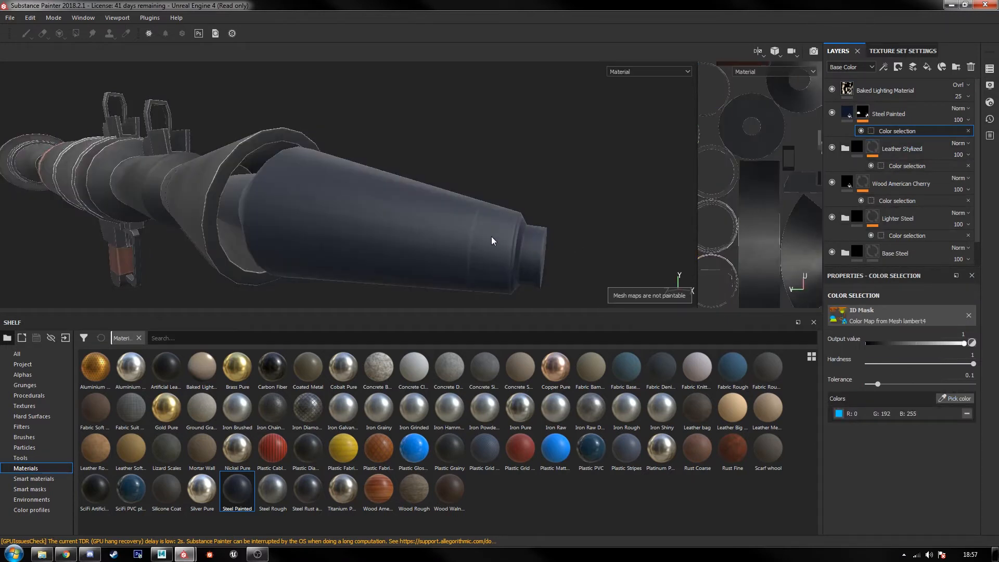
{"action": "left_click_drag", "start_coordinate": [489, 238], "coordinate": [420, 222], "text": "alt"}
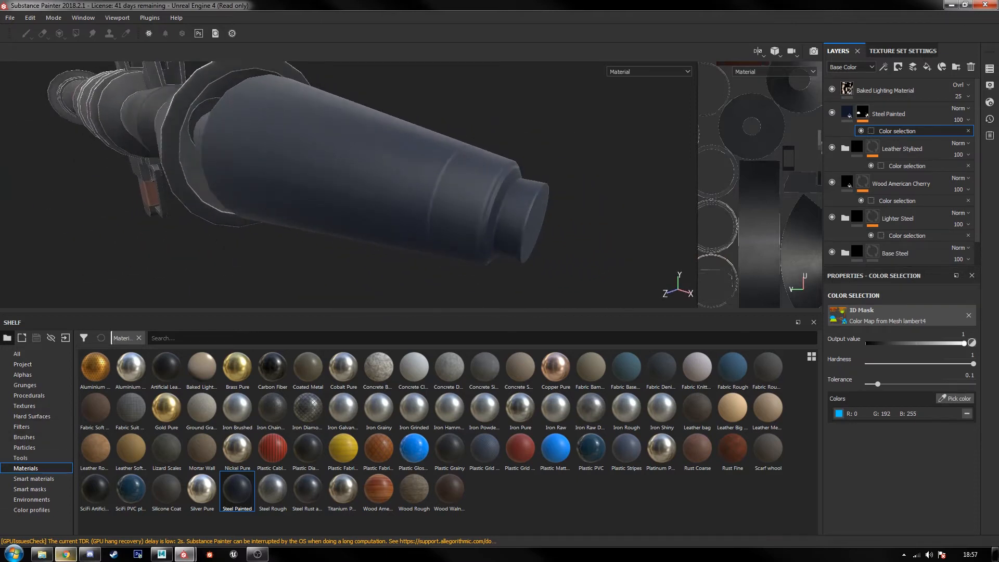
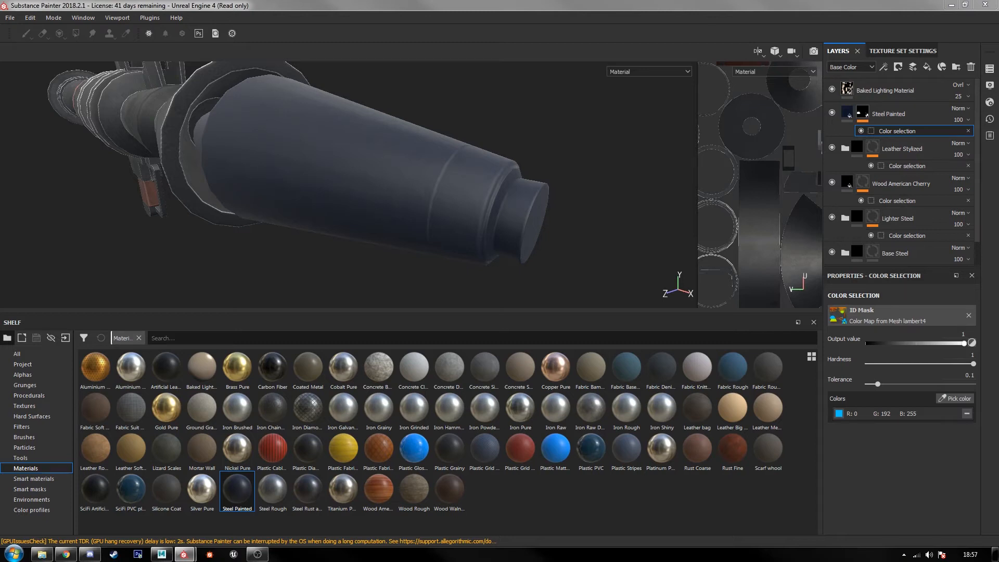
Step: Set the Steel Painted layer's Paint Color to olive green, sampled as R 0.294, G 0.325, B 0.125
{"action": "left_click", "coordinate": [901, 115]}
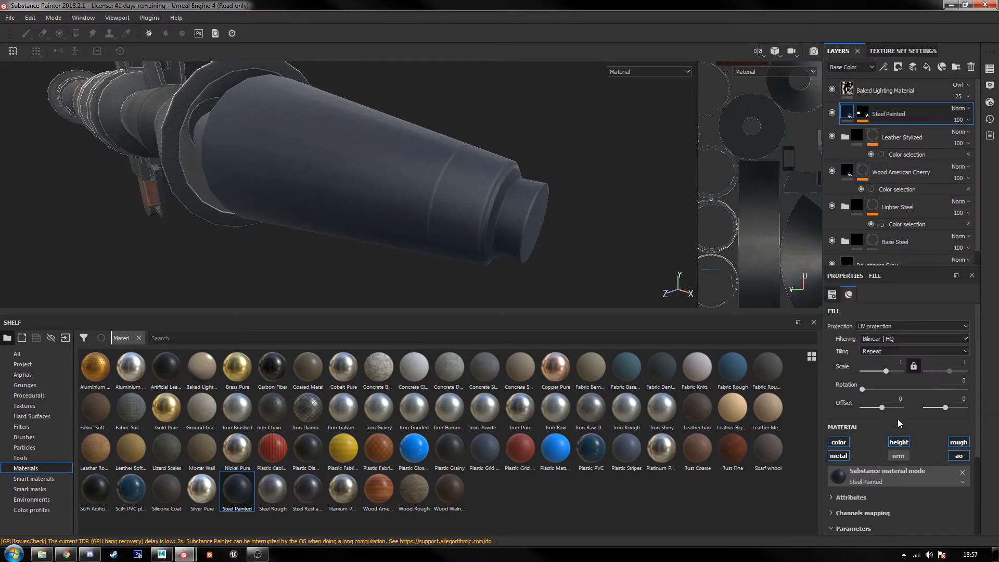
{"action": "scroll", "coordinate": [898, 423], "scroll_direction": "down", "scroll_amount": 2}
{"action": "left_click", "coordinate": [913, 493]}
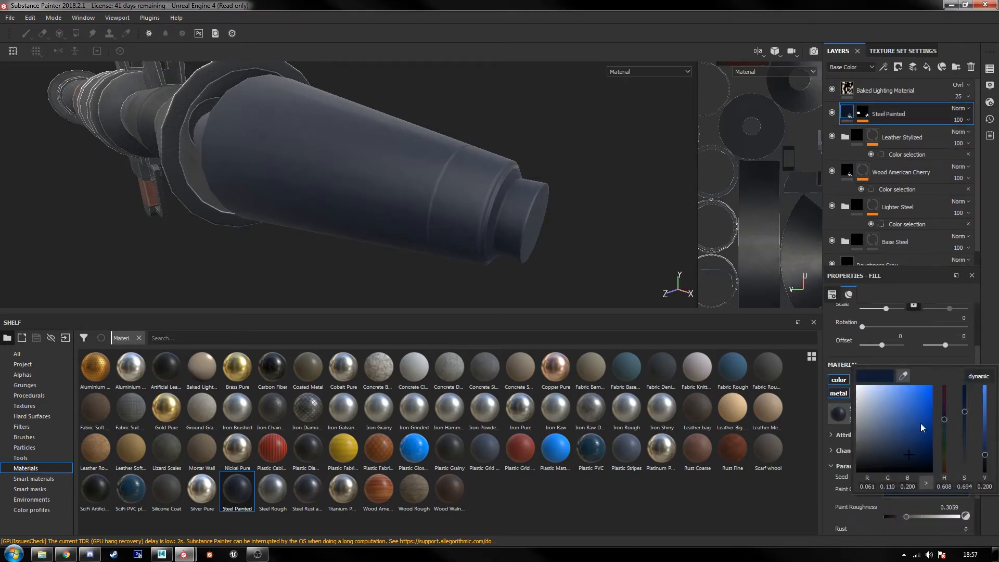
{"action": "left_click", "coordinate": [904, 375]}
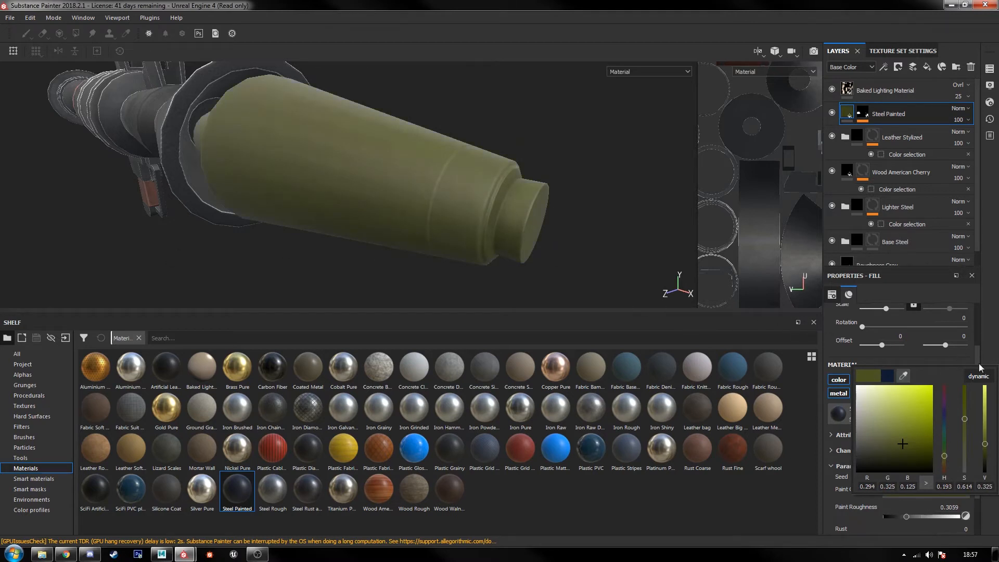
Step: Limit the Steel Painted layer to the color and metallic channels and set its Rust to 0.32
{"action": "scroll", "coordinate": [915, 452], "scroll_direction": "down", "scroll_amount": 2}
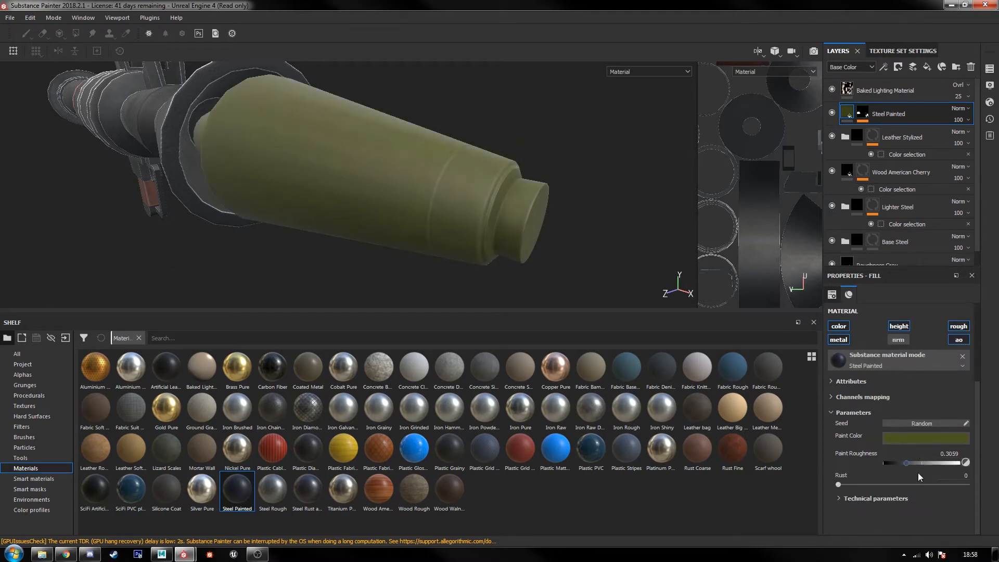
{"action": "left_click", "coordinate": [958, 329]}
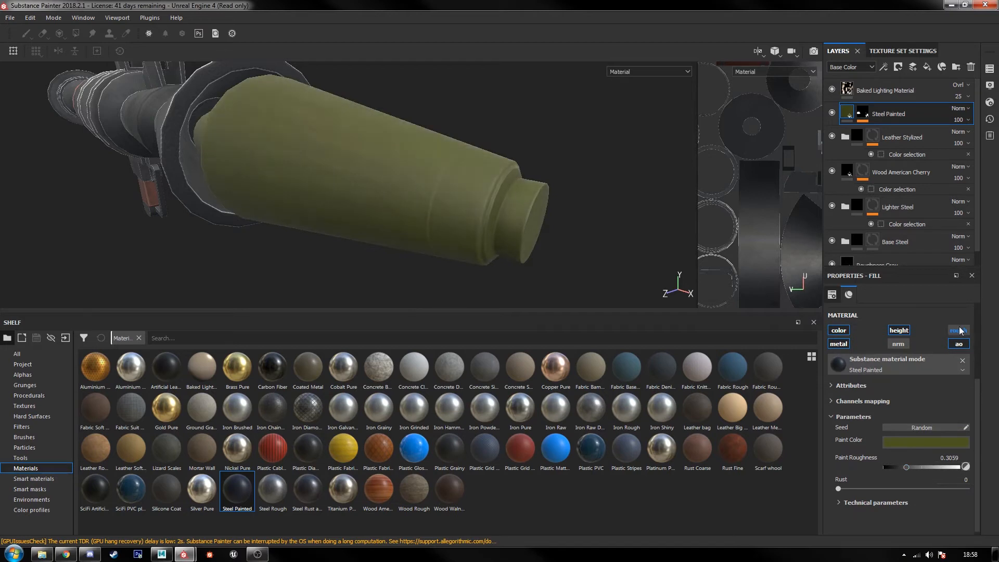
{"action": "left_click", "coordinate": [899, 333]}
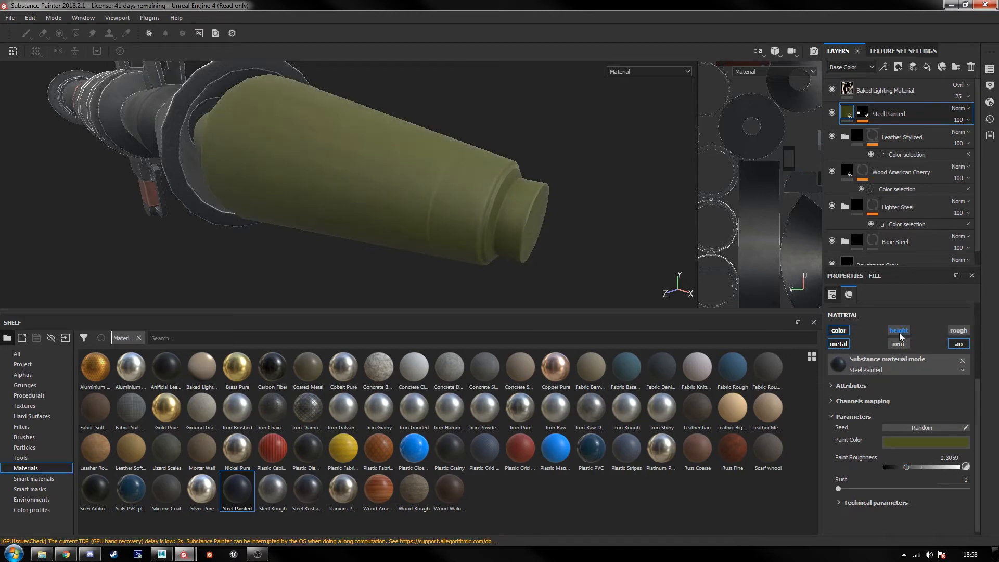
{"action": "left_click", "coordinate": [959, 345]}
{"action": "left_click", "coordinate": [839, 344]}
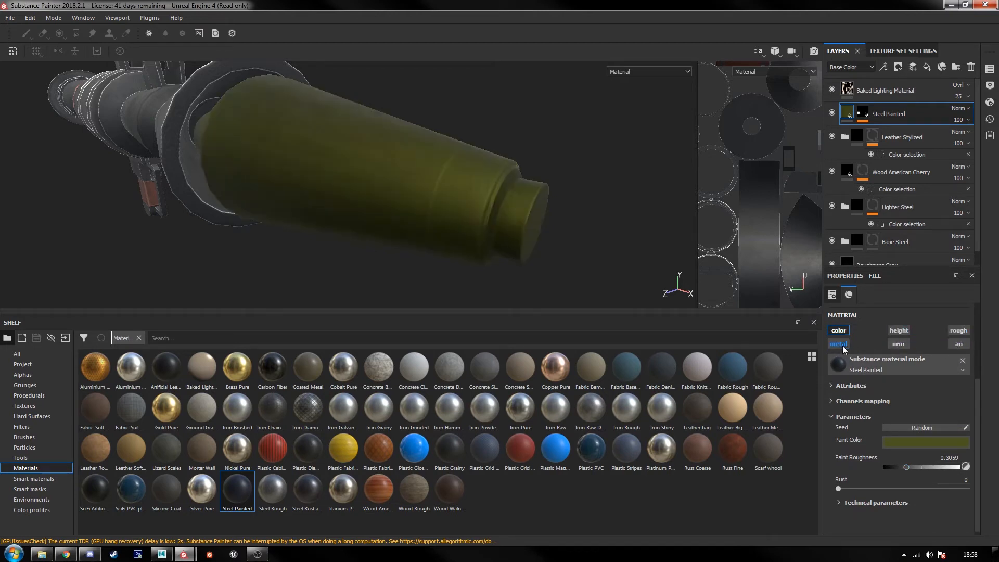
{"action": "left_click", "coordinate": [843, 346]}
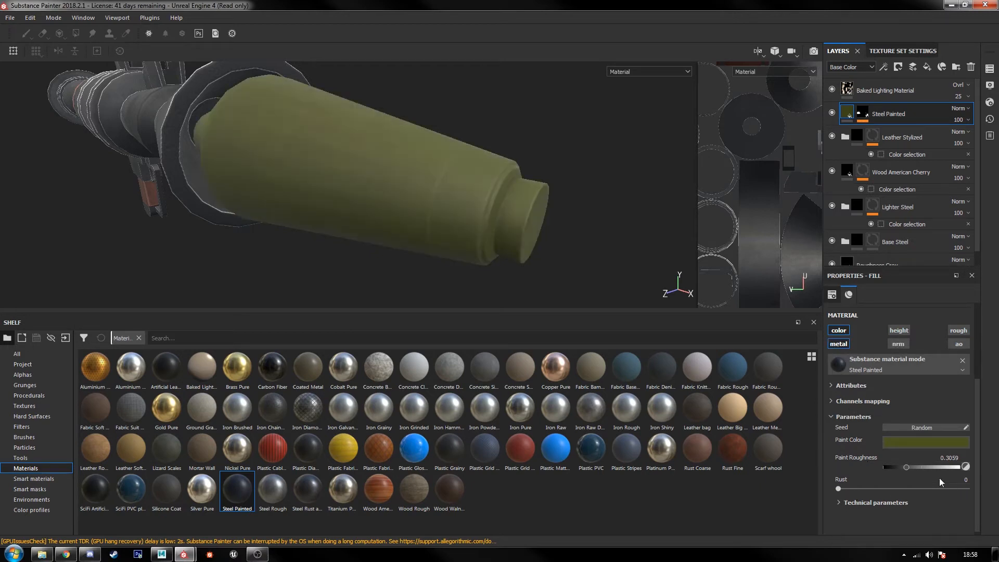
{"action": "left_click_drag", "start_coordinate": [842, 486], "coordinate": [873, 494]}
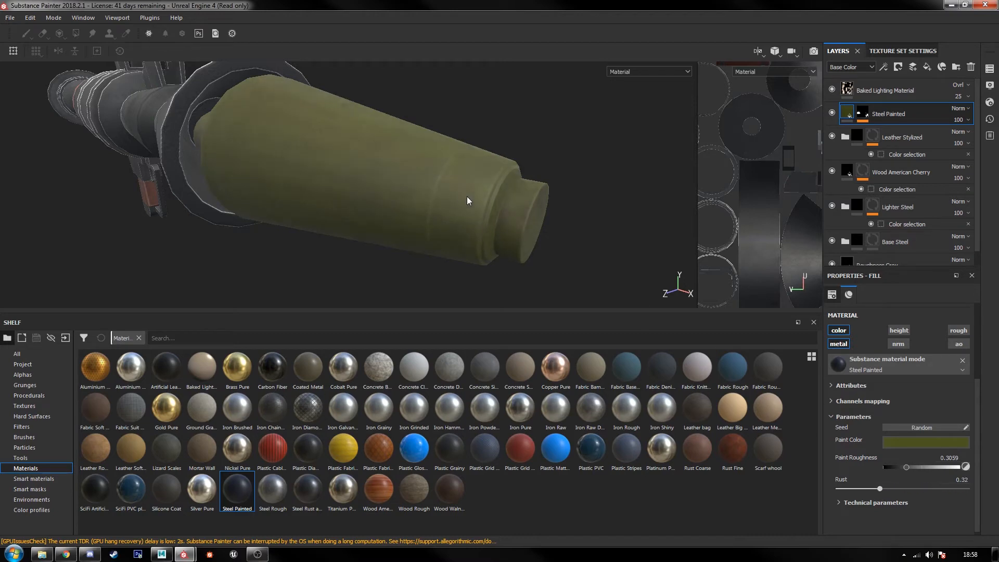
{"action": "scroll", "coordinate": [471, 195], "scroll_direction": "down", "scroll_amount": 4}
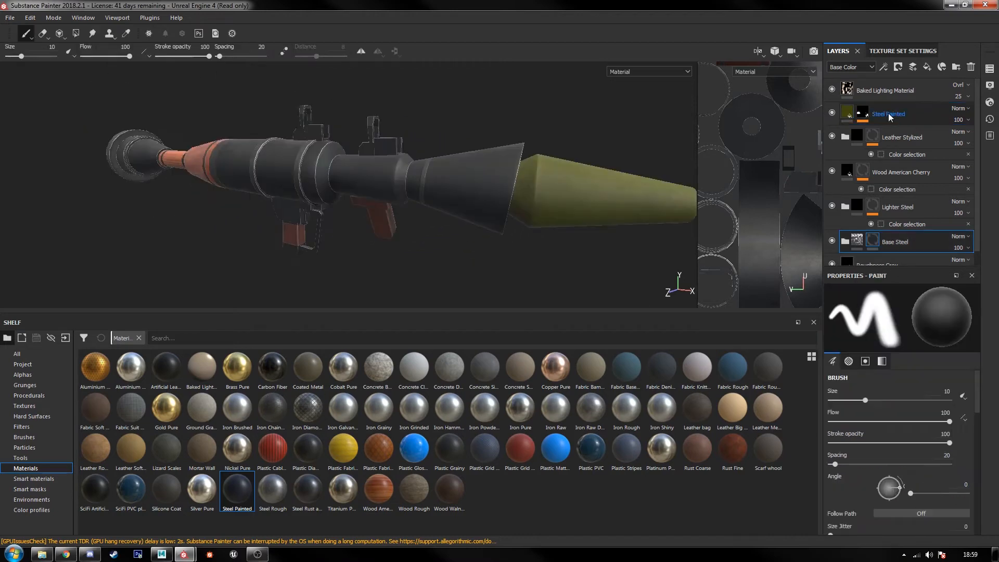
Step: Add a fill layer directly above Steel Painted and keep only its color channel enabled
{"action": "left_click", "coordinate": [891, 115]}
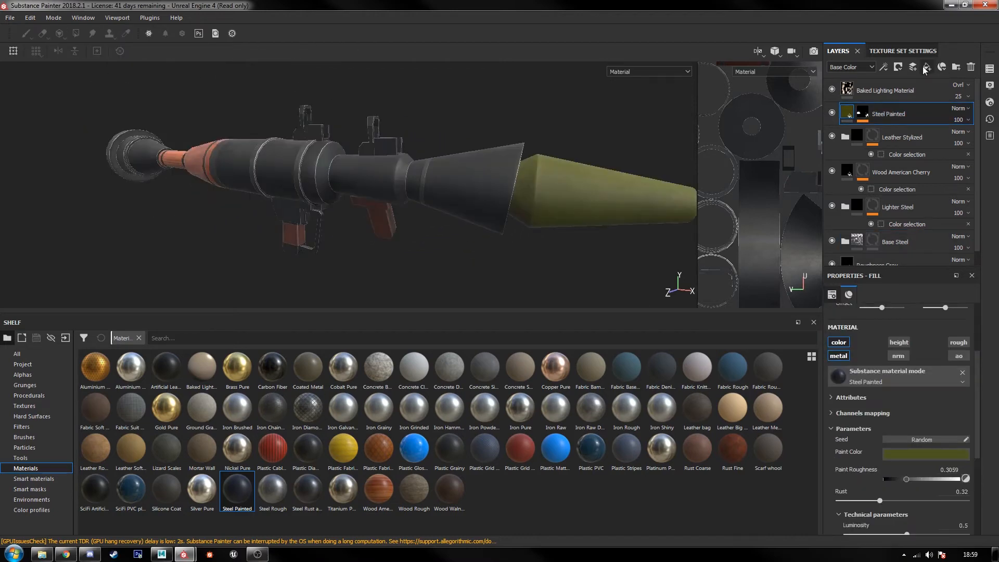
{"action": "left_click", "coordinate": [942, 66]}
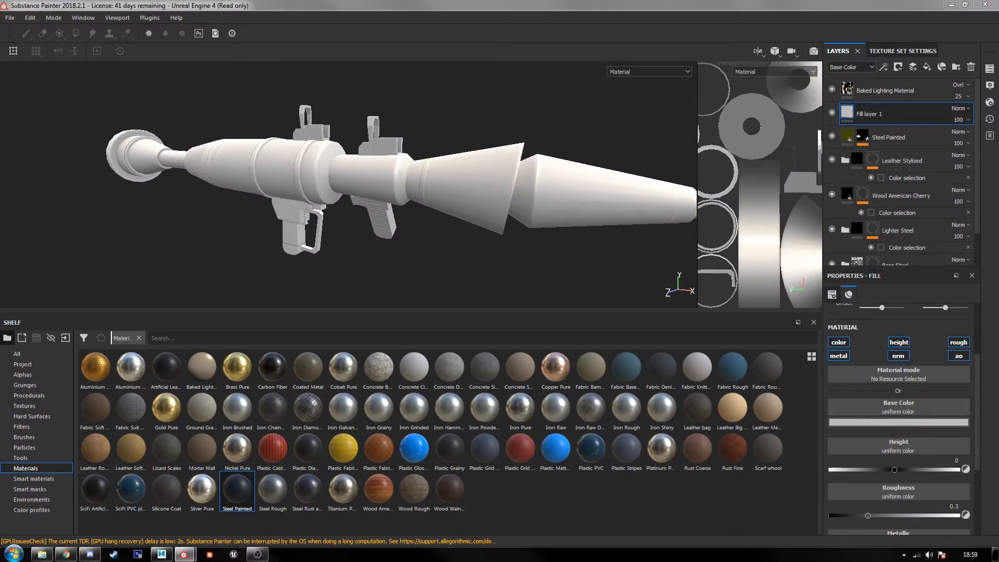
{"action": "left_click", "coordinate": [904, 344]}
{"action": "left_click", "coordinate": [958, 342]}
{"action": "left_click", "coordinate": [959, 356]}
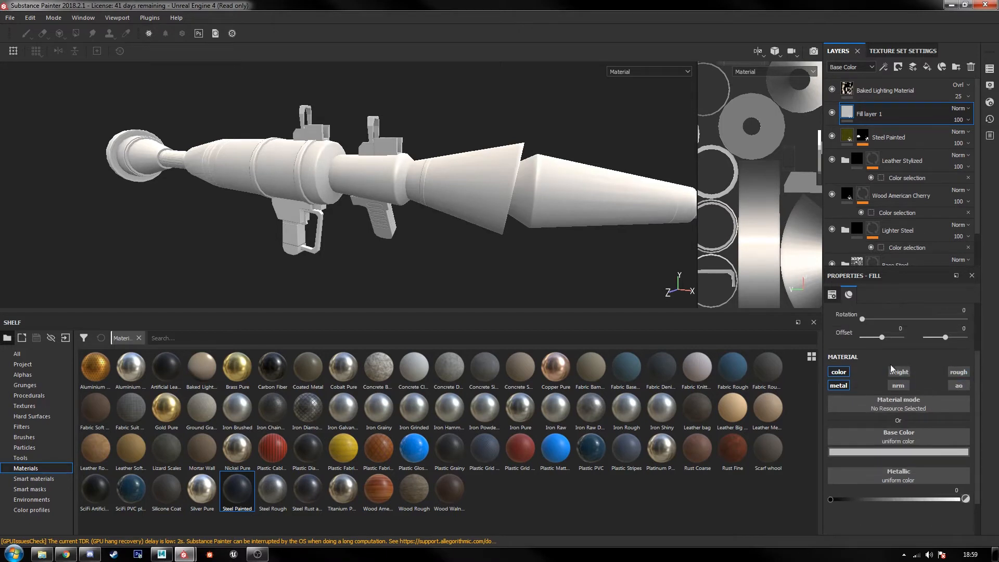
{"action": "left_click", "coordinate": [829, 387]}
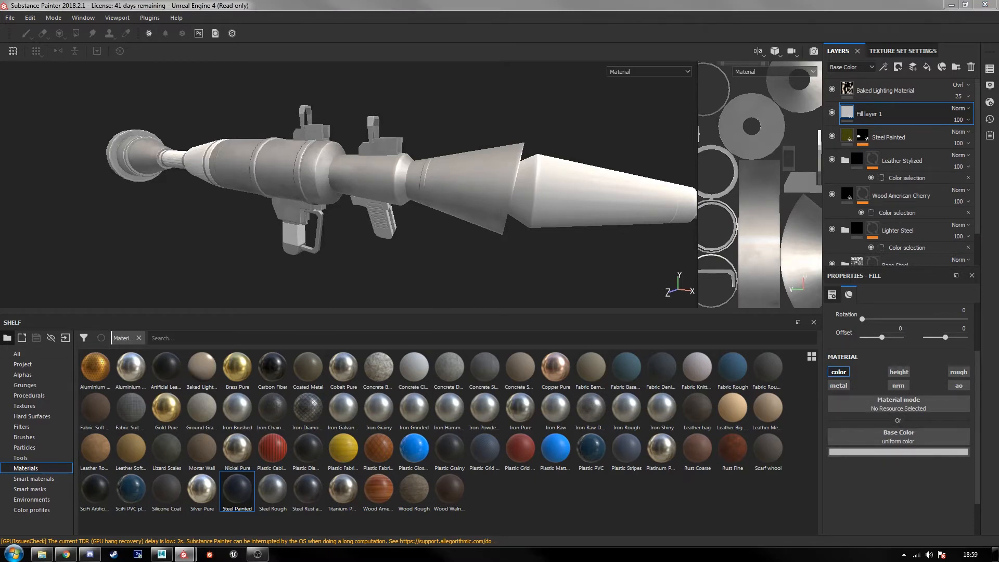
Step: Mask the new fill layer with a color selection that picks the dark grey, light blue and orange ID colors
{"action": "double_click", "coordinate": [892, 120]}
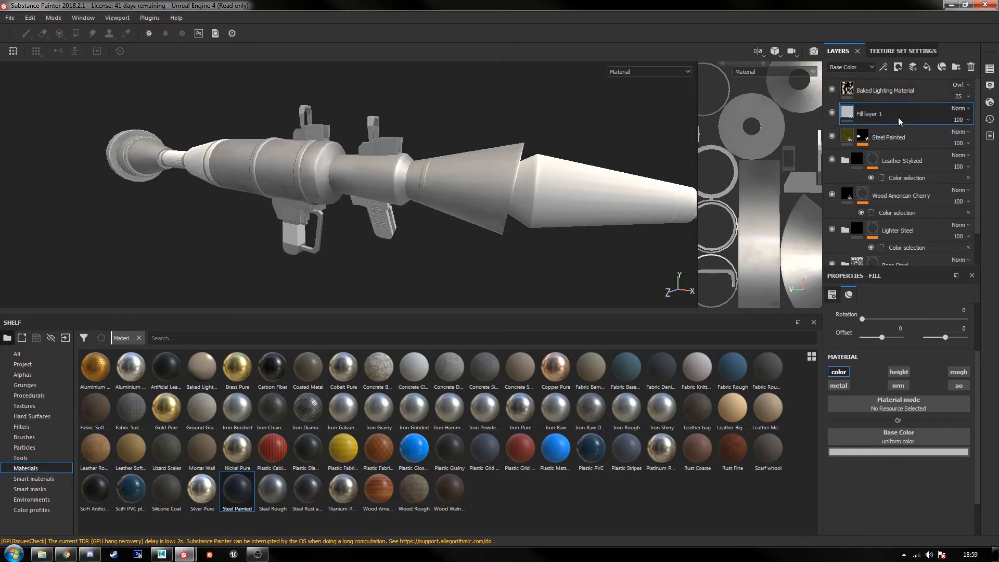
{"action": "right_click", "coordinate": [899, 120]}
{"action": "left_click", "coordinate": [908, 156]}
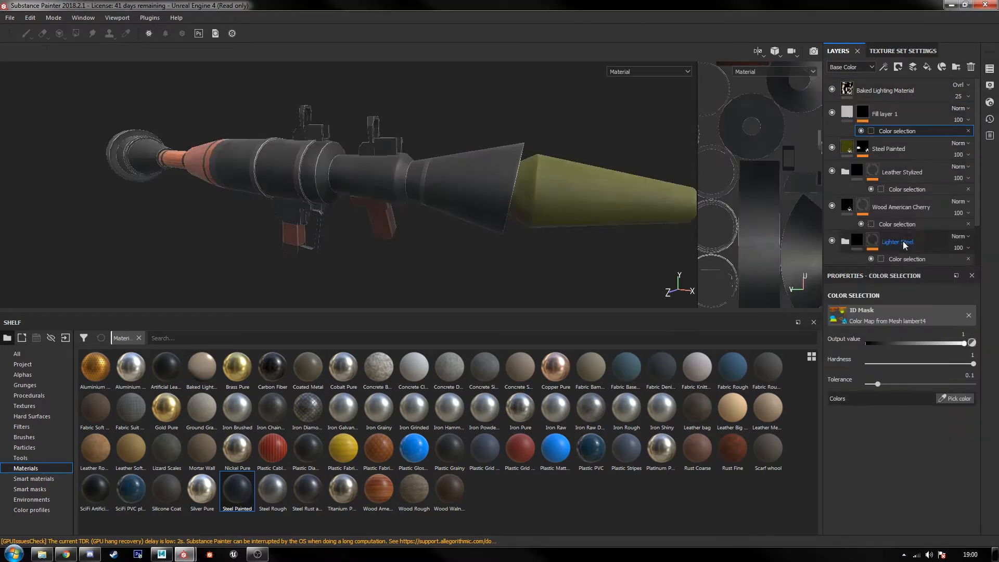
{"action": "left_click", "coordinate": [950, 401]}
{"action": "left_click", "coordinate": [470, 180]}
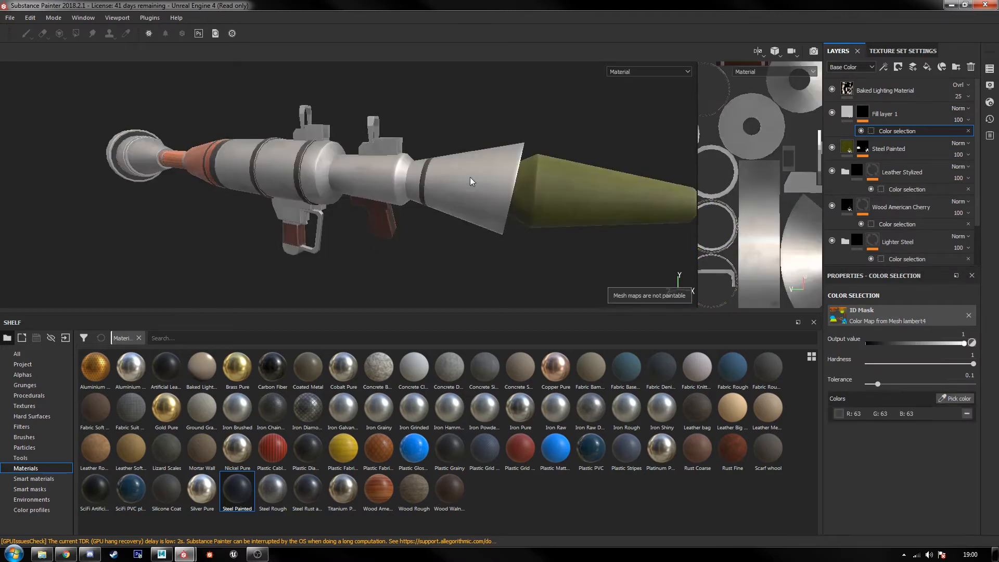
{"action": "left_click", "coordinate": [955, 398]}
{"action": "left_click", "coordinate": [631, 205]}
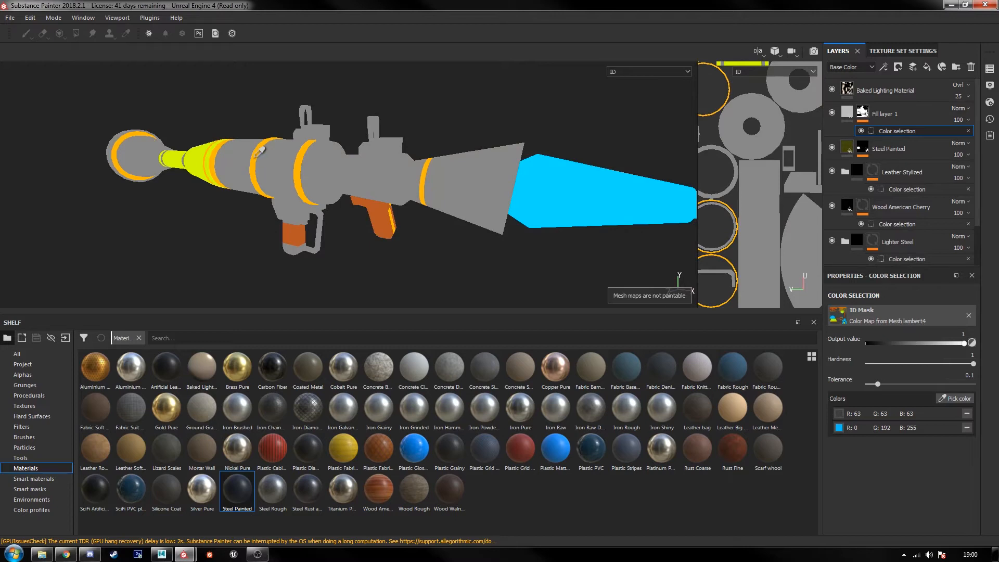
{"action": "left_click", "coordinate": [255, 157]}
Step: Invert the fill layer's mask on top of its color selection
{"action": "scroll", "coordinate": [389, 218], "scroll_direction": "up", "scroll_amount": 2}
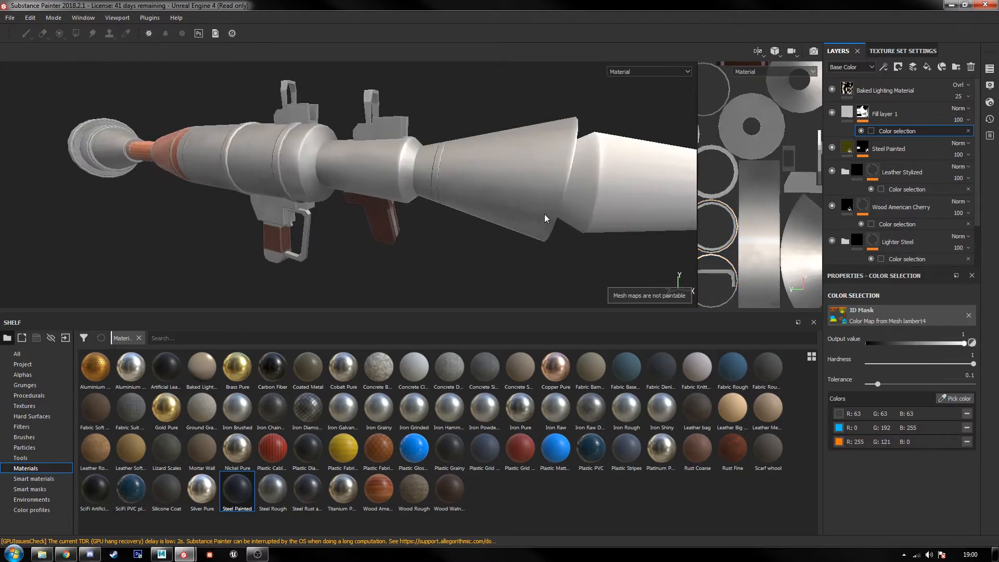
{"action": "left_click_drag", "start_coordinate": [498, 208], "coordinate": [383, 218], "text": "alt"}
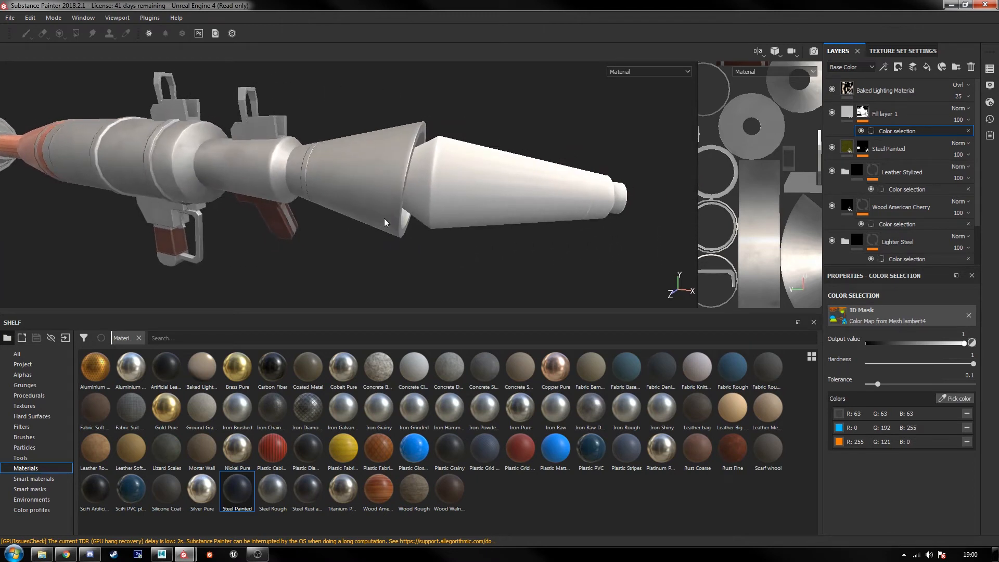
{"action": "left_click", "coordinate": [882, 107]}
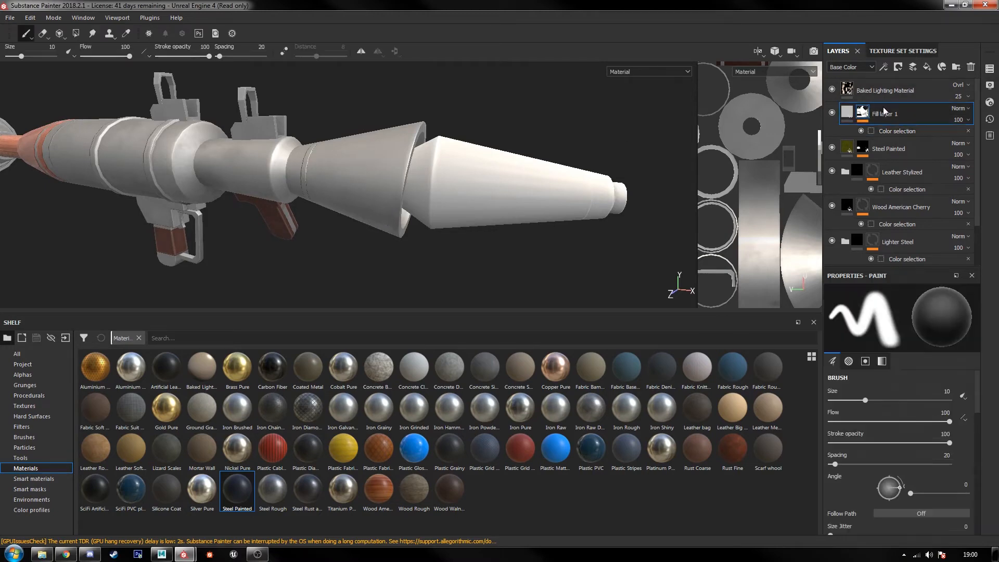
{"action": "right_click", "coordinate": [885, 111]}
{"action": "left_click", "coordinate": [889, 150]}
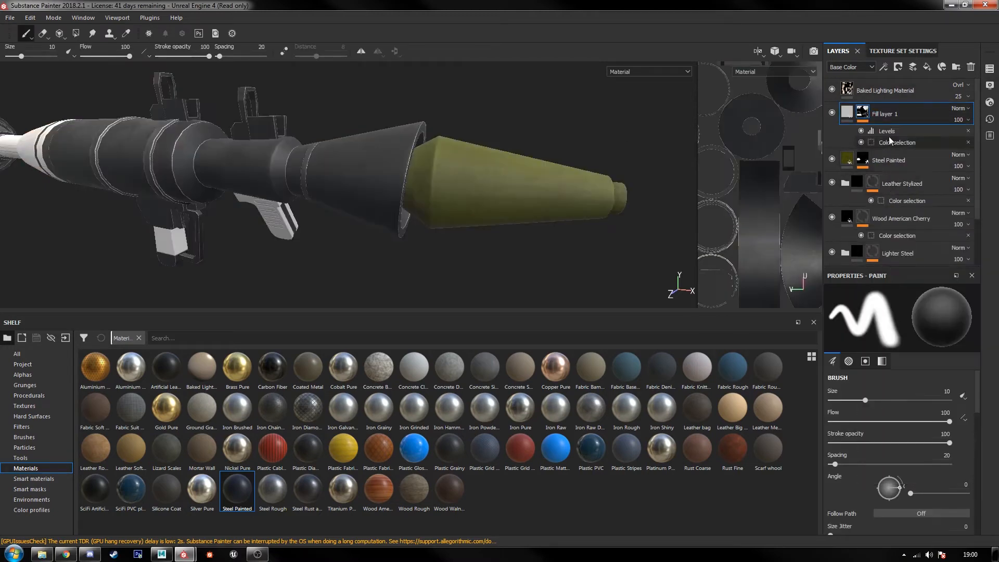
{"action": "middle_click_drag", "start_coordinate": [546, 201], "coordinate": [508, 238], "text": "alt"}
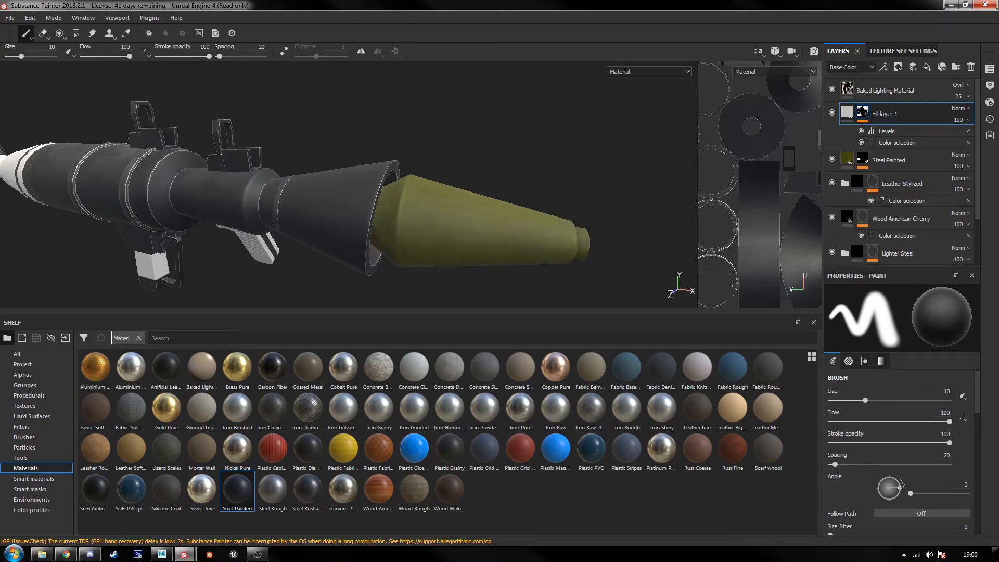
Step: Apply the Edges Strong smart mask to the fill layer and set its Mask Editor blend mode to Inverse Subtract
{"action": "left_click", "coordinate": [45, 488]}
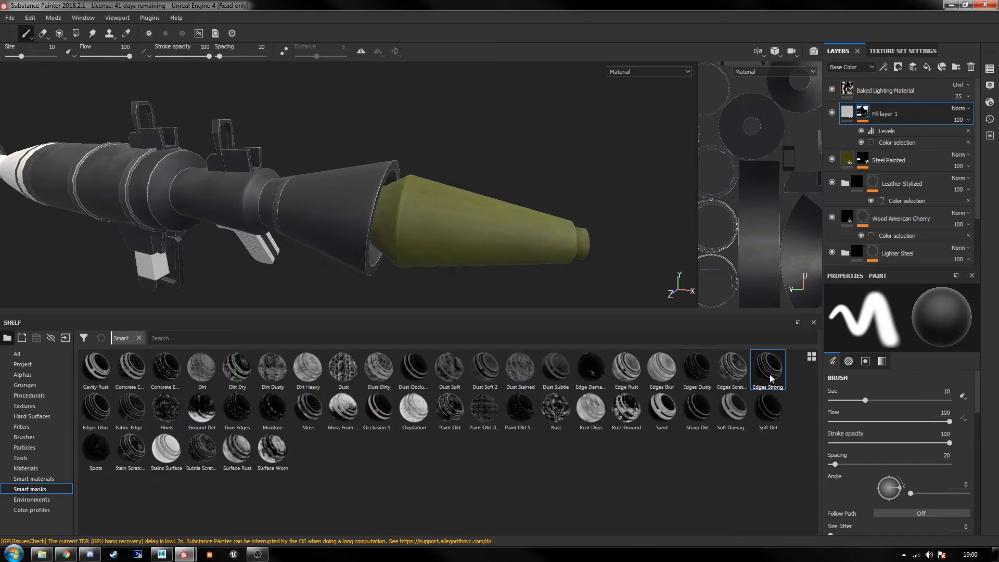
{"action": "left_click_drag", "start_coordinate": [765, 378], "coordinate": [907, 115]}
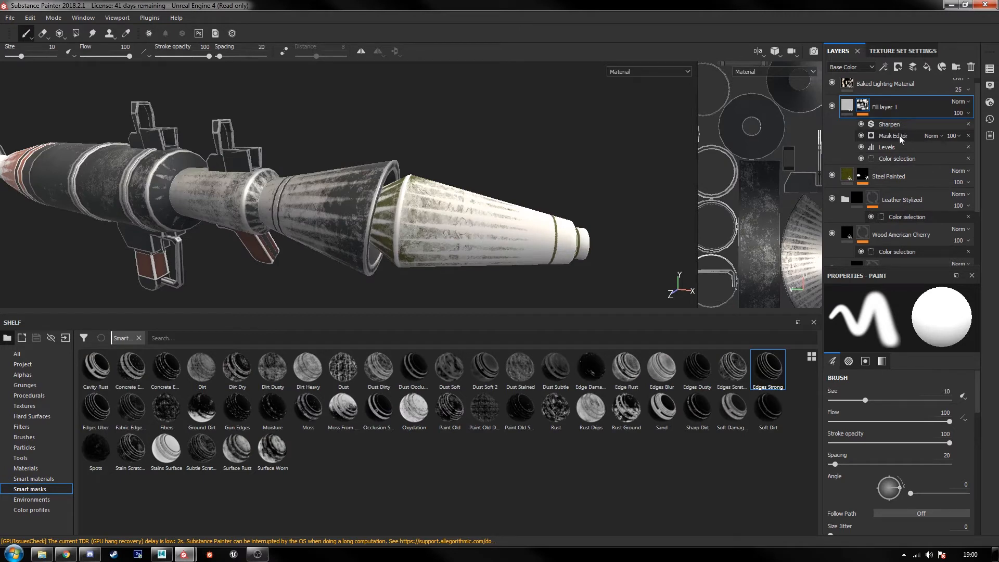
{"action": "left_click", "coordinate": [938, 136]}
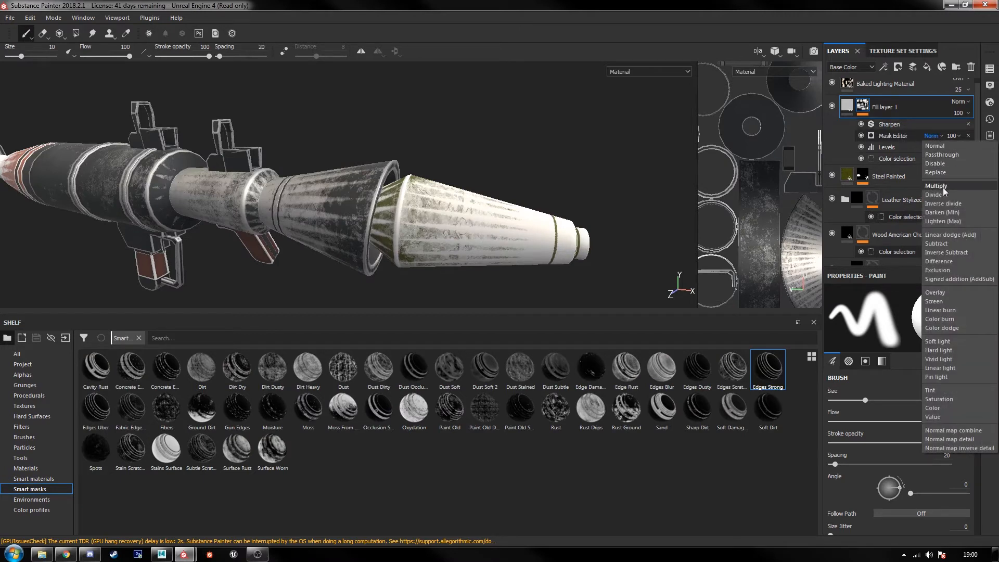
{"action": "left_click", "coordinate": [946, 252]}
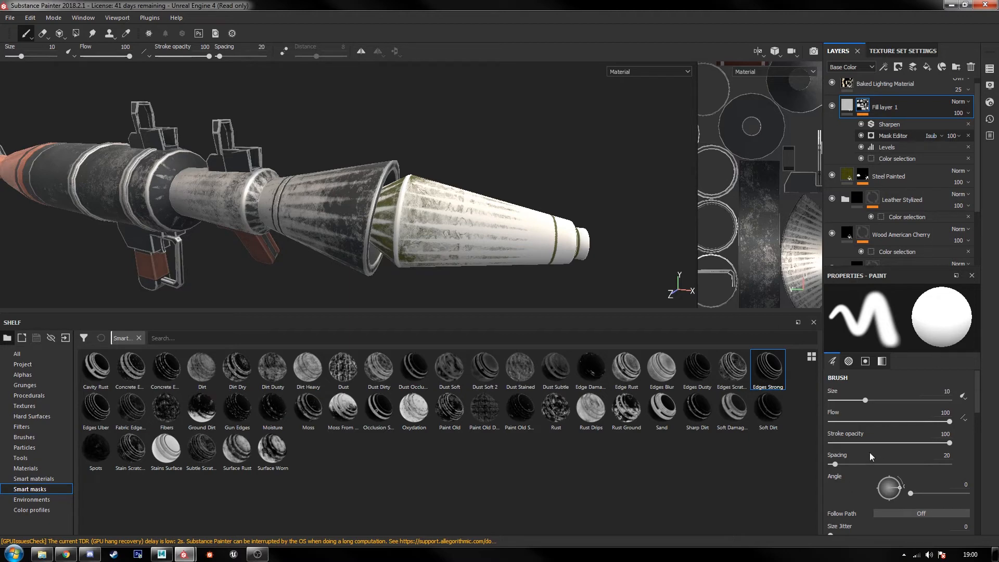
Step: Try Global Invert on the fill layer's Mask Editor generator
{"action": "left_click", "coordinate": [892, 136]}
{"action": "left_click", "coordinate": [905, 357]}
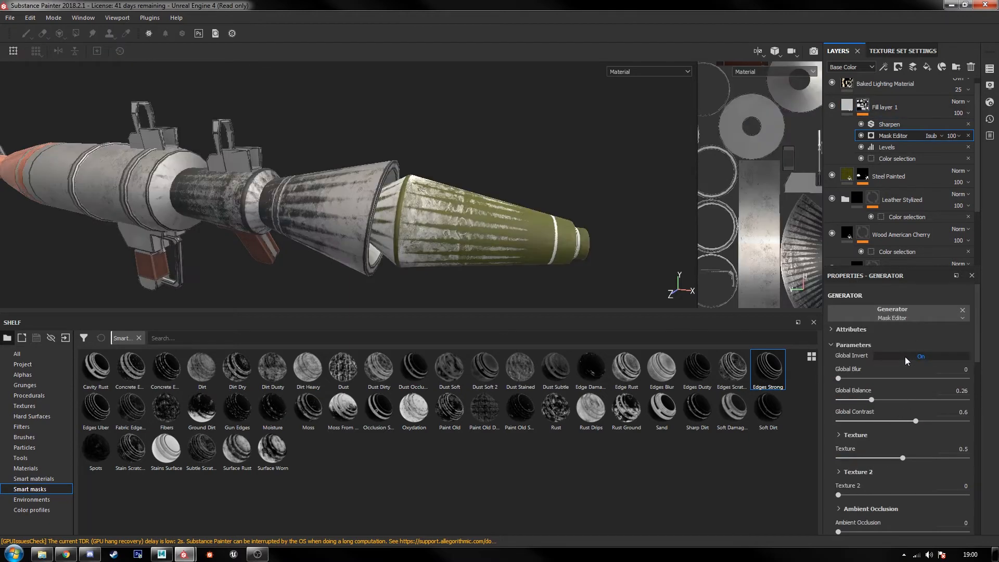
{"action": "left_click", "coordinate": [905, 357]}
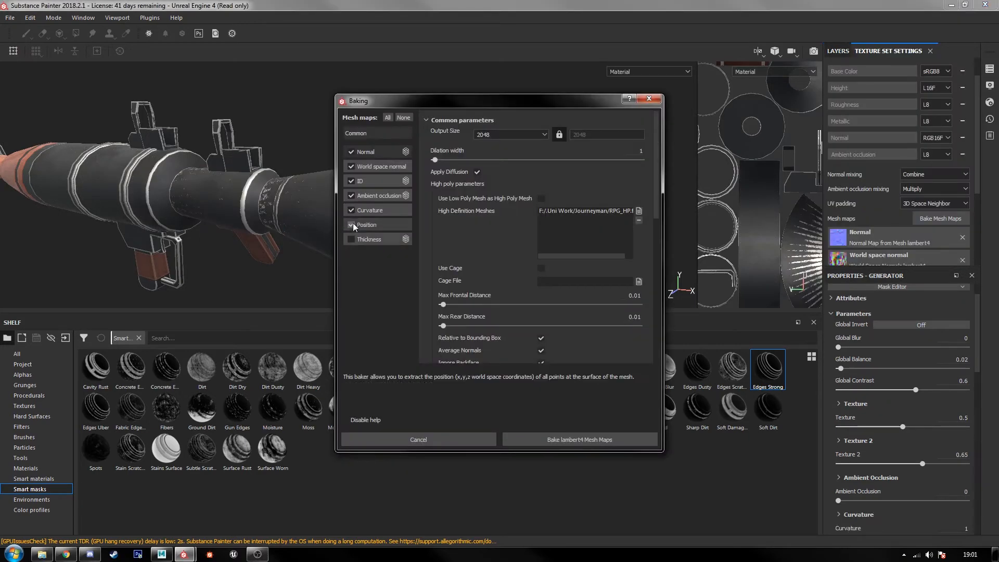
Step: Rebake only the curvature mesh map, using the Per Pixel algorithm with Details set to 0.1
{"action": "left_click", "coordinate": [352, 195]}
{"action": "left_click", "coordinate": [351, 180]}
{"action": "left_click", "coordinate": [351, 166]}
{"action": "left_click", "coordinate": [351, 152]}
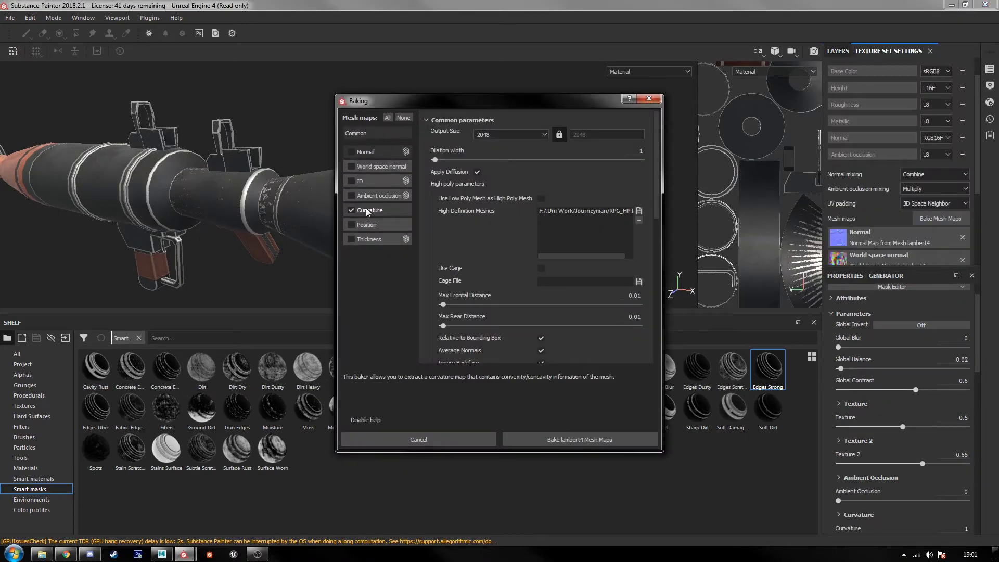
{"action": "left_click", "coordinate": [366, 209]}
{"action": "left_click_drag", "start_coordinate": [525, 155], "coordinate": [463, 154]}
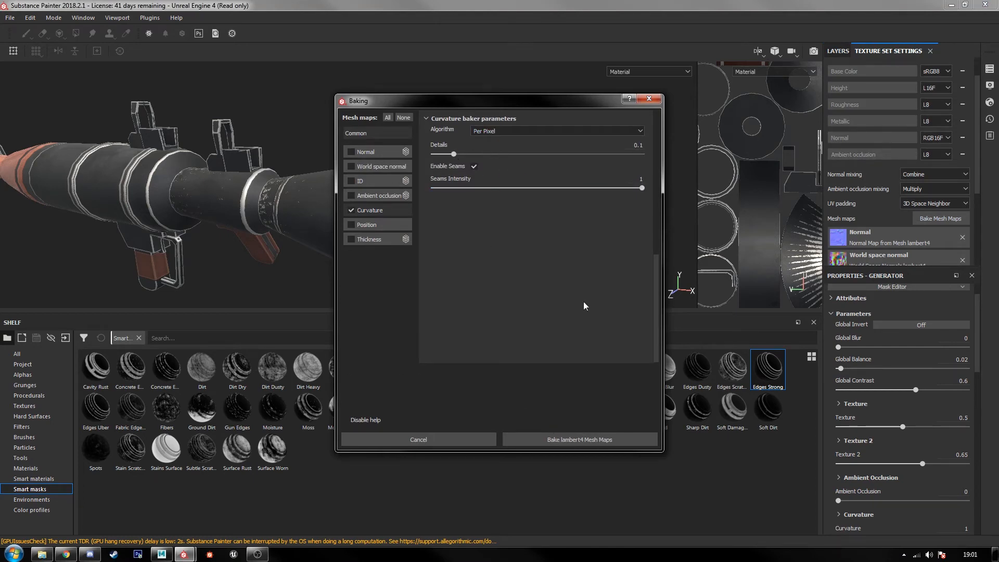
{"action": "left_click", "coordinate": [591, 440]}
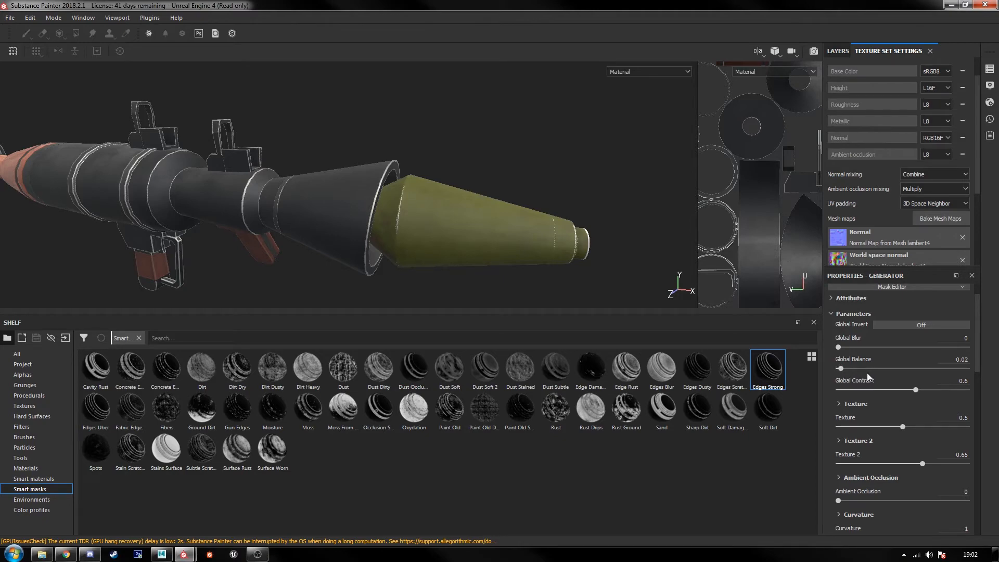
Step: Try a Global Balance of 0.15 on the Mask Editor generator and check the wear on the warhead
{"action": "left_click_drag", "start_coordinate": [845, 369], "coordinate": [857, 368]}
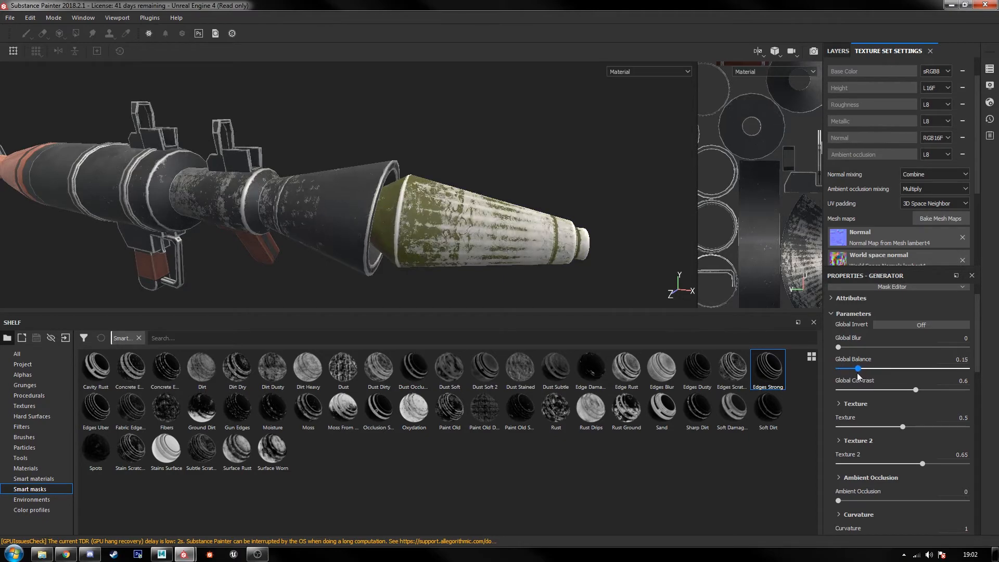
{"action": "left_click_drag", "start_coordinate": [599, 233], "coordinate": [315, 227], "text": "alt"}
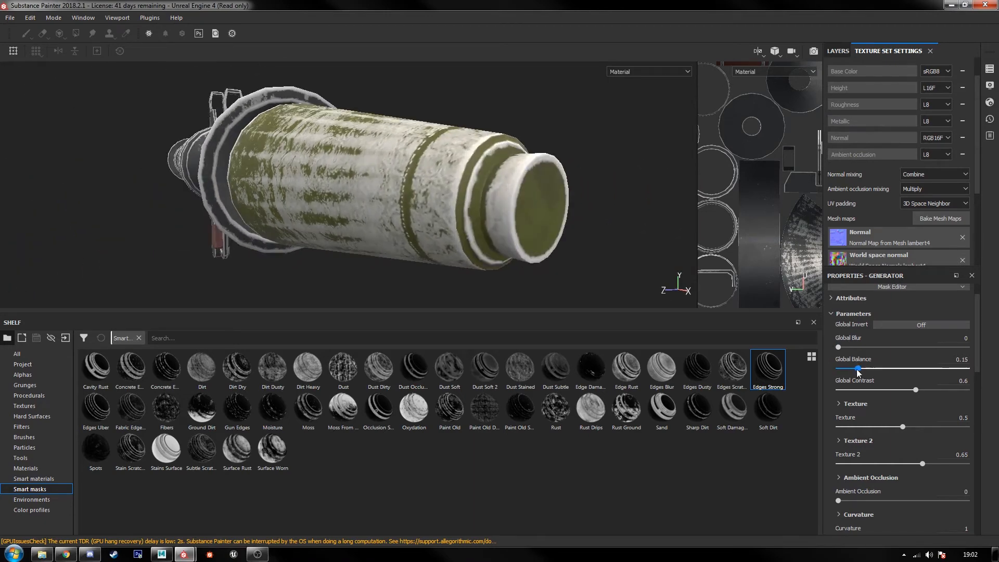
{"action": "left_click_drag", "start_coordinate": [856, 369], "coordinate": [840, 370]}
Step: Examine the edge wear on the launcher's tube, flared cone and warhead up close
{"action": "left_click_drag", "start_coordinate": [267, 198], "coordinate": [314, 205], "text": "alt"}
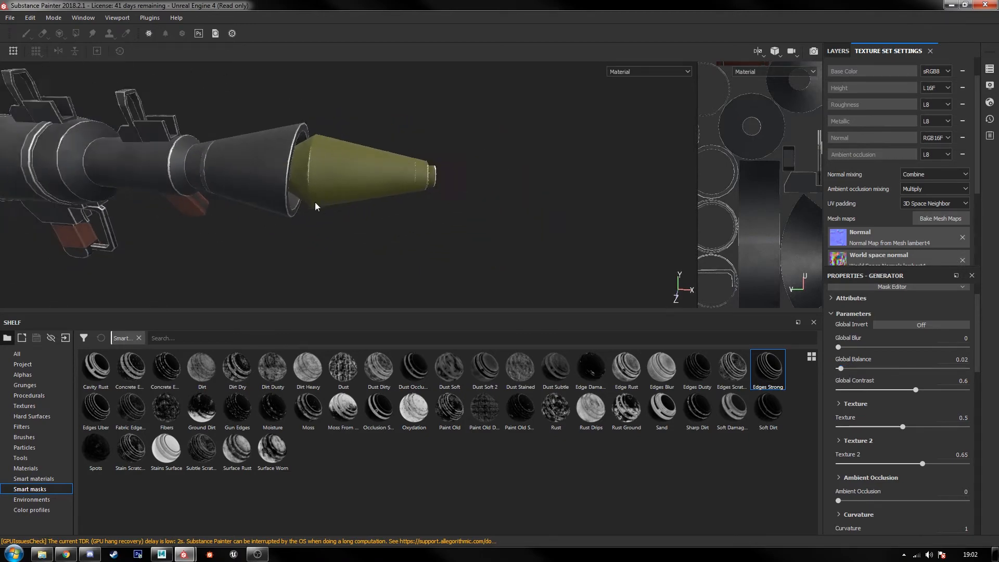
{"action": "middle_click_drag", "start_coordinate": [314, 205], "coordinate": [408, 252], "text": "alt"}
{"action": "right_click_drag", "start_coordinate": [408, 252], "coordinate": [450, 254], "text": "alt"}
{"action": "left_click_drag", "start_coordinate": [451, 255], "coordinate": [475, 227], "text": "alt"}
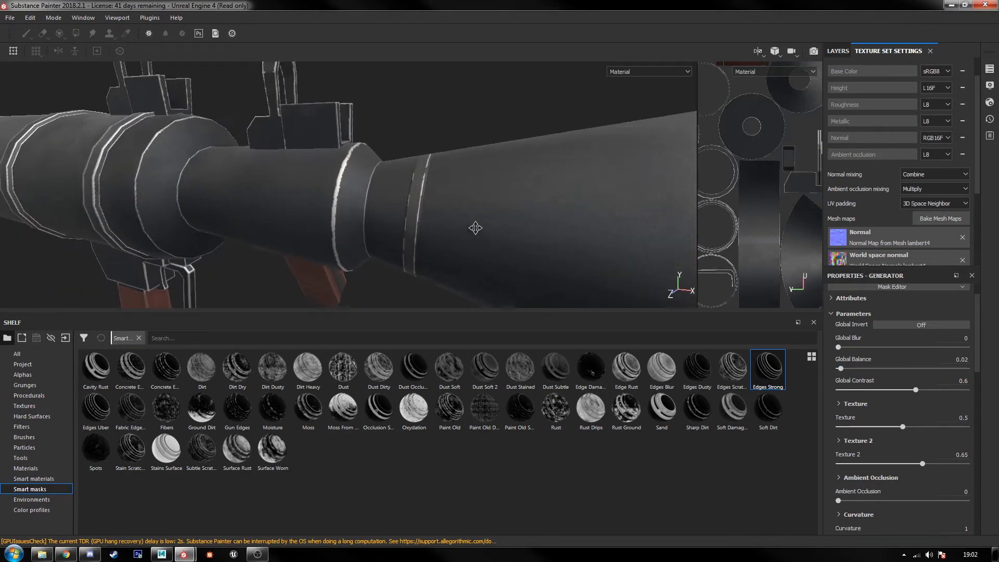
{"action": "middle_click_drag", "start_coordinate": [475, 228], "coordinate": [369, 195], "text": "alt"}
{"action": "scroll", "coordinate": [885, 341], "scroll_direction": "up", "scroll_amount": 2}
{"action": "scroll", "coordinate": [885, 182], "scroll_direction": "up", "scroll_amount": 2}
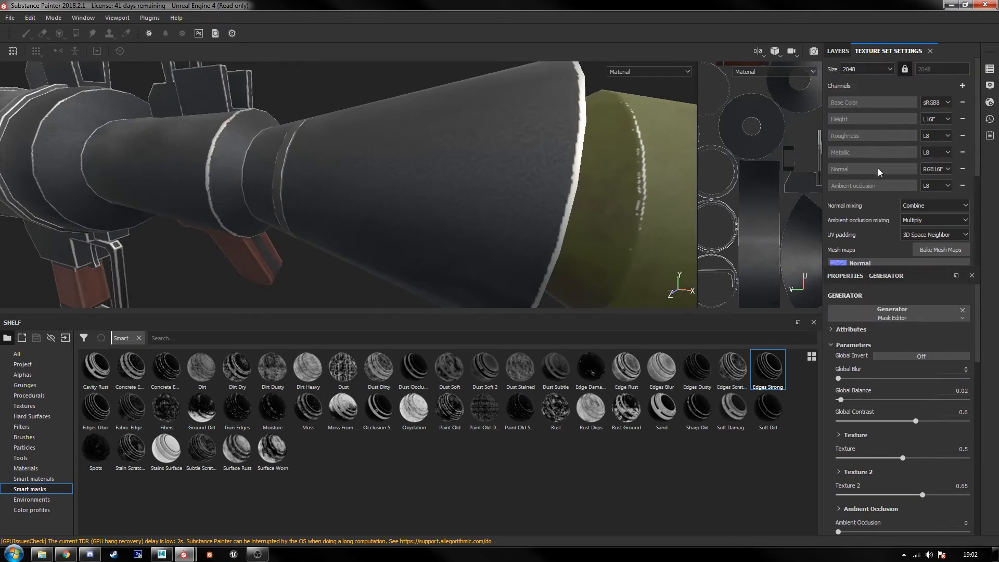
Step: Try adding the metal channel to the edge-wear fill layer's material
{"action": "left_click", "coordinate": [831, 51]}
{"action": "left_click", "coordinate": [847, 105]}
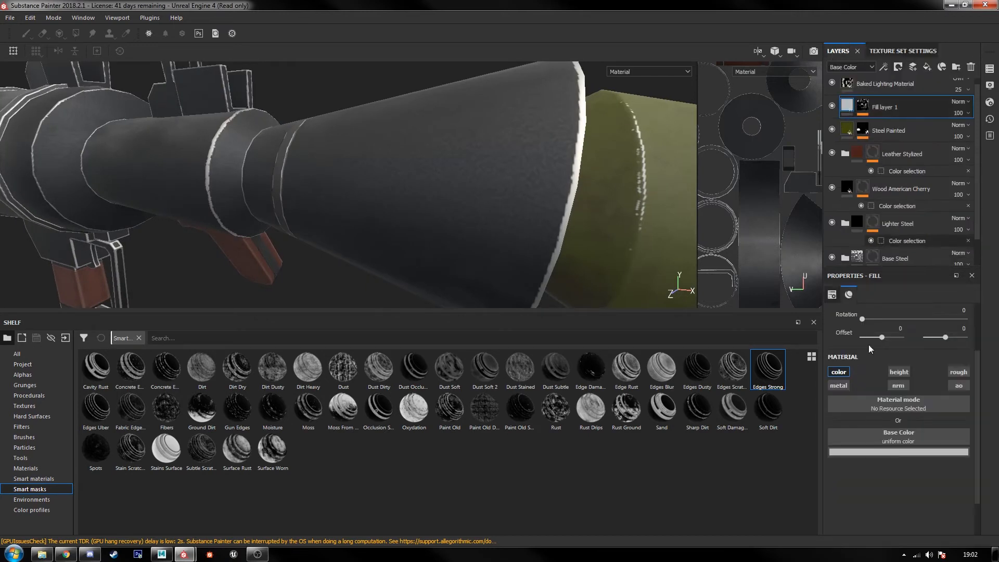
{"action": "left_click", "coordinate": [836, 386]}
{"action": "left_click_drag", "start_coordinate": [606, 227], "coordinate": [598, 229], "text": "alt"}
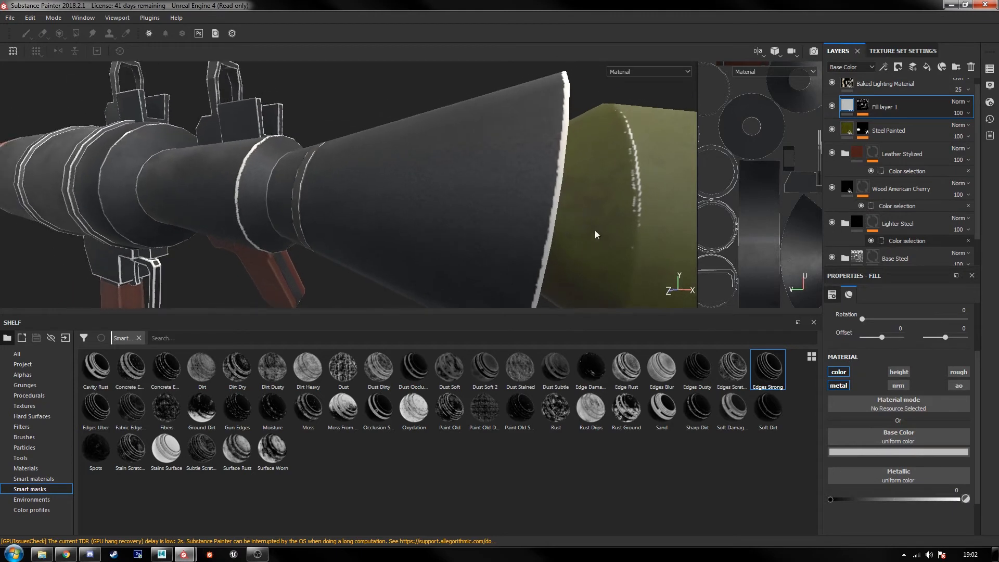
{"action": "left_click", "coordinate": [838, 386]}
{"action": "left_click", "coordinate": [838, 386]}
{"action": "left_click", "coordinate": [838, 386]}
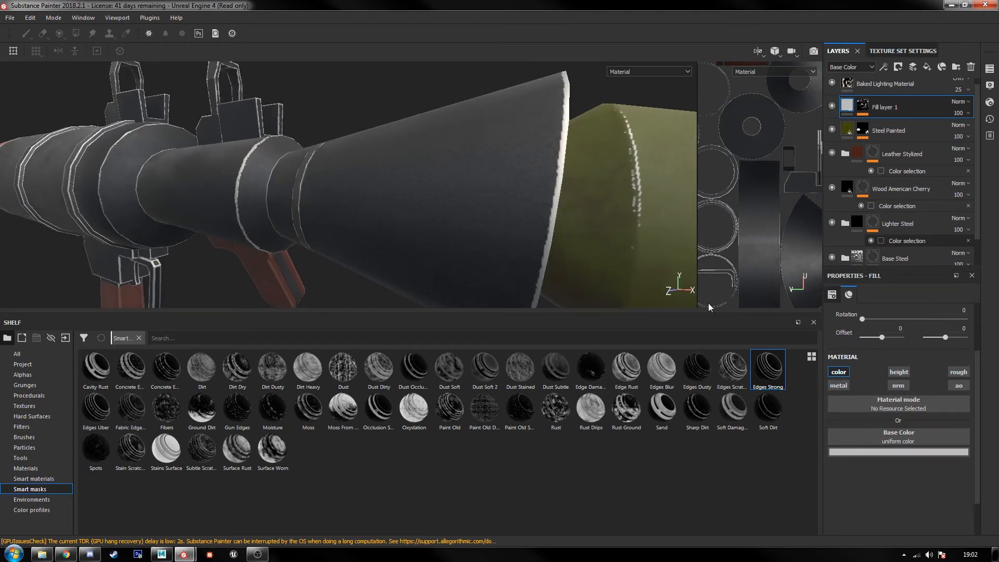
Step: Set Curvature to 0.65 in the Mask Editor generator on the edge-wear fill layer's mask
{"action": "left_click", "coordinate": [862, 106]}
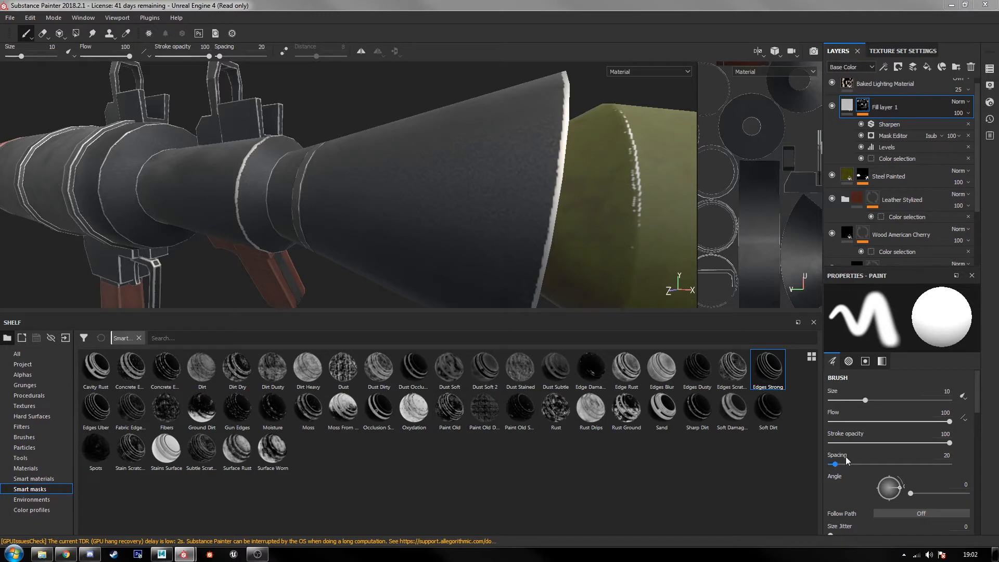
{"action": "scroll", "coordinate": [981, 404], "scroll_direction": "down", "scroll_amount": 6}
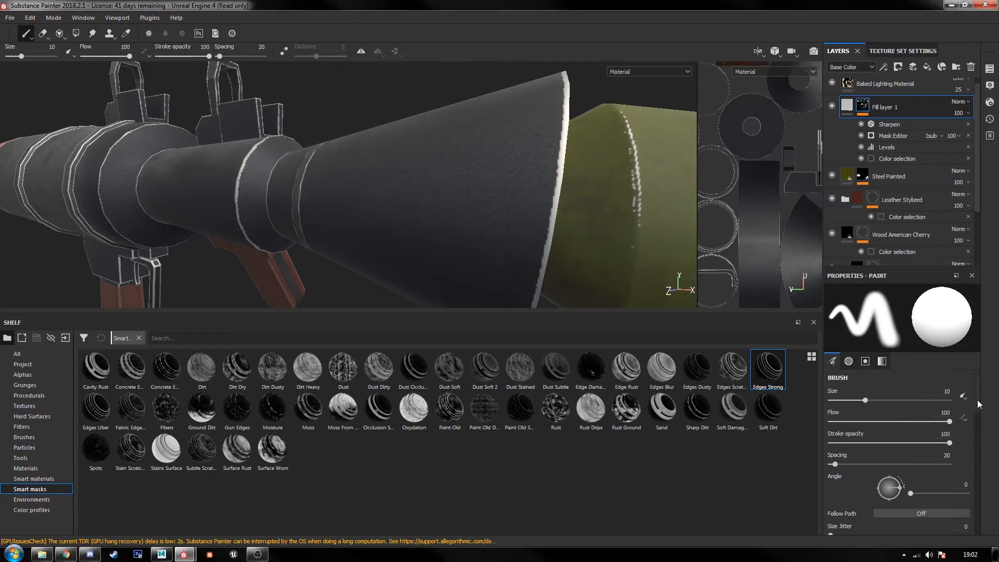
{"action": "left_click", "coordinate": [893, 136]}
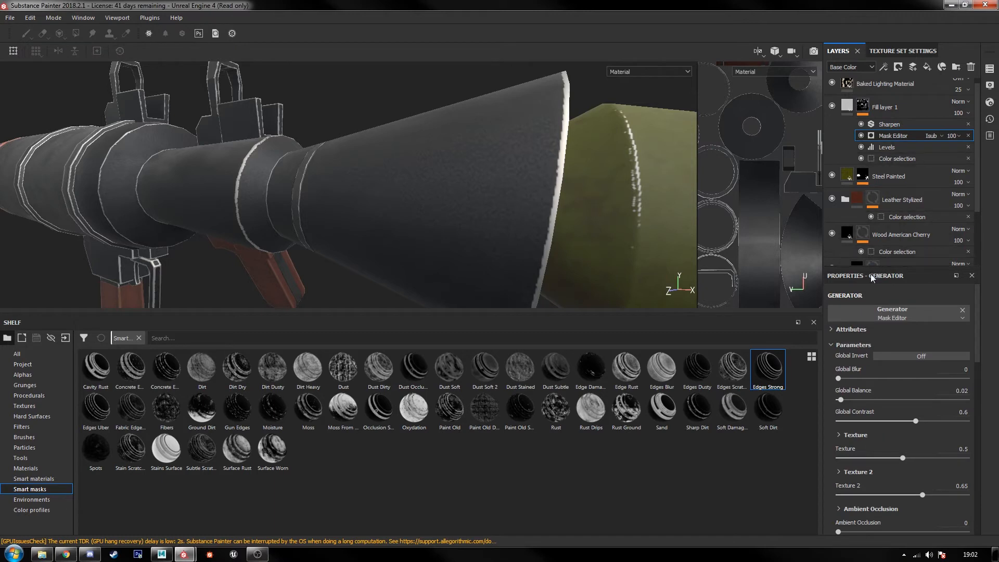
{"action": "left_click", "coordinate": [889, 128]}
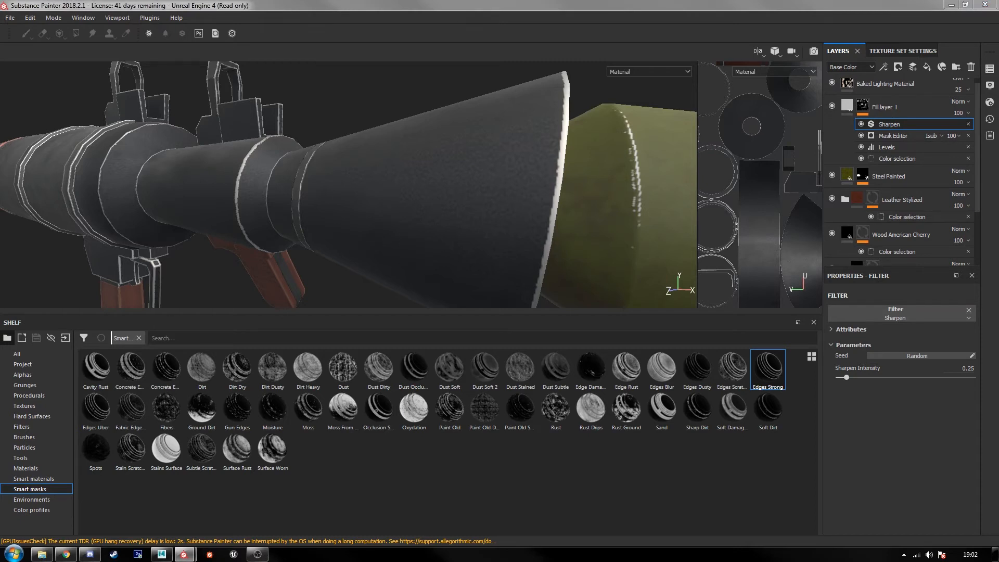
{"action": "left_click", "coordinate": [892, 136]}
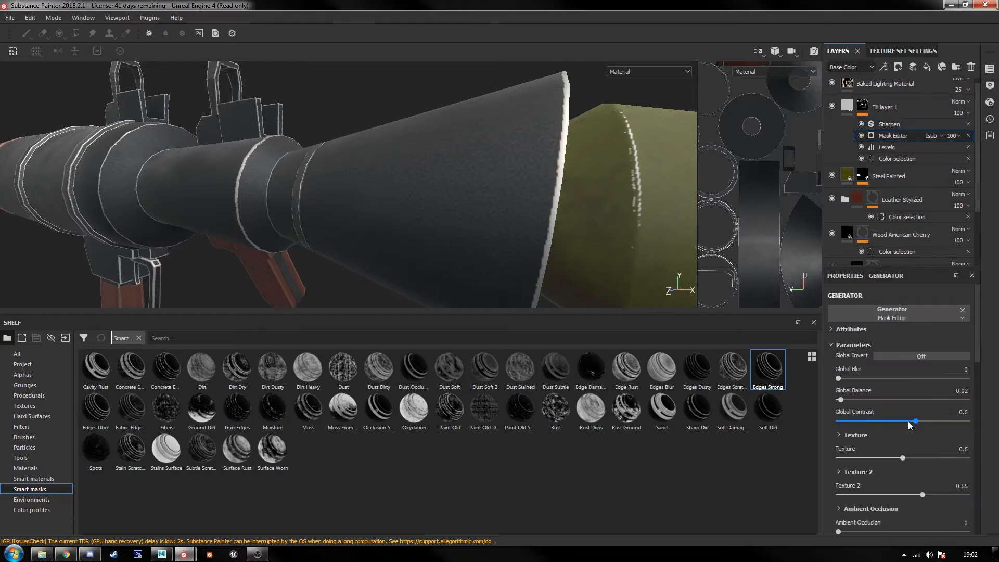
{"action": "scroll", "coordinate": [913, 422], "scroll_direction": "down", "scroll_amount": 1}
{"action": "scroll", "coordinate": [913, 423], "scroll_direction": "down", "scroll_amount": 1}
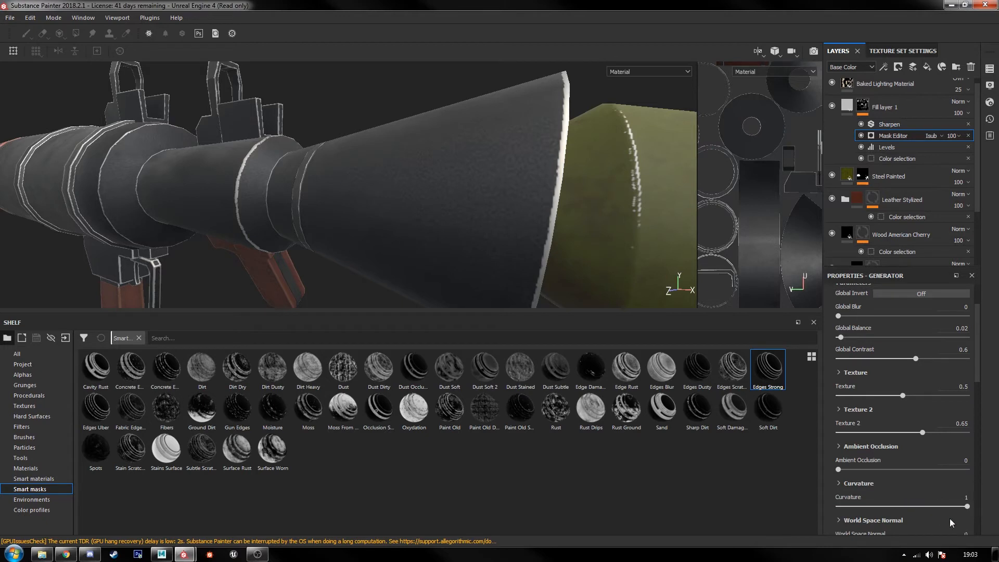
{"action": "mouse_move", "coordinate": [966, 509]}
{"action": "left_mouse_down"}
{"action": "mouse_move", "coordinate": [828, 498]}
{"action": "mouse_move", "coordinate": [969, 506]}
{"action": "left_mouse_up"}
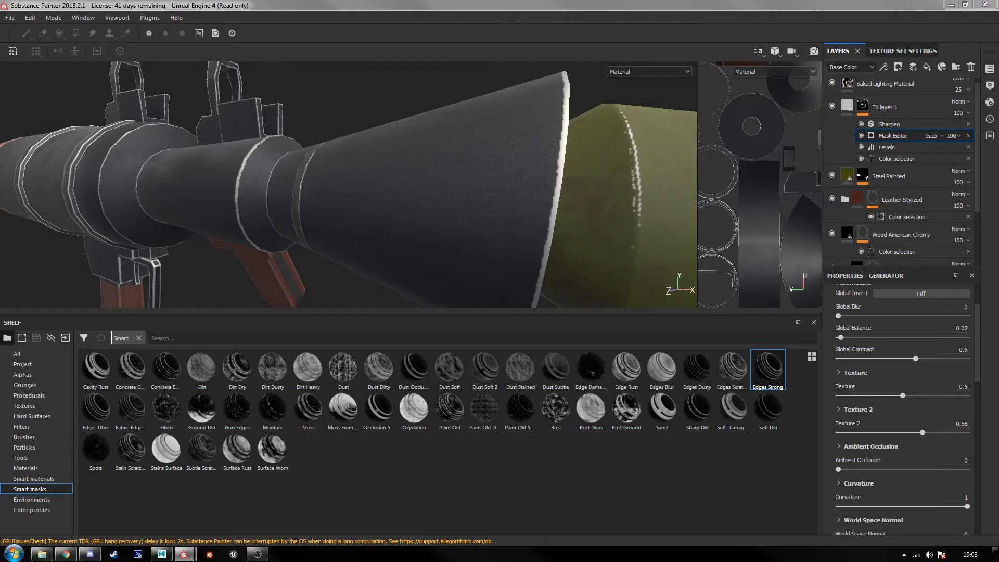
{"action": "left_click_drag", "start_coordinate": [967, 505], "coordinate": [921, 502]}
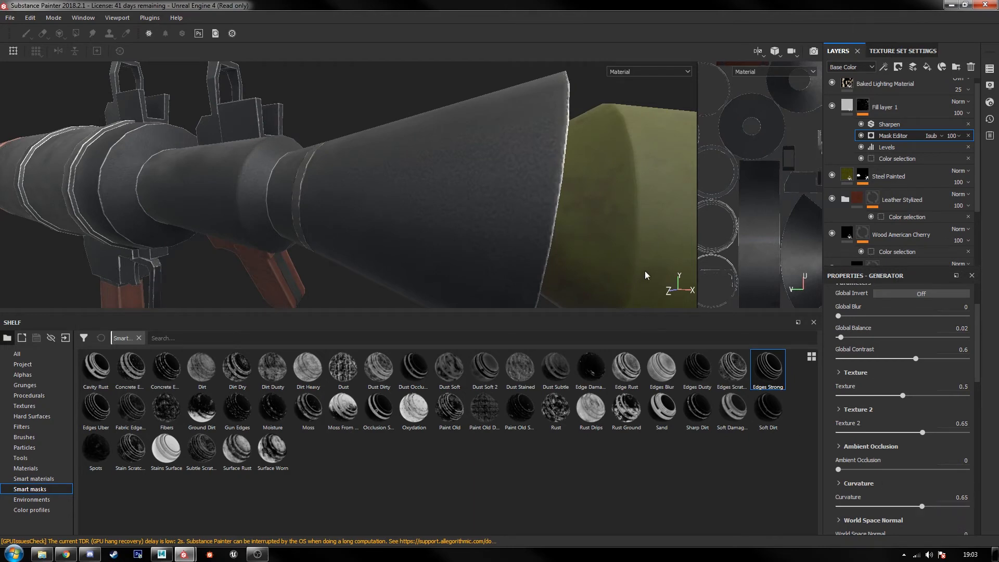
Step: Set the Mask Editor generator's Position Gradient to 0.04 and check the edge wear around the launcher
{"action": "left_click_drag", "start_coordinate": [645, 271], "coordinate": [689, 270], "text": "alt"}
{"action": "left_click_drag", "start_coordinate": [396, 223], "coordinate": [580, 226], "text": "alt"}
{"action": "scroll", "coordinate": [317, 219], "scroll_direction": "up", "scroll_amount": 3}
{"action": "left_click_drag", "start_coordinate": [316, 217], "coordinate": [392, 230], "text": "alt"}
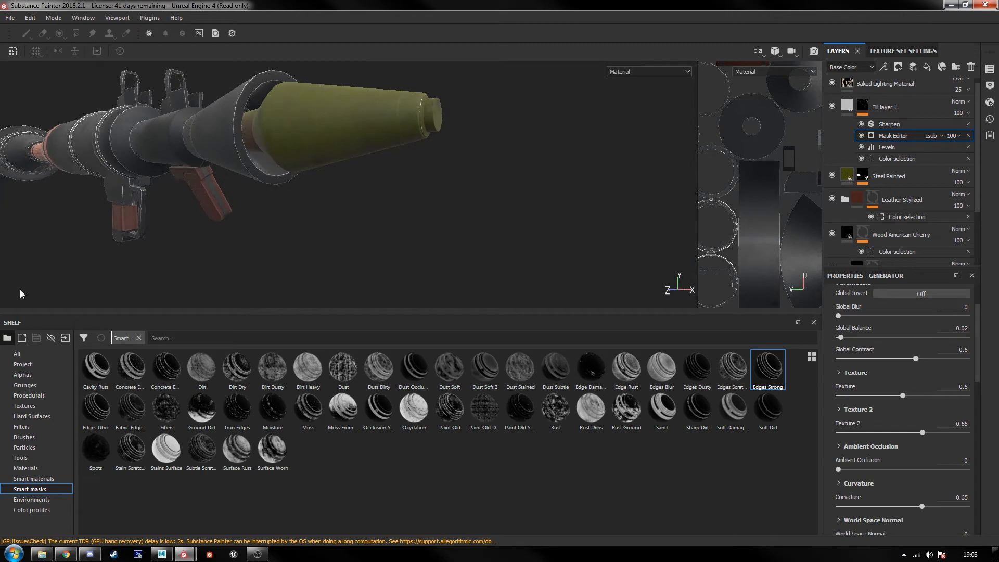
{"action": "scroll", "coordinate": [876, 445], "scroll_direction": "down", "scroll_amount": 3}
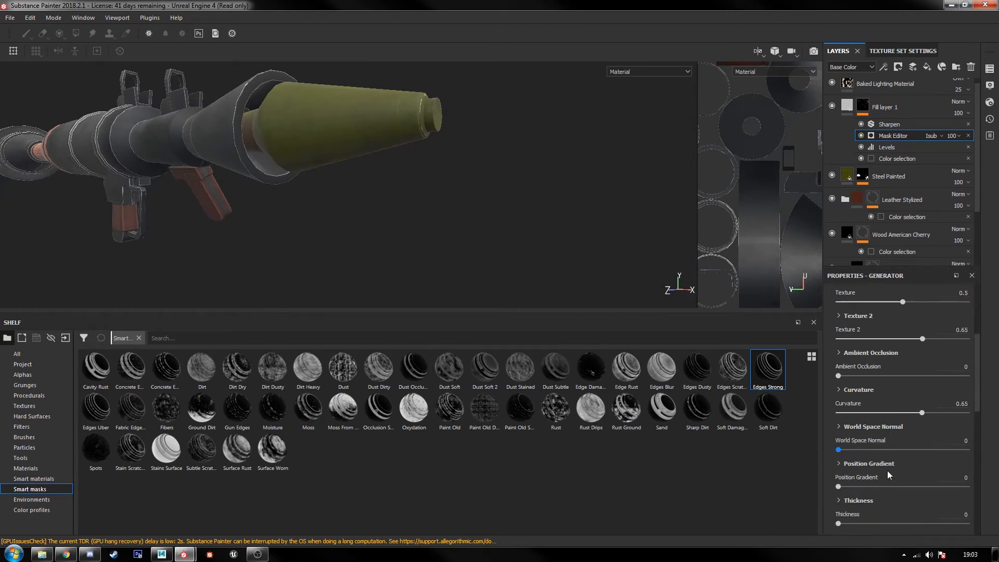
{"action": "left_click", "coordinate": [966, 477]}
{"action": "type", "text": ".04"}
{"action": "key", "text": "Return"}
{"action": "scroll", "coordinate": [440, 147], "scroll_direction": "up", "scroll_amount": 4}
{"action": "middle_click_drag", "start_coordinate": [440, 148], "coordinate": [429, 215], "text": "alt"}
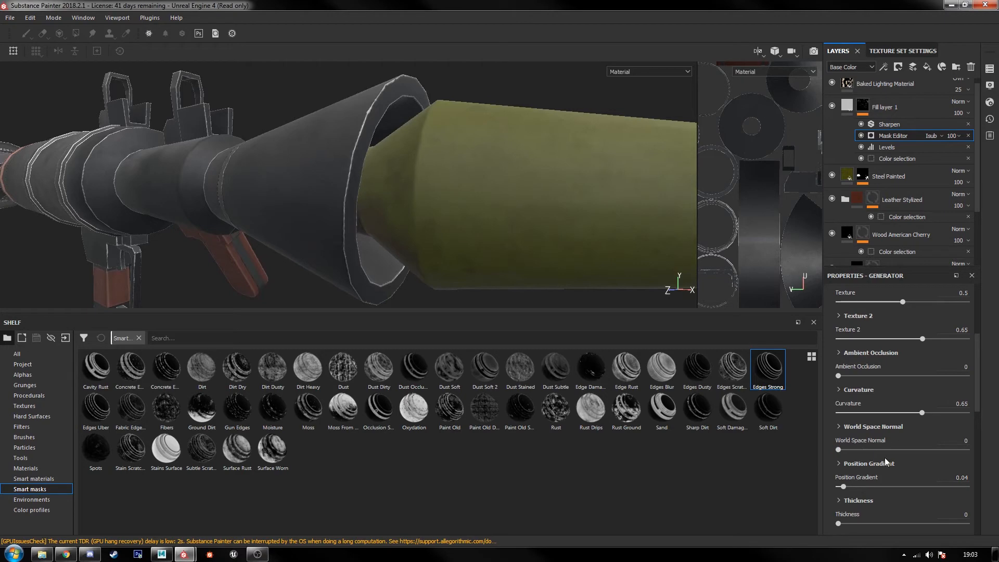
{"action": "left_click", "coordinate": [872, 427]}
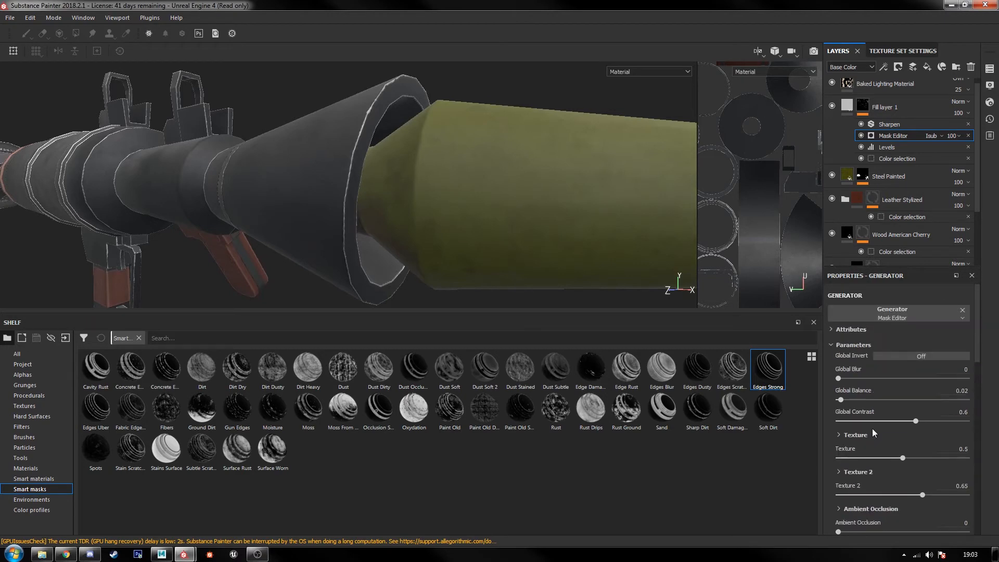
{"action": "scroll", "coordinate": [492, 211], "scroll_direction": "down", "scroll_amount": 2}
{"action": "scroll", "coordinate": [491, 219], "scroll_direction": "down", "scroll_amount": 2}
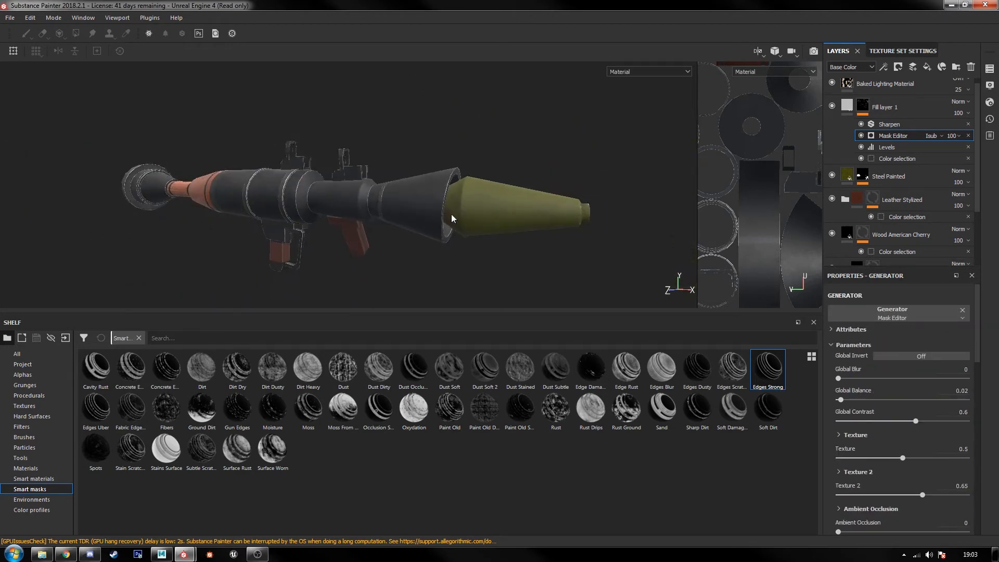
{"action": "left_click_drag", "start_coordinate": [451, 213], "coordinate": [418, 229], "text": "alt"}
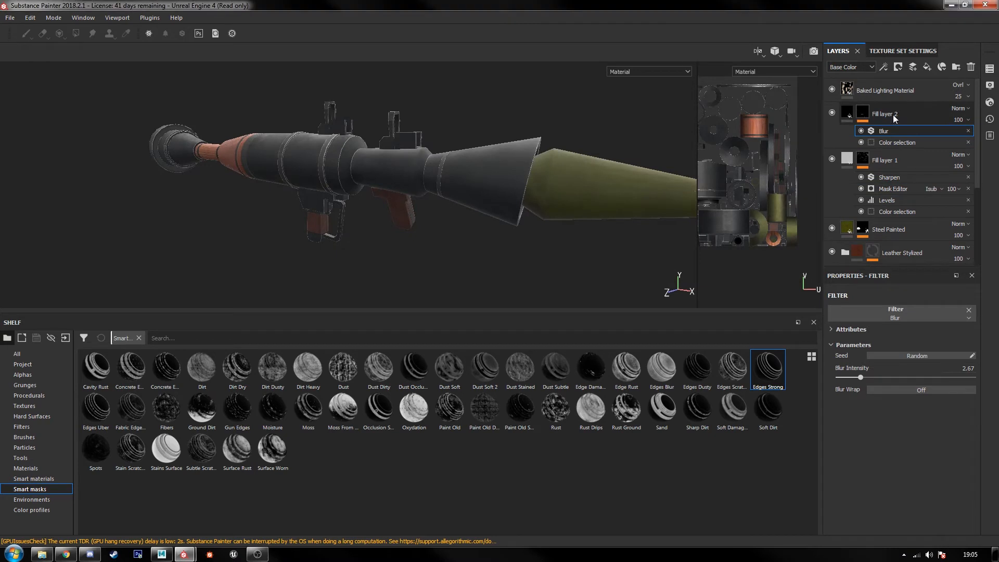
Step: Rename the edge-wear fill layer as Metal Wear
{"action": "left_click", "coordinate": [884, 161]}
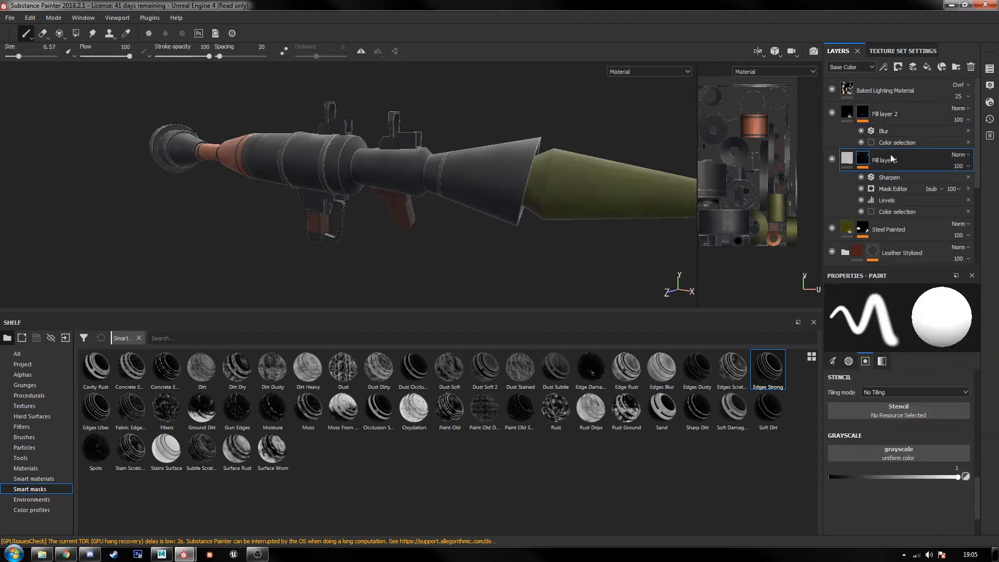
{"action": "double_click", "coordinate": [890, 162]}
{"action": "type", "text": "Metal Wear"}
{"action": "key", "text": "Return"}
Step: Duplicate the Metal Wear layer and rename the upper copy as Wood Darkening
{"action": "key", "text": "ctrl+d"}
{"action": "double_click", "coordinate": [893, 162]}
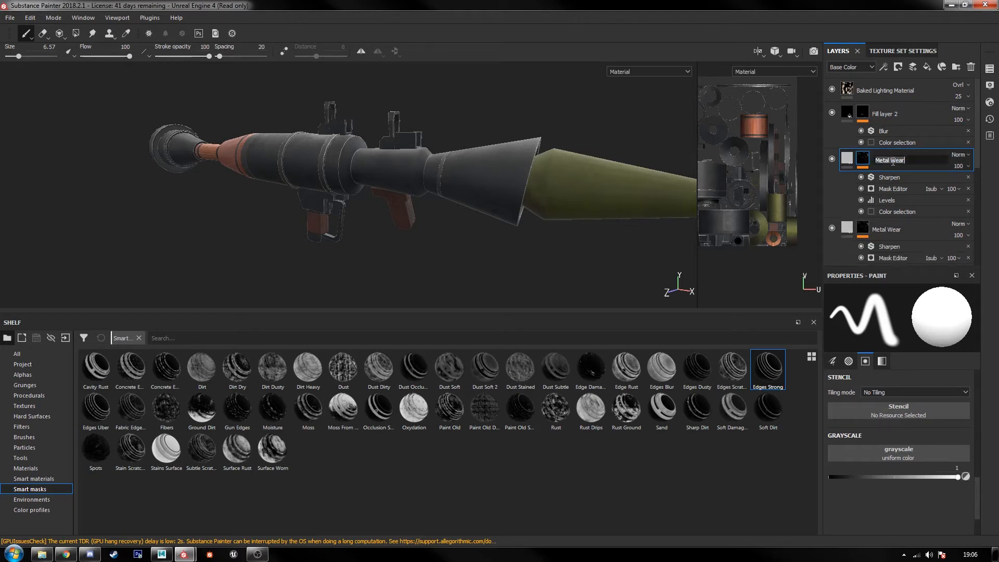
{"action": "type", "text": "Wood Darkening"}
{"action": "key", "text": "Return"}
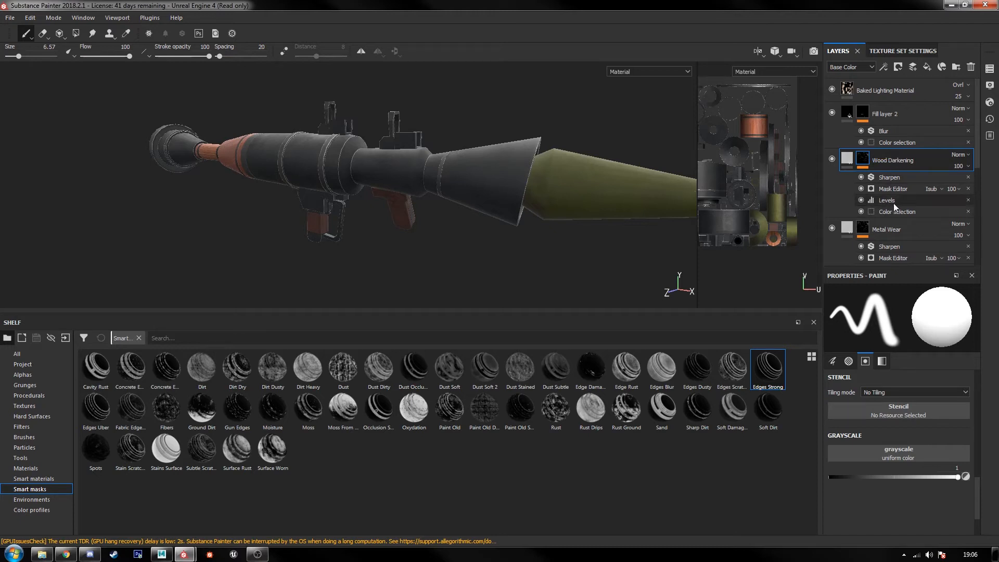
Step: Set the Wood Darkening layer's base color to a dark red of R 0.262, G 0.042, B 0.037
{"action": "left_click", "coordinate": [848, 160]}
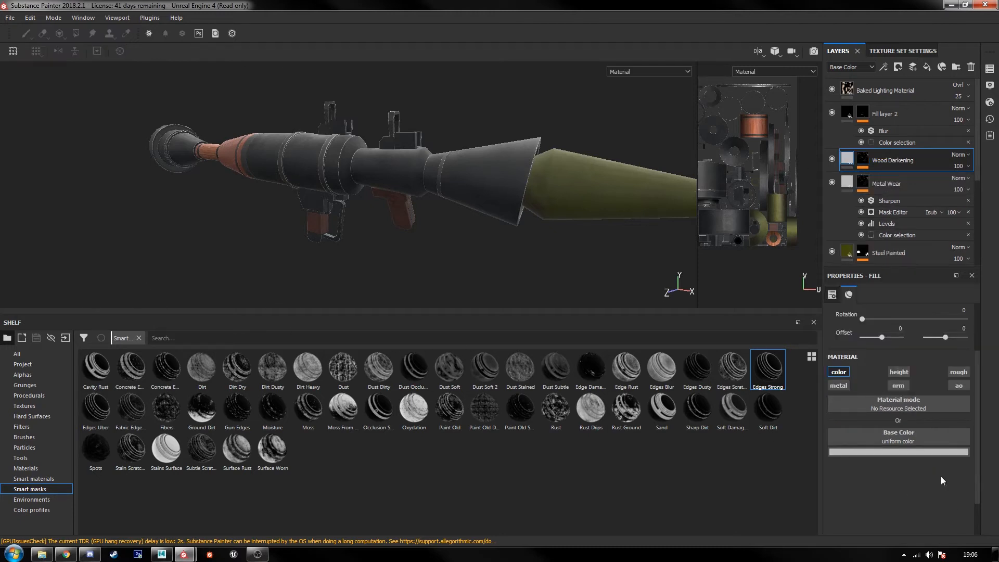
{"action": "left_click", "coordinate": [911, 451]}
{"action": "left_click_drag", "start_coordinate": [903, 332], "coordinate": [0, 336]}
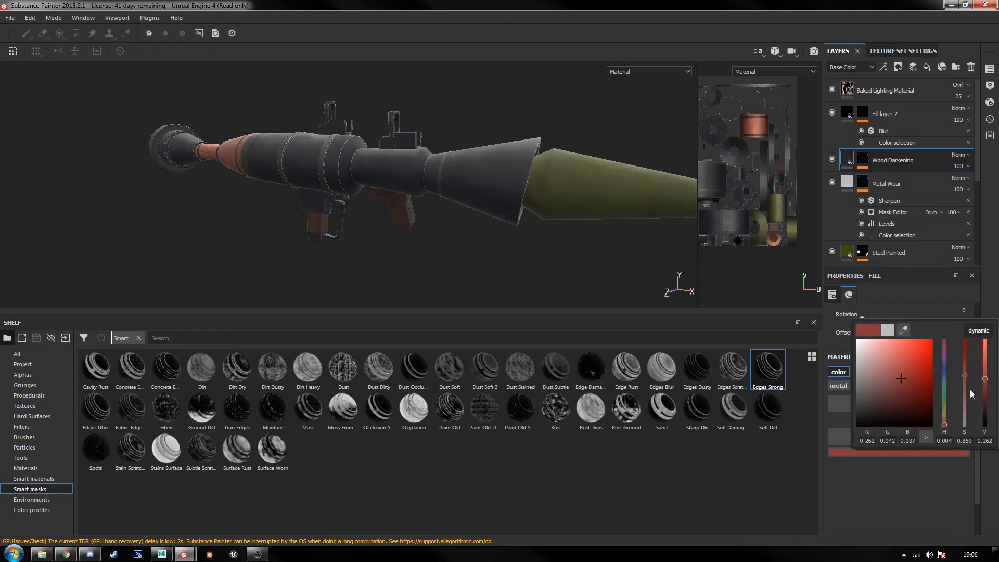
{"action": "left_click", "coordinate": [904, 473]}
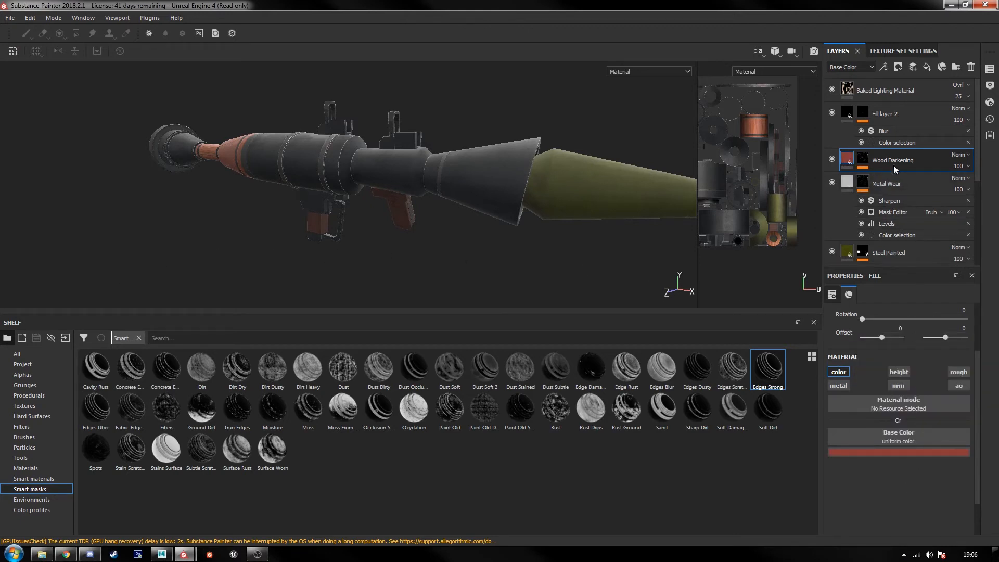
Step: Replace the ID colors in the Wood Darkening mask's color selection with the yellow-green of the wooden tube section
{"action": "left_click", "coordinate": [861, 159]}
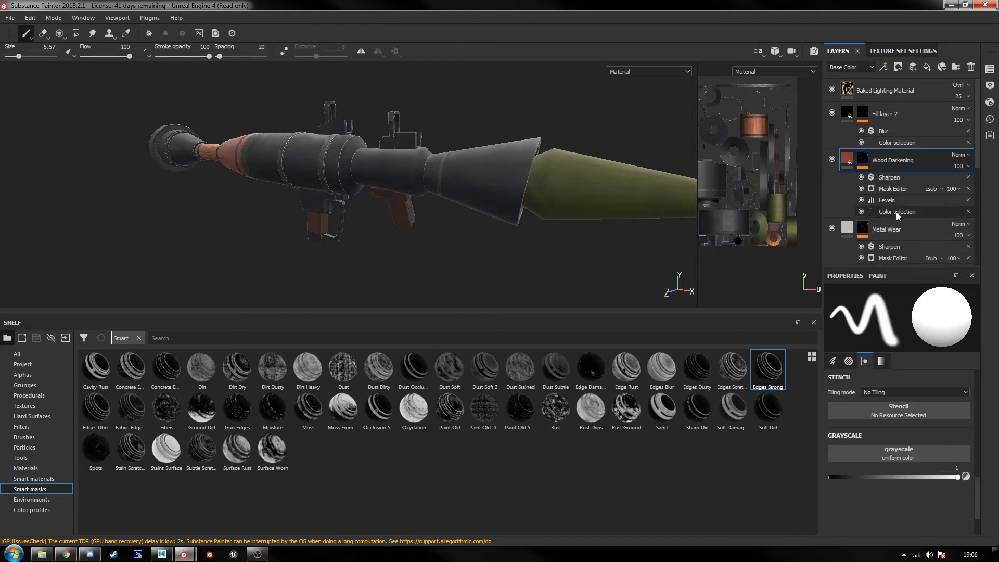
{"action": "left_click", "coordinate": [896, 212]}
{"action": "left_click", "coordinate": [967, 413]}
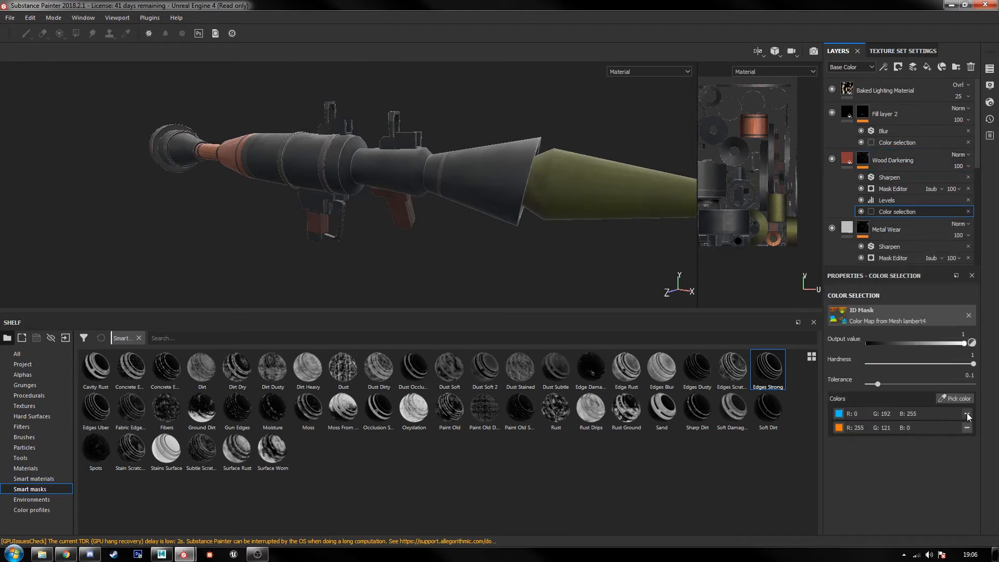
{"action": "left_click", "coordinate": [967, 413]}
{"action": "left_click", "coordinate": [967, 413]}
{"action": "left_click", "coordinate": [939, 398]}
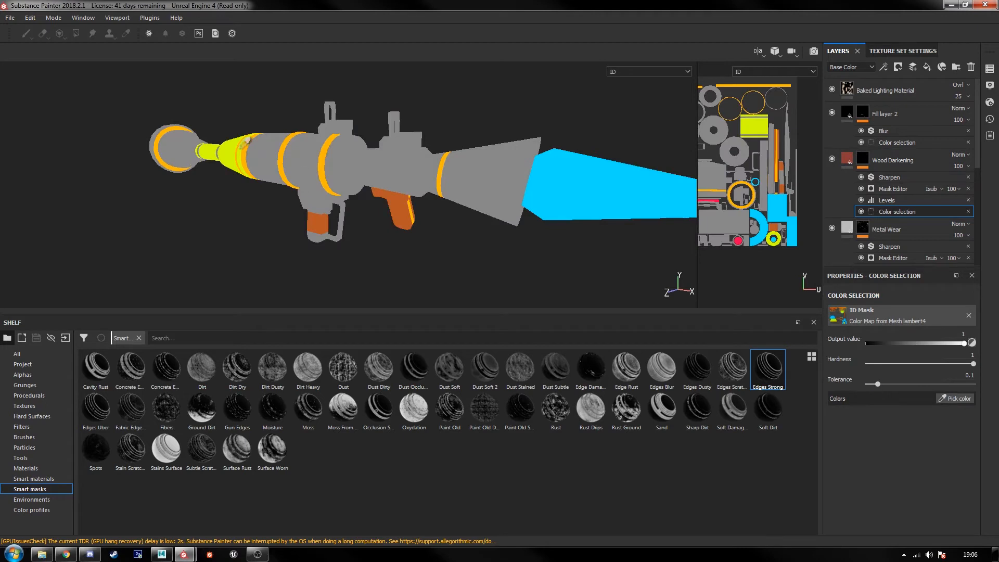
{"action": "left_click", "coordinate": [235, 146]}
Step: Set Global Balance to 0.17 and Global Contrast to 0.38 in the Wood Darkening layer's Mask Editor generator
{"action": "left_click_drag", "start_coordinate": [247, 208], "coordinate": [410, 205], "text": "alt"}
{"action": "scroll", "coordinate": [411, 205], "scroll_direction": "up", "scroll_amount": 6}
{"action": "middle_click_drag", "start_coordinate": [243, 189], "coordinate": [486, 267], "text": "alt"}
{"action": "middle_click_drag", "start_coordinate": [530, 223], "coordinate": [317, 176], "text": "alt"}
{"action": "left_click_drag", "start_coordinate": [218, 151], "coordinate": [339, 170], "text": "alt"}
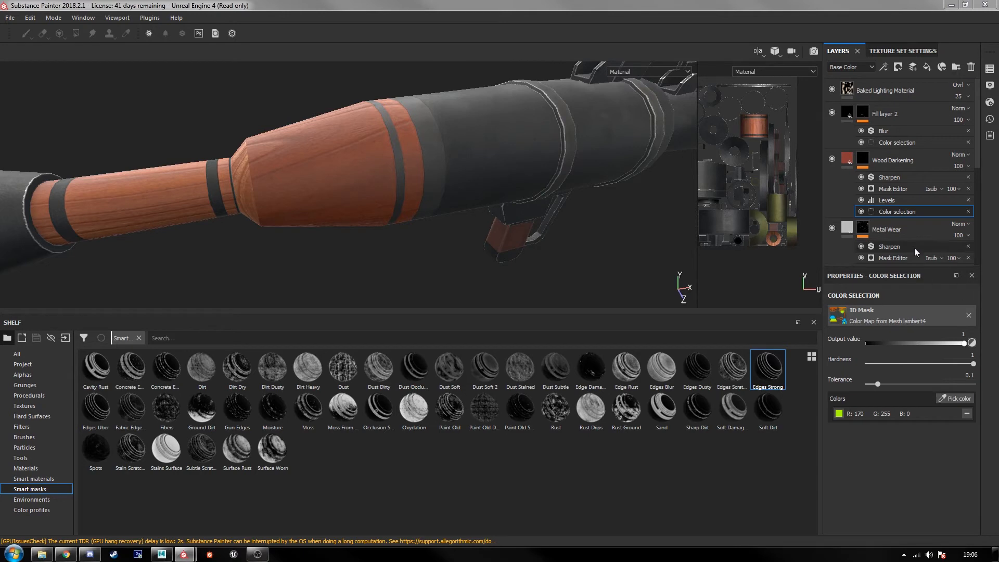
{"action": "left_click", "coordinate": [897, 190]}
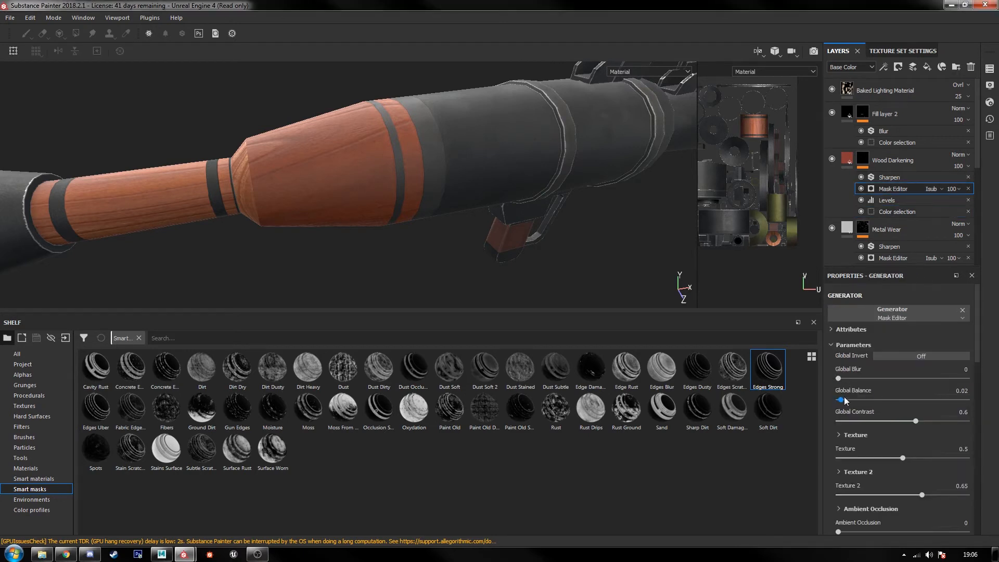
{"action": "left_click_drag", "start_coordinate": [921, 403], "coordinate": [996, 409]}
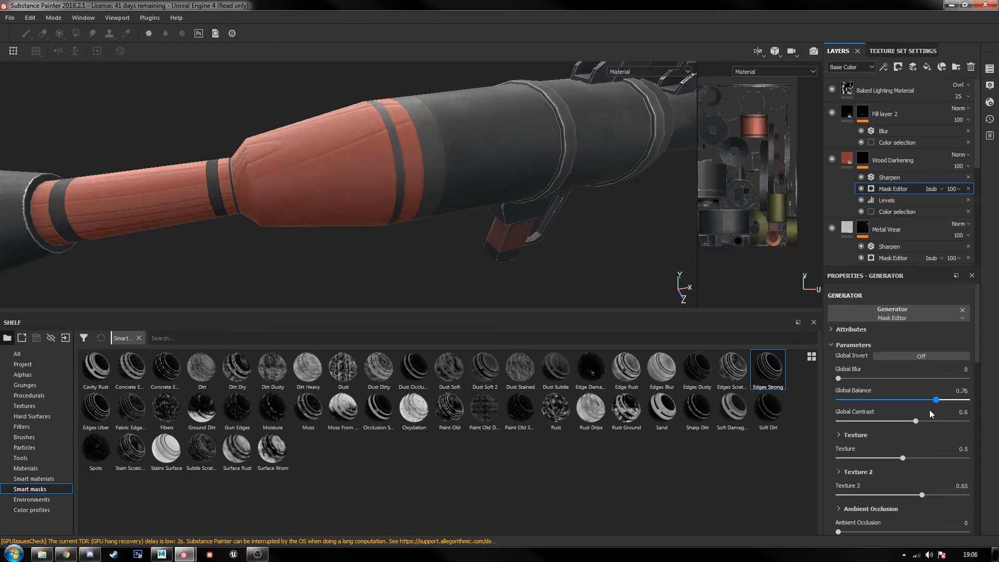
{"action": "left_click_drag", "start_coordinate": [873, 412], "coordinate": [878, 413]}
{"action": "right_click_drag", "start_coordinate": [491, 188], "coordinate": [446, 193], "text": "shift"}
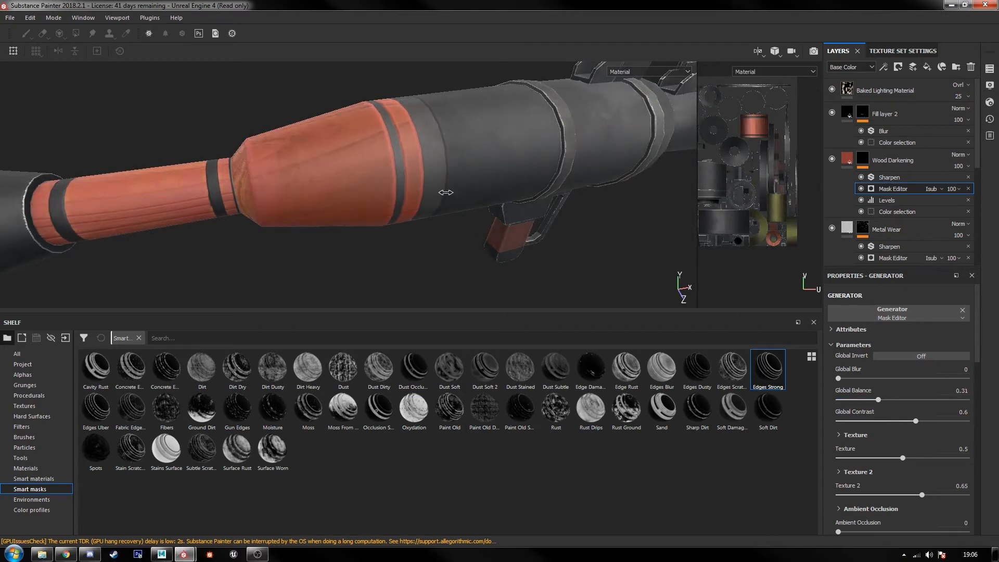
{"action": "mouse_move", "coordinate": [446, 192]}
{"action": "left_mouse_down", "text": "alt"}
{"action": "mouse_move", "coordinate": [456, 211]}
{"action": "mouse_move", "coordinate": [473, 196]}
{"action": "mouse_move", "coordinate": [440, 211]}
{"action": "left_mouse_up", "text": "alt"}
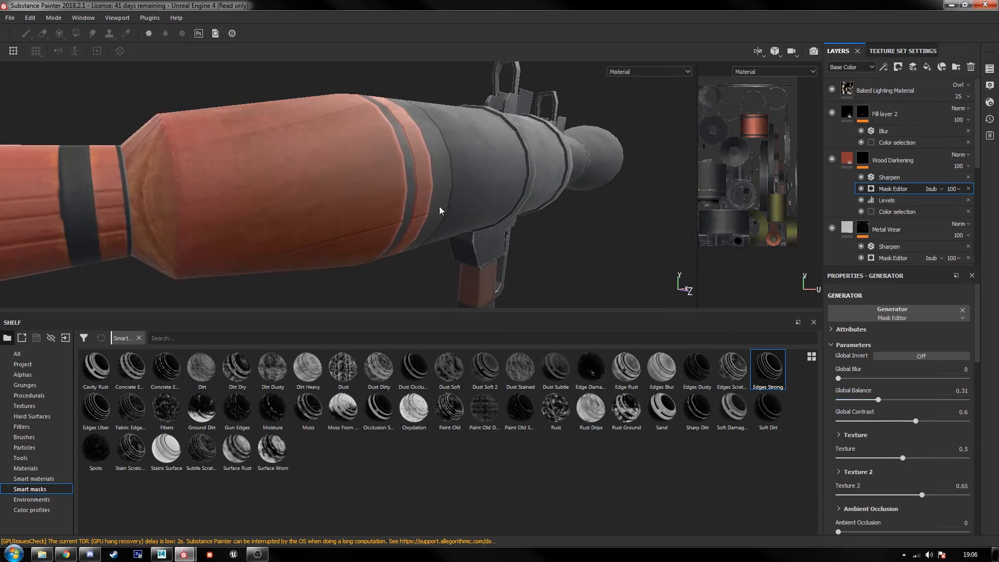
{"action": "mouse_move", "coordinate": [872, 401]}
{"action": "left_mouse_down"}
{"action": "mouse_move", "coordinate": [843, 400]}
{"action": "mouse_move", "coordinate": [860, 398]}
{"action": "left_mouse_up"}
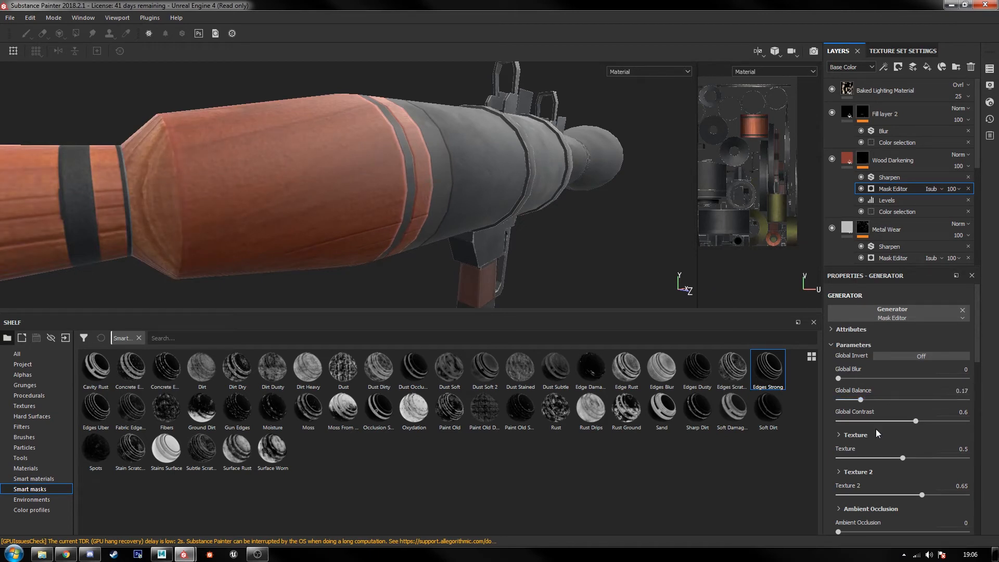
{"action": "left_click_drag", "start_coordinate": [916, 420], "coordinate": [885, 436]}
{"action": "scroll", "coordinate": [903, 451], "scroll_direction": "down", "scroll_amount": 1}
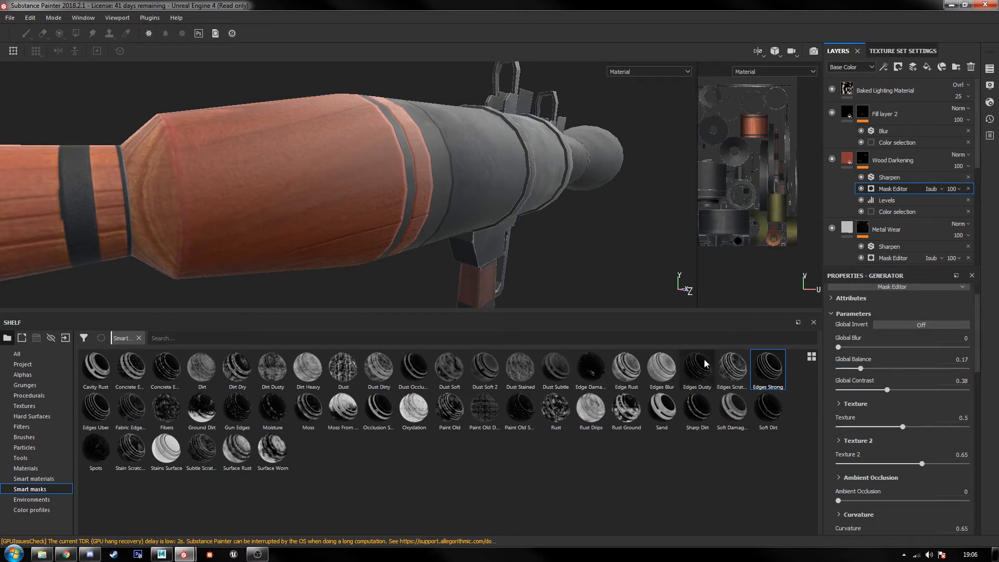
Step: Compare the wooden section with the Wood Darkening layer hidden and shown, and examine the tube and grips up close
{"action": "mouse_move", "coordinate": [395, 234]}
{"action": "left_mouse_down", "text": "alt"}
{"action": "mouse_move", "coordinate": [361, 225]}
{"action": "mouse_move", "coordinate": [398, 239]}
{"action": "left_mouse_up", "text": "alt"}
{"action": "middle_click_drag", "start_coordinate": [399, 239], "coordinate": [417, 246], "text": "alt"}
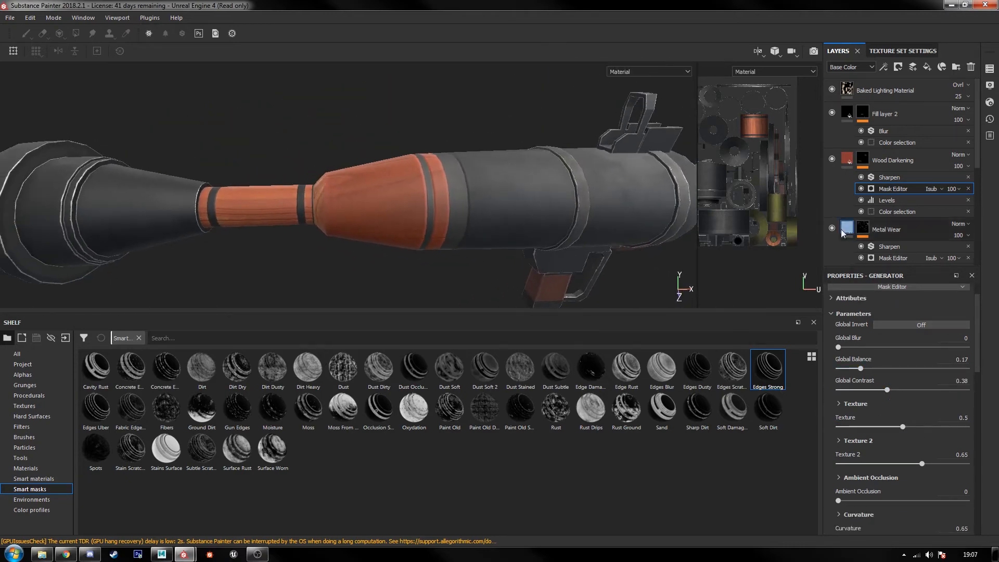
{"action": "left_click", "coordinate": [831, 160]}
{"action": "left_click", "coordinate": [831, 160]}
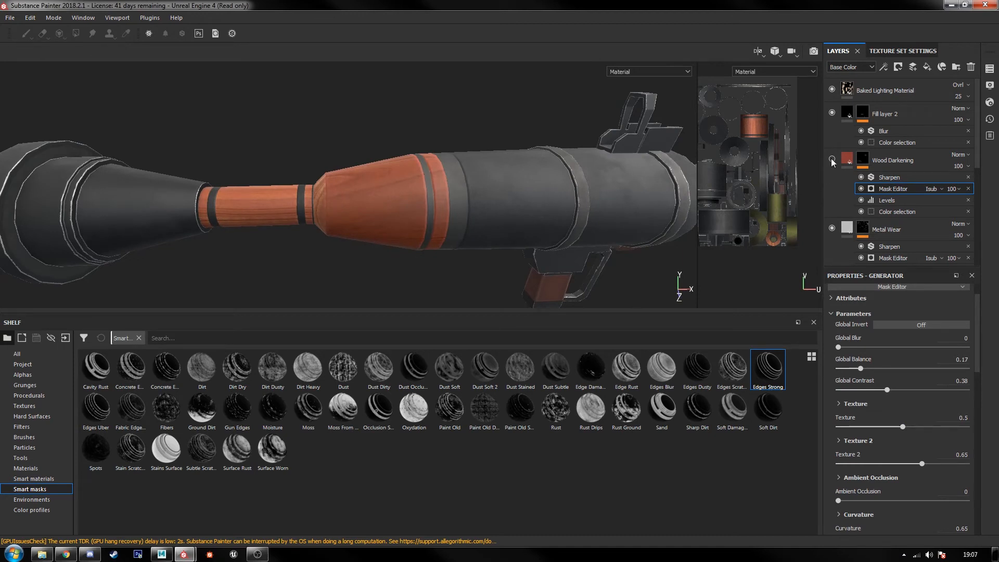
{"action": "left_click_drag", "start_coordinate": [564, 261], "coordinate": [388, 232], "text": "alt"}
{"action": "scroll", "coordinate": [445, 228], "scroll_direction": "down", "scroll_amount": 3}
{"action": "left_click_drag", "start_coordinate": [465, 246], "coordinate": [430, 210], "text": "alt"}
{"action": "middle_click_drag", "start_coordinate": [268, 236], "coordinate": [359, 227], "text": "alt"}
{"action": "scroll", "coordinate": [359, 227], "scroll_direction": "up", "scroll_amount": 8}
{"action": "middle_click_drag", "start_coordinate": [357, 267], "coordinate": [406, 232], "text": "alt"}
{"action": "scroll", "coordinate": [453, 168], "scroll_direction": "down", "scroll_amount": 3}
{"action": "scroll", "coordinate": [406, 232], "scroll_direction": "down", "scroll_amount": 2}
{"action": "middle_click_drag", "start_coordinate": [451, 200], "coordinate": [376, 256], "text": "alt"}
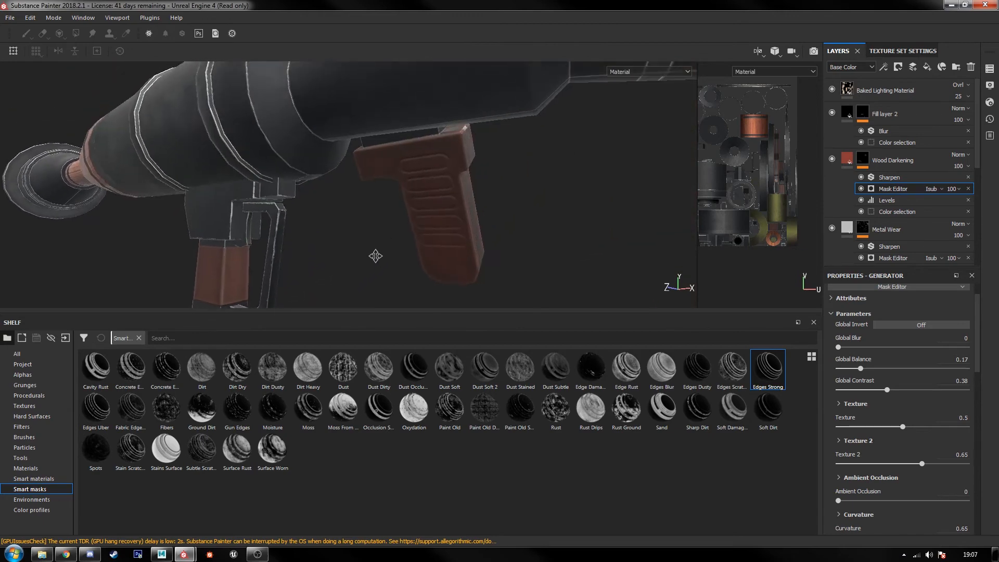
{"action": "scroll", "coordinate": [404, 239], "scroll_direction": "down", "scroll_amount": 4}
{"action": "left_click_drag", "start_coordinate": [403, 238], "coordinate": [426, 236], "text": "alt"}
{"action": "middle_click_drag", "start_coordinate": [427, 236], "coordinate": [341, 225], "text": "alt"}
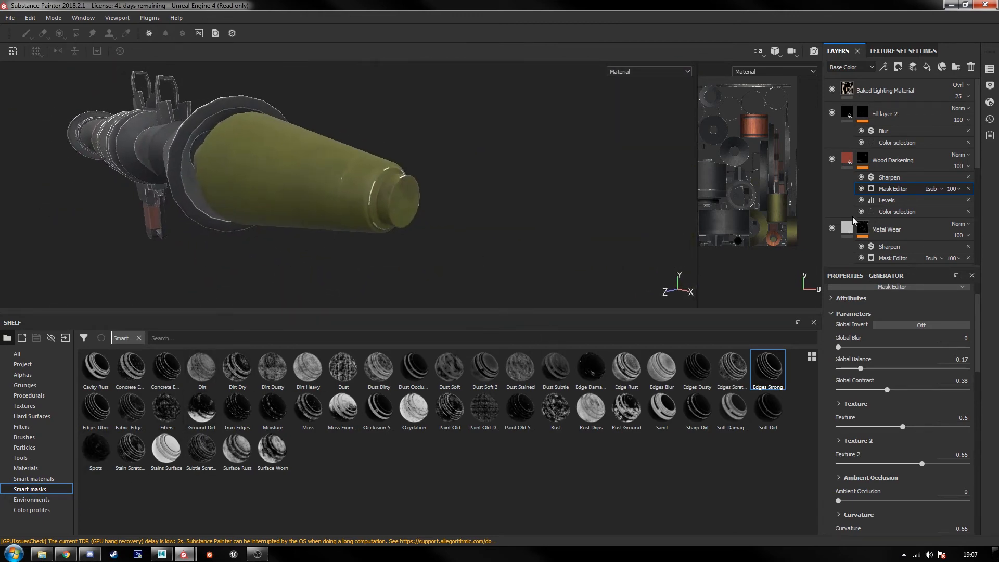
{"action": "left_click", "coordinate": [885, 232]}
{"action": "scroll", "coordinate": [884, 232], "scroll_direction": "down", "scroll_amount": 1}
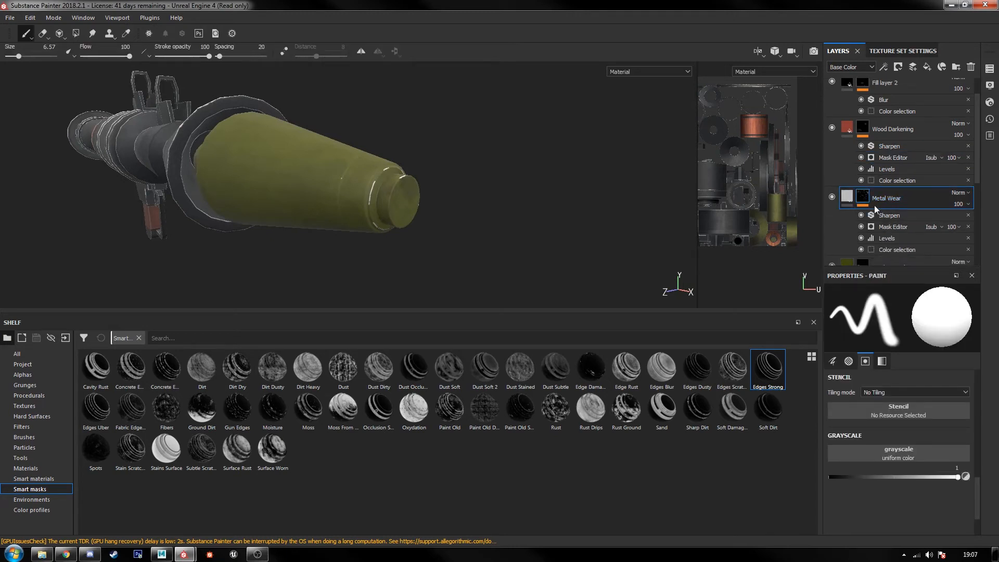
{"action": "scroll", "coordinate": [884, 205], "scroll_direction": "down", "scroll_amount": 1}
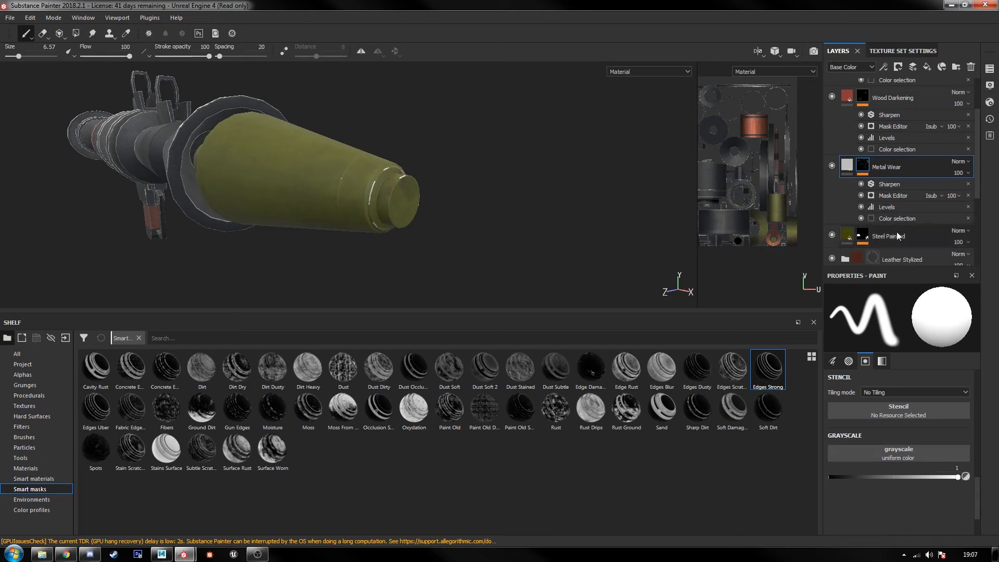
{"action": "left_click", "coordinate": [897, 232]}
{"action": "left_click", "coordinate": [881, 171]}
{"action": "right_click", "coordinate": [886, 170]}
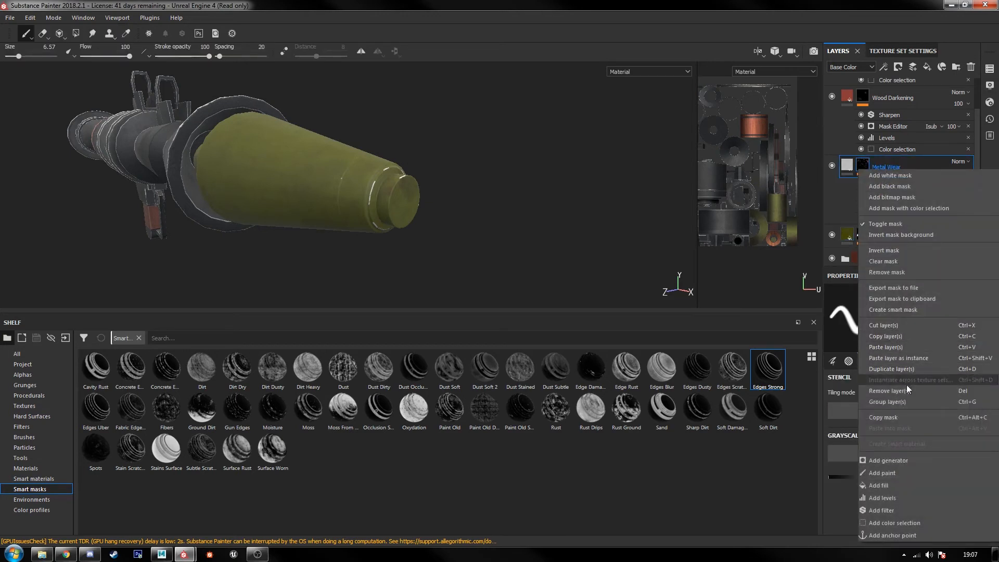
{"action": "left_click", "coordinate": [913, 417]}
{"action": "left_click", "coordinate": [885, 238]}
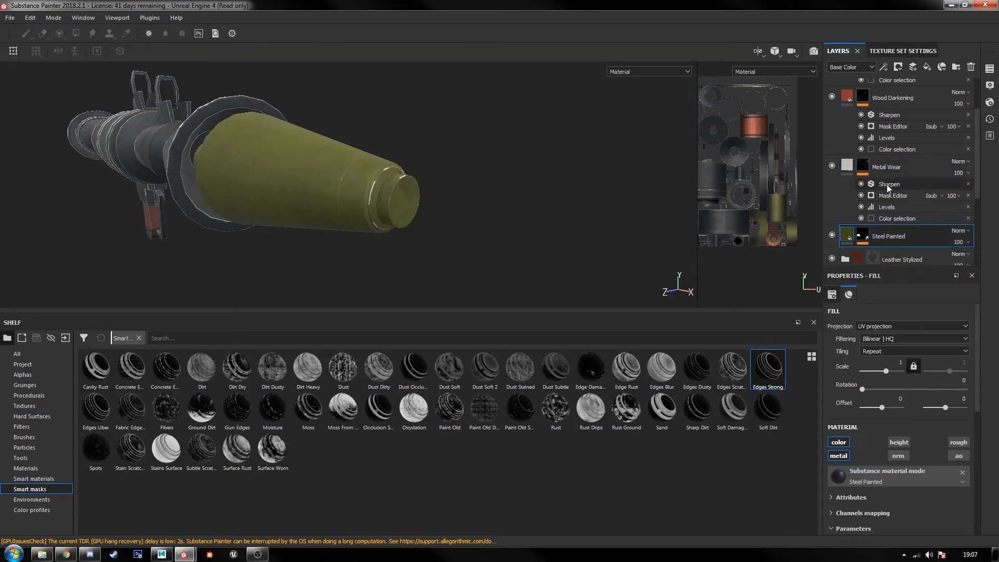
{"action": "left_click", "coordinate": [881, 162]}
{"action": "left_click", "coordinate": [899, 184]}
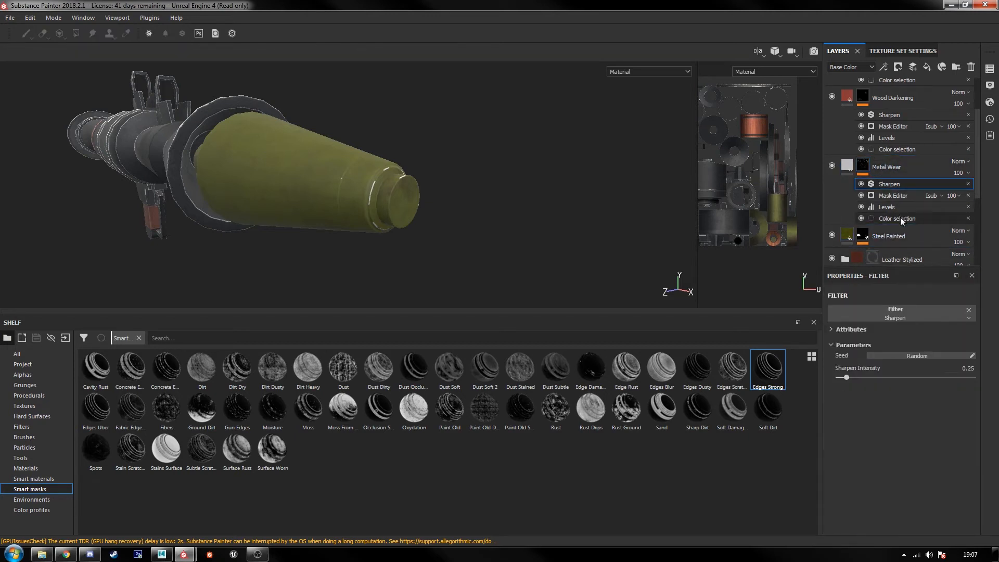
{"action": "left_click", "coordinate": [898, 173]}
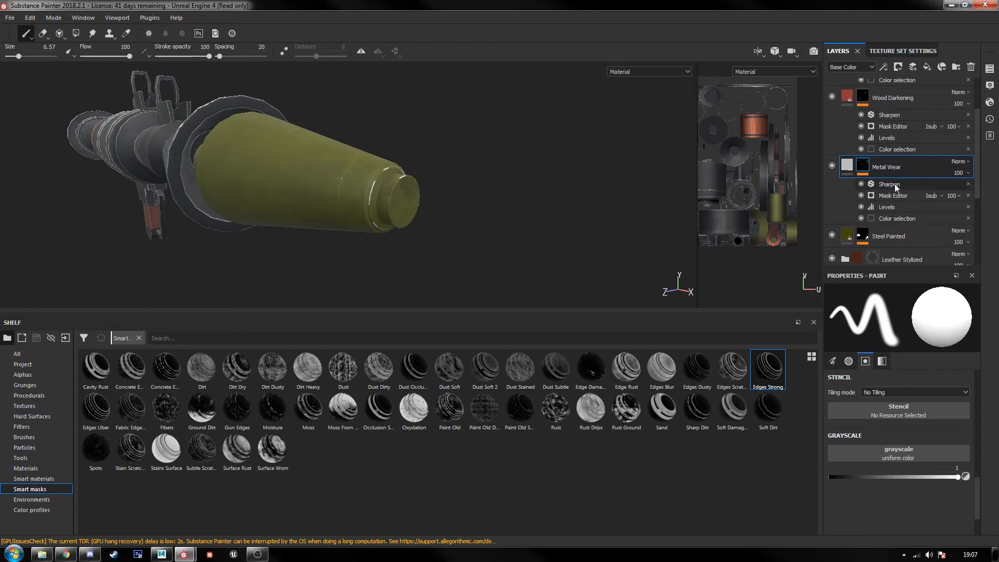
Step: Duplicate the Metal Wear layer and rename the copy Warhead Wear
{"action": "scroll", "coordinate": [892, 186], "scroll_direction": "down", "scroll_amount": 1}
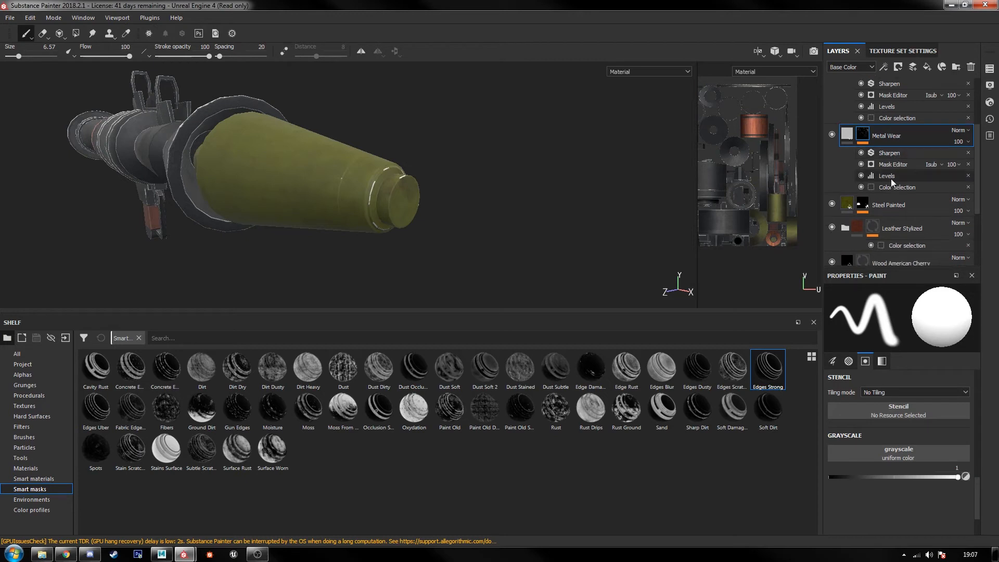
{"action": "right_click", "coordinate": [885, 133]}
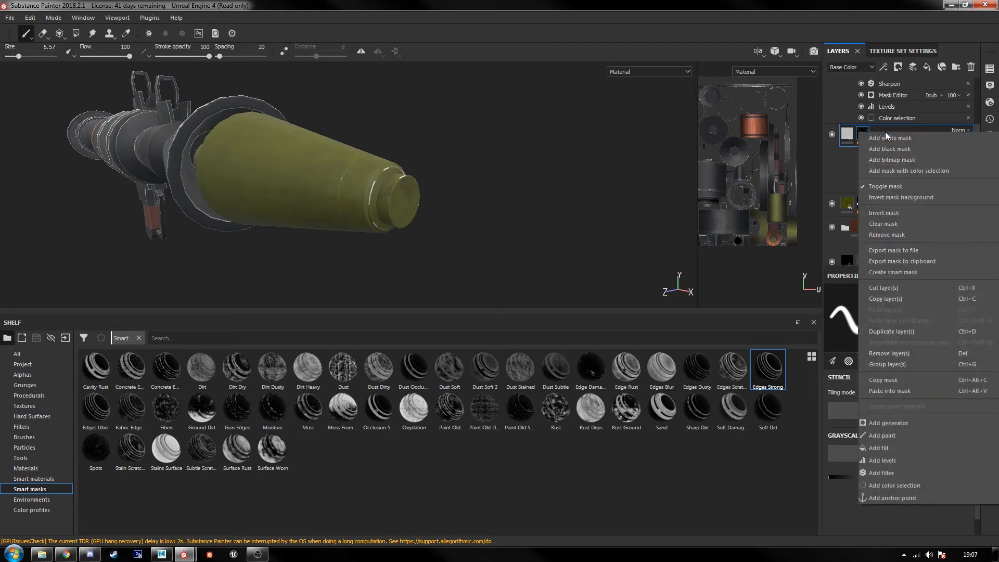
{"action": "left_click", "coordinate": [907, 331]}
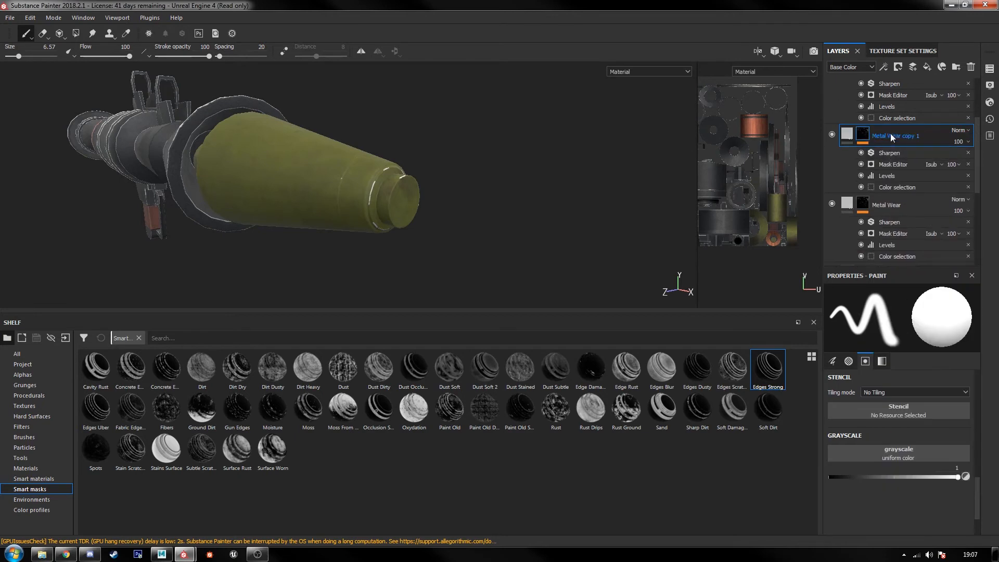
{"action": "double_click", "coordinate": [890, 134]}
{"action": "type", "text": "Warhead Wear"}
{"action": "key", "text": "Return"}
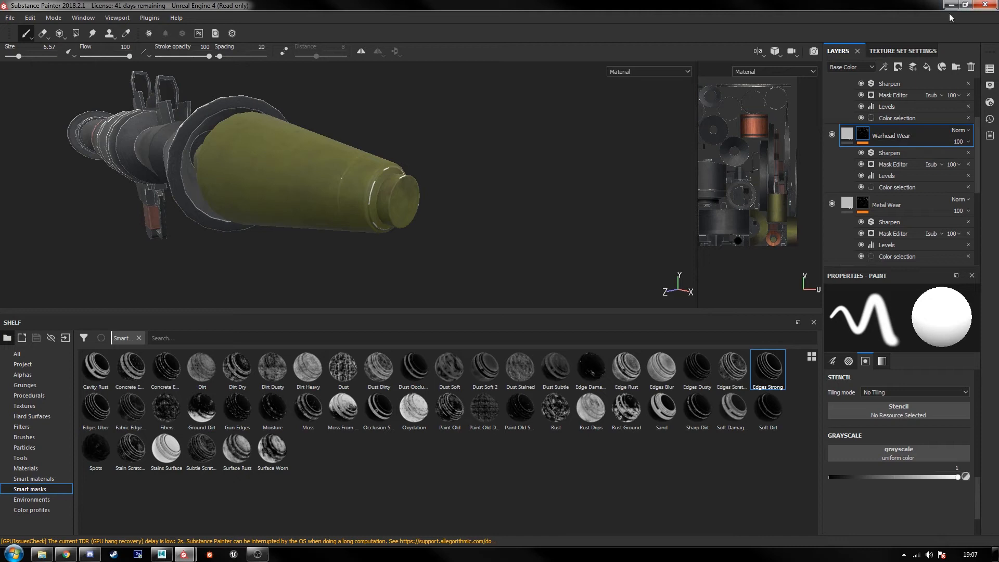
Step: Remove the dark grey and orange ID colors from the Warhead Wear mask's color selection, keeping only the blue
{"action": "left_click", "coordinate": [957, 189]}
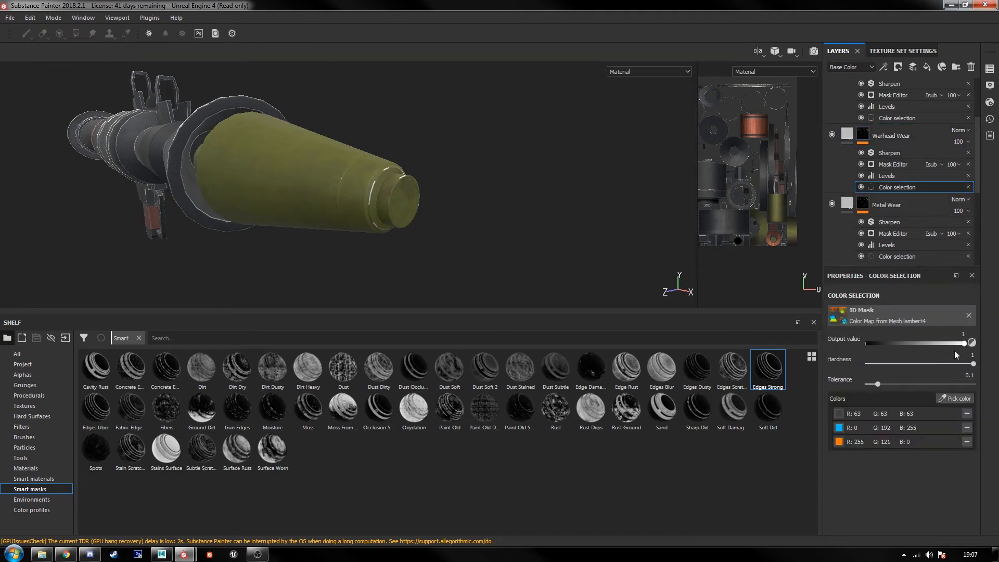
{"action": "left_click", "coordinate": [967, 442]}
{"action": "left_click", "coordinate": [966, 414]}
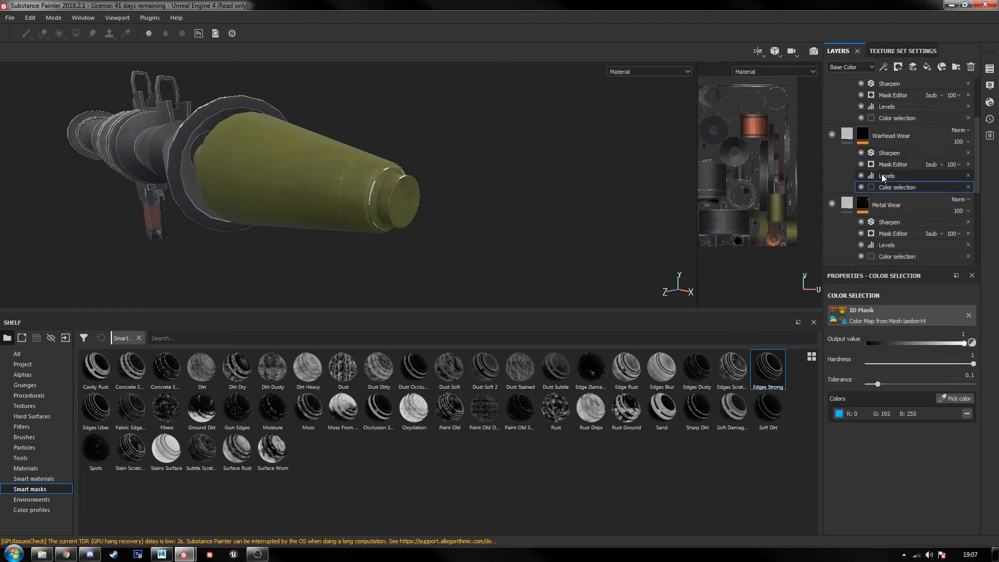
Step: Search the resources for a metal or steel texture and assign the Steel Rough material to the Warhead Wear layer's base color
{"action": "left_click", "coordinate": [847, 135]}
{"action": "scroll", "coordinate": [879, 448], "scroll_direction": "down", "scroll_amount": 3}
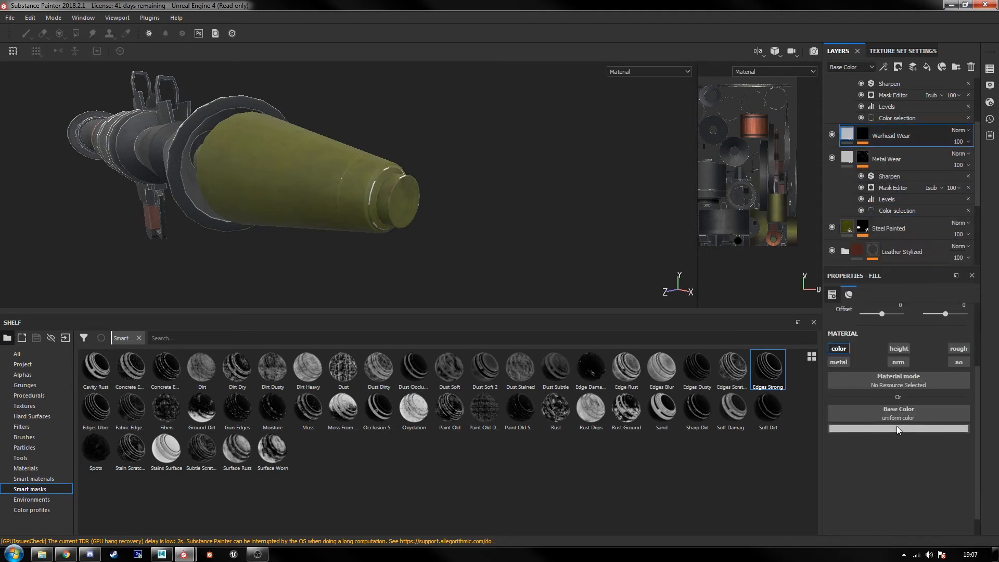
{"action": "left_click", "coordinate": [897, 425]}
{"action": "left_click", "coordinate": [909, 415]}
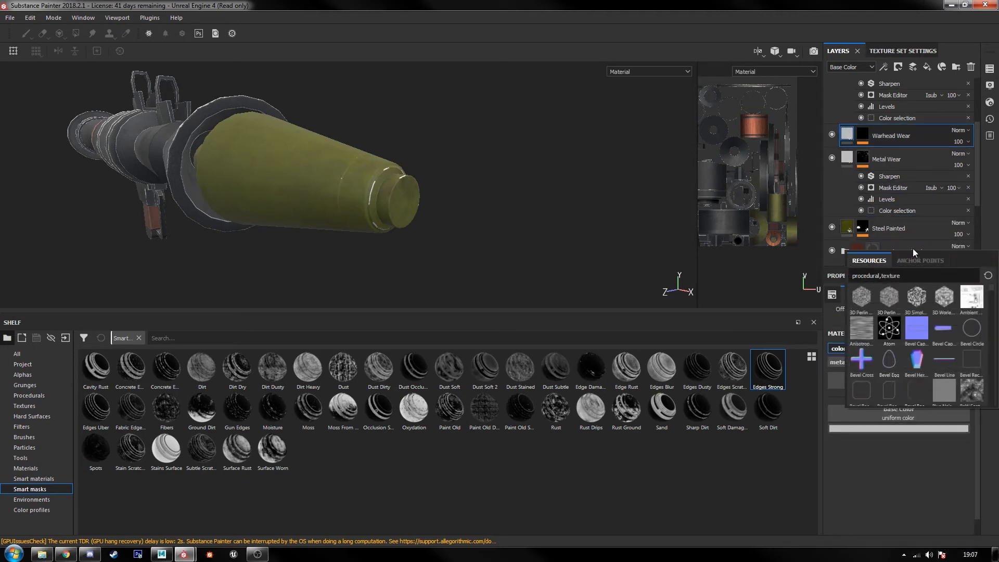
{"action": "type", "text": "meta"}
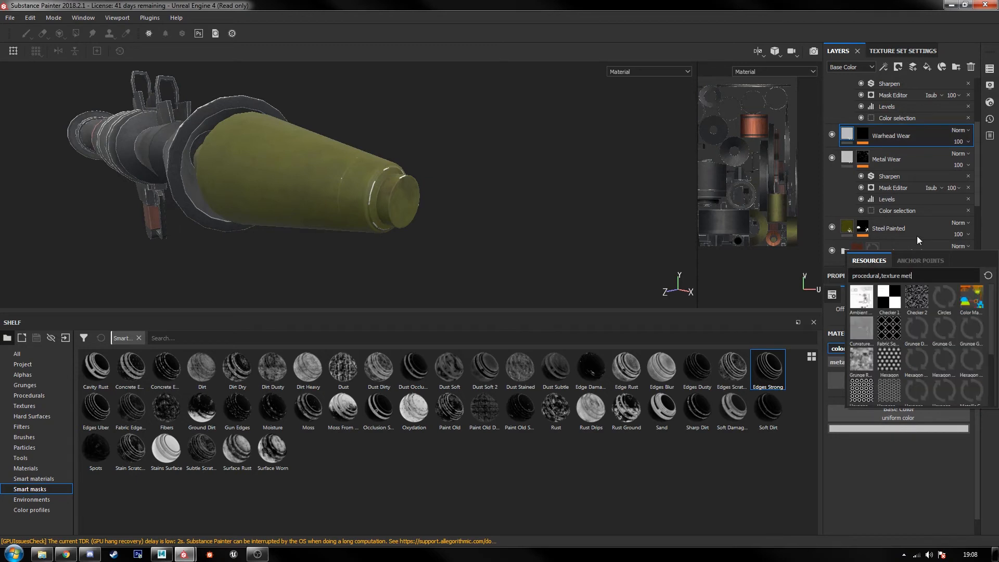
{"action": "key", "text": "BackSpace"}
{"action": "key", "text": "BackSpace"}
{"action": "key", "text": "BackSpace"}
{"action": "key", "text": "BackSpace"}
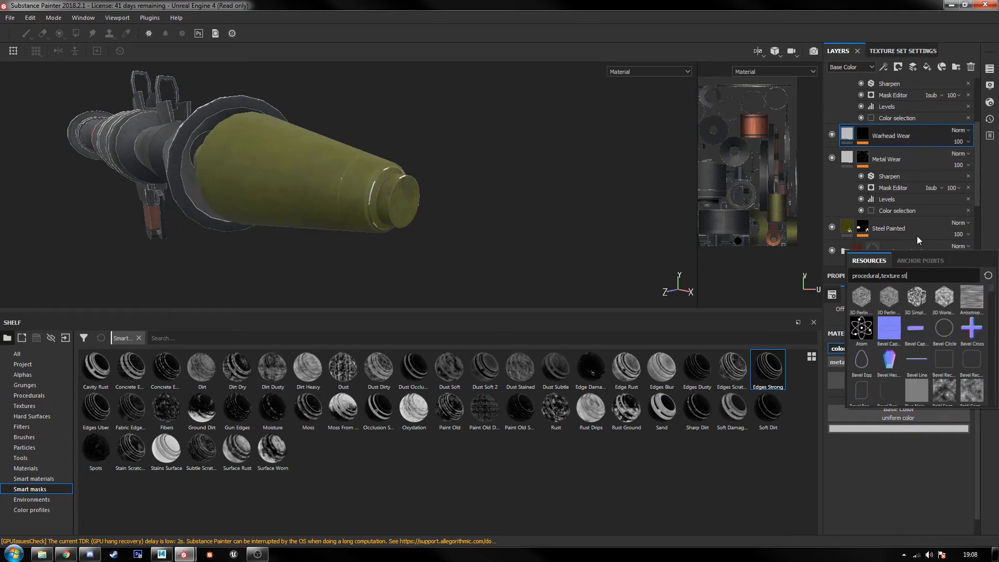
{"action": "type", "text": "steel"}
{"action": "key", "text": "BackSpace"}
{"action": "key", "text": "BackSpace"}
{"action": "key", "text": "BackSpace"}
{"action": "key", "text": "BackSpace"}
{"action": "left_click", "coordinate": [26, 469]}
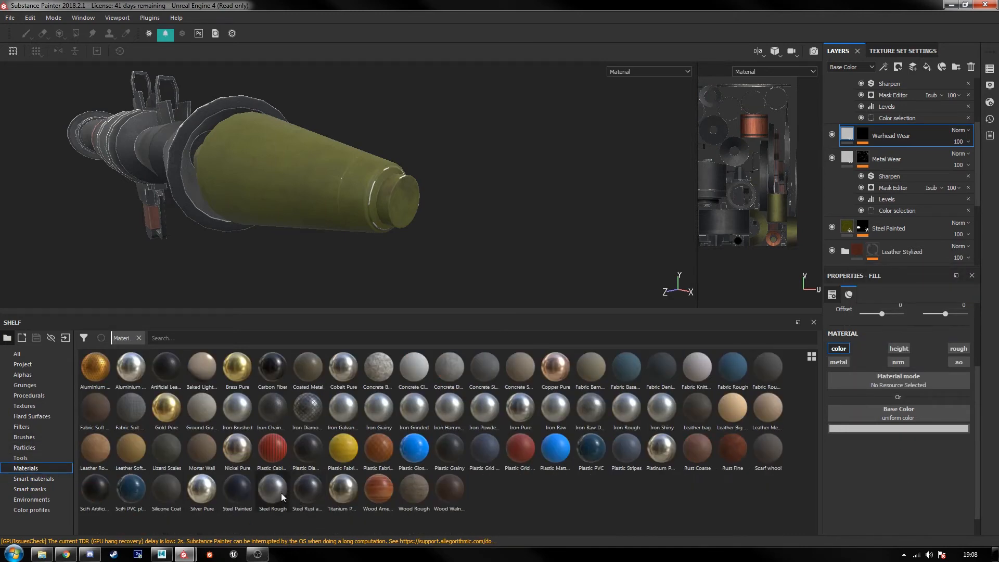
{"action": "left_click_drag", "start_coordinate": [281, 495], "coordinate": [931, 412]}
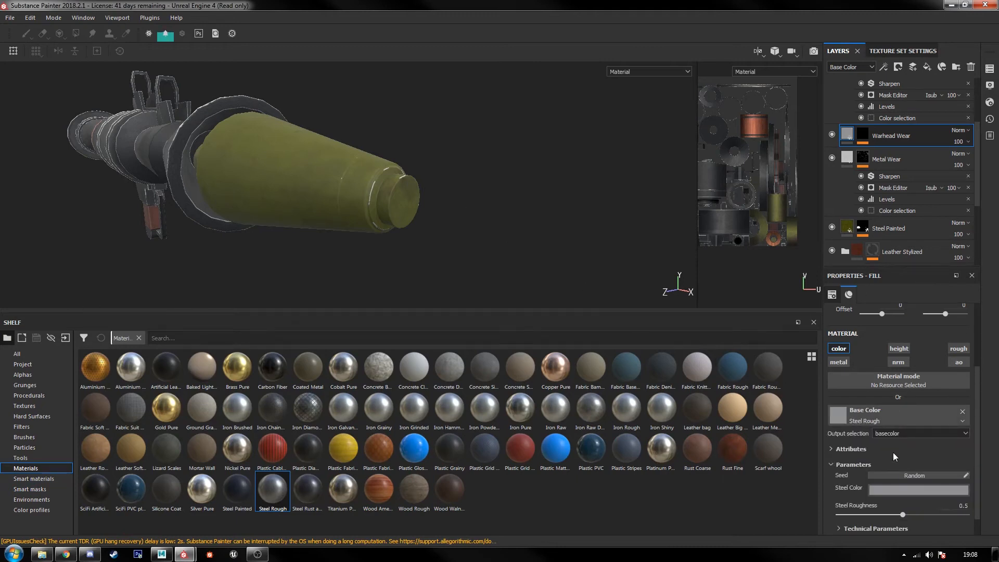
Step: Raise Global Balance to 0.28 in the Warhead Wear layer's Mask Editor generator
{"action": "left_click", "coordinate": [861, 134]}
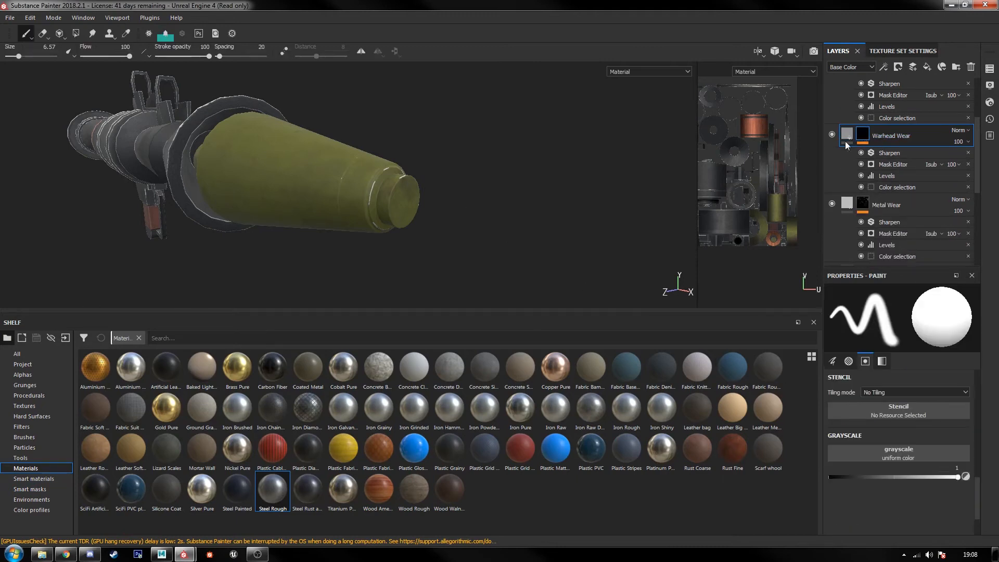
{"action": "left_click", "coordinate": [897, 187]}
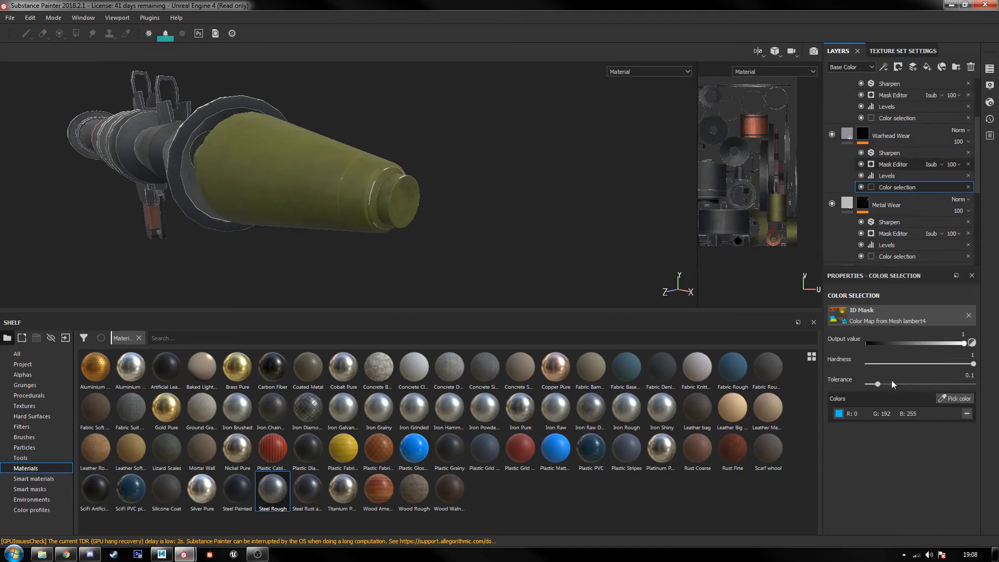
{"action": "left_click", "coordinate": [892, 164]}
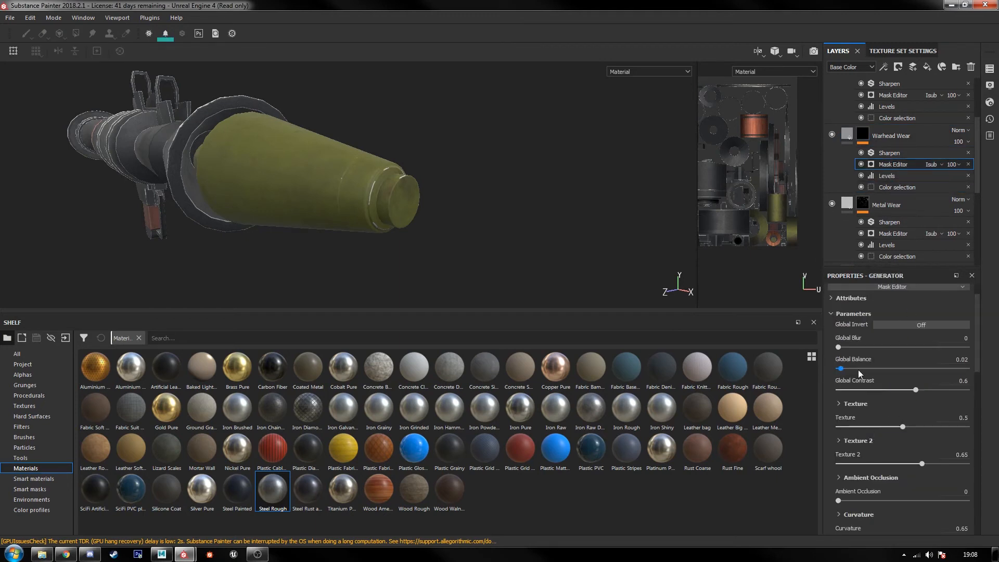
{"action": "mouse_move", "coordinate": [858, 369]}
{"action": "left_mouse_down"}
{"action": "mouse_move", "coordinate": [887, 367]}
{"action": "mouse_move", "coordinate": [874, 368]}
{"action": "left_mouse_up"}
Step: Enable the Warhead Wear layer's metallic channel at a value of 1 and remove the Steel Rough resource from its base color
{"action": "left_click", "coordinate": [846, 135]}
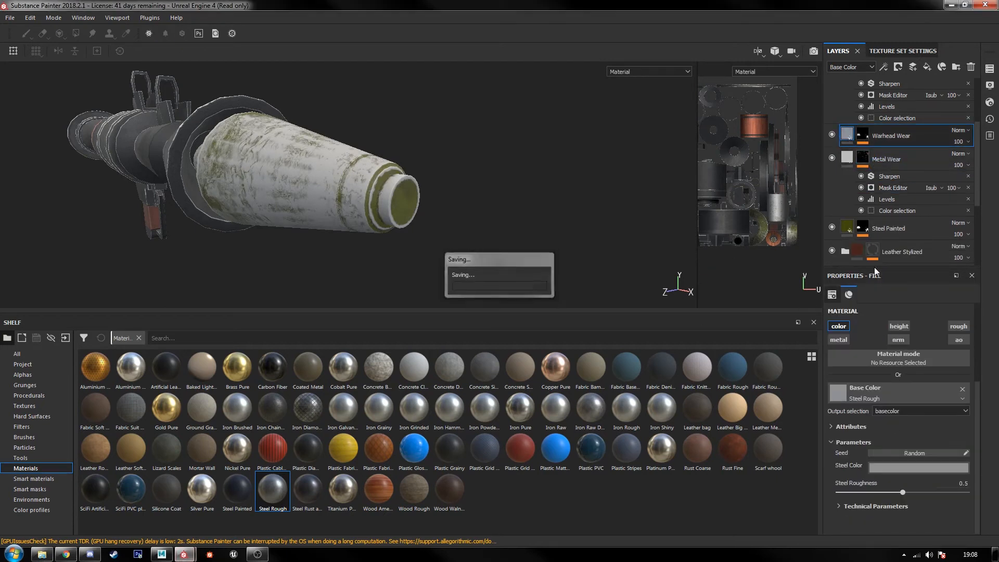
{"action": "left_click", "coordinate": [838, 339]}
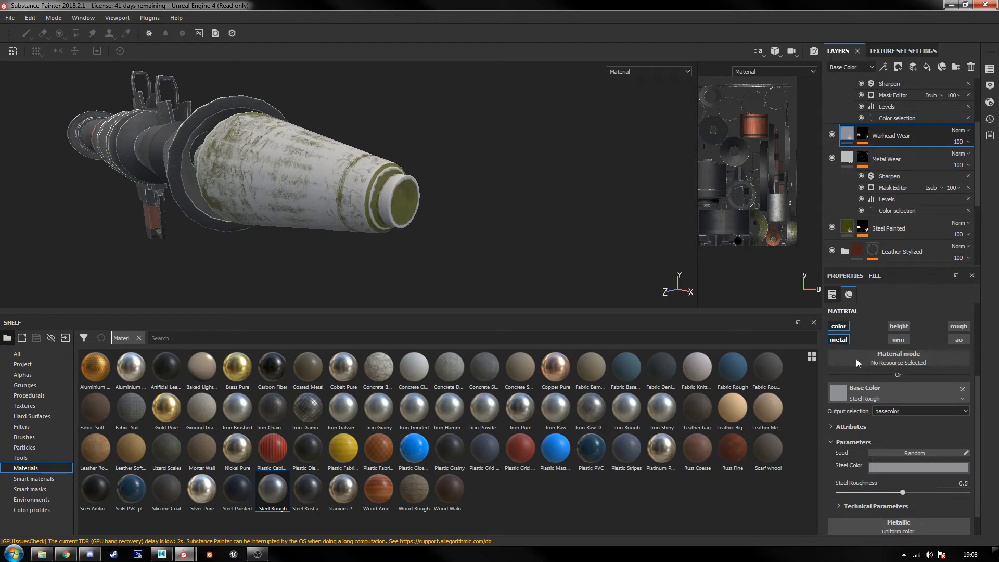
{"action": "scroll", "coordinate": [877, 410], "scroll_direction": "down", "scroll_amount": 1}
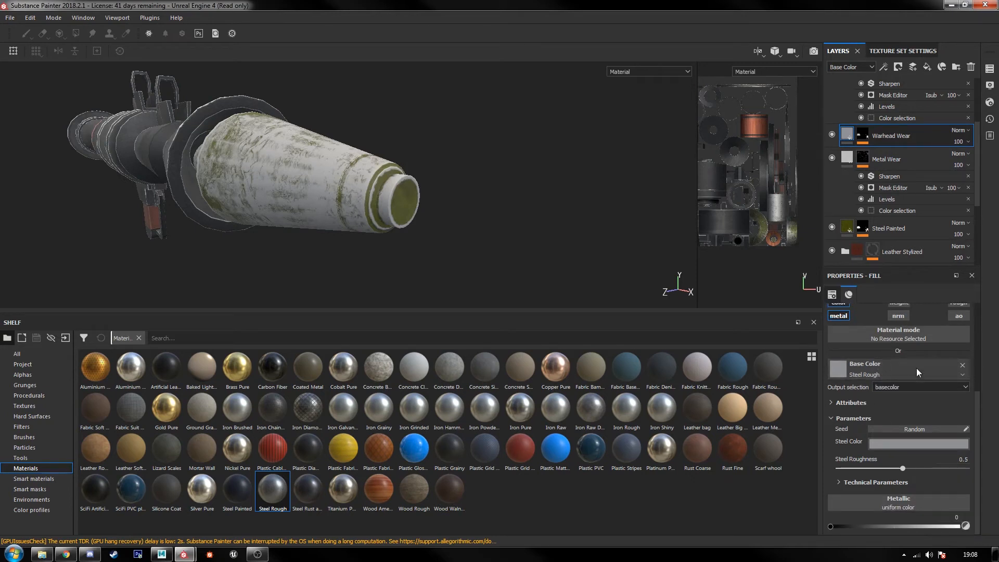
{"action": "left_click_drag", "start_coordinate": [919, 529], "coordinate": [958, 526]}
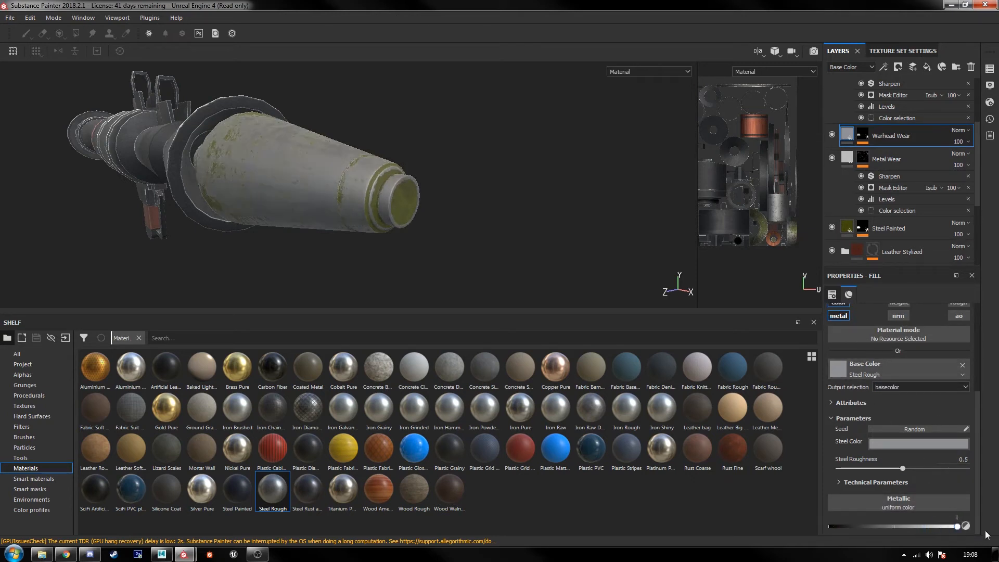
{"action": "right_click_drag", "start_coordinate": [339, 252], "coordinate": [508, 251], "text": "alt"}
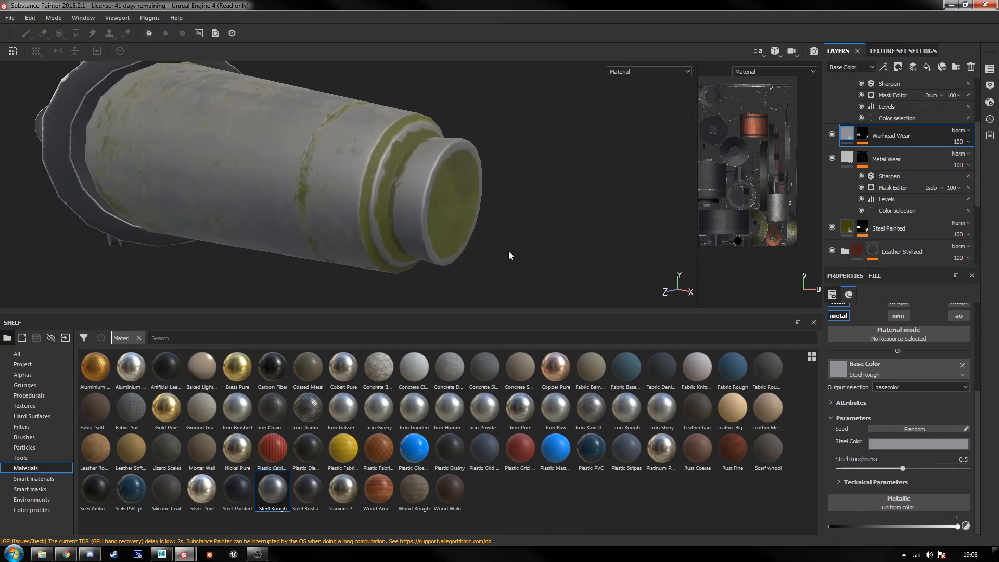
{"action": "left_click", "coordinate": [962, 367]}
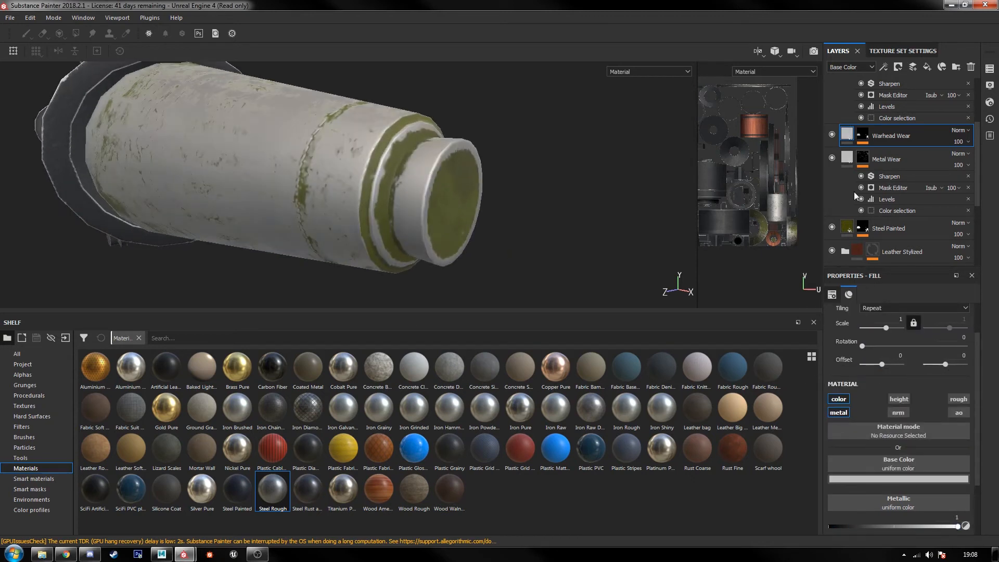
{"action": "left_click", "coordinate": [891, 189]}
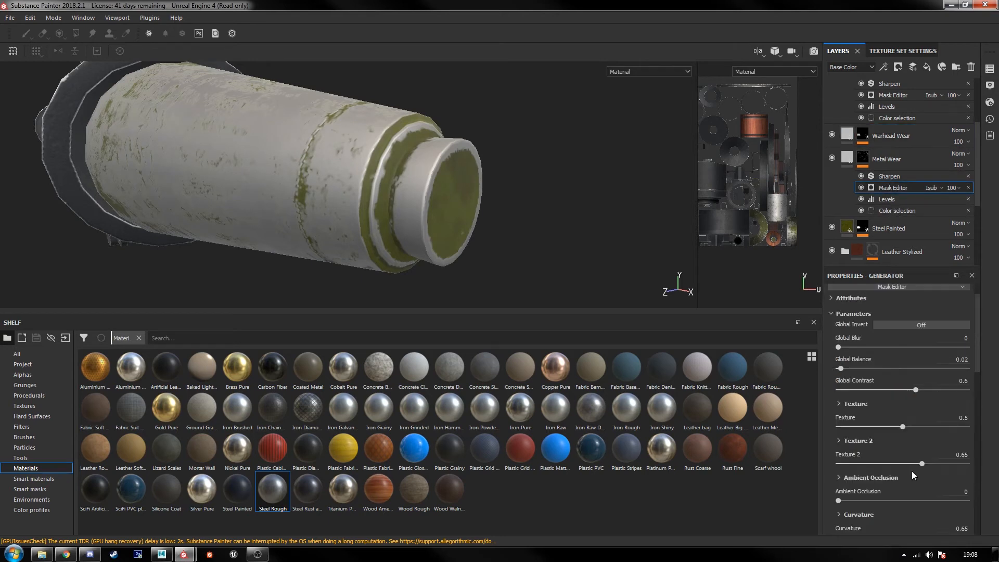
{"action": "left_click_drag", "start_coordinate": [921, 464], "coordinate": [896, 463]}
{"action": "mouse_move", "coordinate": [839, 367]}
{"action": "left_mouse_down"}
{"action": "mouse_move", "coordinate": [920, 369]}
{"action": "mouse_move", "coordinate": [826, 368]}
{"action": "mouse_move", "coordinate": [849, 371]}
{"action": "left_mouse_up"}
{"action": "left_click_drag", "start_coordinate": [452, 146], "coordinate": [410, 165], "text": "alt"}
{"action": "key", "text": "ctrl+z"}
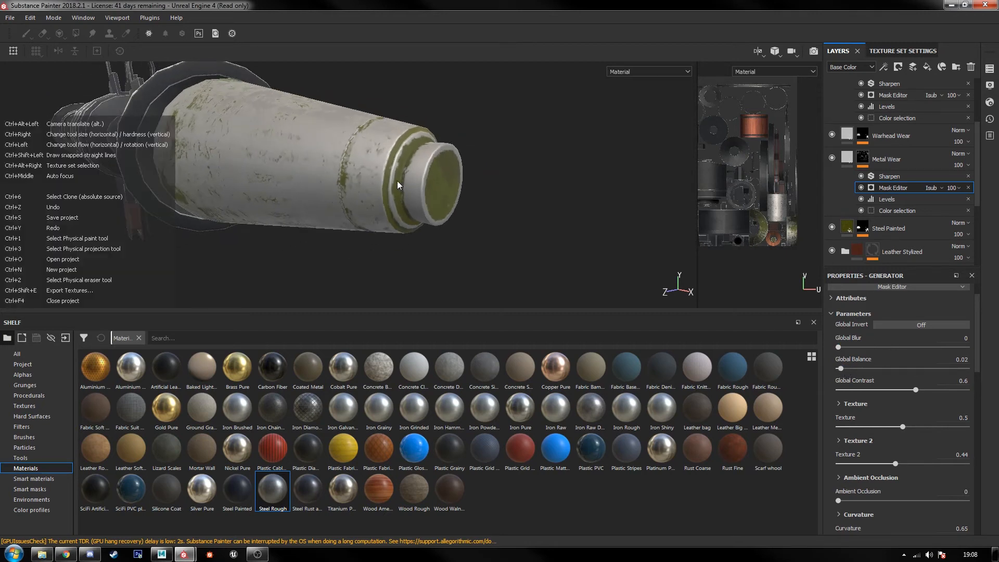
Step: Set Global Balance to 0.09 in the Warhead Wear layer's Mask Editor generator
{"action": "left_click", "coordinate": [863, 134]}
{"action": "left_click", "coordinate": [901, 164]}
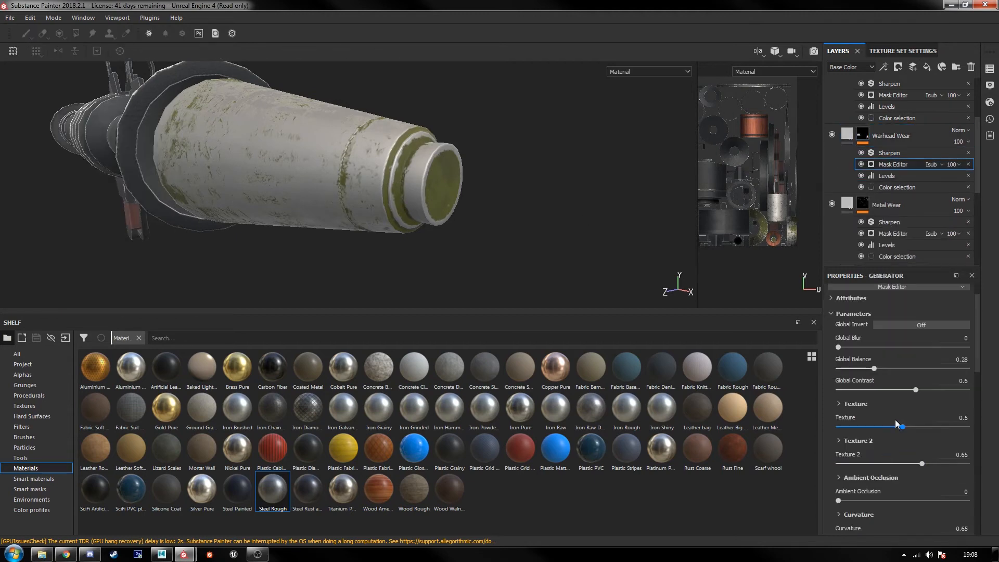
{"action": "left_click_drag", "start_coordinate": [866, 365], "coordinate": [848, 363]}
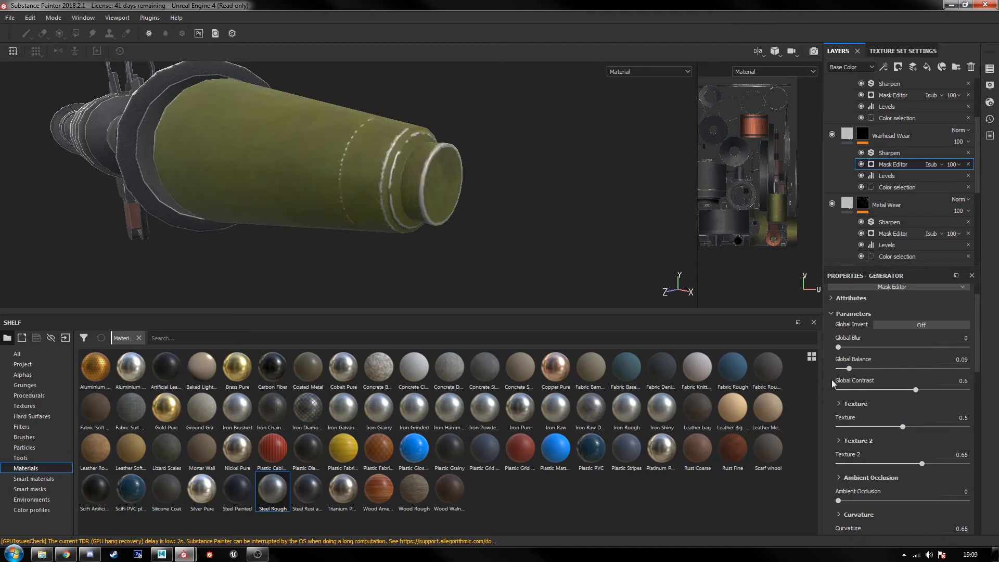
Step: Examine the edge wear on the olive warhead from the side, the front and up close
{"action": "left_click_drag", "start_coordinate": [395, 249], "coordinate": [472, 210], "text": "alt"}
{"action": "middle_click_drag", "start_coordinate": [459, 214], "coordinate": [502, 184], "text": "alt"}
{"action": "right_click_drag", "start_coordinate": [502, 183], "coordinate": [438, 226], "text": "alt"}
{"action": "left_click_drag", "start_coordinate": [434, 200], "coordinate": [341, 269], "text": "alt"}
{"action": "right_click_drag", "start_coordinate": [341, 269], "coordinate": [373, 237], "text": "alt"}
{"action": "left_click_drag", "start_coordinate": [372, 237], "coordinate": [359, 257], "text": "alt"}
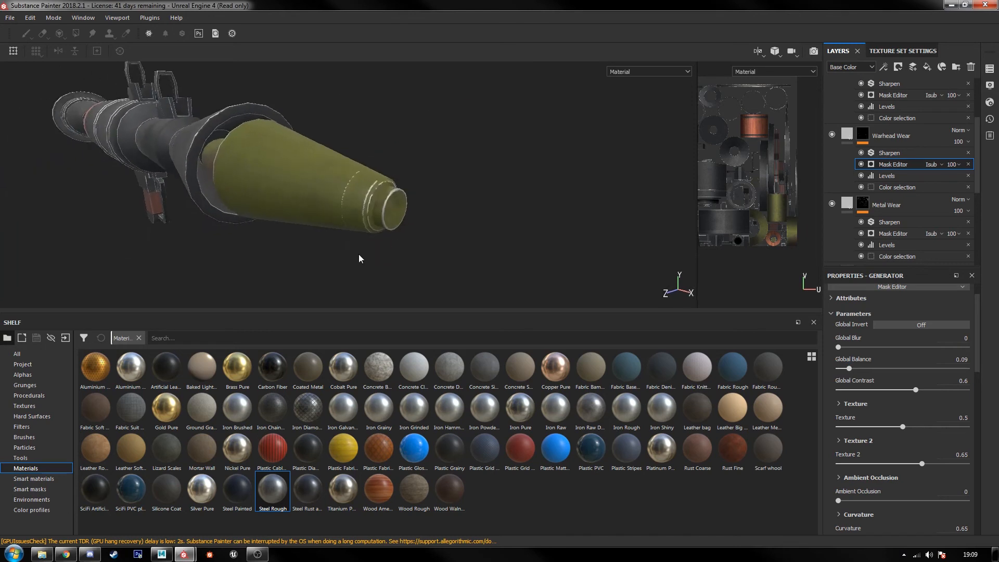
{"action": "right_click_drag", "start_coordinate": [358, 257], "coordinate": [383, 234], "text": "alt"}
{"action": "left_click_drag", "start_coordinate": [469, 250], "coordinate": [370, 228], "text": "alt"}
{"action": "right_click_drag", "start_coordinate": [409, 178], "coordinate": [397, 243], "text": "alt"}
{"action": "middle_click_drag", "start_coordinate": [428, 224], "coordinate": [257, 201], "text": "alt"}
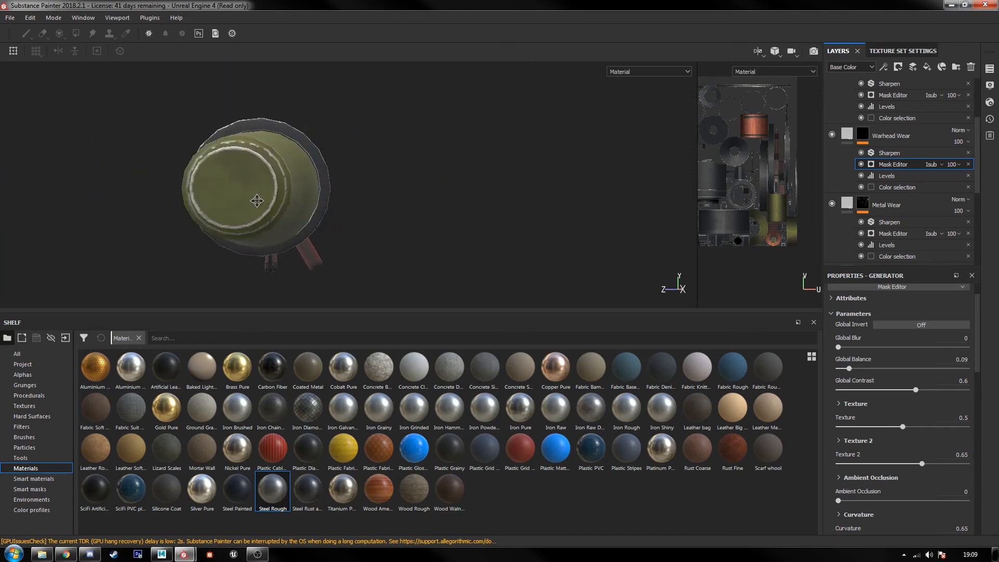
{"action": "left_click_drag", "start_coordinate": [225, 207], "coordinate": [272, 213], "text": "alt"}
{"action": "middle_click_drag", "start_coordinate": [272, 214], "coordinate": [407, 217], "text": "alt"}
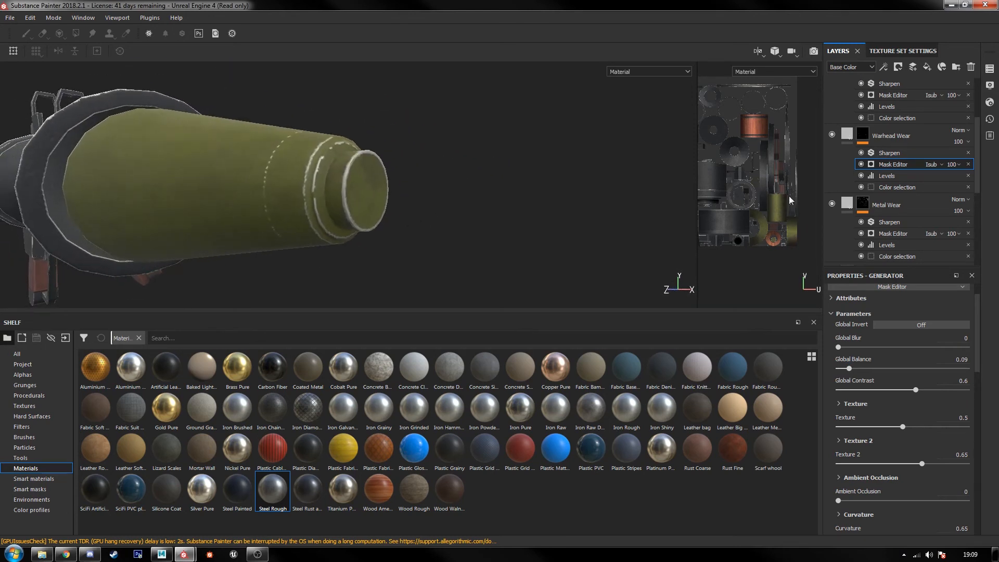
Step: Darken the Warhead Wear fill layer's base color from light to dark grey and check the worn edges on the warhead
{"action": "left_click", "coordinate": [847, 135]}
{"action": "left_click", "coordinate": [920, 477]}
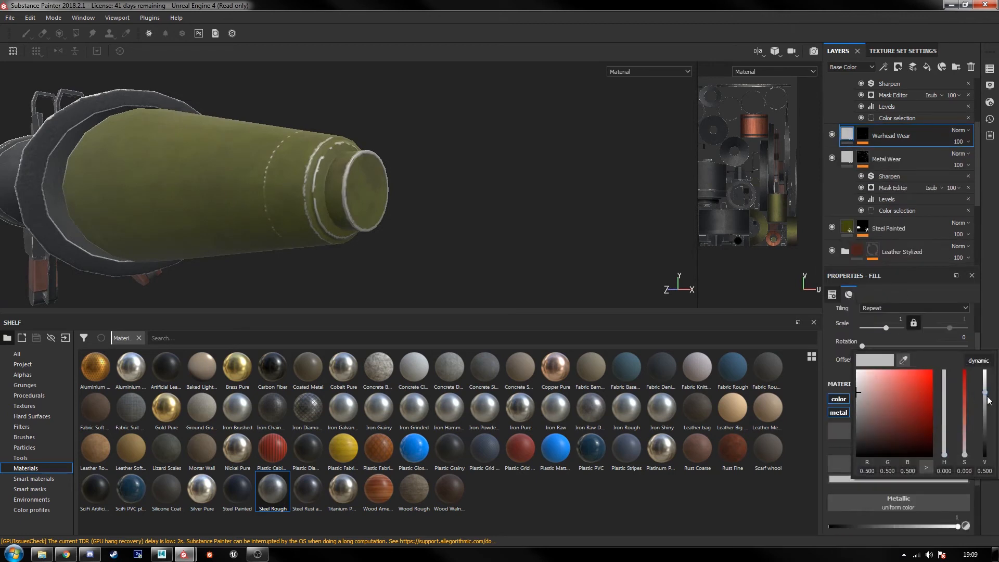
{"action": "left_click_drag", "start_coordinate": [988, 399], "coordinate": [983, 434]}
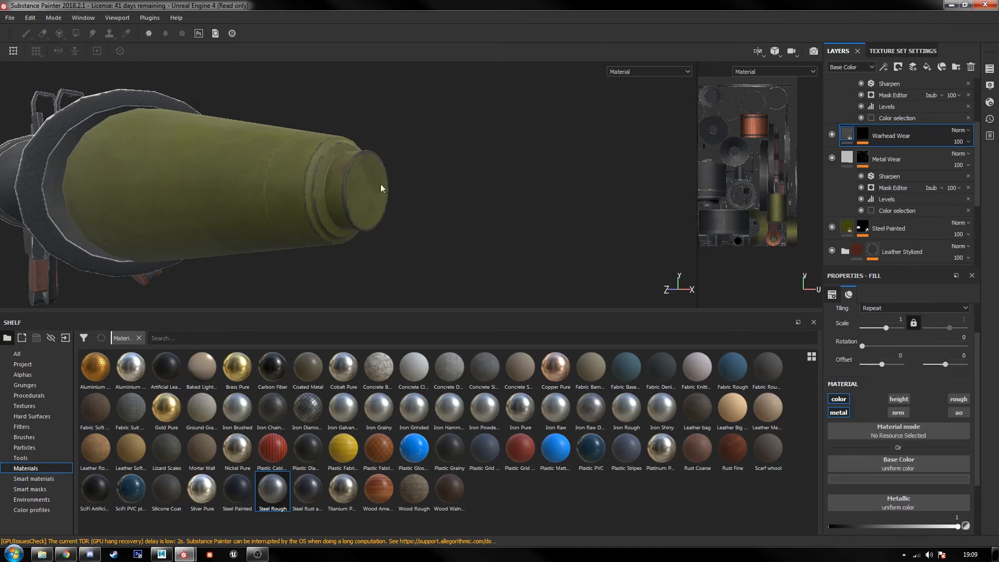
{"action": "left_click_drag", "start_coordinate": [380, 188], "coordinate": [285, 184], "text": "alt"}
{"action": "right_click_drag", "start_coordinate": [285, 184], "coordinate": [501, 220], "text": "alt"}
{"action": "left_click_drag", "start_coordinate": [501, 220], "coordinate": [513, 208], "text": "alt"}
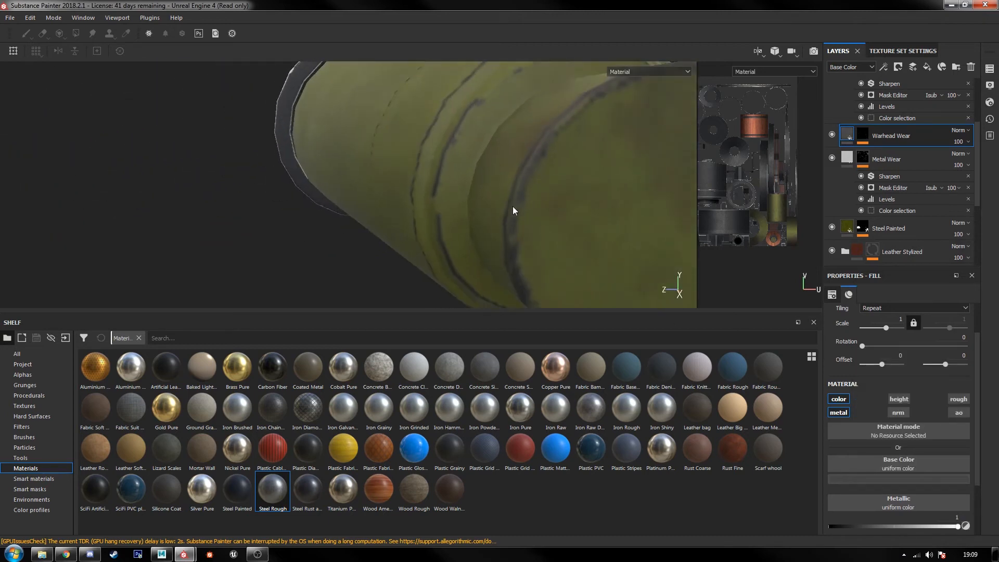
{"action": "scroll", "coordinate": [513, 211], "scroll_direction": "down", "scroll_amount": 7}
{"action": "left_click_drag", "start_coordinate": [354, 219], "coordinate": [430, 300], "text": "alt"}
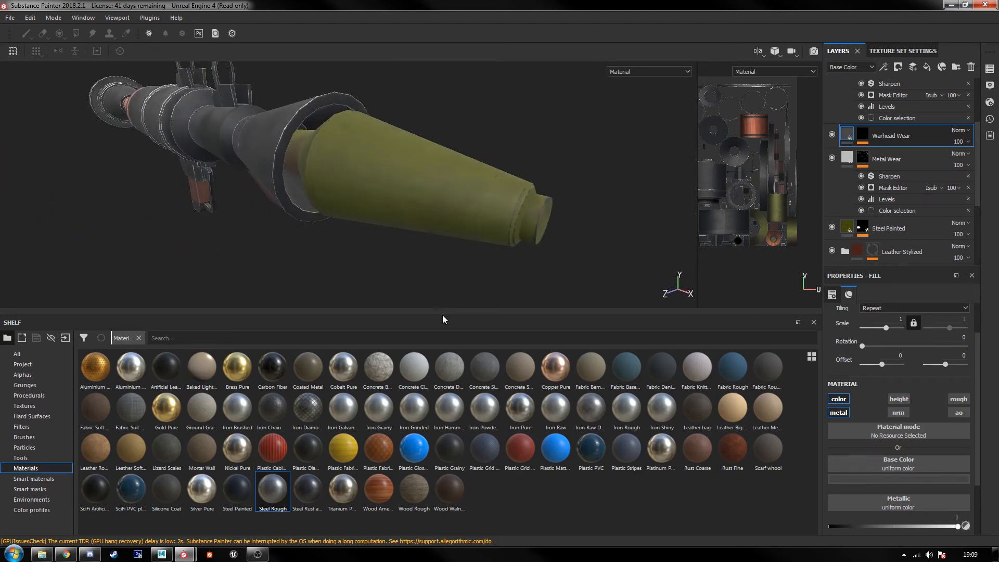
Step: In Windows Explorer, find shark-face-shark-teeth-nose-art.png in the Desktop folder and bring it into Substance Painter's shelf for import
{"action": "left_click", "coordinate": [42, 554]}
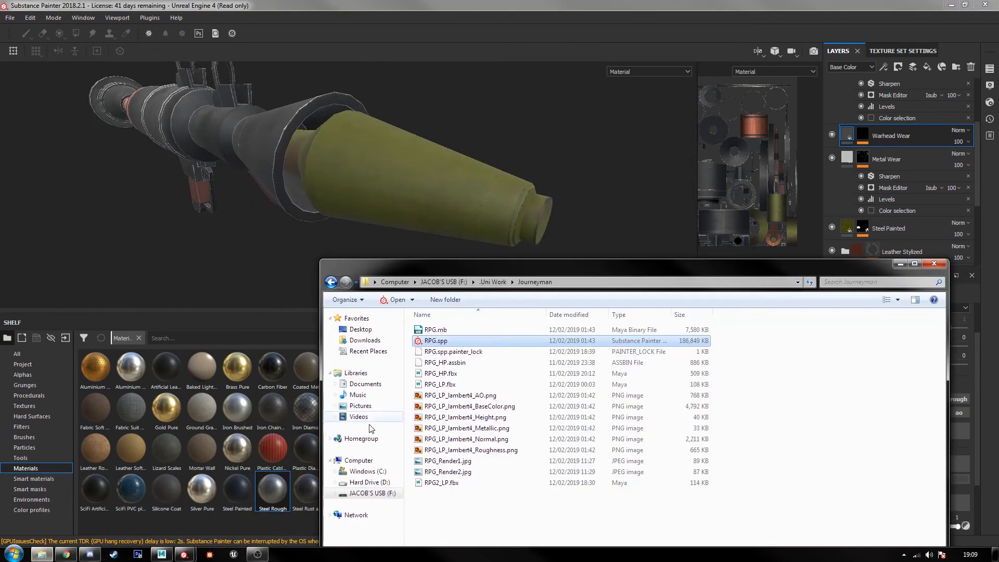
{"action": "left_click_drag", "start_coordinate": [484, 270], "coordinate": [477, 130]}
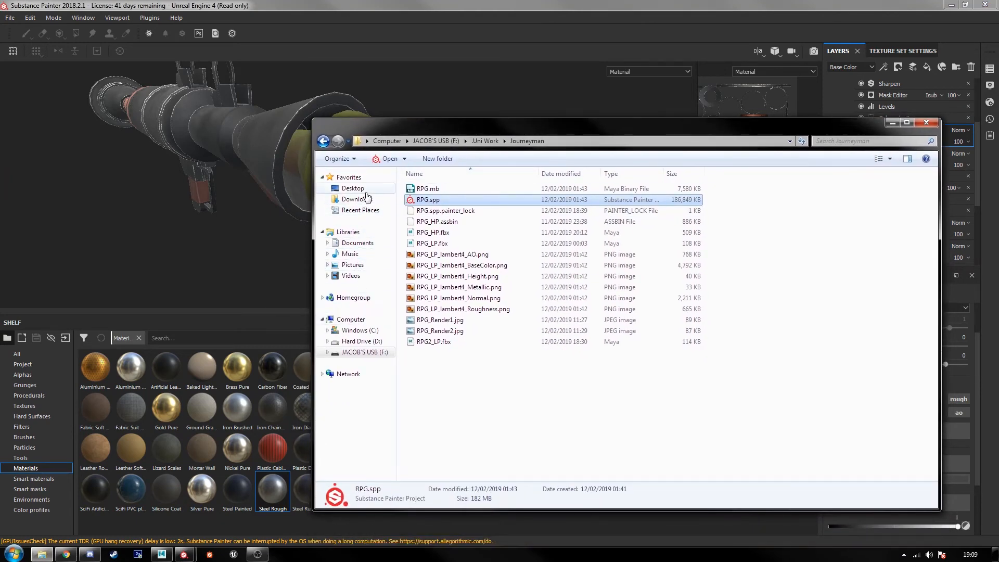
{"action": "left_click", "coordinate": [350, 190]}
{"action": "left_click", "coordinate": [561, 330]}
{"action": "scroll", "coordinate": [562, 333], "scroll_direction": "down", "scroll_amount": 3}
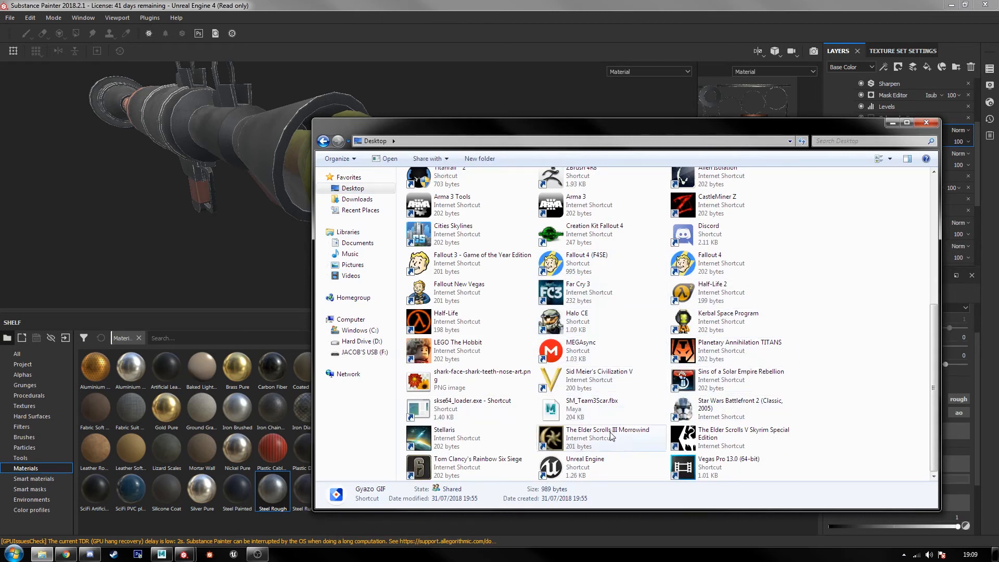
{"action": "mouse_move", "coordinate": [476, 379]}
{"action": "left_mouse_down"}
{"action": "mouse_move", "coordinate": [315, 421]}
{"action": "mouse_move", "coordinate": [244, 421]}
{"action": "left_mouse_up"}
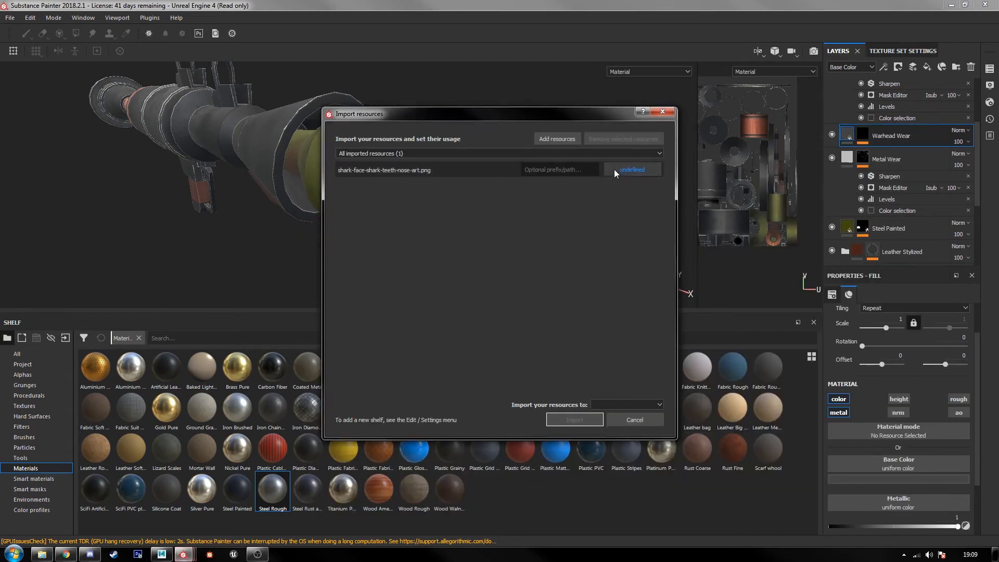
Step: Import the shark-face image as a texture into the current session
{"action": "left_click", "coordinate": [624, 170]}
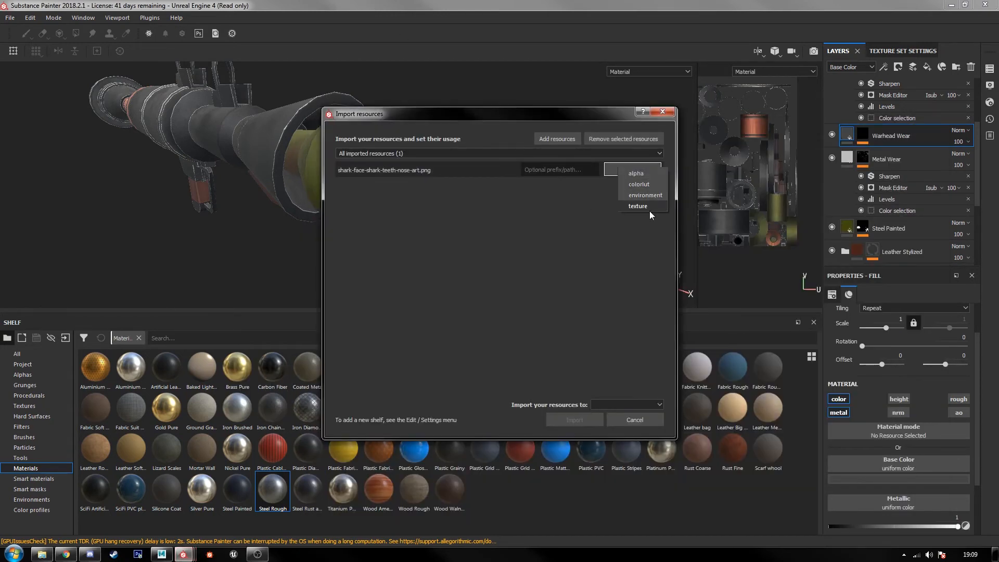
{"action": "left_click", "coordinate": [649, 210]}
{"action": "left_click", "coordinate": [612, 408]}
{"action": "left_click", "coordinate": [613, 411]}
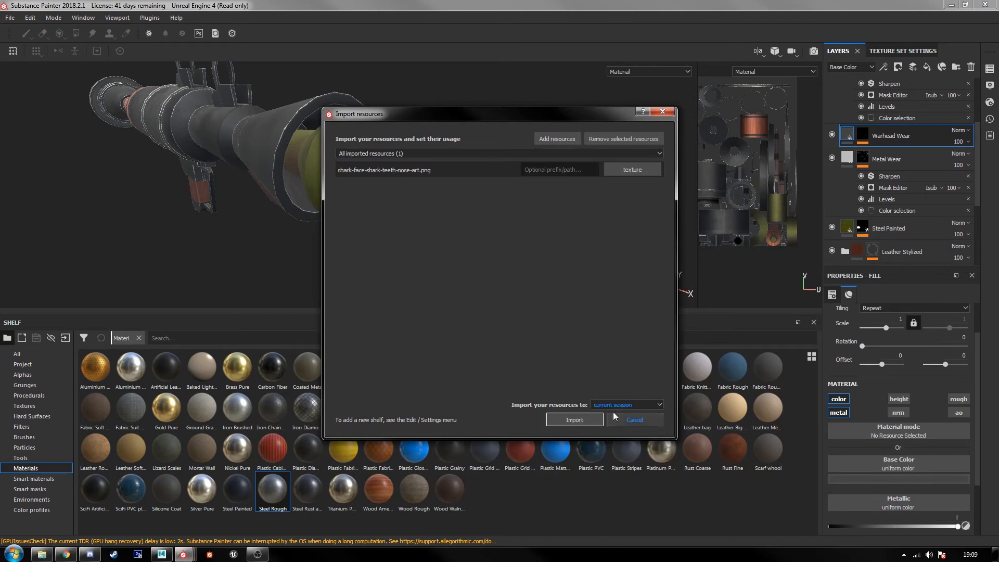
{"action": "left_click", "coordinate": [582, 422]}
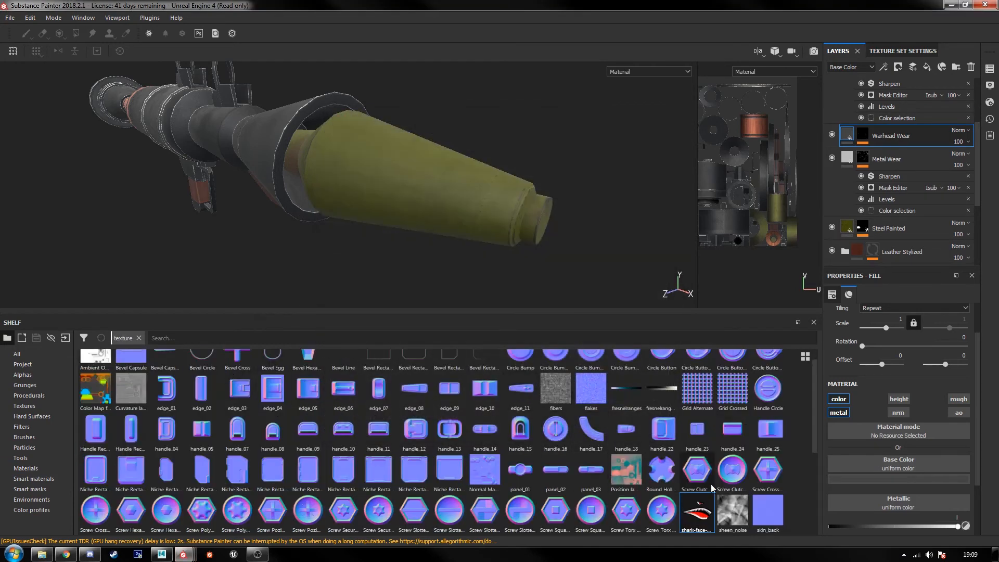
Step: Add an empty paint layer directly above Fill layer 2, beneath the Baked Lighting Material layer
{"action": "scroll", "coordinate": [885, 153], "scroll_direction": "up", "scroll_amount": 3}
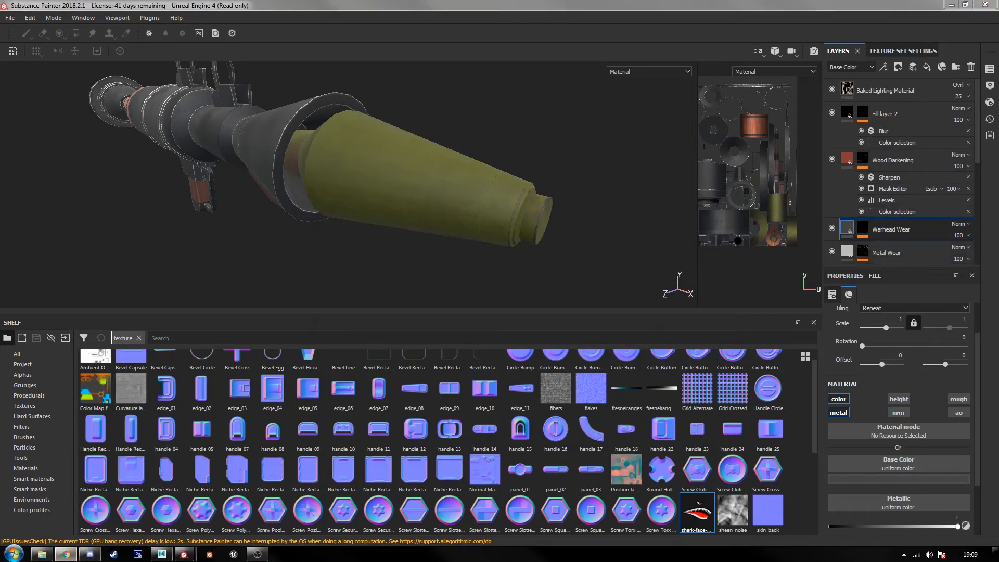
{"action": "left_click", "coordinate": [372, 11]}
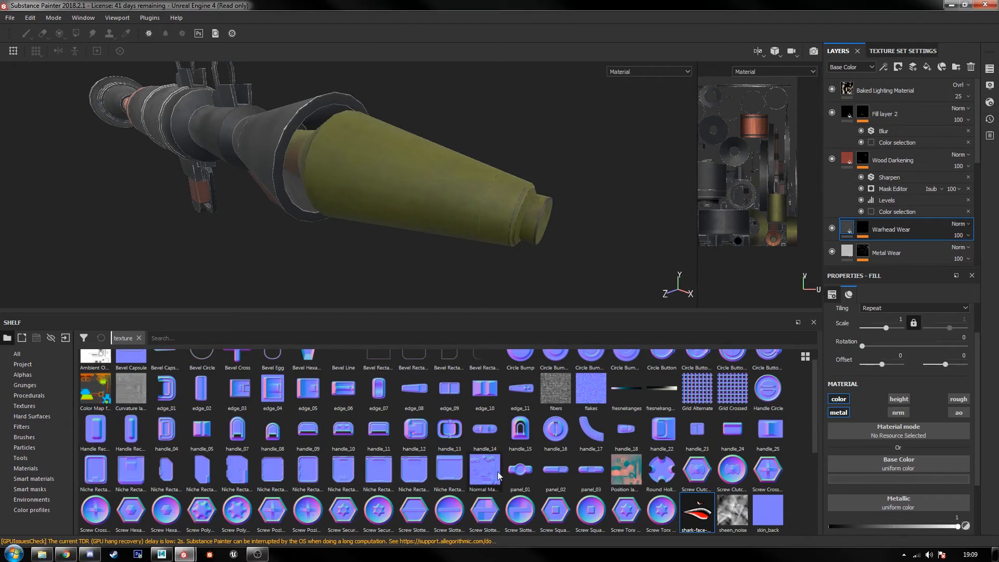
{"action": "left_click", "coordinate": [899, 111]}
{"action": "left_click", "coordinate": [912, 67]}
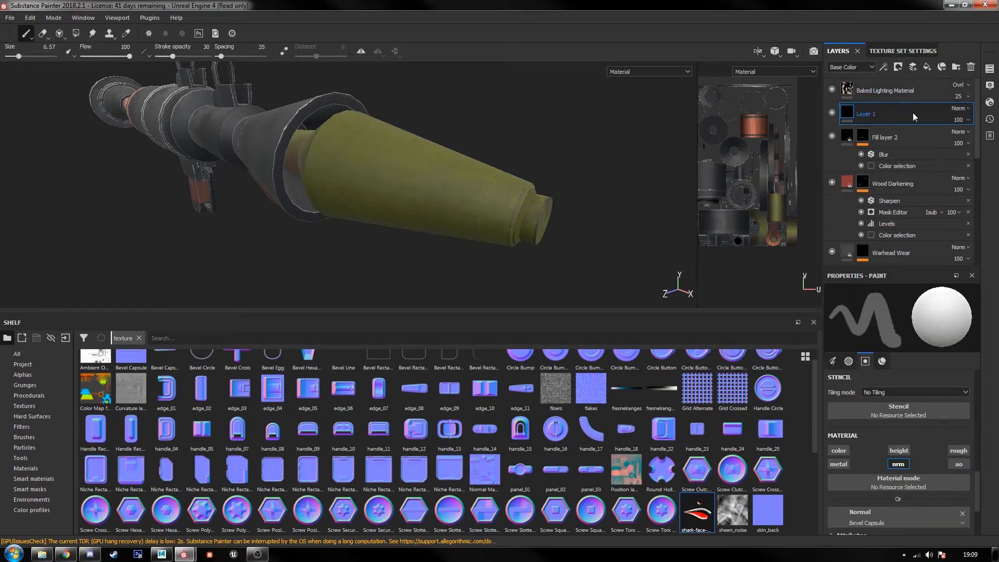
{"action": "left_click", "coordinate": [838, 464]}
{"action": "left_click", "coordinate": [898, 450]}
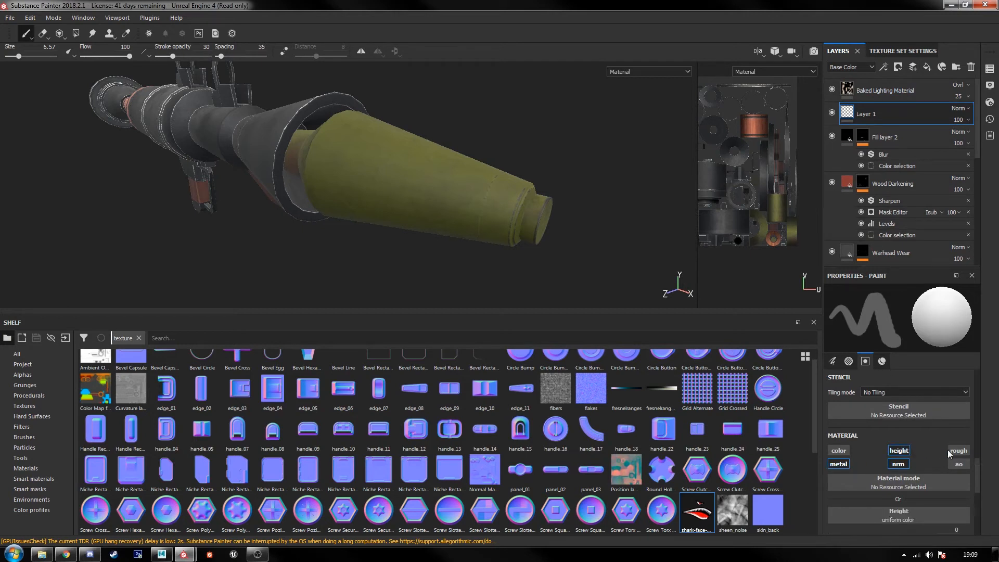
{"action": "scroll", "coordinate": [879, 460], "scroll_direction": "down", "scroll_amount": 3}
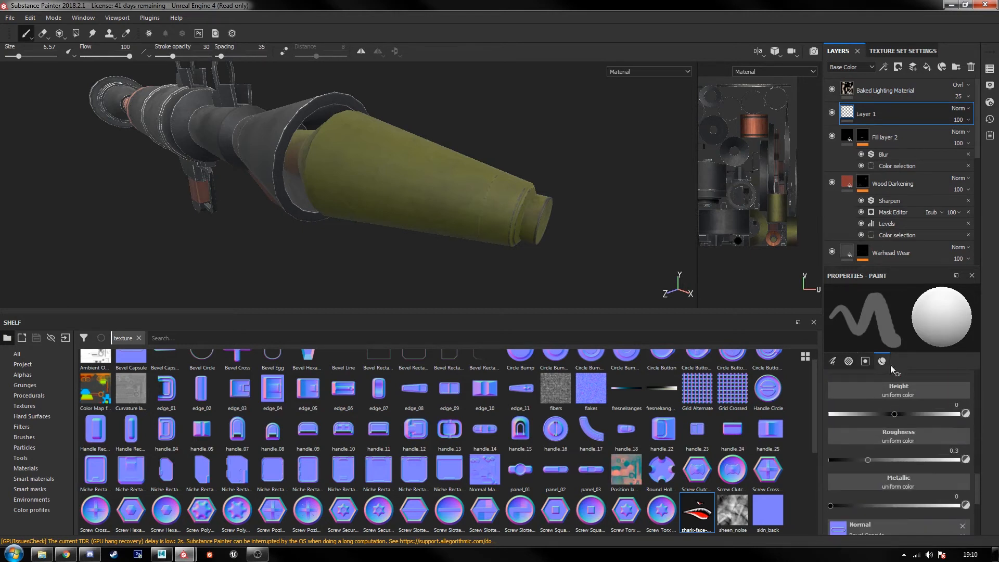
{"action": "scroll", "coordinate": [904, 459], "scroll_direction": "up", "scroll_amount": 5}
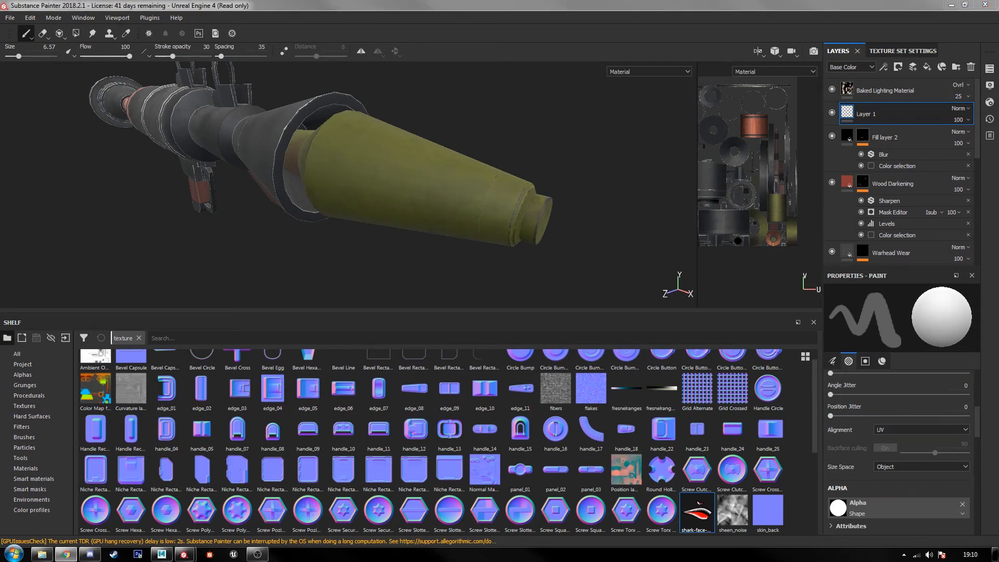
{"action": "left_click", "coordinate": [538, 267]}
{"action": "scroll", "coordinate": [903, 453], "scroll_direction": "down", "scroll_amount": 3}
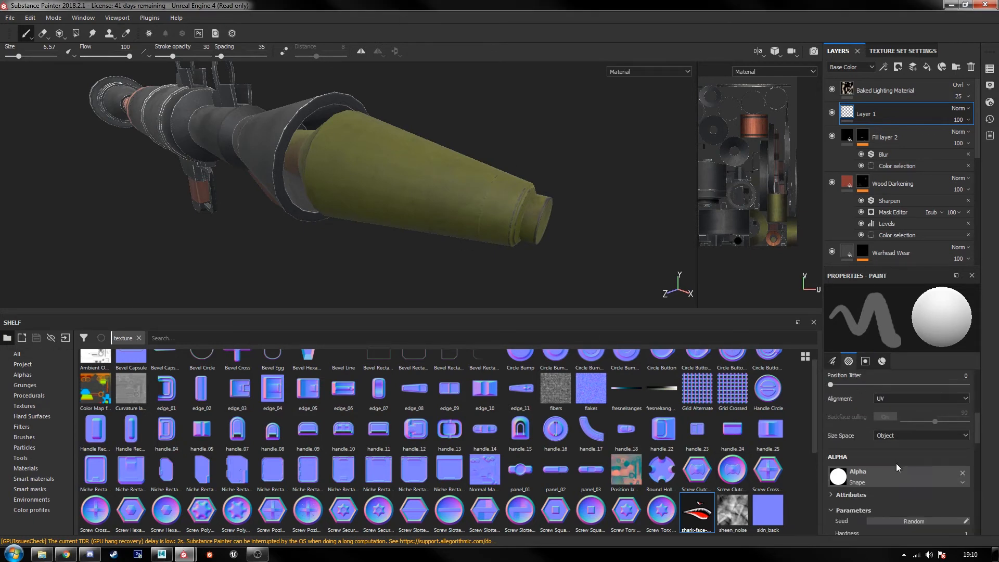
{"action": "scroll", "coordinate": [895, 479], "scroll_direction": "down", "scroll_amount": 3}
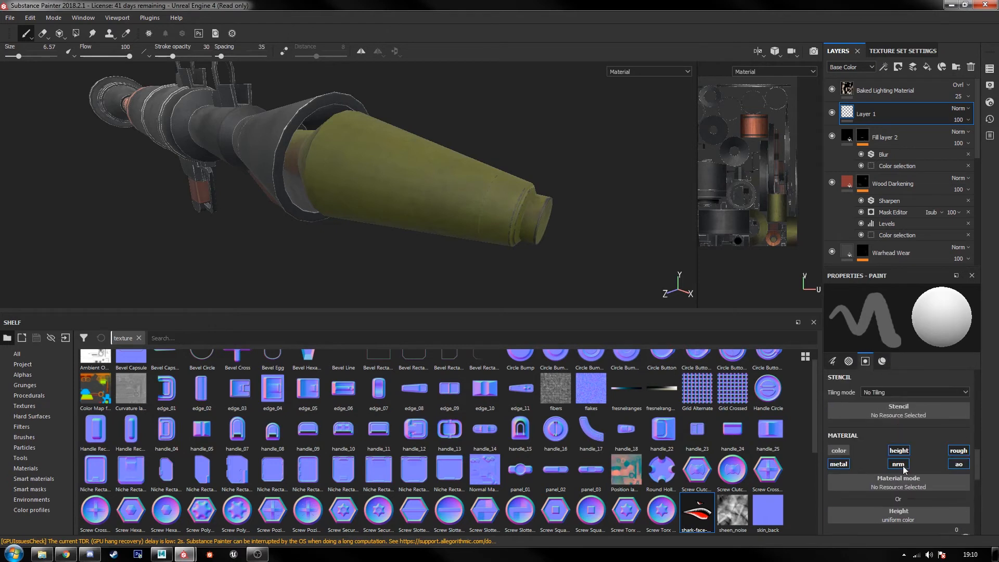
Step: Limit the brush material to the color channel and assign the shark-face-shark-teeth-nose-art texture as its base color
{"action": "left_click", "coordinate": [838, 464]}
{"action": "left_click", "coordinate": [839, 450]}
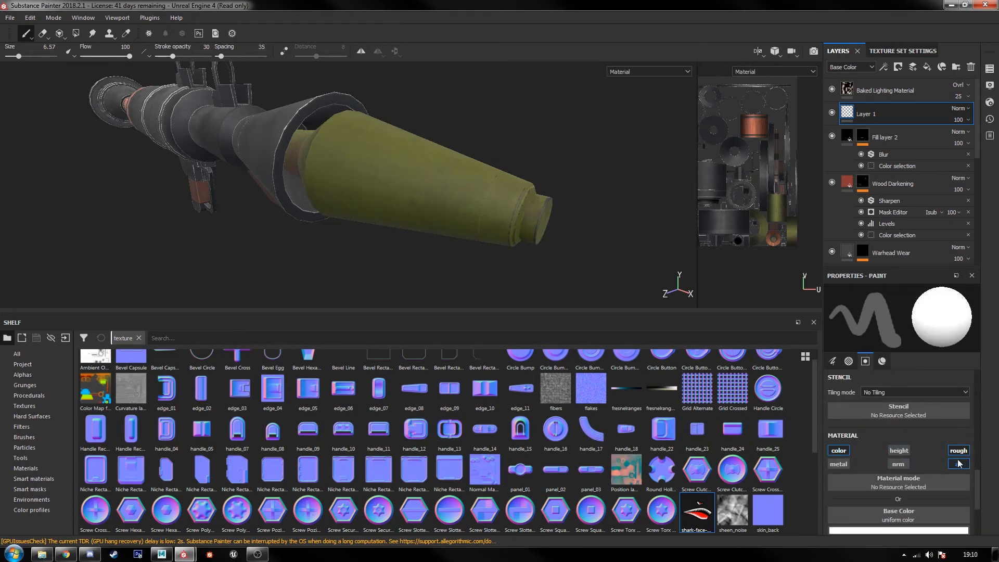
{"action": "scroll", "coordinate": [945, 462], "scroll_direction": "down", "scroll_amount": 2}
{"action": "left_click_drag", "start_coordinate": [702, 510], "coordinate": [897, 458]}
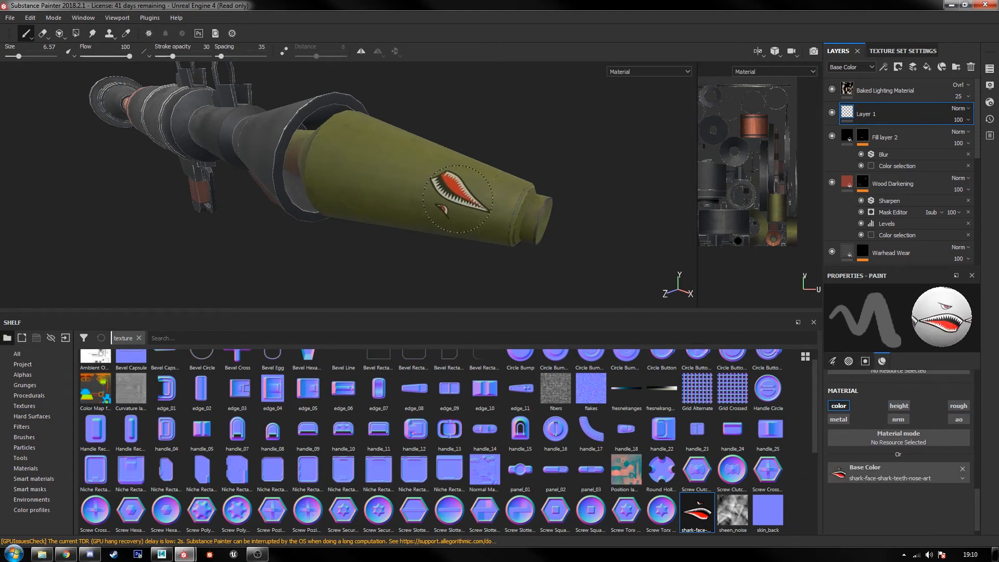
Step: Set the brush angle to 270 and its alignment to Camera for placing the shark face on the warhead
{"action": "scroll", "coordinate": [451, 192], "scroll_direction": "up", "scroll_amount": 1}
{"action": "scroll", "coordinate": [907, 421], "scroll_direction": "up", "scroll_amount": 4}
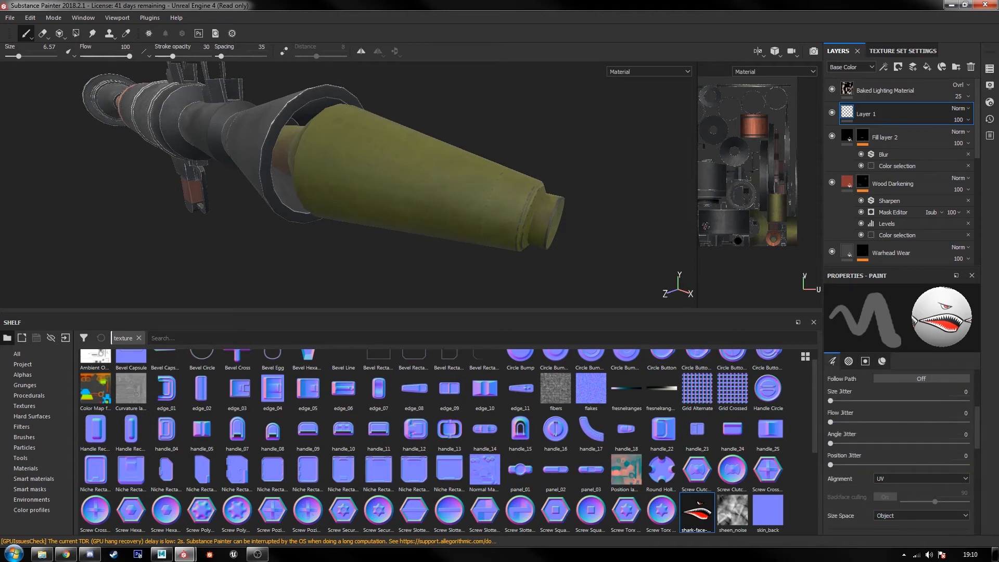
{"action": "scroll", "coordinate": [938, 404], "scroll_direction": "up", "scroll_amount": 2}
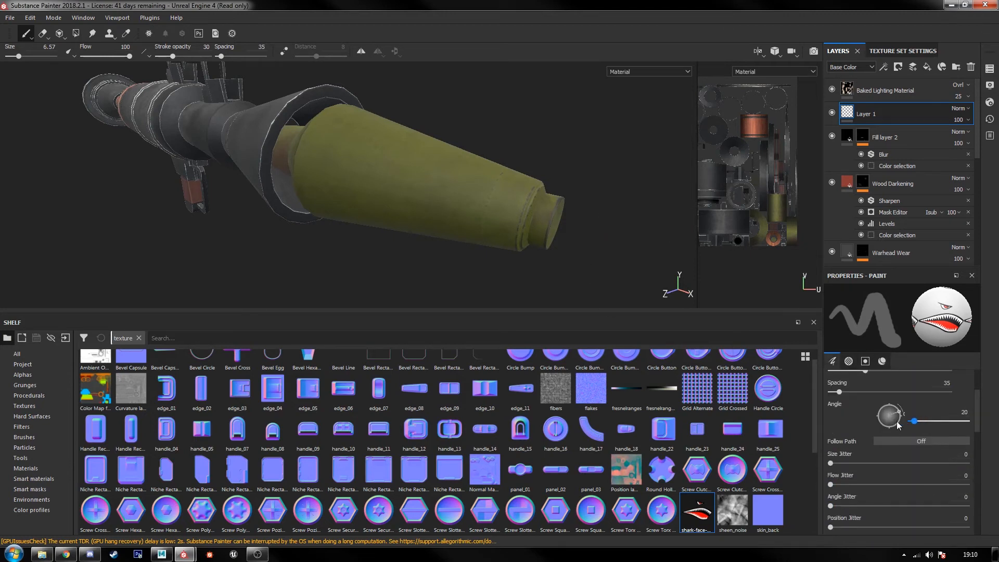
{"action": "left_click_drag", "start_coordinate": [899, 425], "coordinate": [910, 415]}
{"action": "key", "text": "Return"}
{"action": "mouse_move", "coordinate": [618, 242]}
{"action": "left_mouse_down", "text": "alt"}
{"action": "mouse_move", "coordinate": [548, 222]}
{"action": "mouse_move", "coordinate": [367, 207]}
{"action": "mouse_move", "coordinate": [388, 209]}
{"action": "left_mouse_up", "text": "alt"}
{"action": "scroll", "coordinate": [936, 434], "scroll_direction": "up", "scroll_amount": 3}
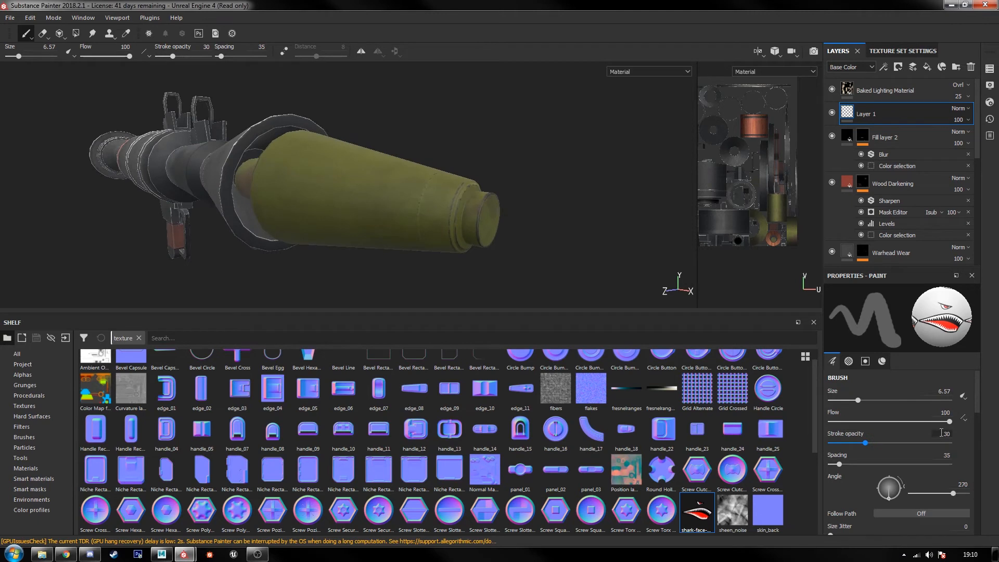
{"action": "scroll", "coordinate": [941, 431], "scroll_direction": "down", "scroll_amount": 5}
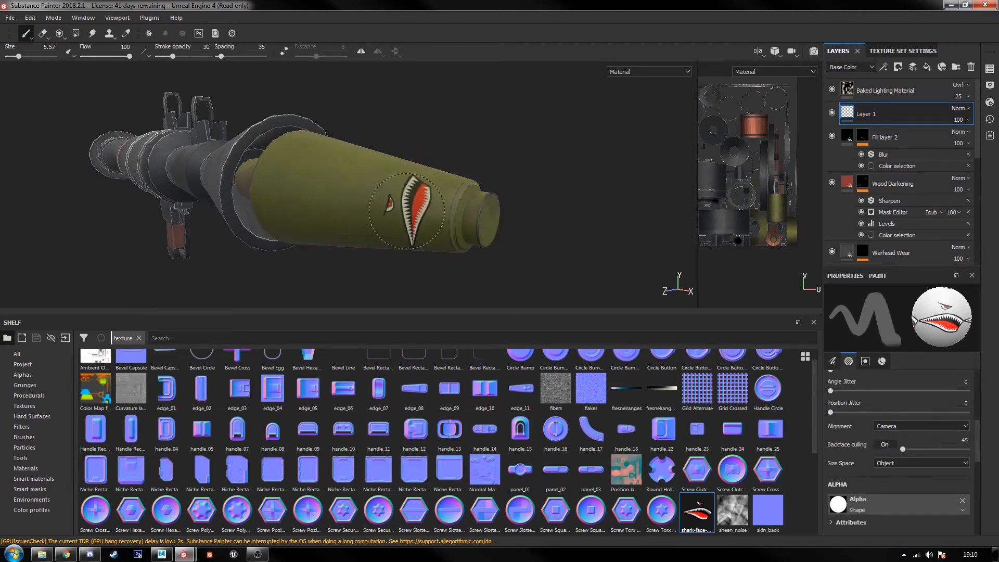
Step: Undo the last change and put the shark-face paint layer back above Fill layer 2
{"action": "key", "text": "ctrl+z"}
{"action": "scroll", "coordinate": [911, 445], "scroll_direction": "up", "scroll_amount": 5}
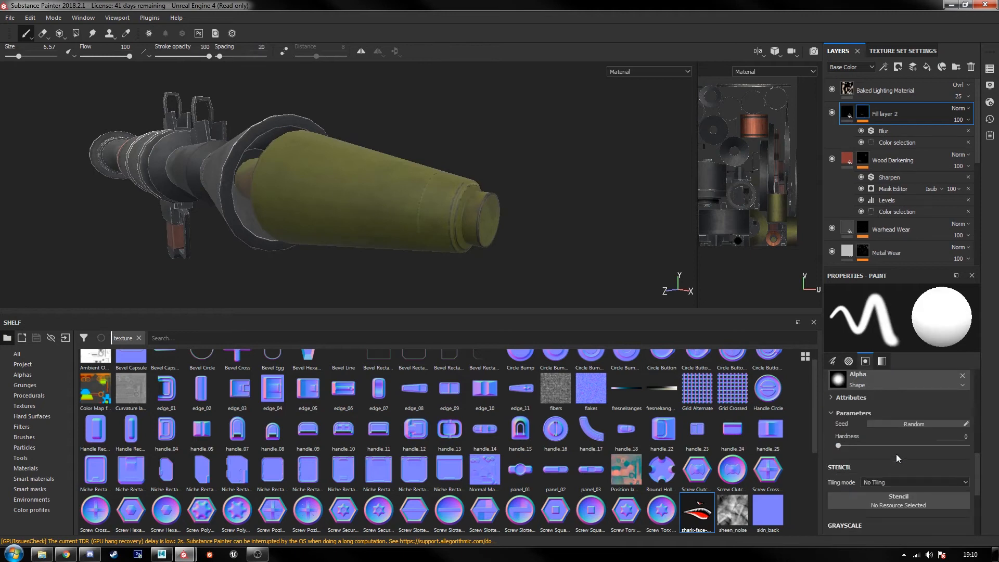
{"action": "scroll", "coordinate": [914, 455], "scroll_direction": "down", "scroll_amount": 2}
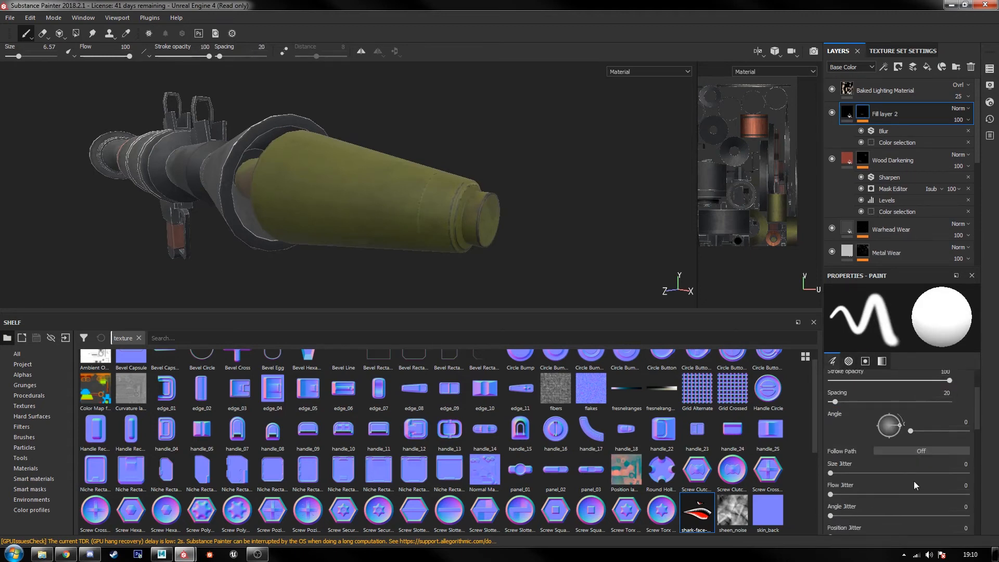
{"action": "scroll", "coordinate": [903, 455], "scroll_direction": "down", "scroll_amount": 5}
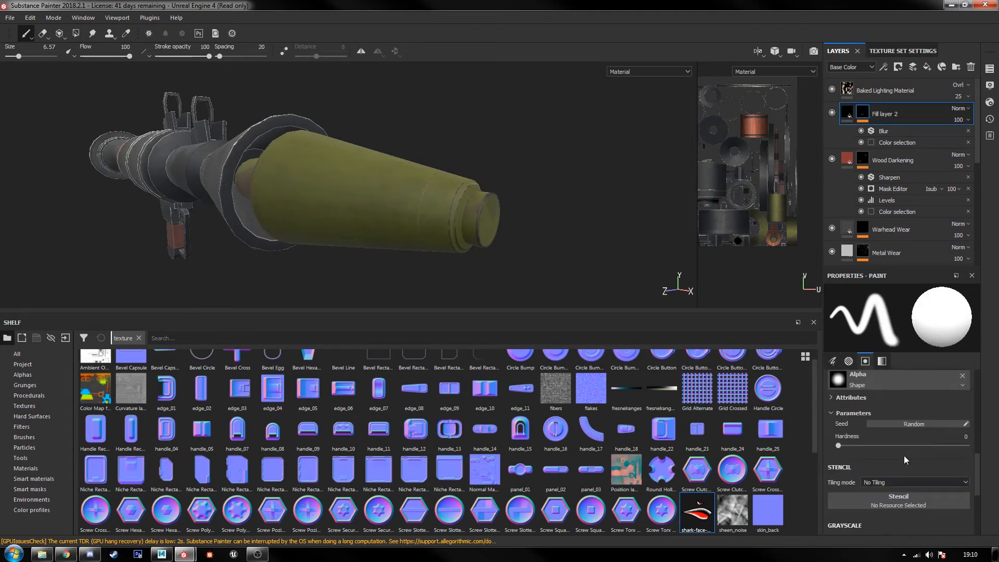
{"action": "scroll", "coordinate": [881, 470], "scroll_direction": "up", "scroll_amount": 4}
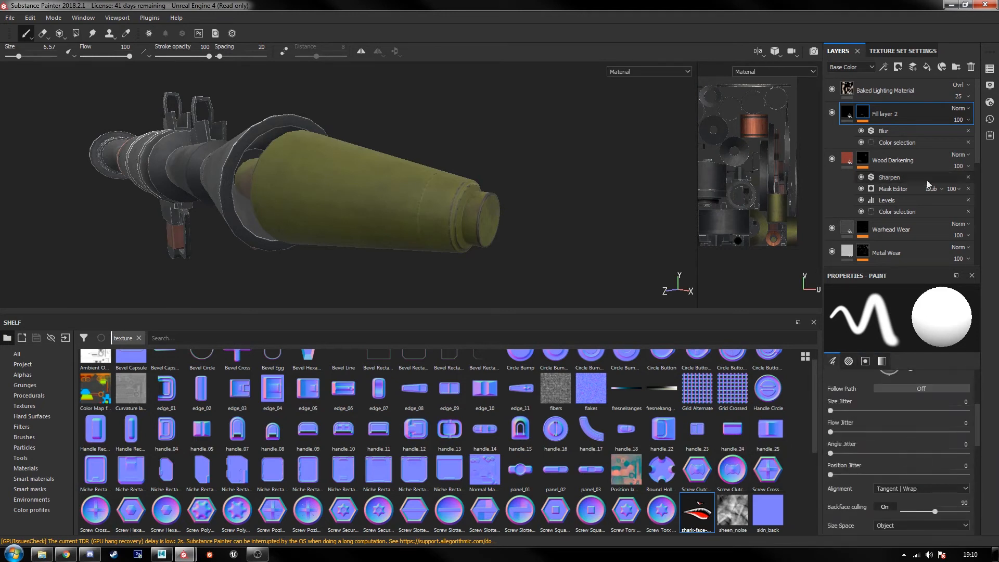
{"action": "left_click", "coordinate": [898, 67]}
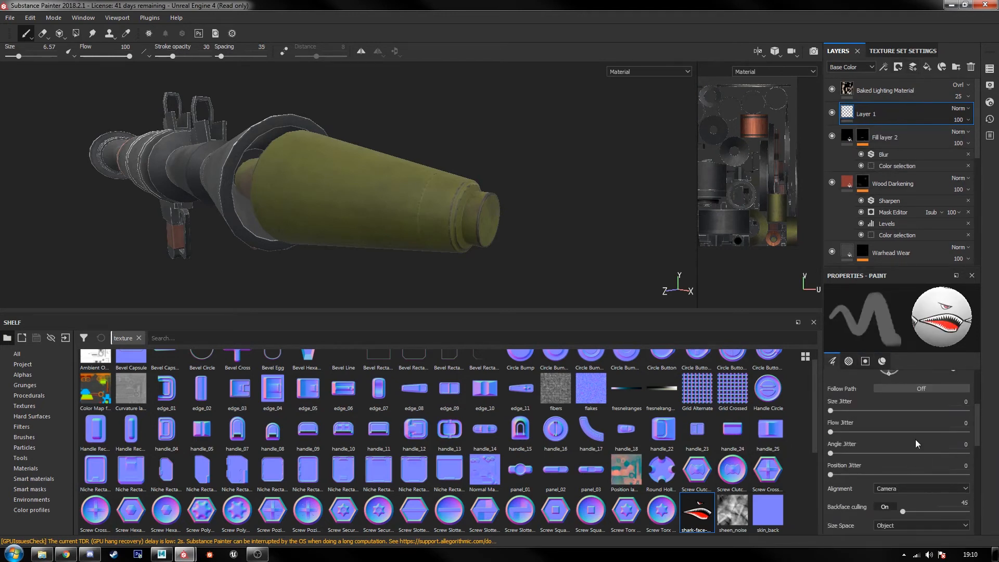
{"action": "scroll", "coordinate": [905, 439], "scroll_direction": "down", "scroll_amount": 6}
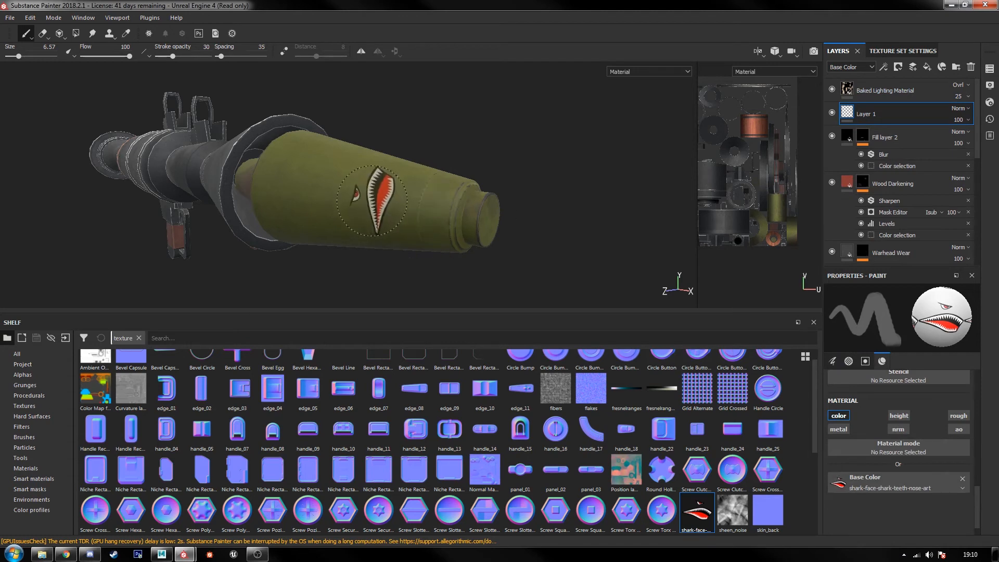
Step: Set the shark-face brush to angle 0 and size 14.19 and try a stamp on the warhead's side
{"action": "scroll", "coordinate": [910, 451], "scroll_direction": "up", "scroll_amount": 4}
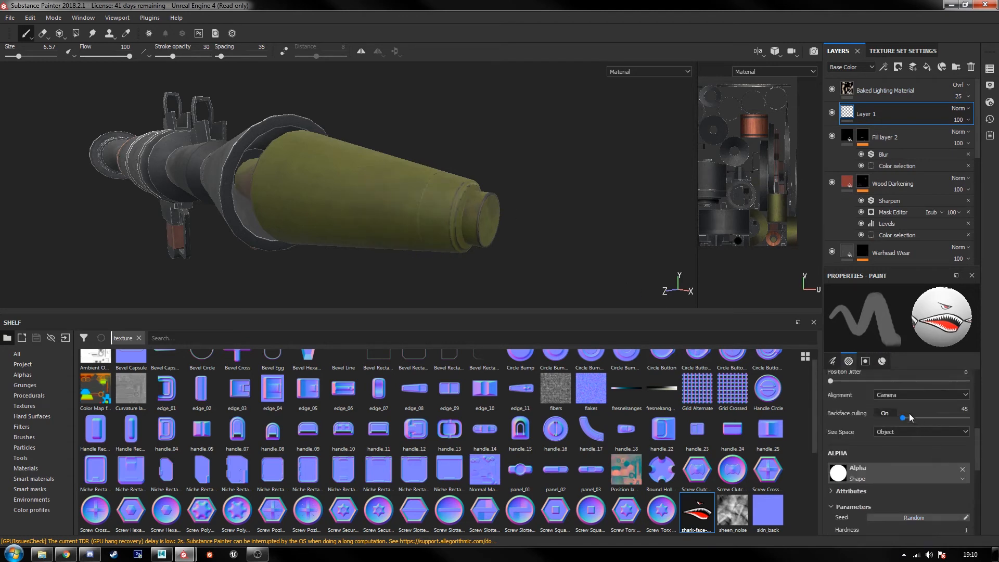
{"action": "scroll", "coordinate": [910, 419], "scroll_direction": "up", "scroll_amount": 5}
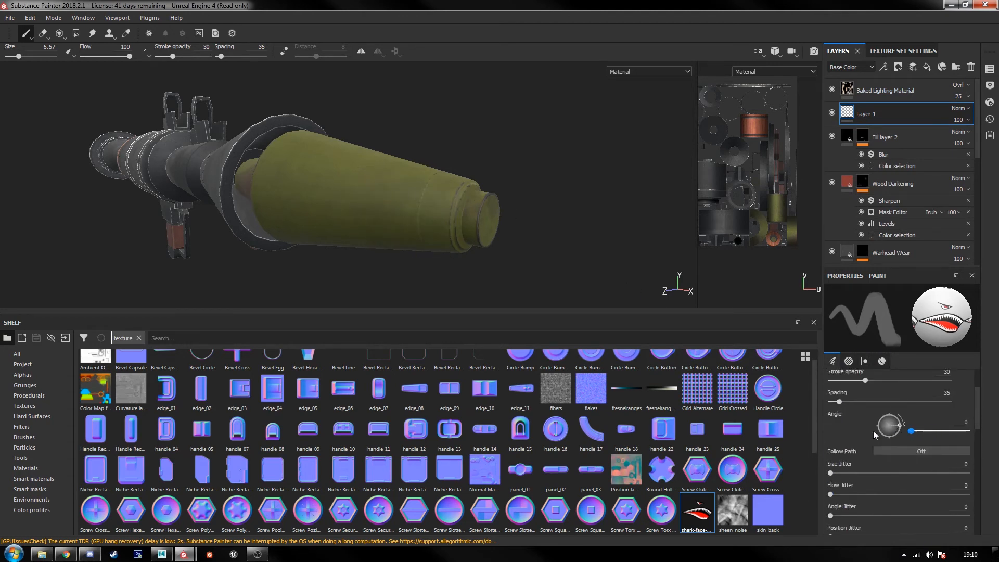
{"action": "right_click_drag", "start_coordinate": [375, 210], "coordinate": [416, 209], "text": "ctrl"}
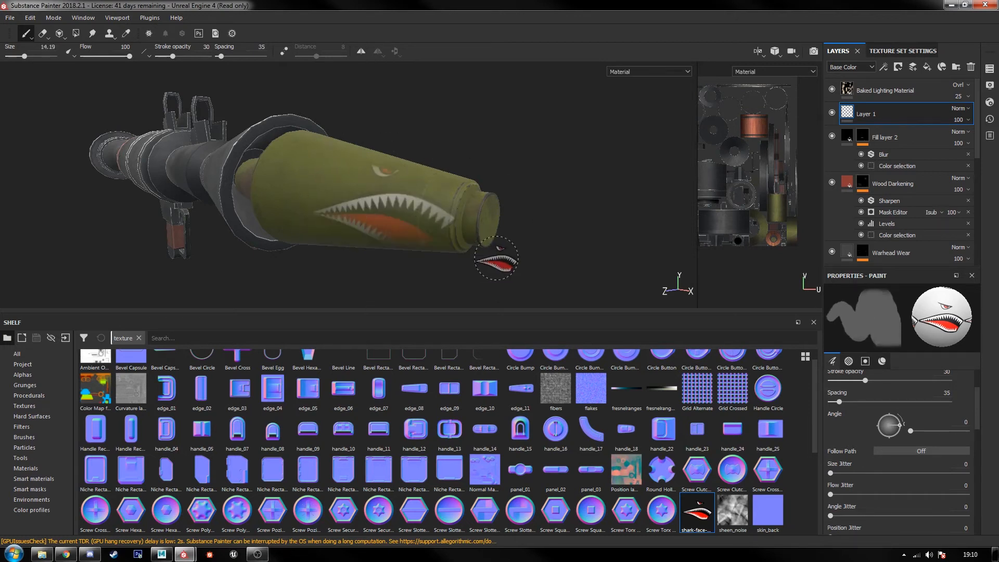
{"action": "scroll", "coordinate": [882, 450], "scroll_direction": "up", "scroll_amount": 2}
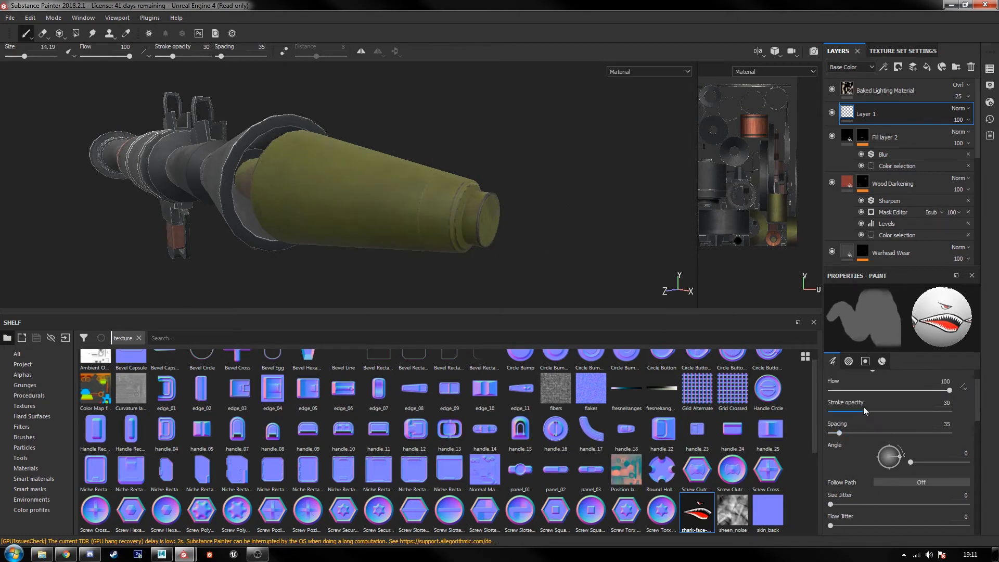
Step: Set the brush's stroke opacity to 100 and try shark-face stamps on the warhead's side
{"action": "left_click_drag", "start_coordinate": [865, 411], "coordinate": [949, 411]}
{"action": "left_click", "coordinate": [386, 200]}
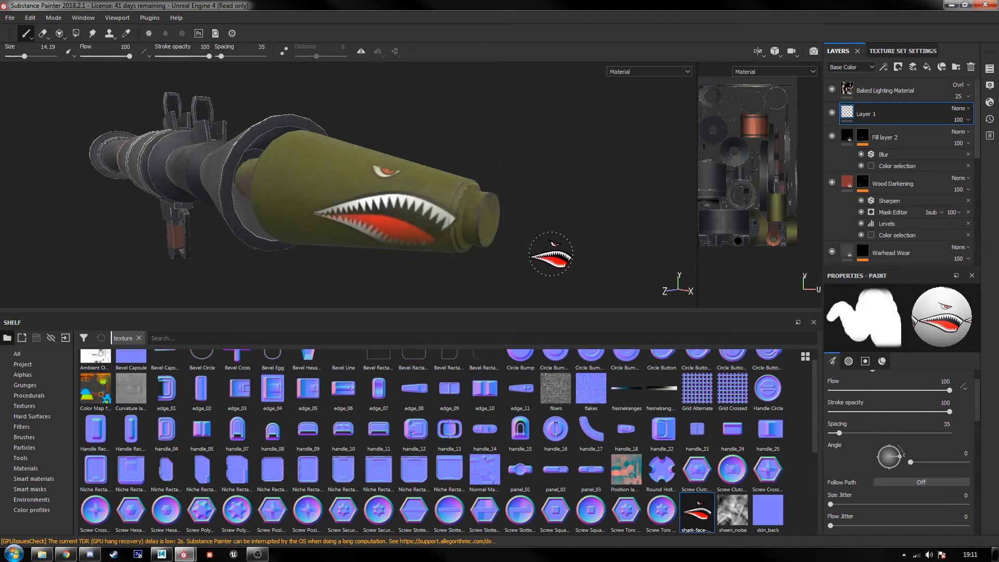
{"action": "mouse_move", "coordinate": [553, 257]}
{"action": "left_mouse_down", "text": "alt"}
{"action": "mouse_move", "coordinate": [465, 262]}
{"action": "mouse_move", "coordinate": [505, 237]}
{"action": "left_mouse_up", "text": "alt"}
{"action": "key", "text": "ctrl+z"}
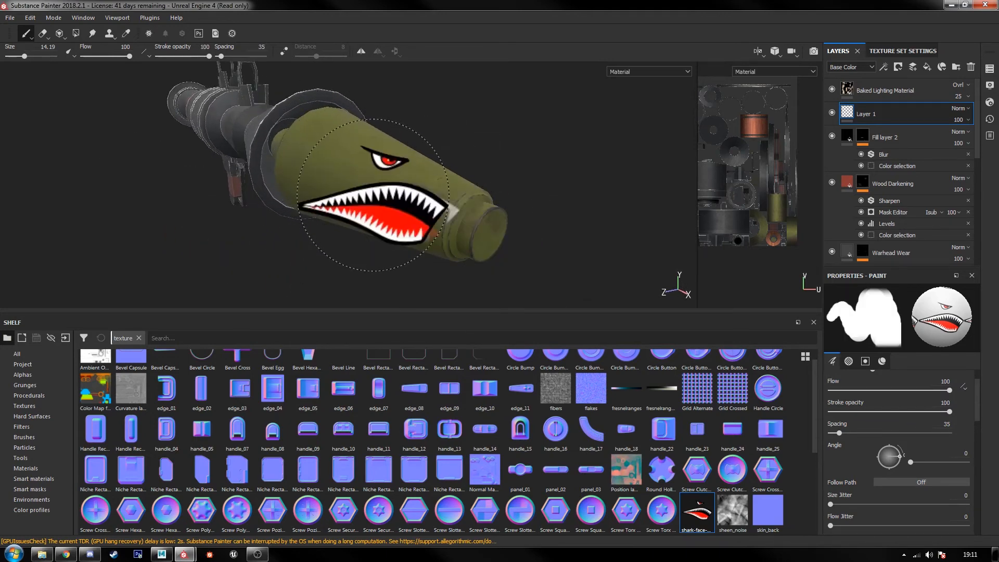
{"action": "left_click", "coordinate": [376, 194]}
{"action": "left_click_drag", "start_coordinate": [551, 277], "coordinate": [640, 250], "text": "alt"}
{"action": "key", "text": "ctrl+z"}
Step: Try a side-view shark-face stamp on the warhead and clear the brush's Shape alpha
{"action": "scroll", "coordinate": [882, 436], "scroll_direction": "down", "scroll_amount": 1}
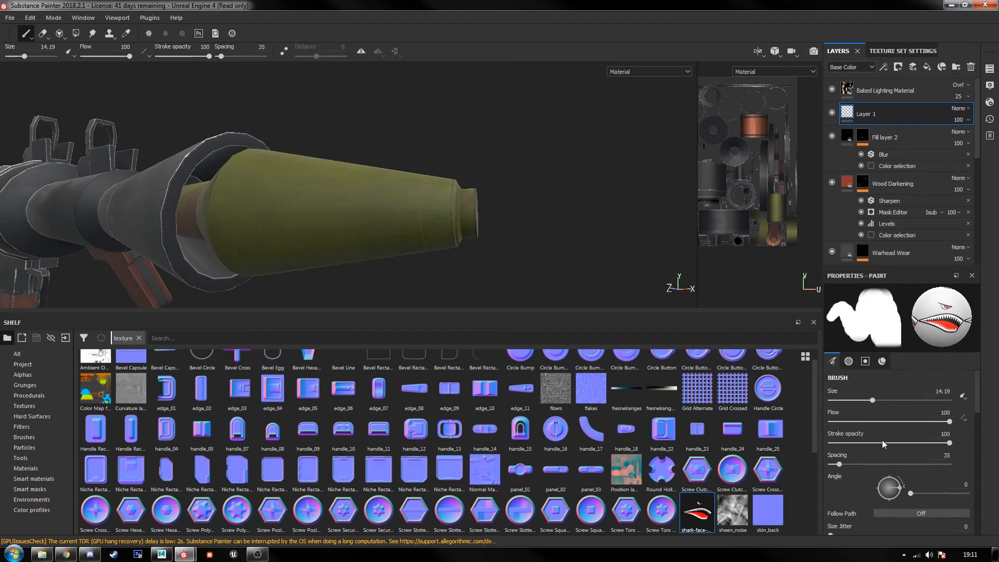
{"action": "scroll", "coordinate": [904, 456], "scroll_direction": "down", "scroll_amount": 3}
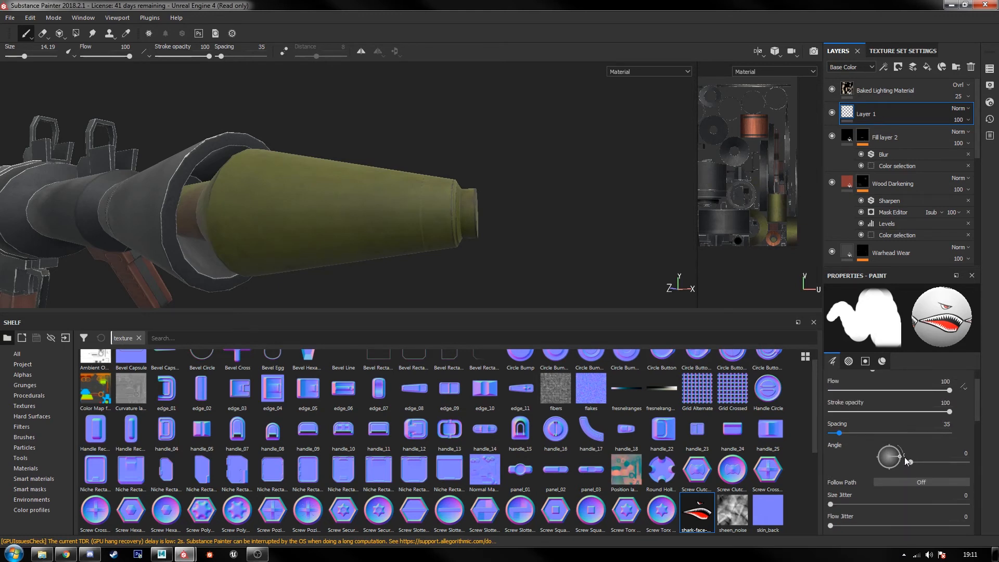
{"action": "scroll", "coordinate": [888, 470], "scroll_direction": "down", "scroll_amount": 3}
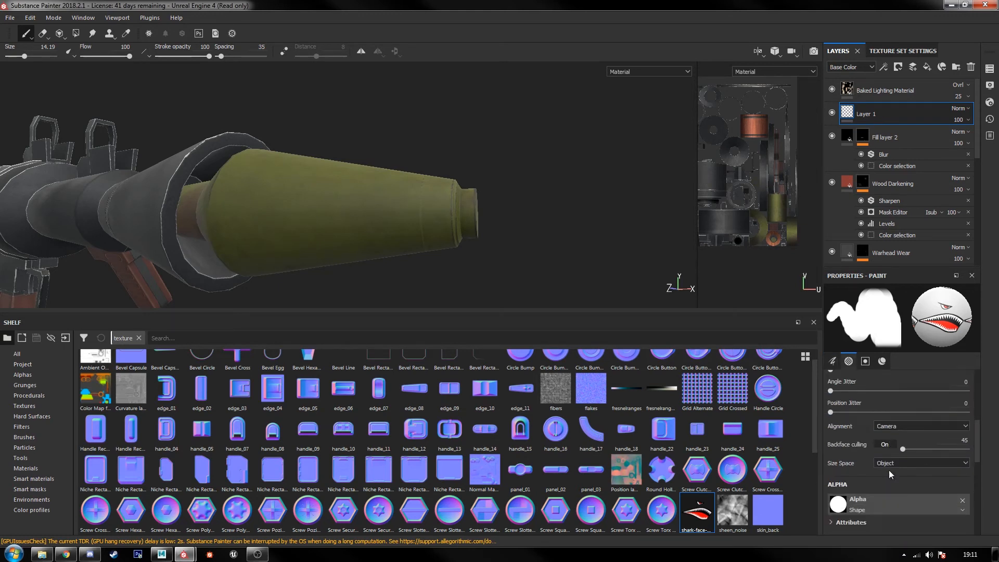
{"action": "left_click", "coordinate": [324, 202]}
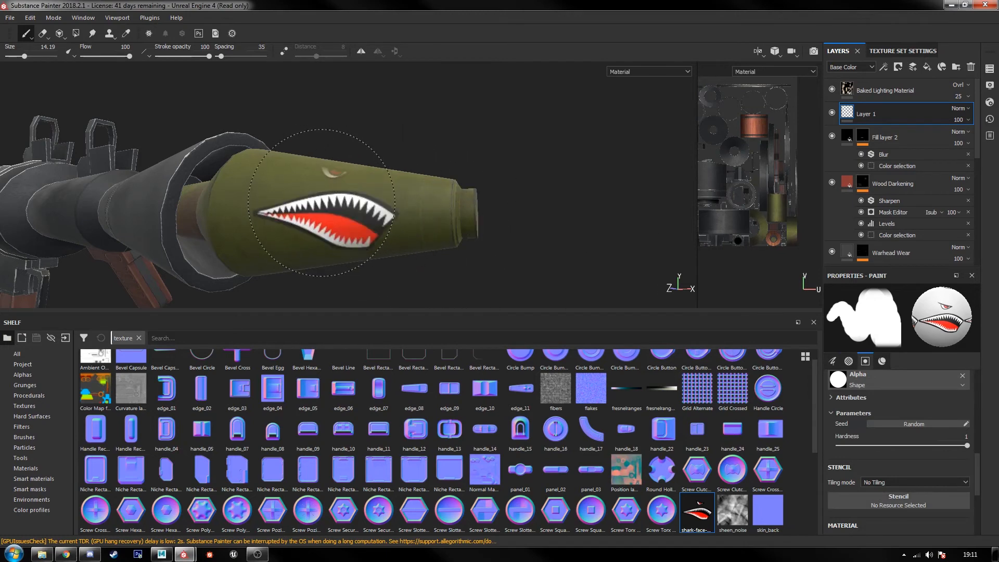
{"action": "left_click_drag", "start_coordinate": [499, 254], "coordinate": [504, 274], "text": "alt"}
{"action": "scroll", "coordinate": [898, 492], "scroll_direction": "down", "scroll_amount": 3}
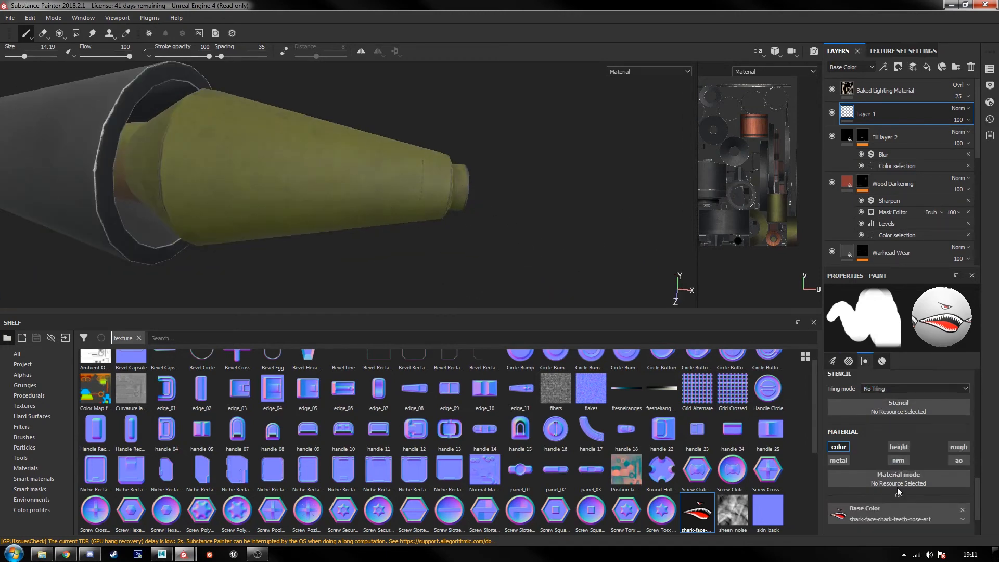
{"action": "scroll", "coordinate": [908, 479], "scroll_direction": "down", "scroll_amount": 1}
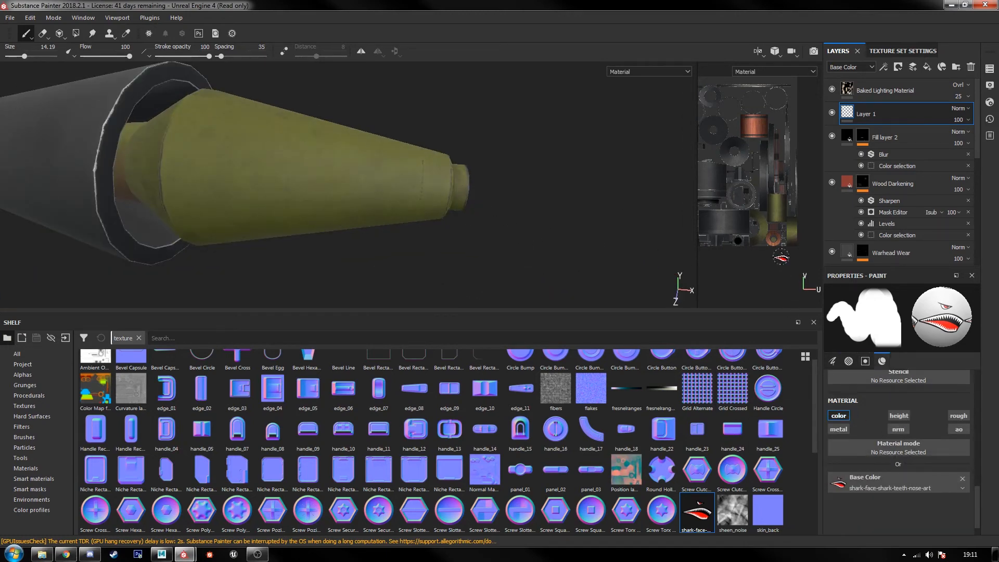
{"action": "scroll", "coordinate": [872, 445], "scroll_direction": "up", "scroll_amount": 5}
{"action": "left_click", "coordinate": [962, 407]}
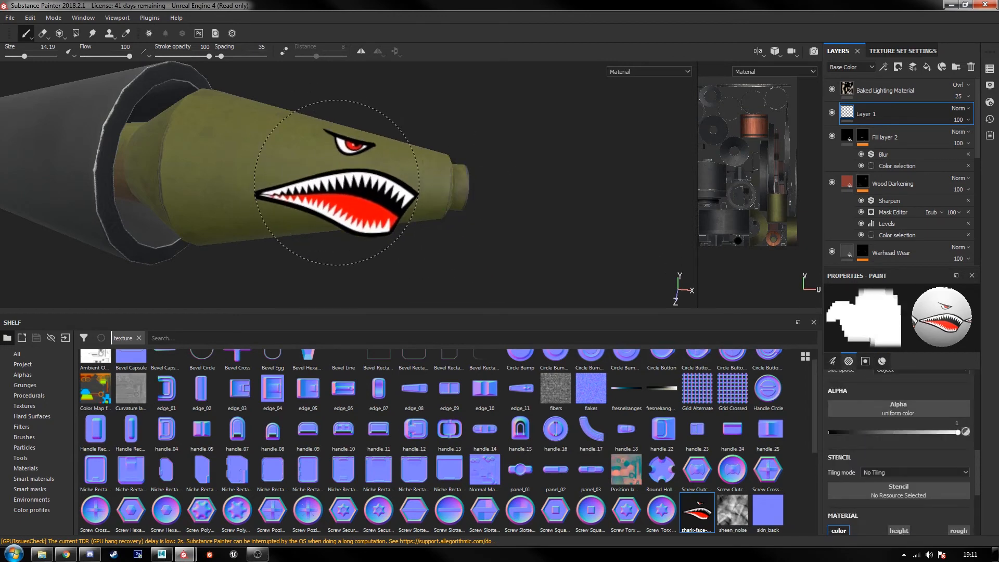
Step: Try full-square shark-face stamps with the uniform alpha on the warhead's side
{"action": "left_click", "coordinate": [336, 182]}
{"action": "left_click_drag", "start_coordinate": [524, 288], "coordinate": [469, 226], "text": "alt"}
{"action": "key", "text": "ctrl+z"}
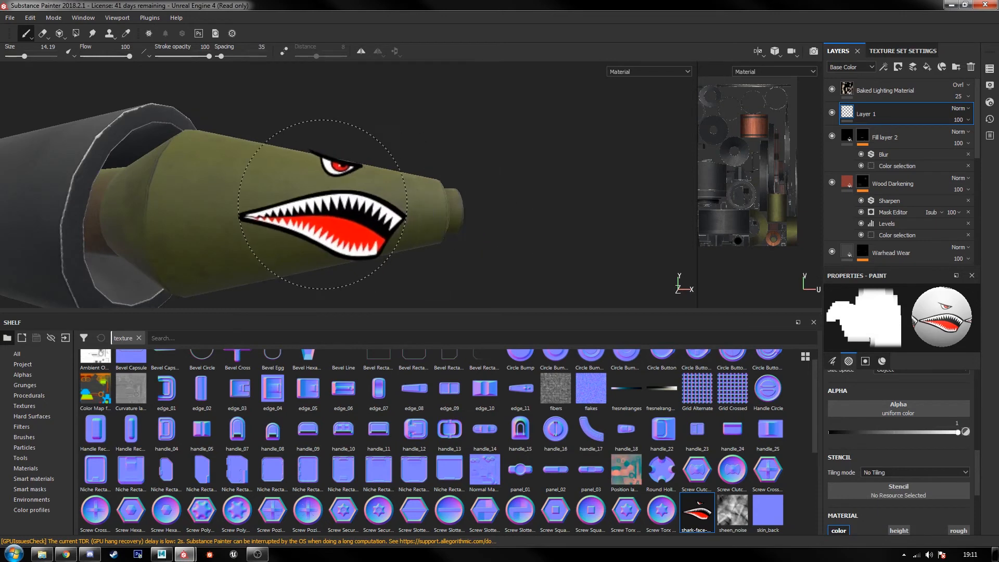
{"action": "left_click", "coordinate": [315, 206]}
{"action": "left_click_drag", "start_coordinate": [544, 266], "coordinate": [397, 271], "text": "alt"}
{"action": "key", "text": "ctrl+z"}
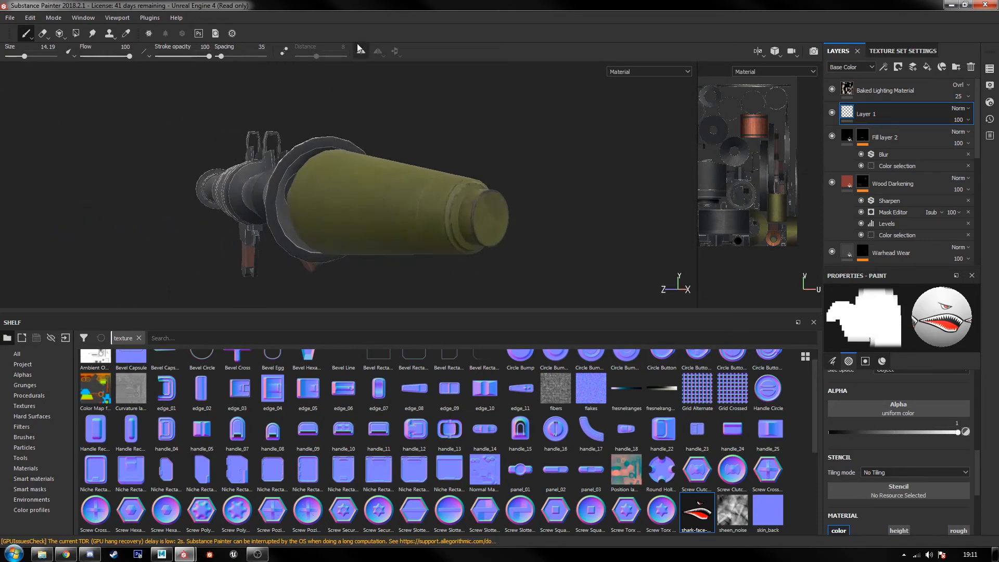
Step: Turn on symmetry for painting and set its axis to Mirror Z for the launcher
{"action": "left_click", "coordinate": [361, 50]}
{"action": "left_click_drag", "start_coordinate": [390, 211], "coordinate": [390, 250], "text": "alt"}
{"action": "scroll", "coordinate": [406, 252], "scroll_direction": "down", "scroll_amount": 3}
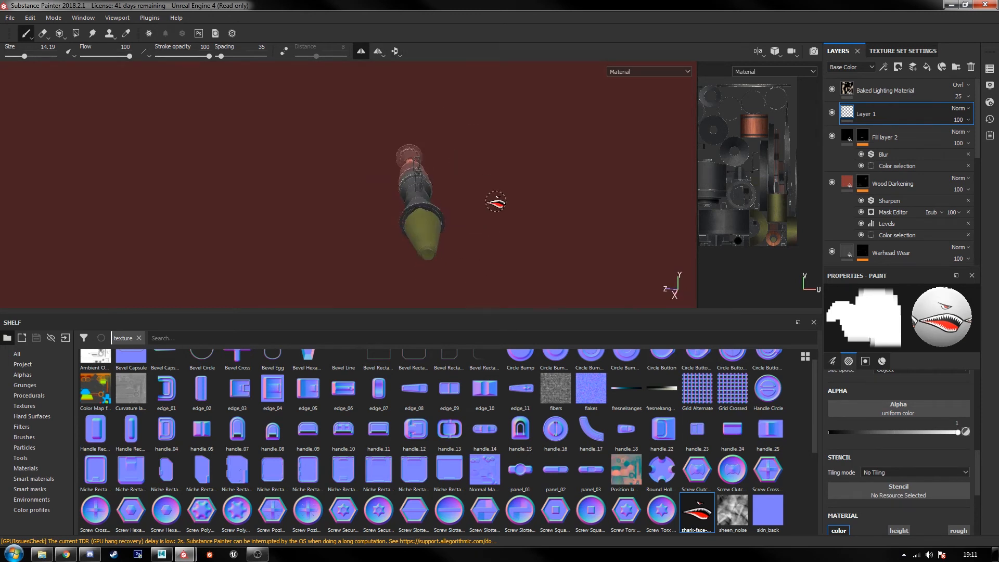
{"action": "scroll", "coordinate": [416, 214], "scroll_direction": "up", "scroll_amount": 3}
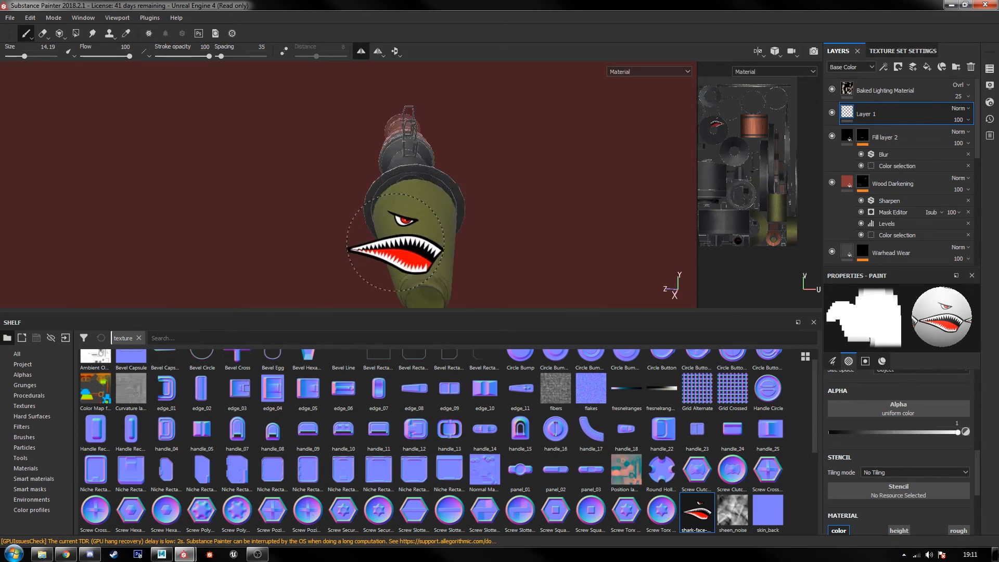
{"action": "left_click_drag", "start_coordinate": [519, 225], "coordinate": [437, 187], "text": "alt"}
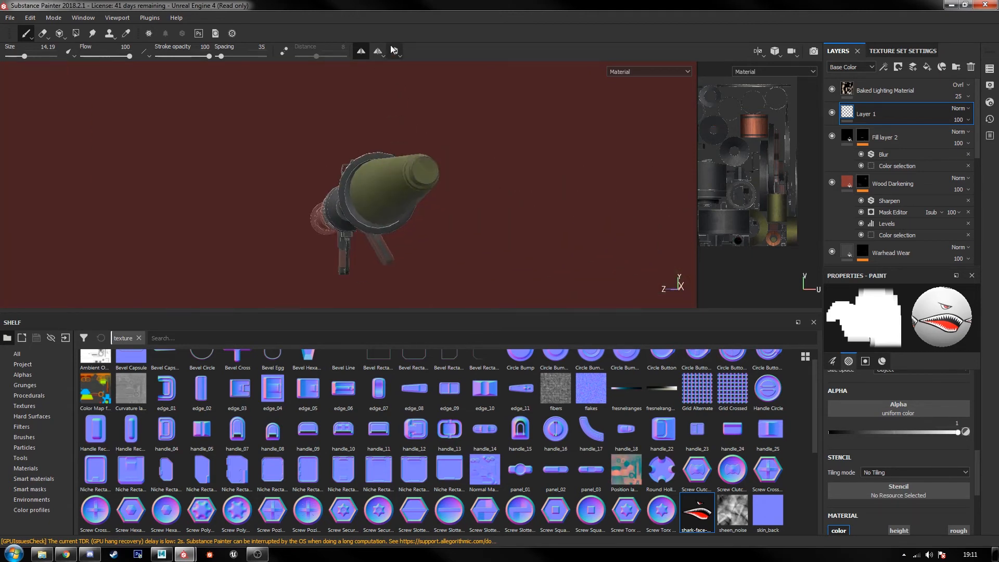
{"action": "left_click", "coordinate": [394, 72]}
{"action": "left_click_drag", "start_coordinate": [399, 127], "coordinate": [434, 199], "text": "alt"}
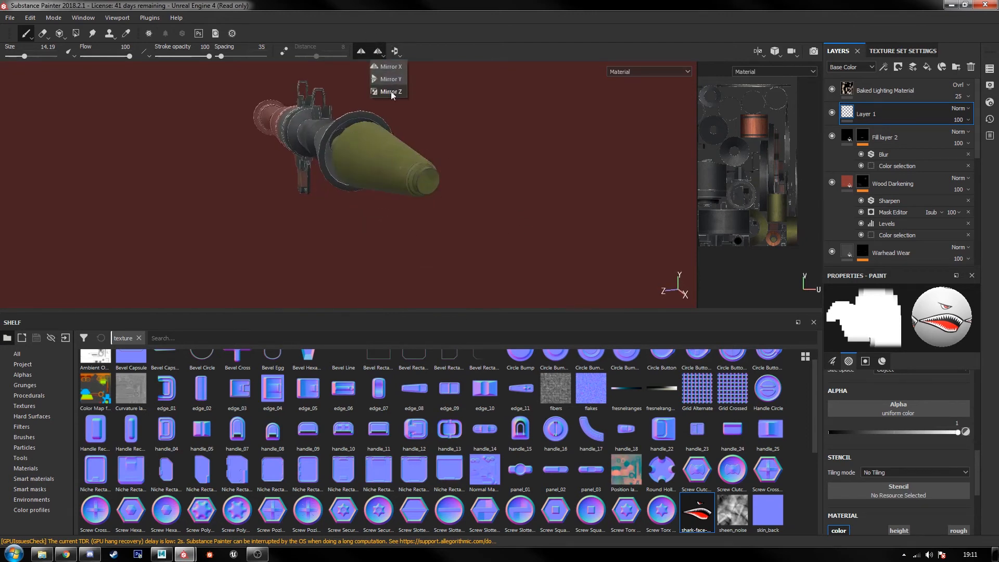
{"action": "left_click", "coordinate": [390, 91]}
{"action": "mouse_move", "coordinate": [528, 208]}
{"action": "left_mouse_down", "text": "alt"}
{"action": "mouse_move", "coordinate": [319, 185]}
{"action": "mouse_move", "coordinate": [424, 208]}
{"action": "mouse_move", "coordinate": [405, 217]}
{"action": "mouse_move", "coordinate": [495, 189]}
{"action": "mouse_move", "coordinate": [357, 187]}
{"action": "mouse_move", "coordinate": [358, 167]}
{"action": "left_mouse_up", "text": "alt"}
{"action": "left_click_drag", "start_coordinate": [481, 219], "coordinate": [476, 208], "text": "alt"}
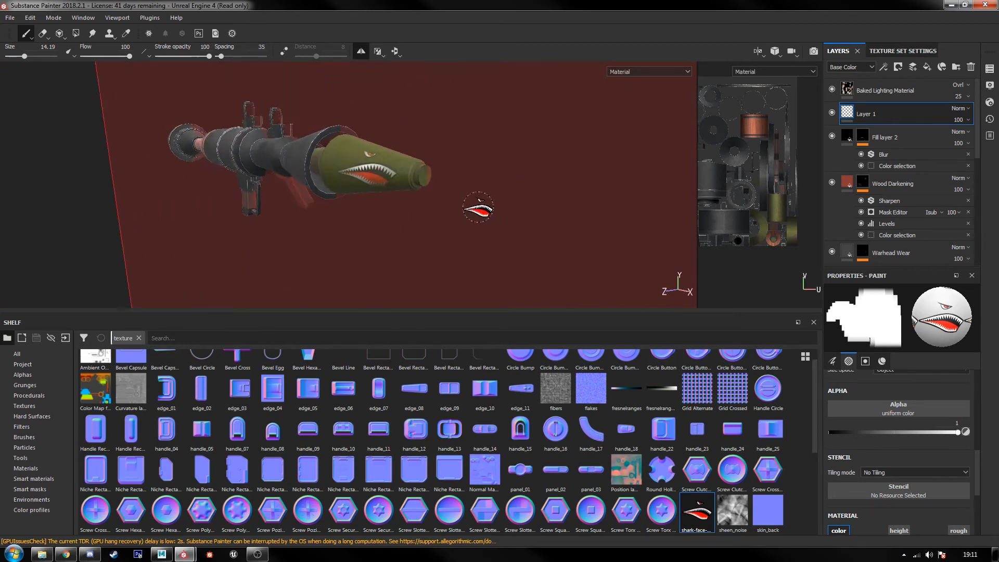
Step: Move Layer 1, in Normal blend mode, above Baked Lighting Material and try a shark-face stamp on the warhead
{"action": "right_click_drag", "start_coordinate": [476, 208], "coordinate": [525, 231], "text": "alt"}
{"action": "scroll", "coordinate": [907, 495], "scroll_direction": "down", "scroll_amount": 3}
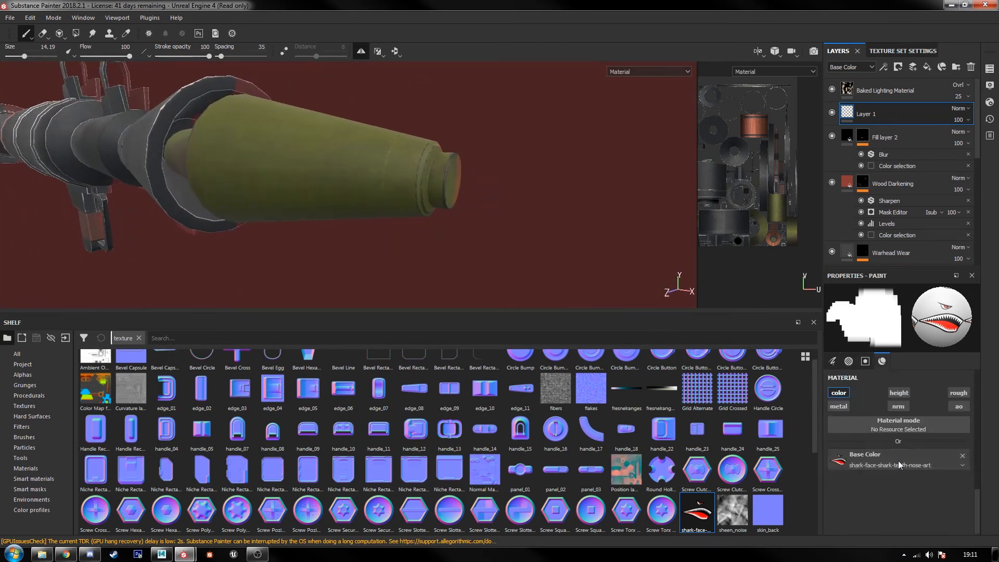
{"action": "left_click", "coordinate": [958, 109]}
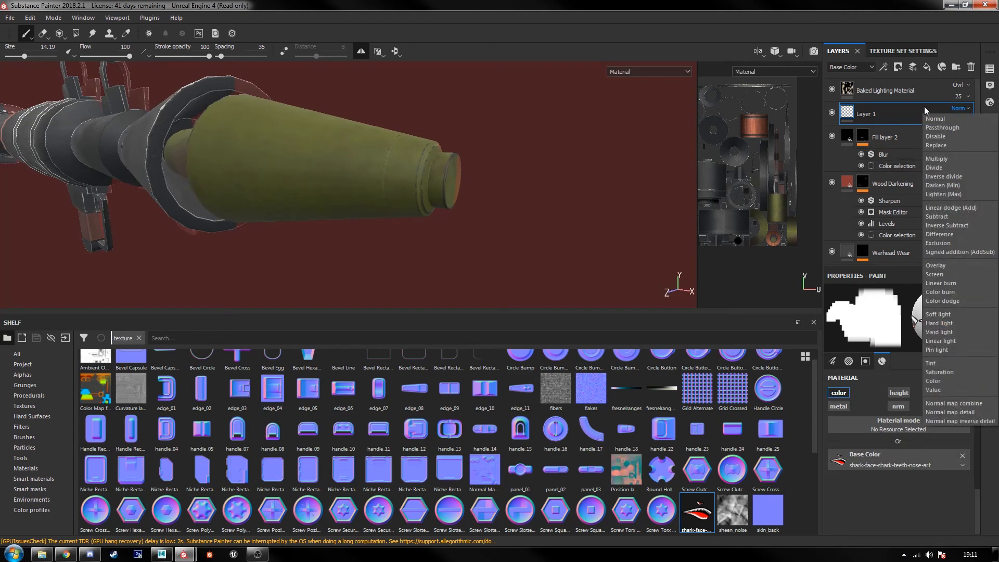
{"action": "left_click", "coordinate": [935, 118]}
{"action": "left_click_drag", "start_coordinate": [882, 115], "coordinate": [882, 86]}
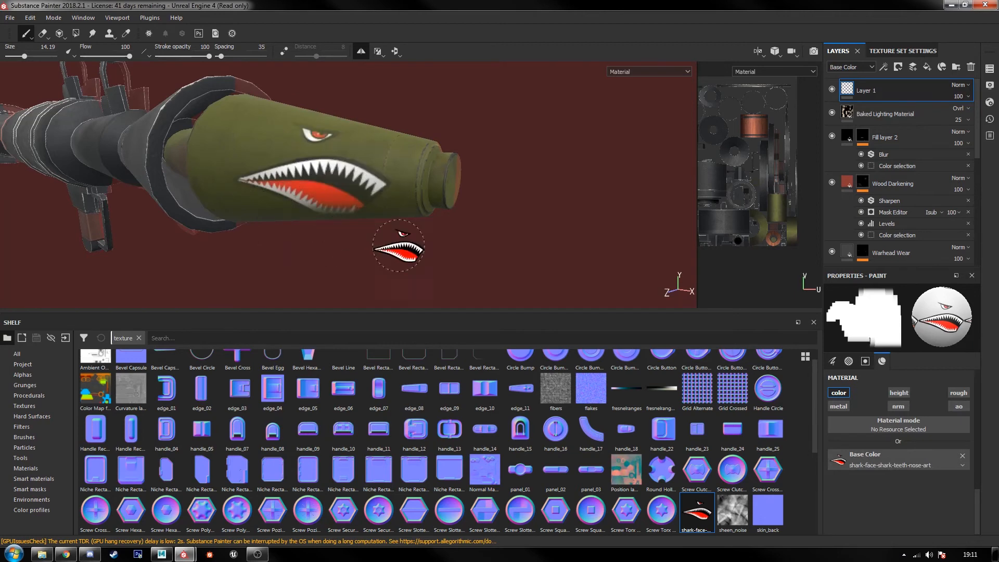
{"action": "left_click_drag", "start_coordinate": [398, 246], "coordinate": [537, 217], "text": "alt"}
{"action": "key", "text": "ctrl+z"}
Step: Set the brush alignment to Tangent | Wrap and try a shark-face stamp on the warhead
{"action": "scroll", "coordinate": [921, 468], "scroll_direction": "up", "scroll_amount": 3}
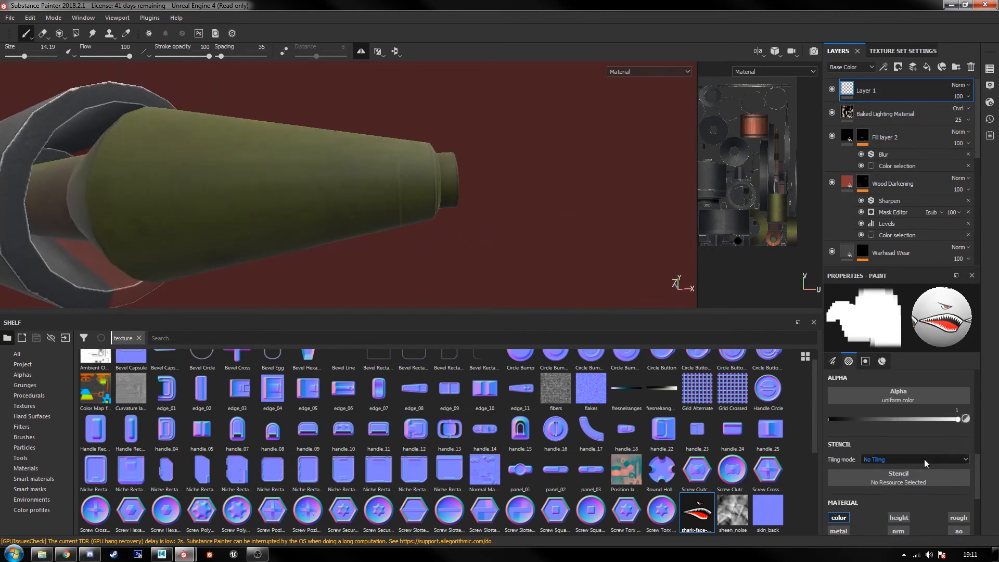
{"action": "scroll", "coordinate": [950, 457], "scroll_direction": "down", "scroll_amount": 3}
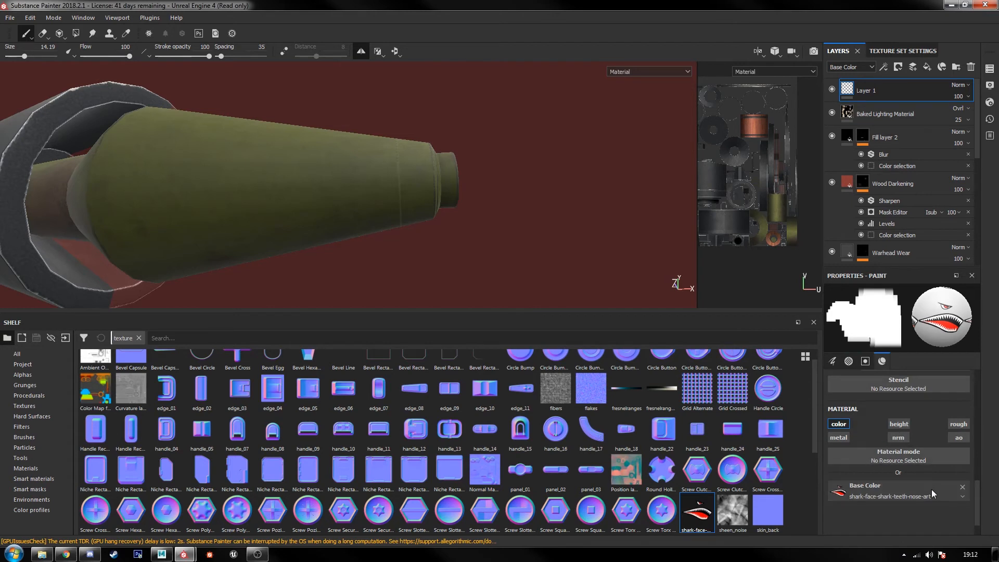
{"action": "scroll", "coordinate": [923, 472], "scroll_direction": "up", "scroll_amount": 4}
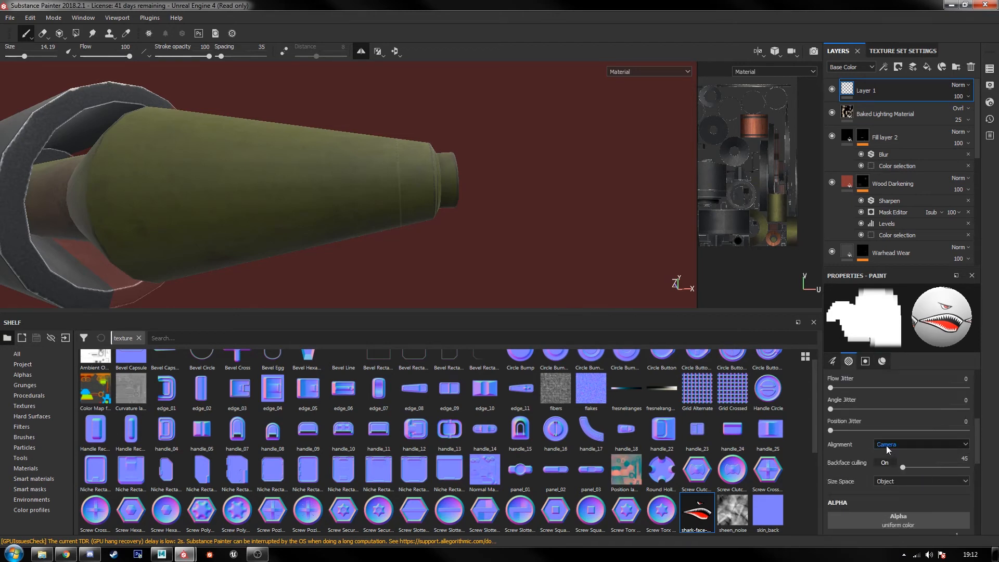
{"action": "left_click", "coordinate": [885, 445]}
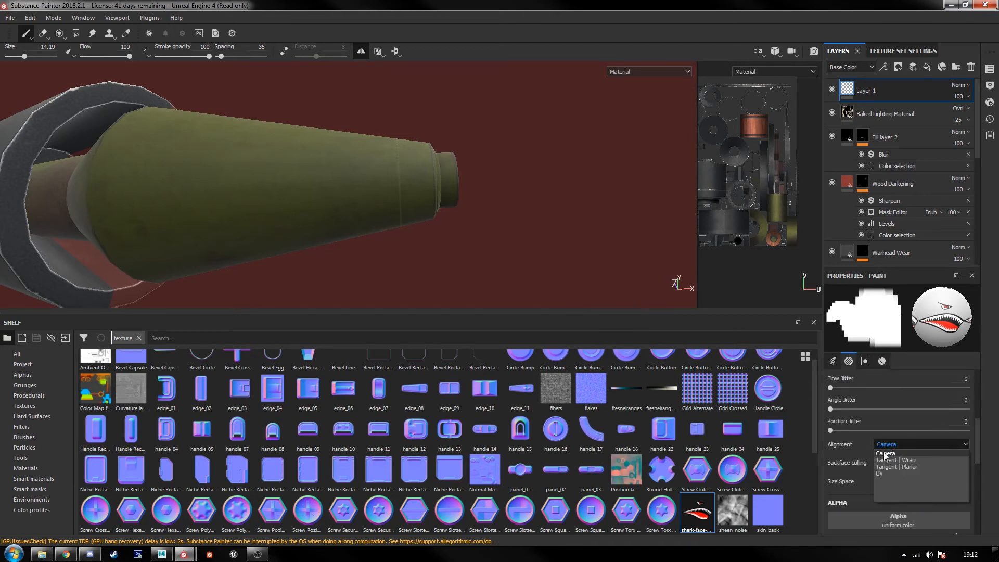
{"action": "left_click", "coordinate": [887, 457]}
{"action": "left_click", "coordinate": [265, 193]}
{"action": "left_click_drag", "start_coordinate": [538, 270], "coordinate": [417, 261], "text": "alt"}
{"action": "key", "text": "ctrl+z"}
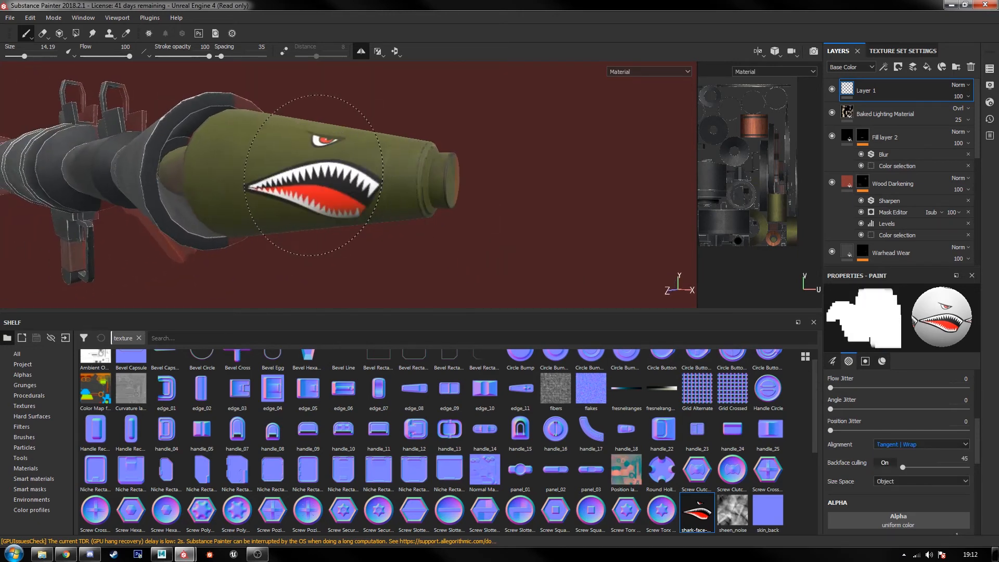
{"action": "left_click_drag", "start_coordinate": [523, 254], "coordinate": [553, 238], "text": "alt"}
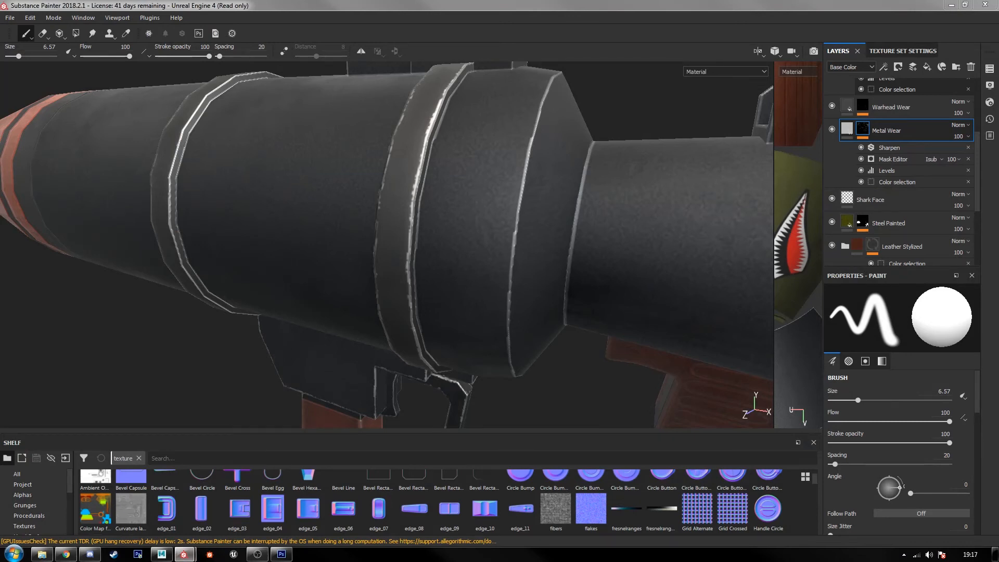
Step: Add a Paint effect to the Metal Wear layer's mask and enlarge the shelf
{"action": "right_click", "coordinate": [905, 129]}
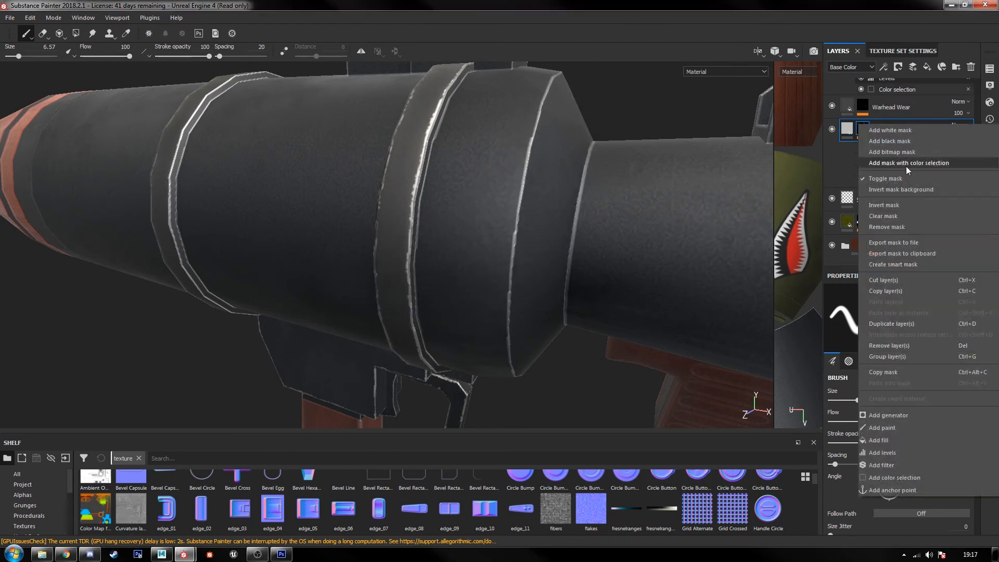
{"action": "left_click", "coordinate": [897, 431]}
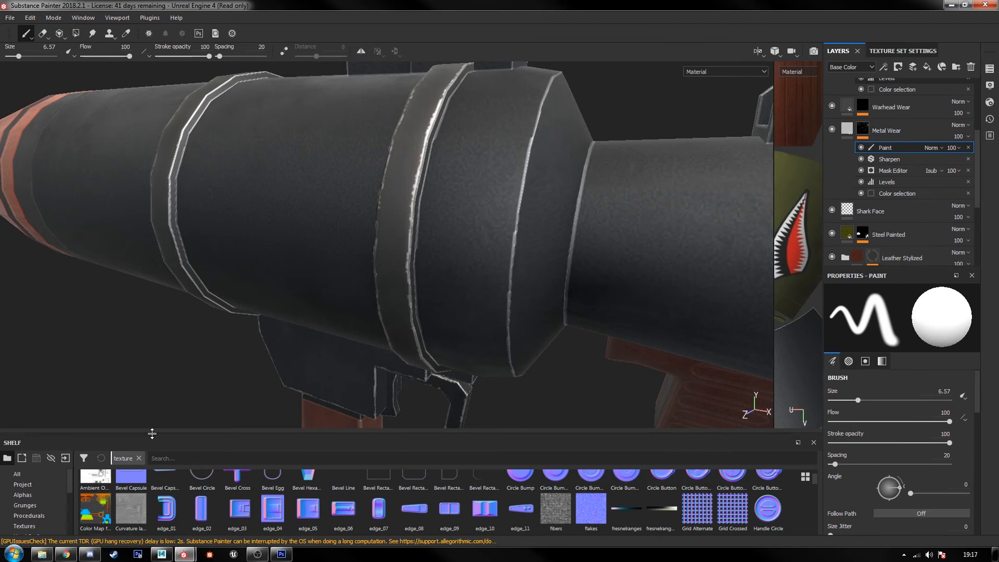
{"action": "left_click_drag", "start_coordinate": [152, 433], "coordinate": [155, 312]}
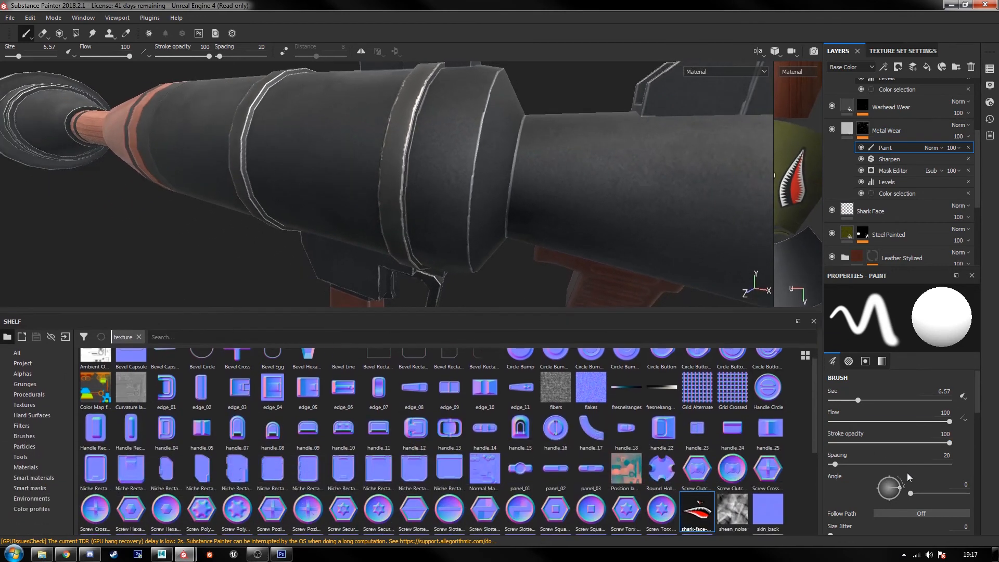
Step: Assign the Dirt Smudge alpha to the mask brush and try a white stroke over the tube's raised band
{"action": "scroll", "coordinate": [907, 472], "scroll_direction": "down", "scroll_amount": 6}
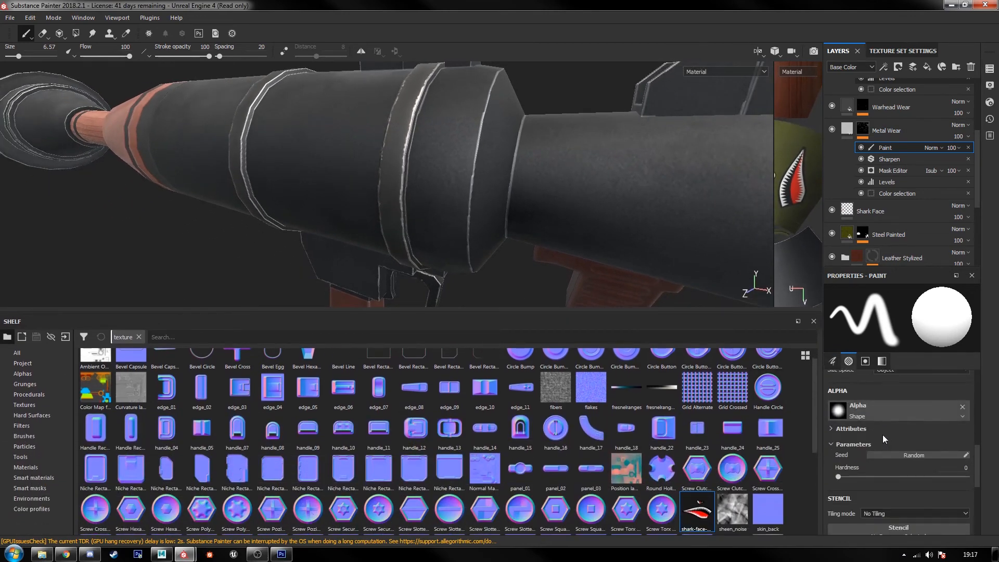
{"action": "left_click", "coordinate": [22, 374]}
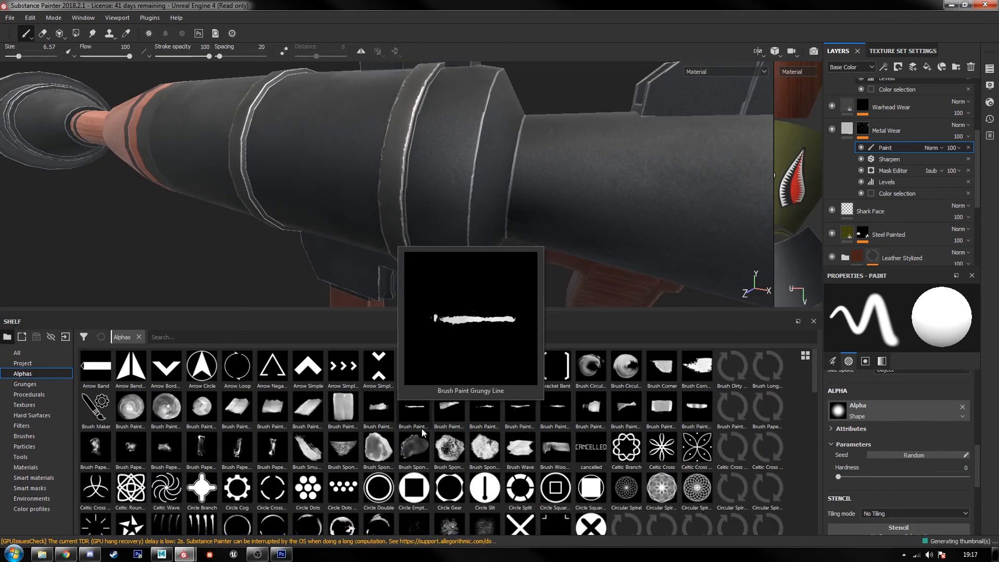
{"action": "scroll", "coordinate": [497, 451], "scroll_direction": "down", "scroll_amount": 3}
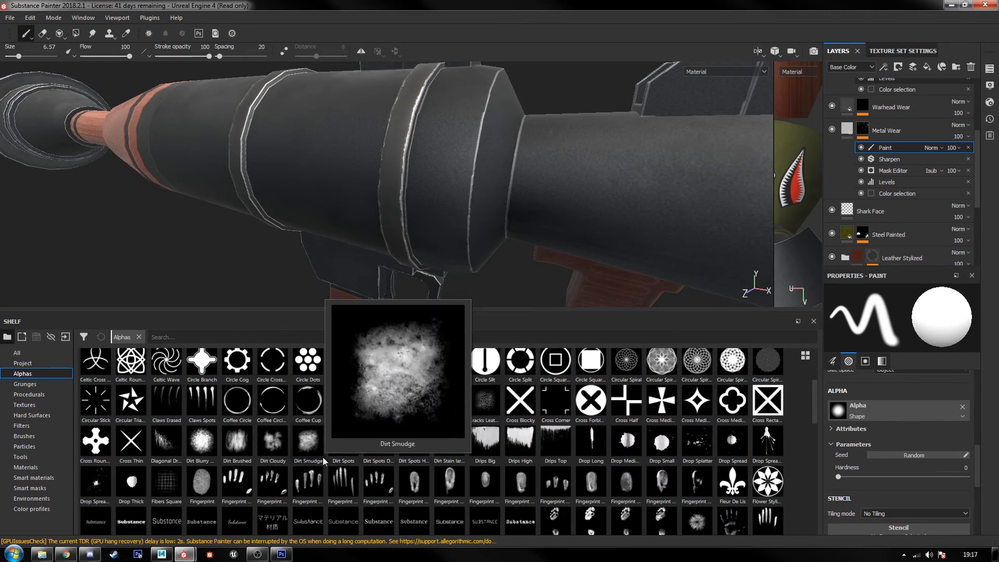
{"action": "left_click_drag", "start_coordinate": [313, 454], "coordinate": [573, 466]}
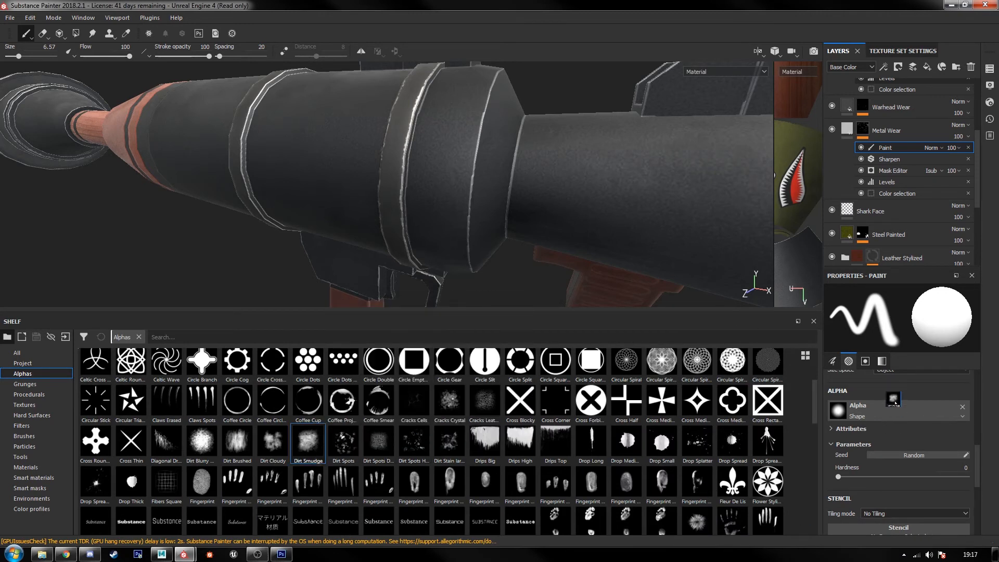
{"action": "left_click_drag", "start_coordinate": [896, 402], "coordinate": [894, 408]}
{"action": "mouse_move", "coordinate": [457, 185]}
{"action": "left_mouse_down"}
{"action": "mouse_move", "coordinate": [426, 174]}
{"action": "mouse_move", "coordinate": [394, 191]}
{"action": "mouse_move", "coordinate": [394, 236]}
{"action": "left_mouse_up"}
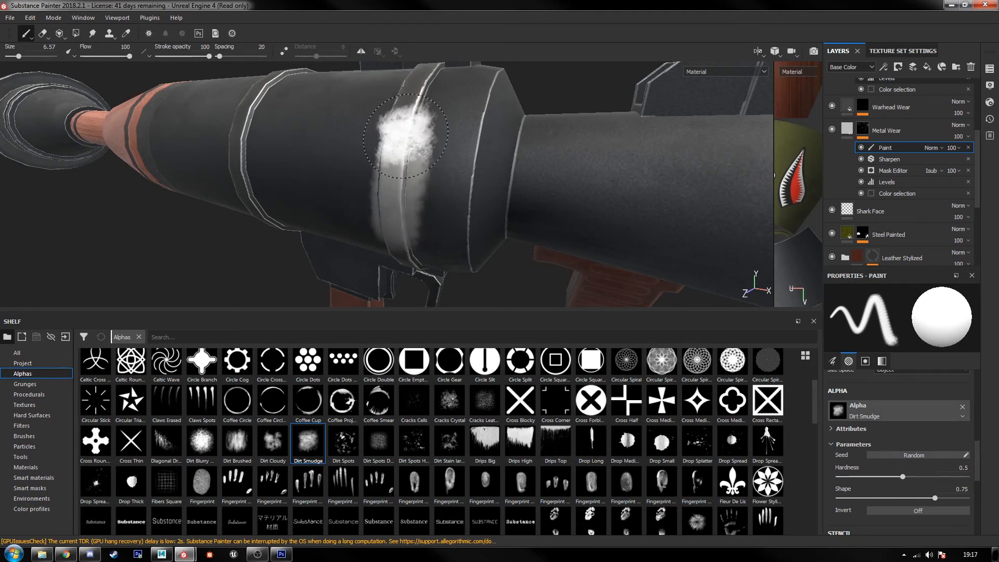
{"action": "key", "text": "ctrl+z"}
Step: Switch the Metal Wear mask brush to black and break up the edge wear along the tube's raised band and neighbouring edges
{"action": "key", "text": "x"}
{"action": "scroll", "coordinate": [413, 169], "scroll_direction": "up", "scroll_amount": 3}
{"action": "mouse_move", "coordinate": [420, 155]}
{"action": "left_mouse_down"}
{"action": "mouse_move", "coordinate": [442, 198]}
{"action": "mouse_move", "coordinate": [427, 243]}
{"action": "left_mouse_up"}
{"action": "left_click_drag", "start_coordinate": [424, 139], "coordinate": [448, 145]}
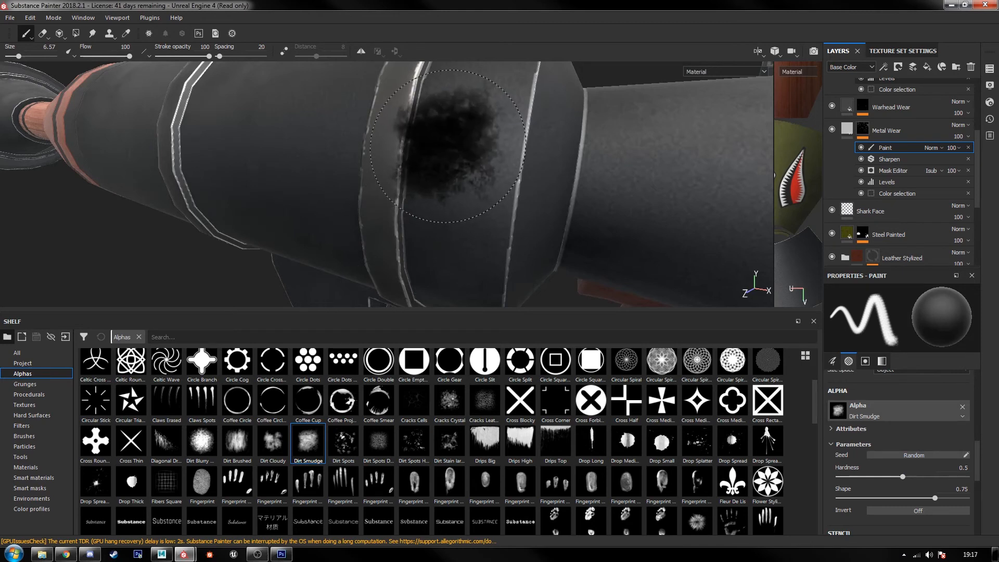
{"action": "scroll", "coordinate": [455, 150], "scroll_direction": "down", "scroll_amount": 2}
{"action": "middle_click_drag", "start_coordinate": [456, 151], "coordinate": [454, 227], "text": "alt"}
{"action": "middle_click_drag", "start_coordinate": [484, 185], "coordinate": [453, 120], "text": "alt"}
{"action": "left_click_drag", "start_coordinate": [453, 121], "coordinate": [681, 199], "text": "alt"}
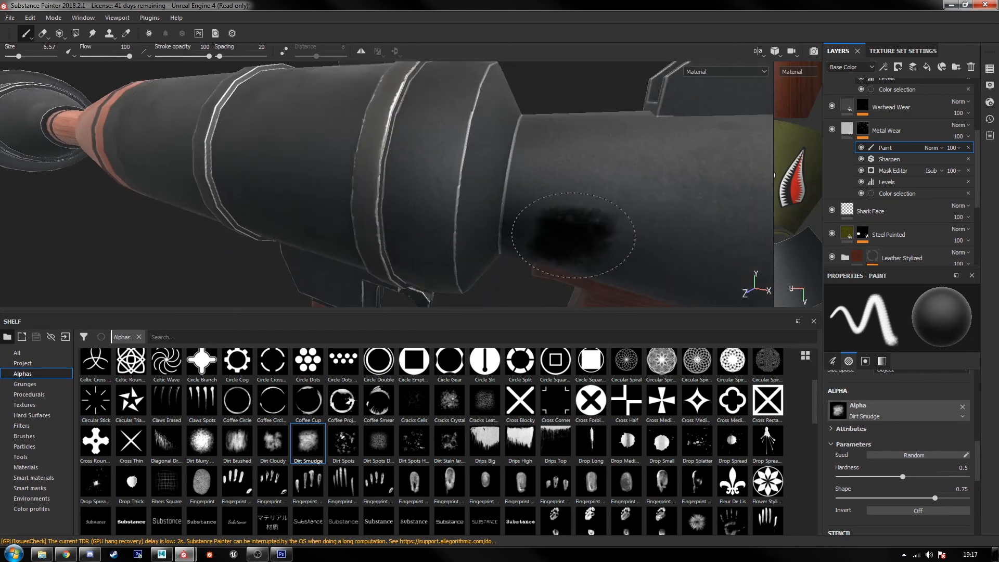
{"action": "mouse_move", "coordinate": [575, 234]}
{"action": "left_mouse_down", "text": "alt"}
{"action": "mouse_move", "coordinate": [508, 272]}
{"action": "mouse_move", "coordinate": [388, 216]}
{"action": "mouse_move", "coordinate": [435, 115]}
{"action": "mouse_move", "coordinate": [458, 151]}
{"action": "mouse_move", "coordinate": [466, 224]}
{"action": "left_mouse_up", "text": "alt"}
Step: Paint black over the edge wear on the metal base of the grip and the adjoining guard bar
{"action": "scroll", "coordinate": [436, 115], "scroll_direction": "up", "scroll_amount": 2}
{"action": "middle_click_drag", "start_coordinate": [469, 277], "coordinate": [478, 129], "text": "alt"}
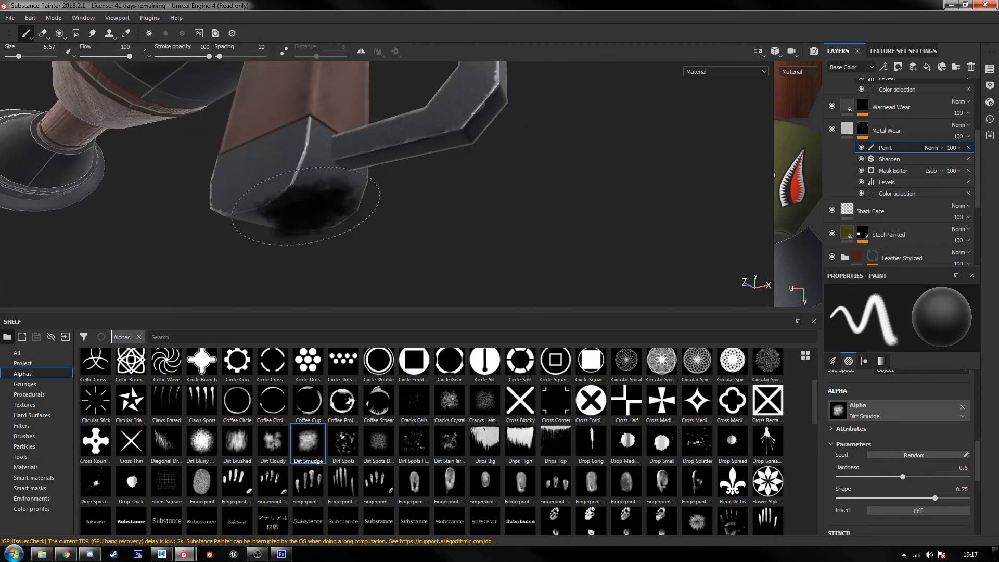
{"action": "mouse_move", "coordinate": [294, 168]}
{"action": "left_mouse_down", "text": "alt"}
{"action": "mouse_move", "coordinate": [290, 217]}
{"action": "mouse_move", "coordinate": [213, 214]}
{"action": "mouse_move", "coordinate": [551, 185]}
{"action": "left_mouse_up", "text": "alt"}
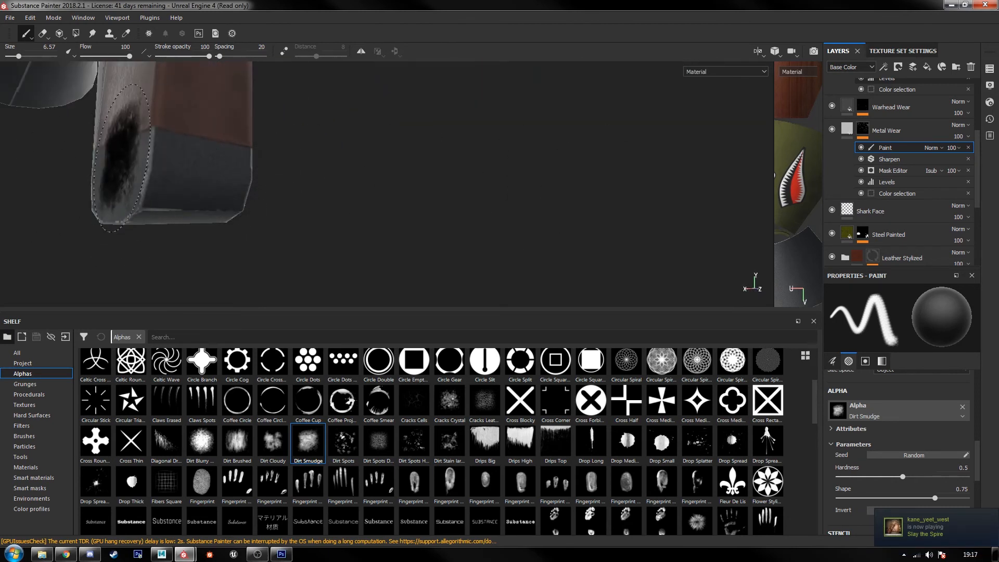
{"action": "middle_click_drag", "start_coordinate": [258, 192], "coordinate": [402, 135], "text": "alt"}
{"action": "mouse_move", "coordinate": [403, 135]}
{"action": "left_mouse_down", "text": "alt"}
{"action": "mouse_move", "coordinate": [337, 224]}
{"action": "mouse_move", "coordinate": [295, 108]}
{"action": "left_mouse_up", "text": "alt"}
{"action": "left_click_drag", "start_coordinate": [308, 163], "coordinate": [261, 154], "text": "alt"}
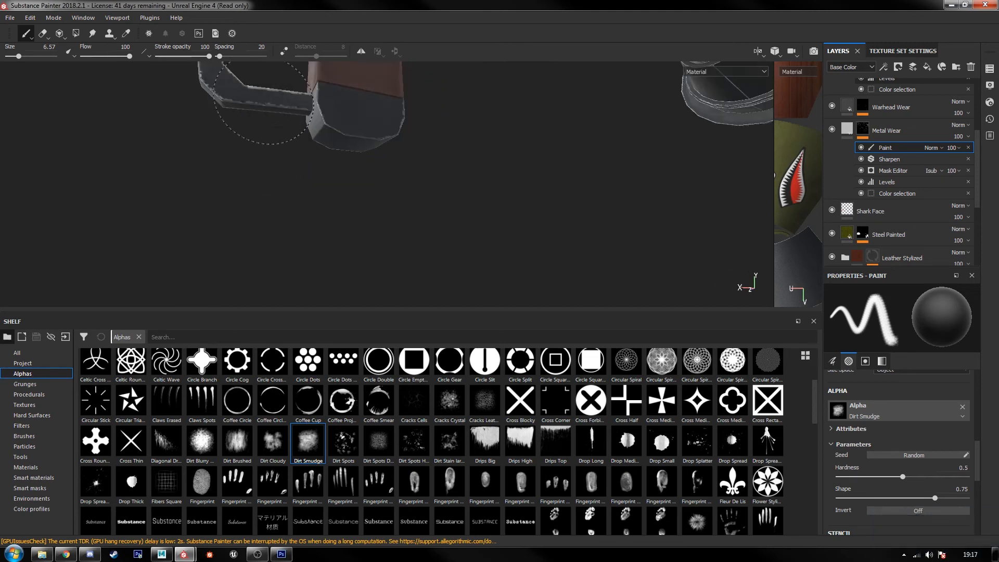
Step: Break up the edge wear on the raised rings and rim of the metal cone beyond the wooden section
{"action": "middle_click_drag", "start_coordinate": [645, 172], "coordinate": [297, 290], "text": "alt"}
{"action": "left_click_drag", "start_coordinate": [644, 156], "coordinate": [284, 331], "text": "alt"}
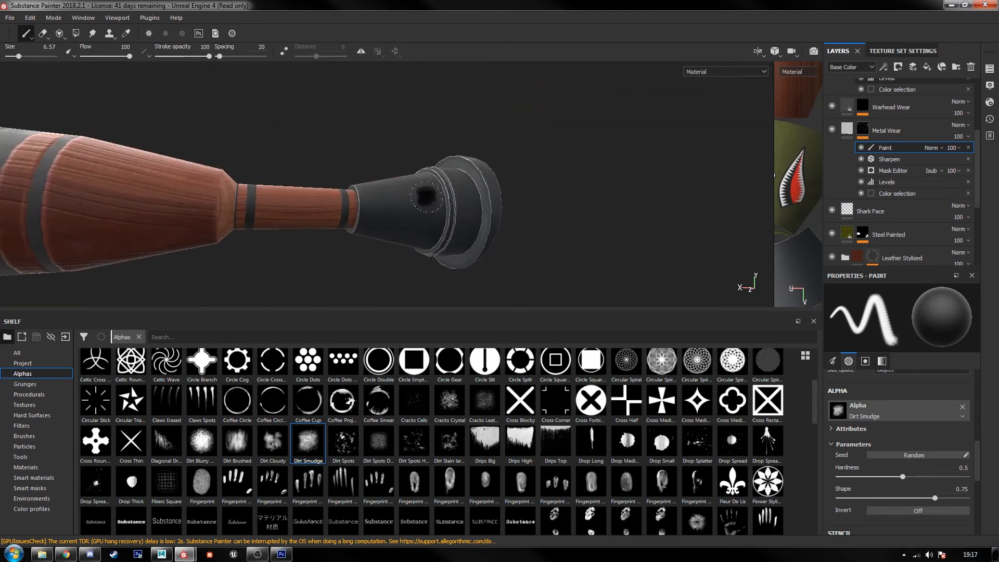
{"action": "middle_click_drag", "start_coordinate": [501, 167], "coordinate": [453, 183], "text": "alt"}
{"action": "scroll", "coordinate": [405, 200], "scroll_direction": "up", "scroll_amount": 5}
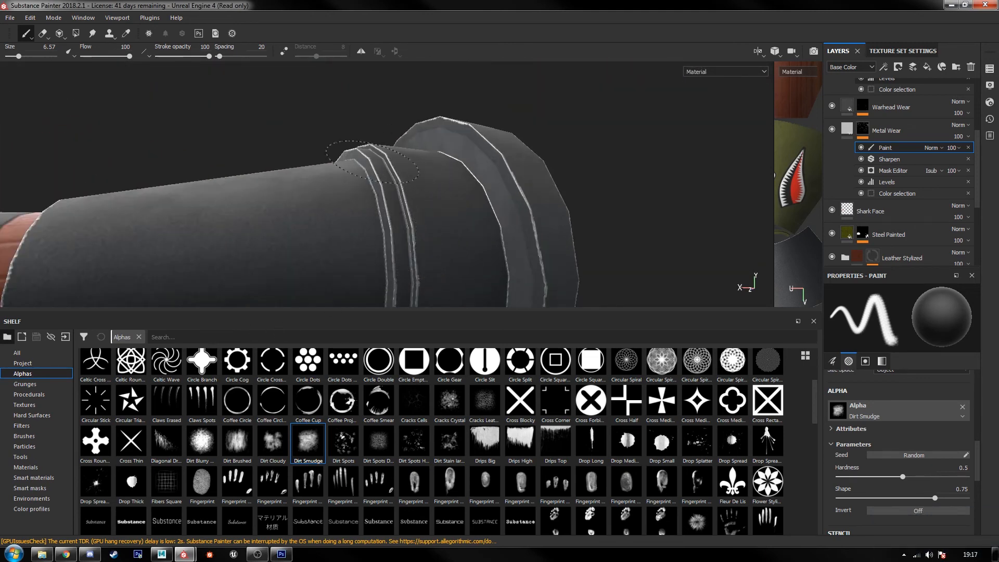
{"action": "left_click_drag", "start_coordinate": [373, 161], "coordinate": [470, 234], "text": "alt"}
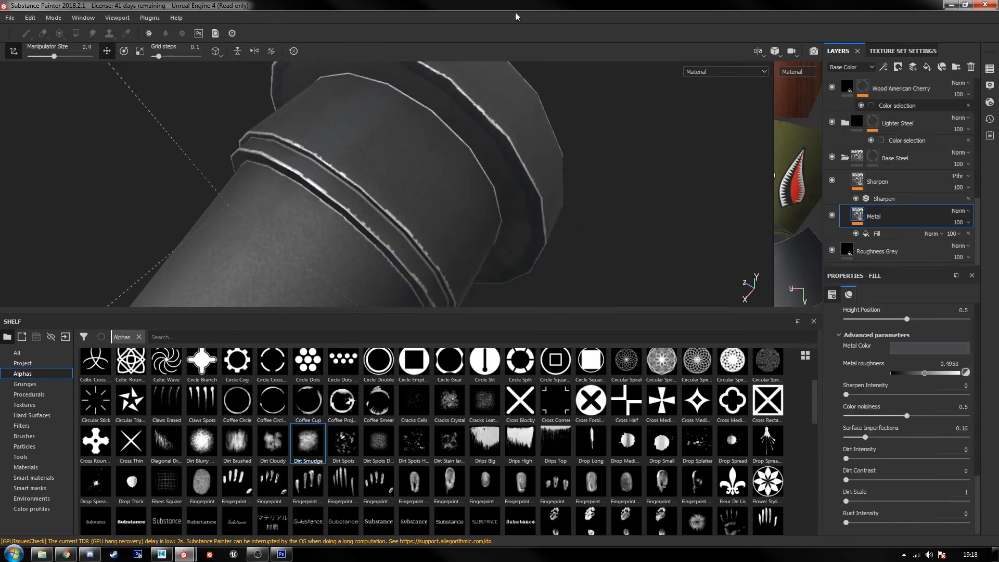
Step: Examine the wooden section's dark bands and the edge wear on both sights and the tube around them
{"action": "scroll", "coordinate": [473, 236], "scroll_direction": "down", "scroll_amount": 6}
{"action": "middle_click_drag", "start_coordinate": [445, 221], "coordinate": [546, 112], "text": "alt"}
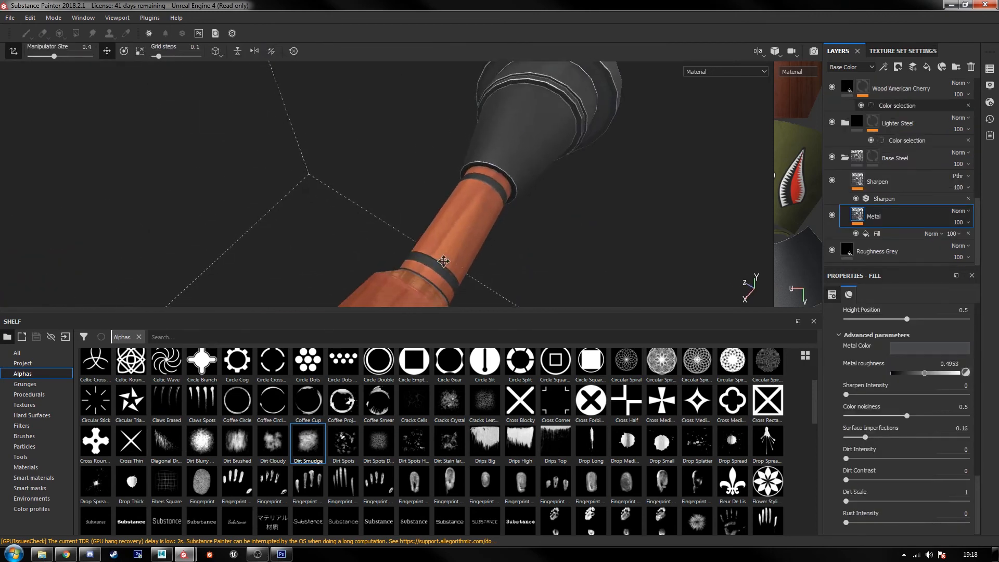
{"action": "middle_click_drag", "start_coordinate": [444, 261], "coordinate": [486, 160], "text": "alt"}
{"action": "scroll", "coordinate": [485, 161], "scroll_direction": "down", "scroll_amount": 5}
{"action": "left_click_drag", "start_coordinate": [401, 299], "coordinate": [361, 252], "text": "alt"}
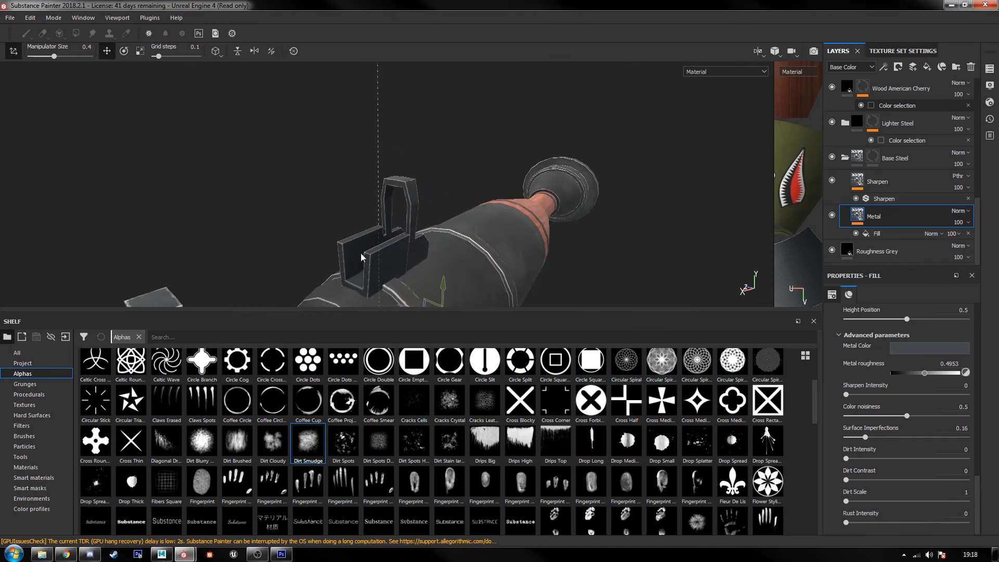
{"action": "scroll", "coordinate": [386, 246], "scroll_direction": "up", "scroll_amount": 7}
{"action": "middle_click_drag", "start_coordinate": [463, 157], "coordinate": [451, 210], "text": "alt"}
{"action": "scroll", "coordinate": [452, 210], "scroll_direction": "up", "scroll_amount": 2}
{"action": "left_click_drag", "start_coordinate": [451, 211], "coordinate": [248, 221], "text": "alt"}
{"action": "left_click_drag", "start_coordinate": [552, 223], "coordinate": [203, 216], "text": "alt"}
{"action": "scroll", "coordinate": [566, 222], "scroll_direction": "down", "scroll_amount": 5}
{"action": "middle_click_drag", "start_coordinate": [592, 228], "coordinate": [536, 212], "text": "alt"}
{"action": "scroll", "coordinate": [535, 214], "scroll_direction": "down", "scroll_amount": 5}
{"action": "left_click_drag", "start_coordinate": [534, 213], "coordinate": [442, 220], "text": "alt"}
{"action": "scroll", "coordinate": [595, 233], "scroll_direction": "down", "scroll_amount": 4}
{"action": "left_click_drag", "start_coordinate": [609, 236], "coordinate": [401, 217], "text": "alt"}
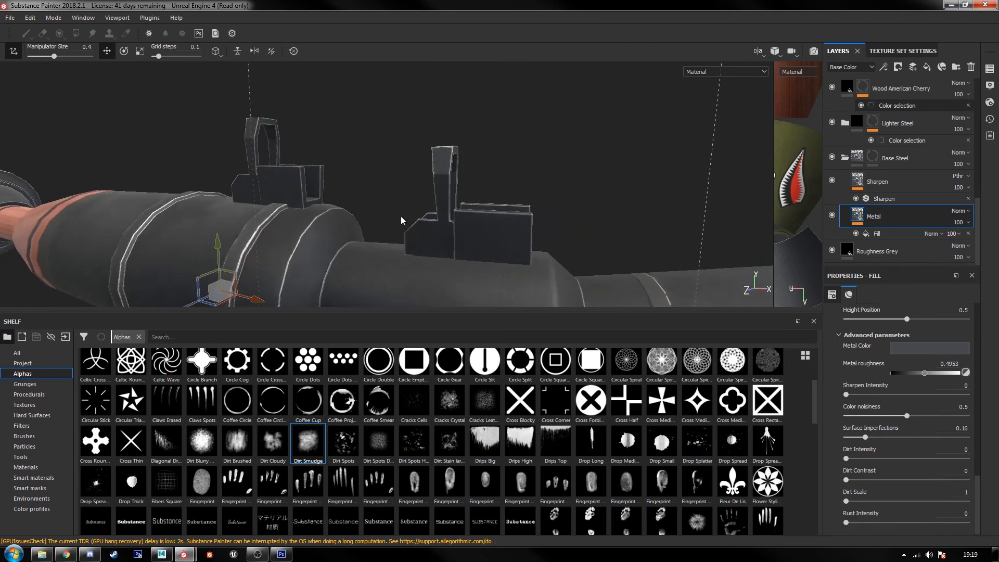
{"action": "scroll", "coordinate": [542, 230], "scroll_direction": "up", "scroll_amount": 3}
{"action": "scroll", "coordinate": [894, 195], "scroll_direction": "up", "scroll_amount": 10}
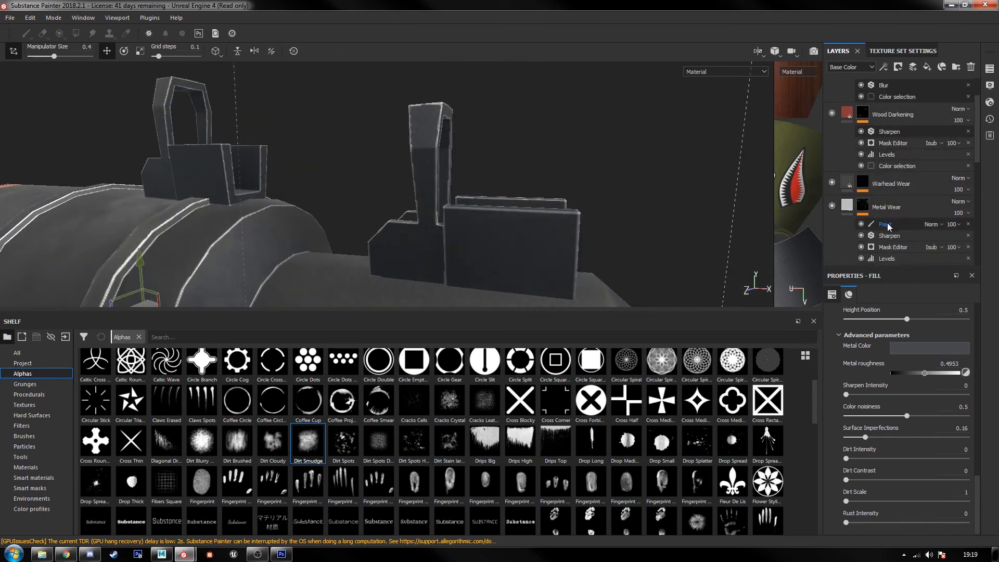
Step: Select the Metal Wear mask's Paint effect and paint black over the edge wear on the sight bracket
{"action": "left_click", "coordinate": [887, 225]}
{"action": "scroll", "coordinate": [455, 143], "scroll_direction": "up", "scroll_amount": 3}
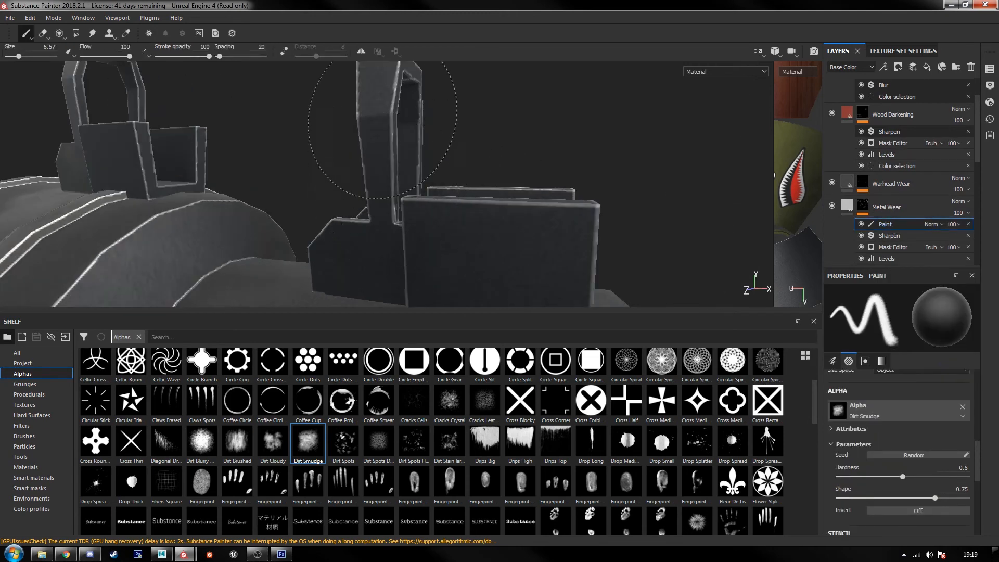
{"action": "left_click_drag", "start_coordinate": [333, 243], "coordinate": [529, 286], "text": "alt"}
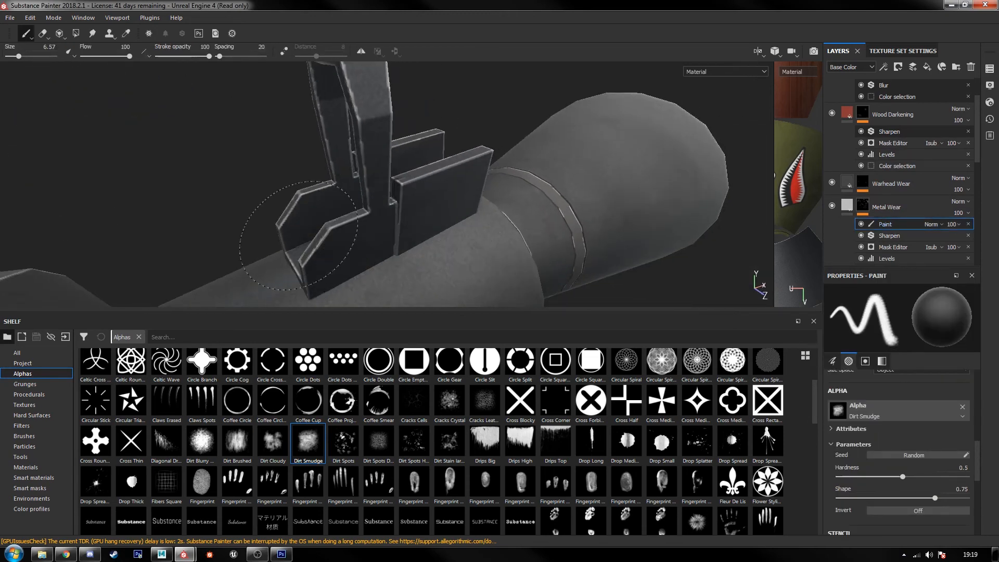
{"action": "left_click_drag", "start_coordinate": [333, 201], "coordinate": [401, 189], "text": "alt"}
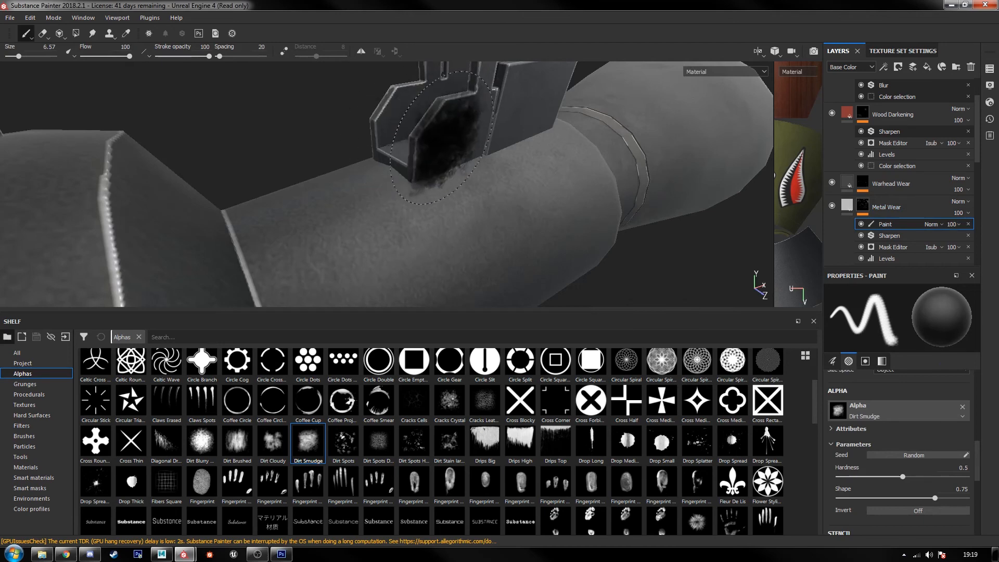
{"action": "left_click_drag", "start_coordinate": [412, 134], "coordinate": [417, 232], "text": "alt"}
{"action": "mouse_move", "coordinate": [479, 190]}
{"action": "left_mouse_down", "text": "alt"}
{"action": "mouse_move", "coordinate": [183, 250]}
{"action": "mouse_move", "coordinate": [697, 219]}
{"action": "mouse_move", "coordinate": [364, 214]}
{"action": "left_mouse_up", "text": "alt"}
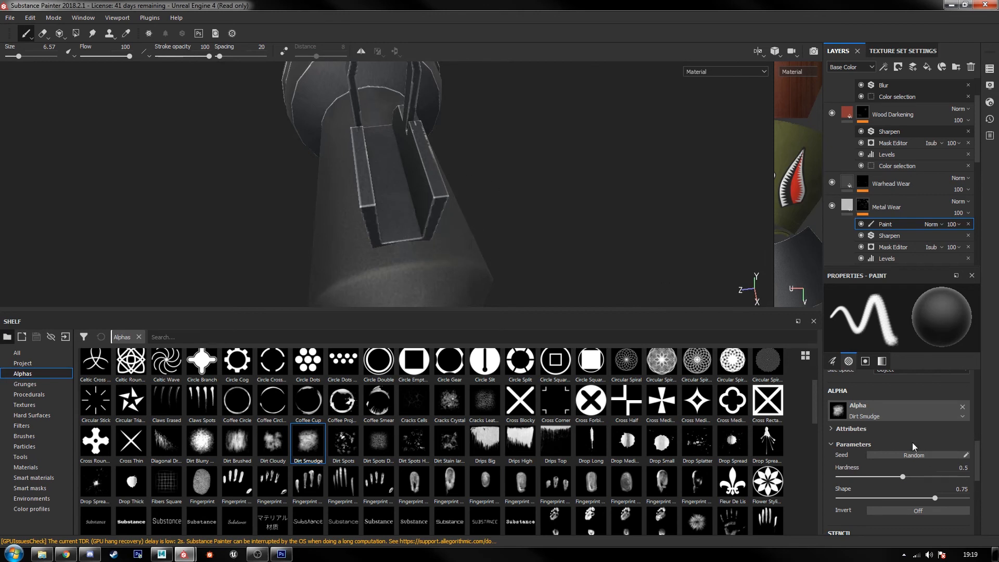
Step: Set the brush alignment to Camera and paint out more edge wear on the sight's uprights and side plates
{"action": "scroll", "coordinate": [915, 447], "scroll_direction": "up", "scroll_amount": 3}
{"action": "left_click", "coordinate": [914, 457]}
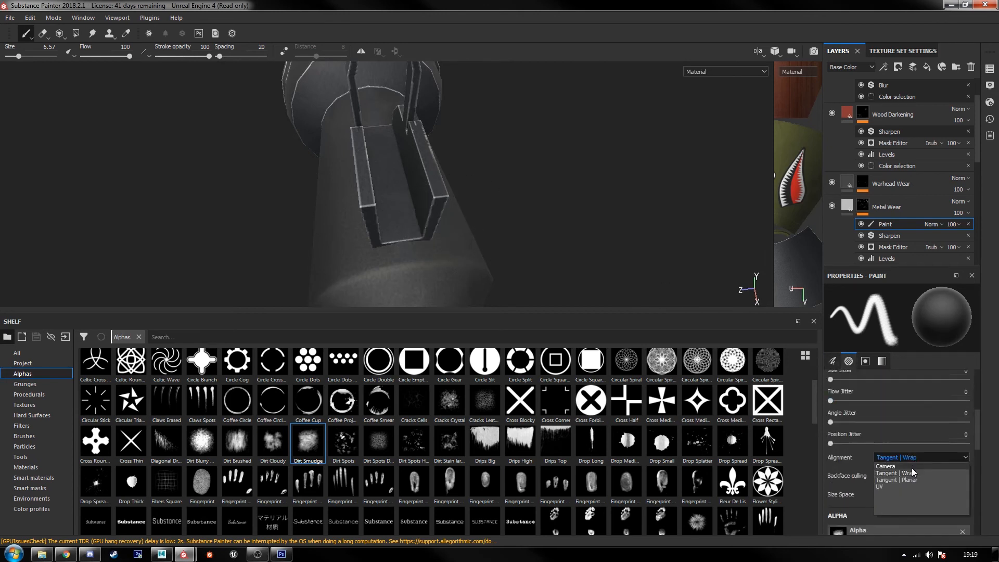
{"action": "left_click", "coordinate": [908, 466]}
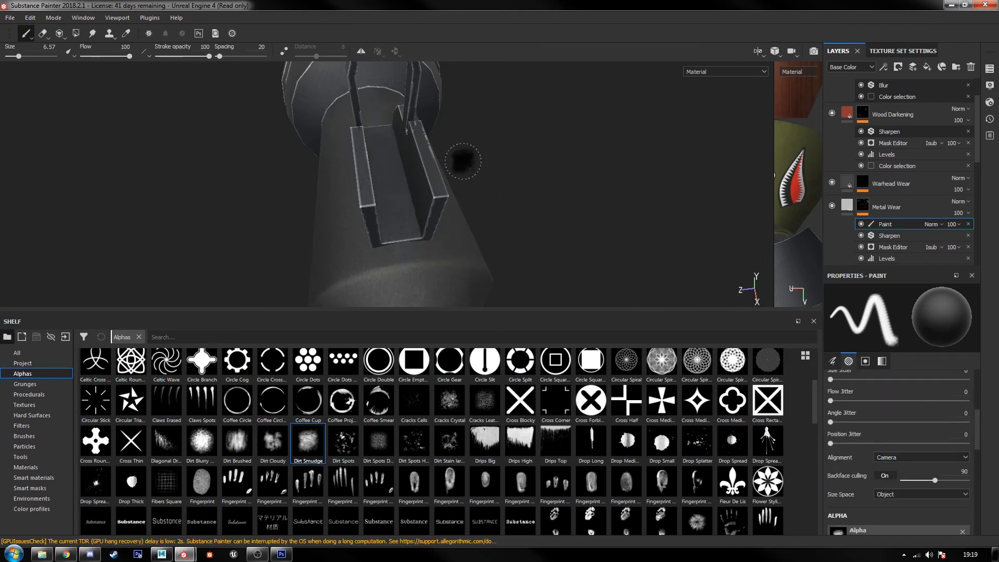
{"action": "mouse_move", "coordinate": [463, 161]}
{"action": "left_mouse_down", "text": "alt"}
{"action": "mouse_move", "coordinate": [413, 263]}
{"action": "mouse_move", "coordinate": [415, 169]}
{"action": "left_mouse_up", "text": "alt"}
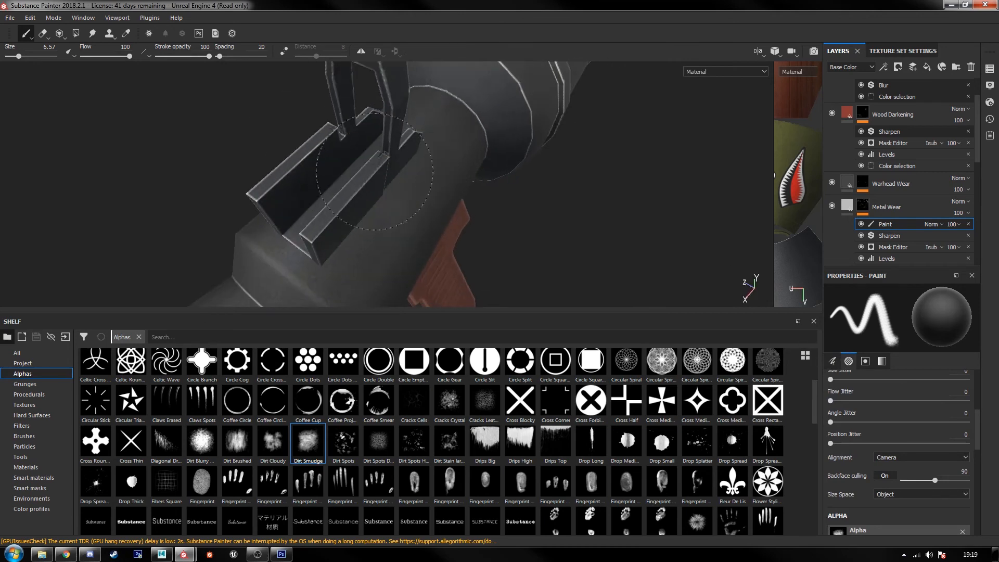
{"action": "middle_click_drag", "start_coordinate": [399, 78], "coordinate": [377, 159], "text": "alt"}
{"action": "left_click_drag", "start_coordinate": [378, 161], "coordinate": [539, 315], "text": "alt"}
{"action": "middle_click_drag", "start_coordinate": [503, 286], "coordinate": [486, 145], "text": "alt"}
{"action": "left_click_drag", "start_coordinate": [487, 146], "coordinate": [421, 216], "text": "alt"}
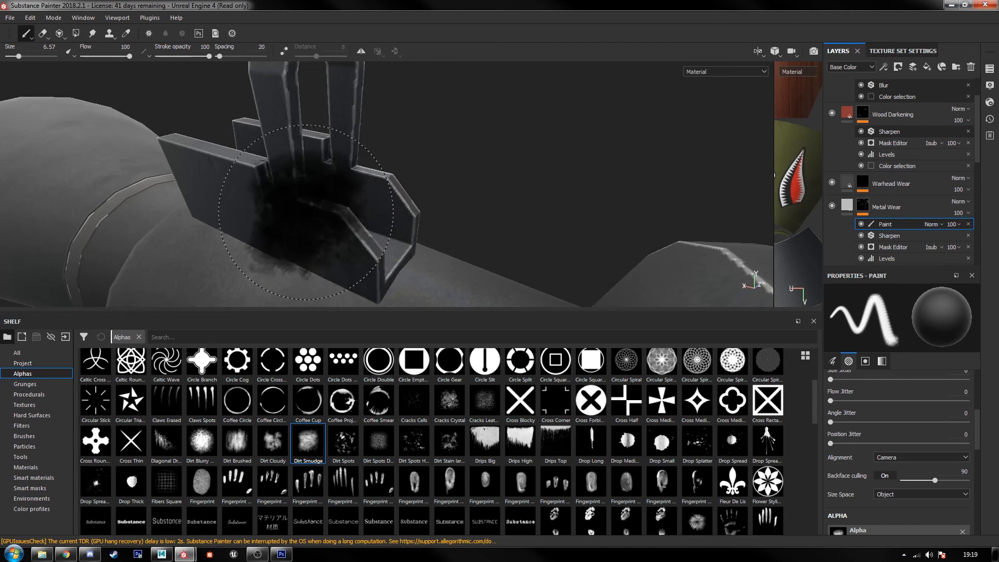
Step: Reduce the brush size to 2.44, enlarge the 2D view and paint out wear along the ring-shaped UV shells
{"action": "key", "text": "bracketleft"}
{"action": "key", "text": "bracketleft"}
{"action": "key", "text": "bracketleft"}
{"action": "key", "text": "bracketleft"}
{"action": "key", "text": "bracketleft"}
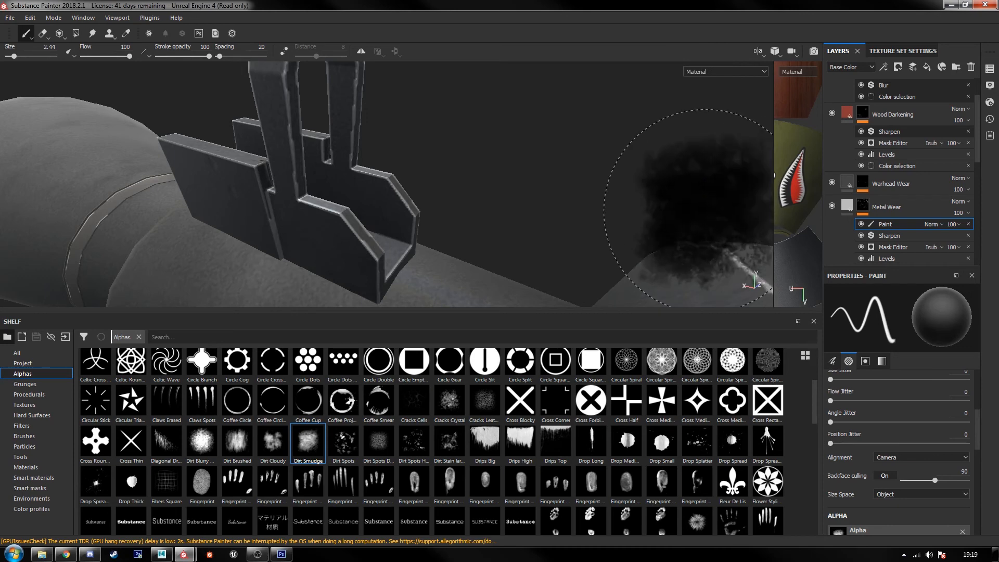
{"action": "left_click_drag", "start_coordinate": [774, 224], "coordinate": [352, 224]}
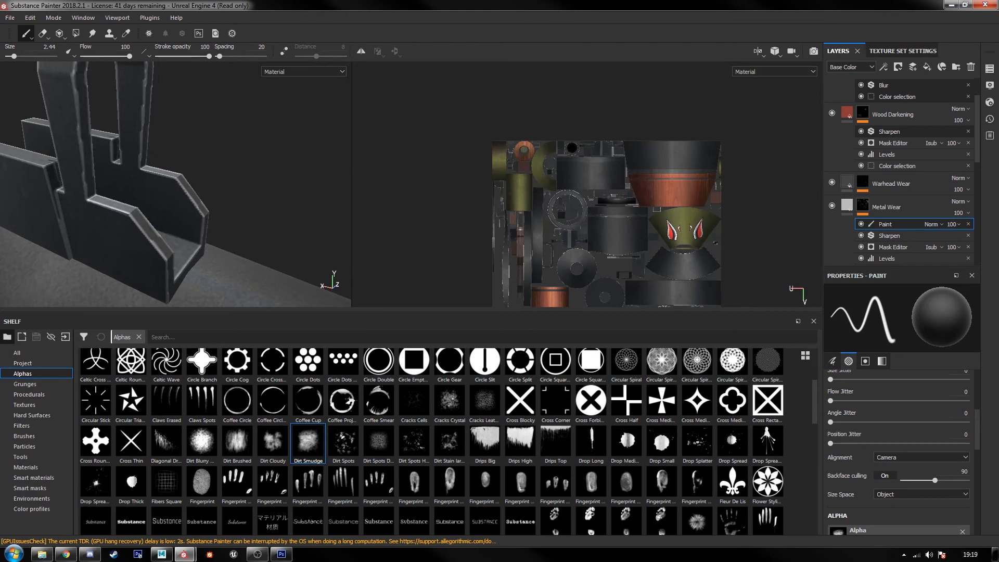
{"action": "left_click_drag", "start_coordinate": [716, 243], "coordinate": [469, 262], "text": "alt"}
{"action": "scroll", "coordinate": [592, 165], "scroll_direction": "up", "scroll_amount": 4}
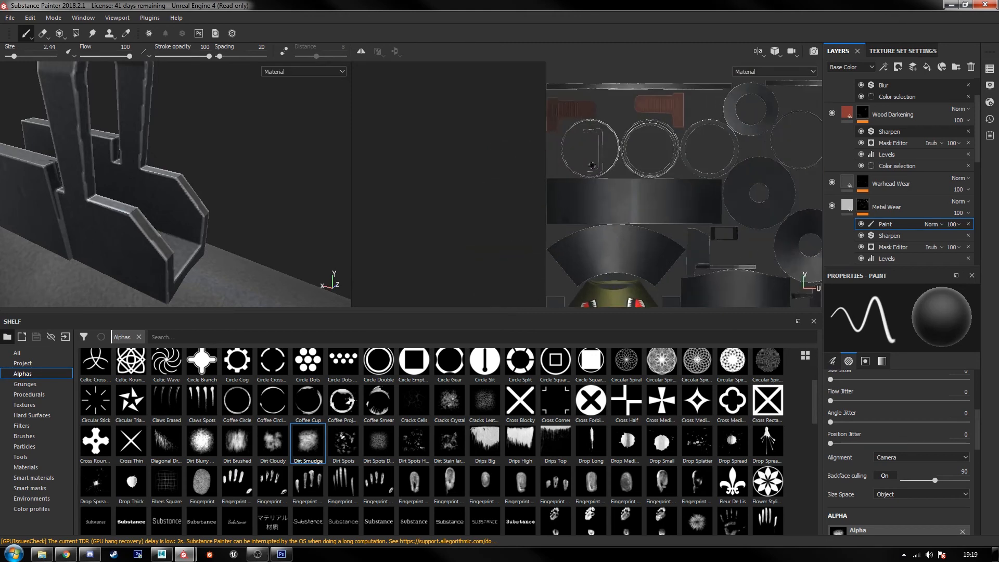
{"action": "scroll", "coordinate": [592, 165], "scroll_direction": "up", "scroll_amount": 3}
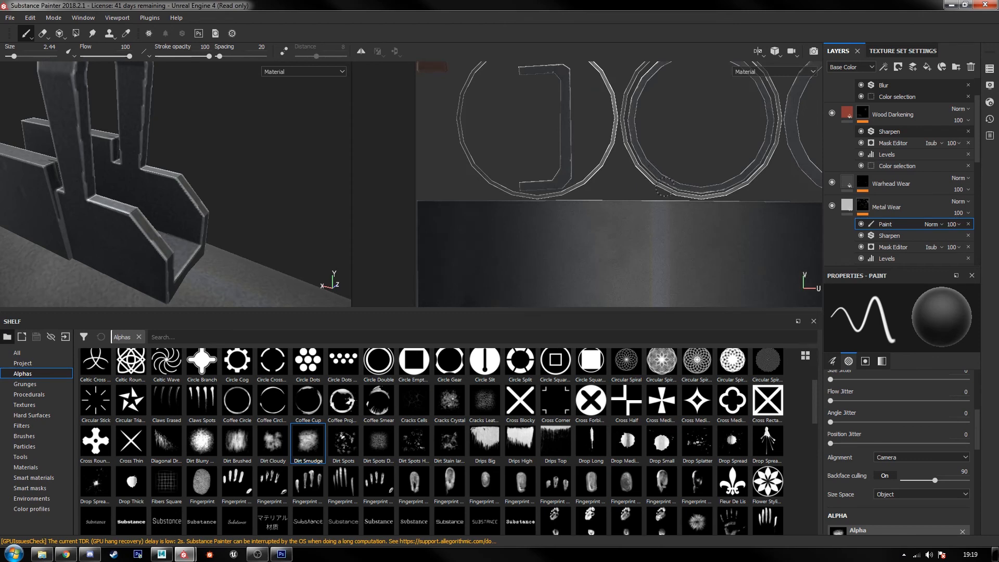
{"action": "scroll", "coordinate": [640, 166], "scroll_direction": "up", "scroll_amount": 4}
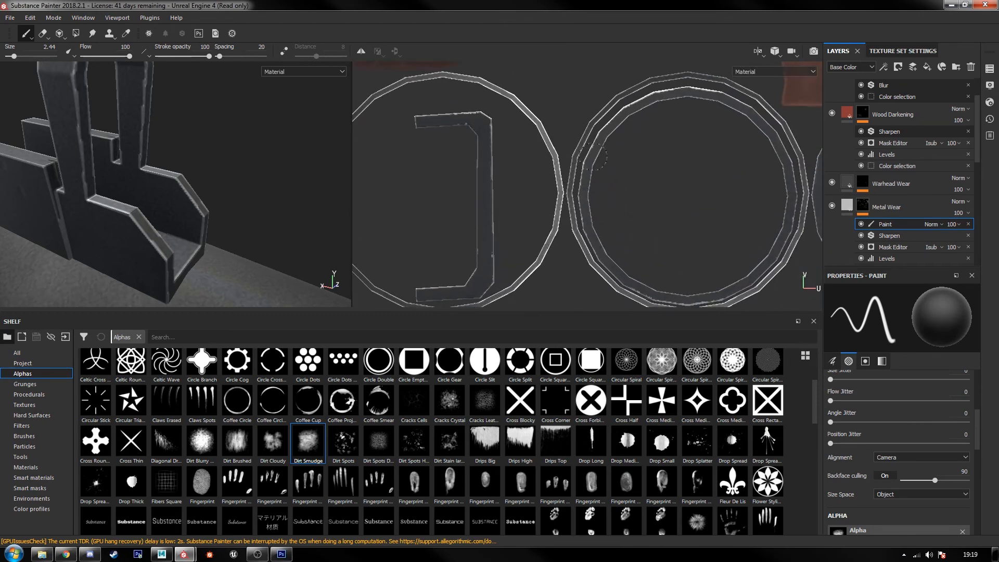
{"action": "scroll", "coordinate": [697, 167], "scroll_direction": "down", "scroll_amount": 6}
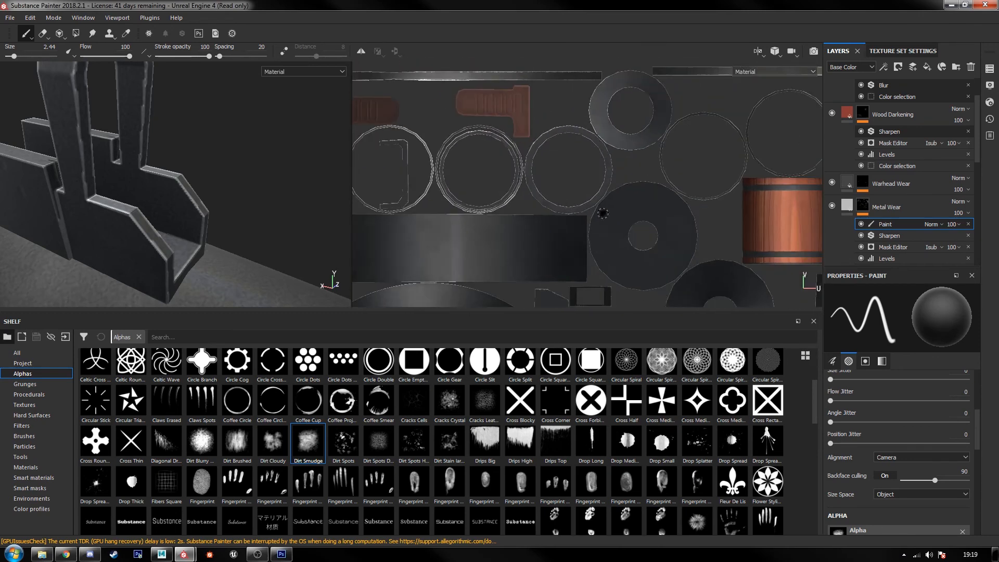
{"action": "scroll", "coordinate": [293, 209], "scroll_direction": "down", "scroll_amount": 3}
Step: Paint black along the tube's raised strap in the 3D view to break up its edge wear down to the lower mount
{"action": "mouse_move", "coordinate": [264, 213]}
{"action": "middle_mouse_down", "text": "alt"}
{"action": "mouse_move", "coordinate": [221, 210]}
{"action": "mouse_move", "coordinate": [201, 192]}
{"action": "mouse_move", "coordinate": [237, 197]}
{"action": "mouse_move", "coordinate": [254, 175]}
{"action": "middle_mouse_up", "text": "alt"}
{"action": "scroll", "coordinate": [221, 210], "scroll_direction": "down", "scroll_amount": 2}
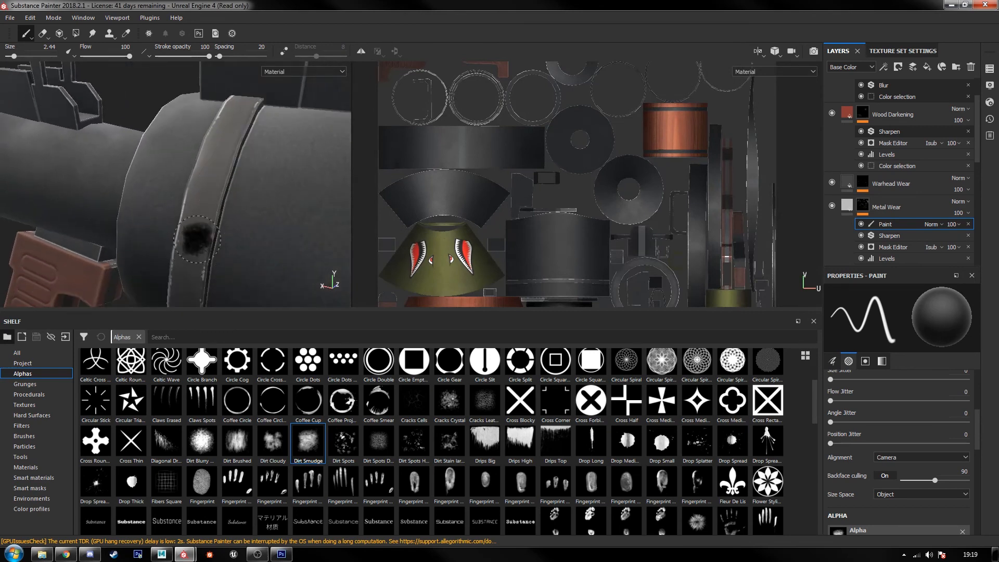
{"action": "middle_click_drag", "start_coordinate": [207, 269], "coordinate": [208, 171], "text": "alt"}
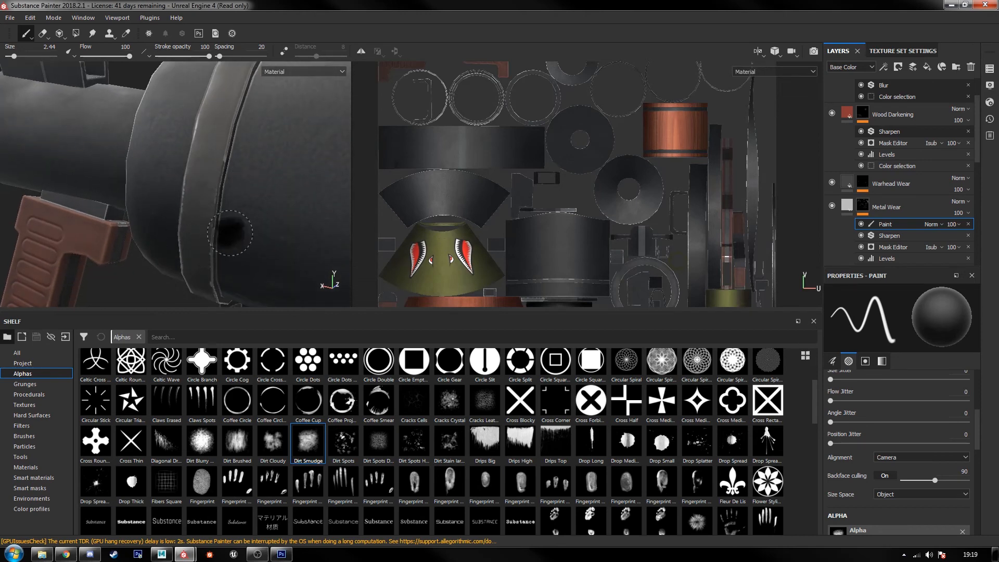
{"action": "left_click_drag", "start_coordinate": [244, 272], "coordinate": [211, 106], "text": "ctrl+alt"}
{"action": "left_click_drag", "start_coordinate": [229, 219], "coordinate": [270, 151], "text": "alt"}
{"action": "middle_click_drag", "start_coordinate": [260, 250], "coordinate": [253, 200], "text": "alt"}
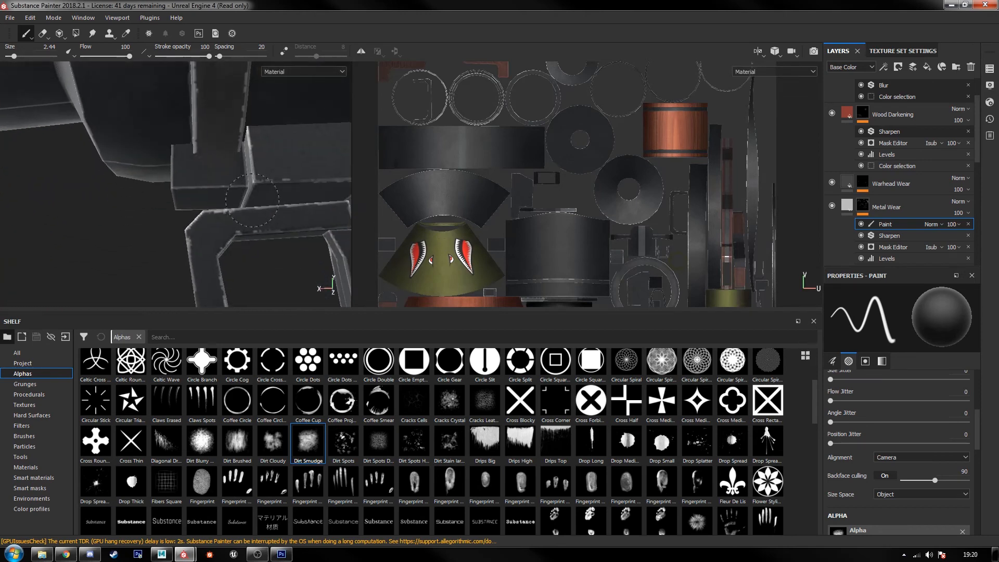
{"action": "middle_click_drag", "start_coordinate": [229, 118], "coordinate": [216, 223], "text": "alt"}
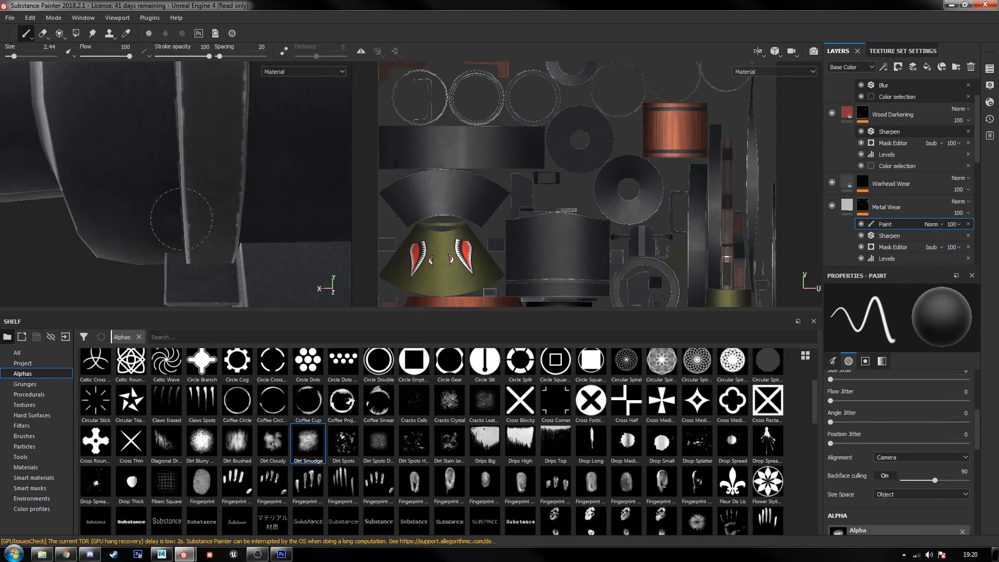
{"action": "right_click_drag", "start_coordinate": [250, 153], "coordinate": [236, 180], "text": "alt"}
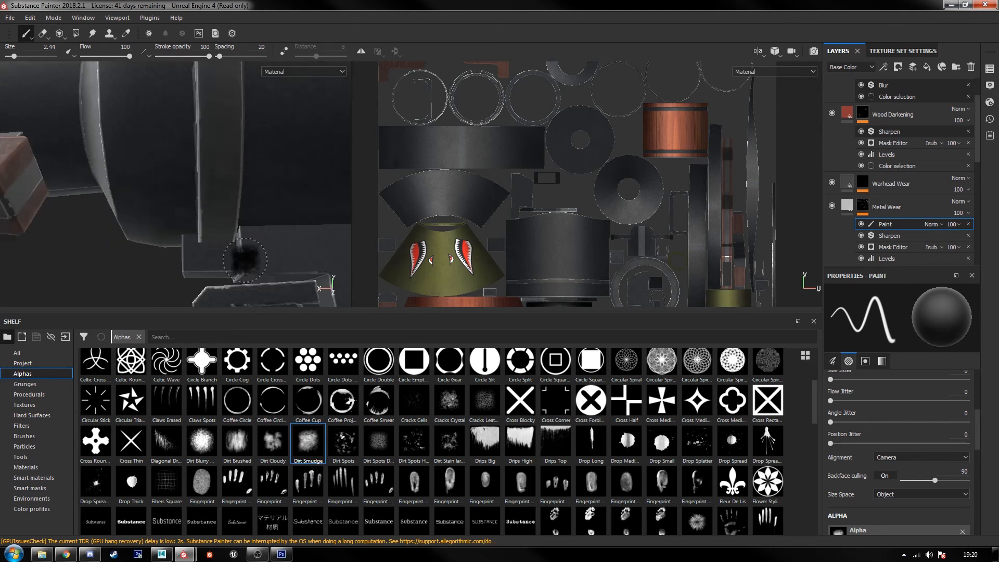
Step: Break up the edge wear on the lower mount, the trigger guard and the metal block above the grip
{"action": "middle_click_drag", "start_coordinate": [245, 260], "coordinate": [203, 109], "text": "alt"}
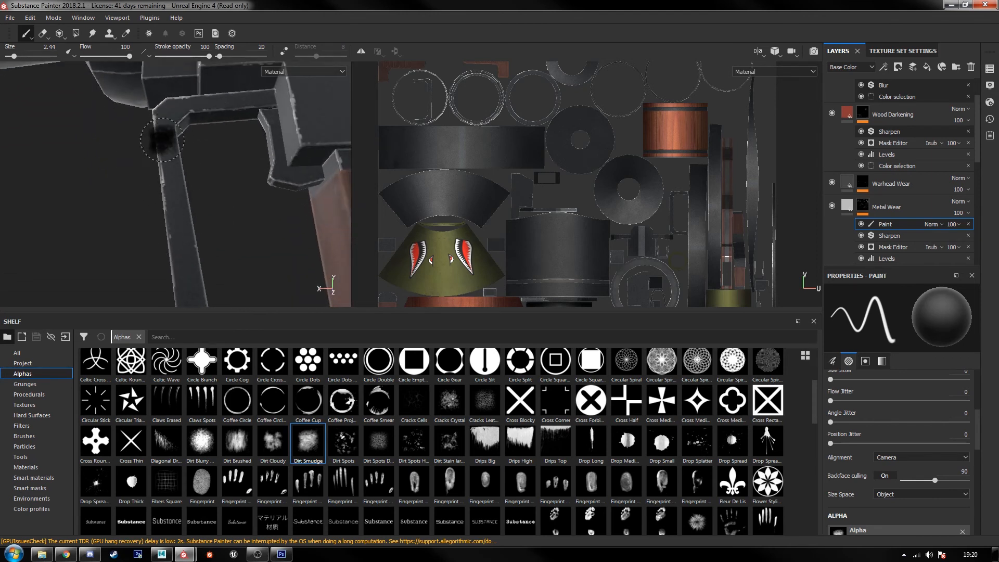
{"action": "middle_click_drag", "start_coordinate": [258, 187], "coordinate": [242, 212], "text": "alt"}
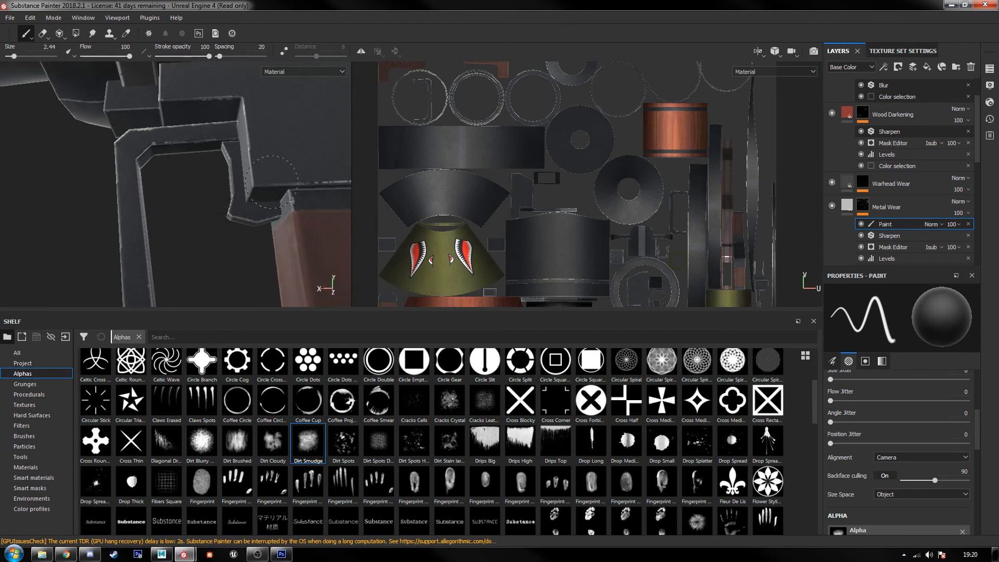
{"action": "middle_click_drag", "start_coordinate": [271, 181], "coordinate": [215, 179], "text": "alt"}
{"action": "left_click_drag", "start_coordinate": [263, 187], "coordinate": [162, 218], "text": "alt"}
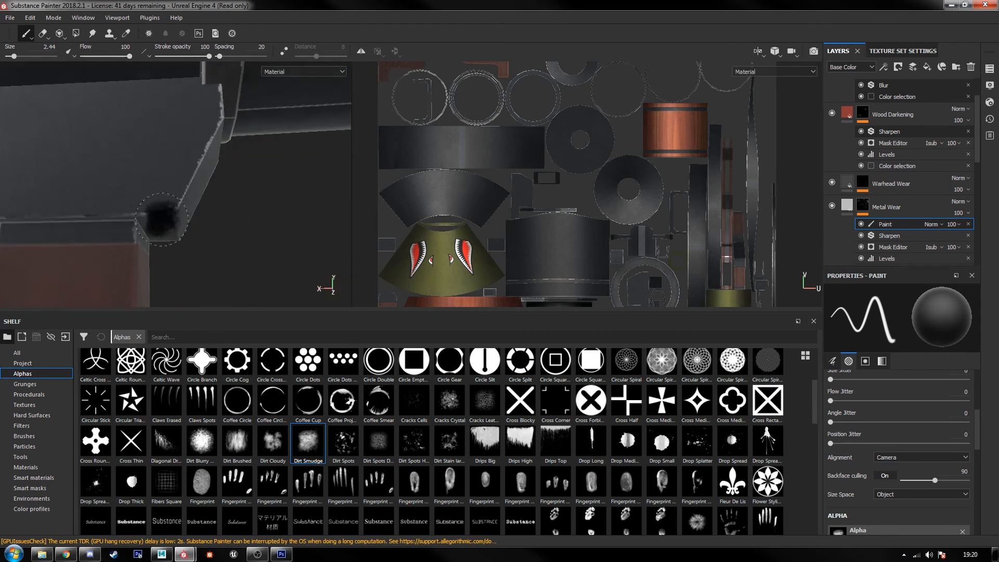
{"action": "mouse_move", "coordinate": [237, 184]}
{"action": "left_mouse_down", "text": "alt"}
{"action": "mouse_move", "coordinate": [157, 217]}
{"action": "mouse_move", "coordinate": [167, 224]}
{"action": "mouse_move", "coordinate": [152, 208]}
{"action": "left_mouse_up", "text": "alt"}
{"action": "mouse_move", "coordinate": [153, 209]}
{"action": "middle_mouse_down", "text": "alt"}
{"action": "mouse_move", "coordinate": [124, 189]}
{"action": "mouse_move", "coordinate": [329, 283]}
{"action": "mouse_move", "coordinate": [315, 219]}
{"action": "middle_mouse_up", "text": "alt"}
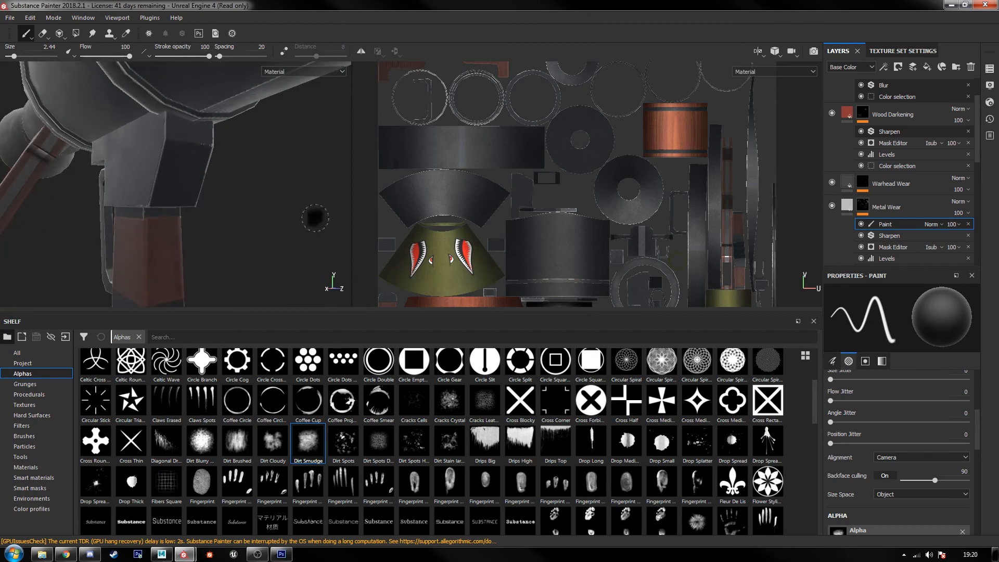
Step: Shrink the shelf and widen the 3D view so the launcher has more room than the 2D view
{"action": "left_click_drag", "start_coordinate": [321, 312], "coordinate": [323, 436]}
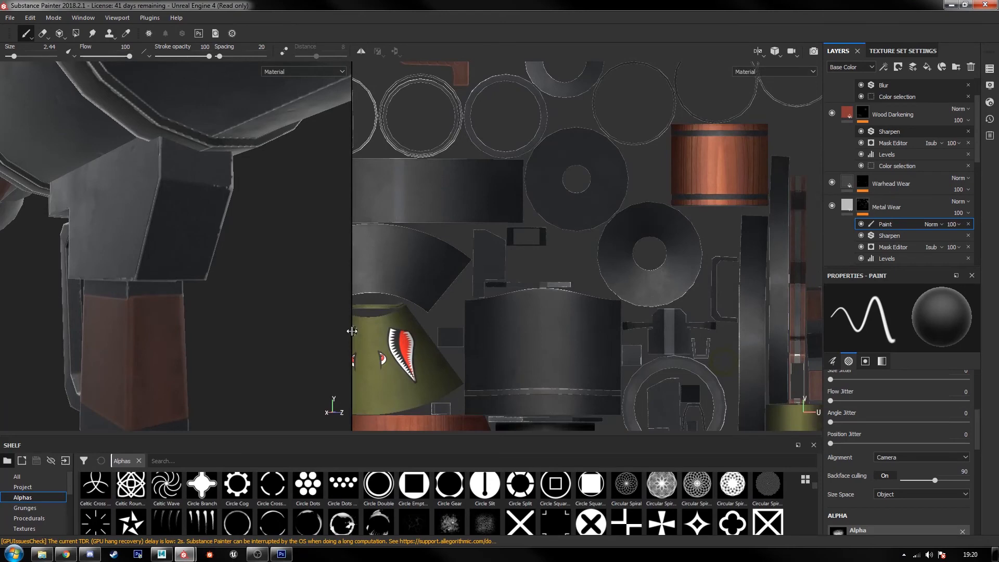
{"action": "left_click_drag", "start_coordinate": [353, 331], "coordinate": [605, 359]}
{"action": "scroll", "coordinate": [408, 247], "scroll_direction": "down", "scroll_amount": 3}
{"action": "left_click_drag", "start_coordinate": [408, 248], "coordinate": [397, 228], "text": "alt"}
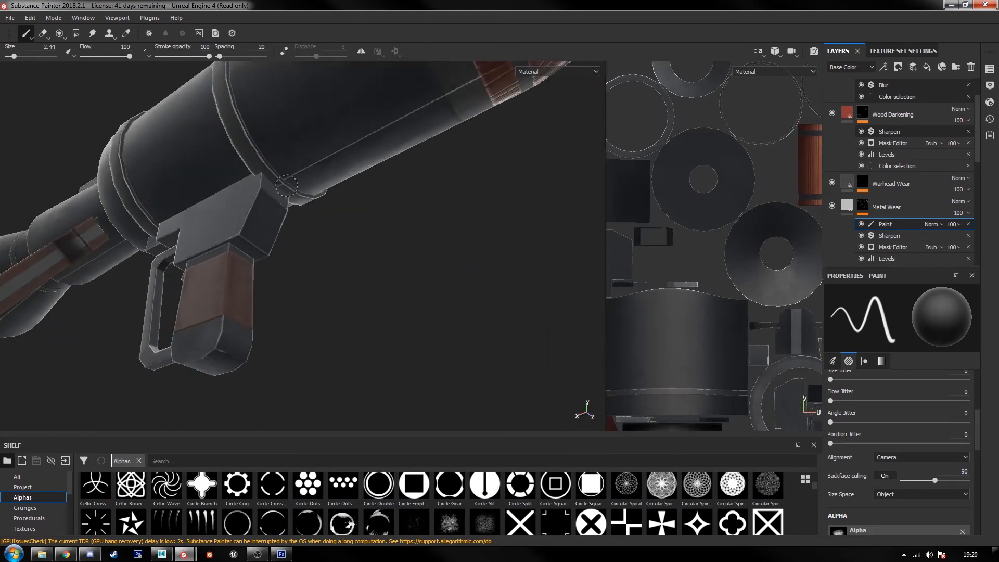
Step: Examine the edge wear on the tube's raised straps and grip mount, and along the launcher's other side
{"action": "right_click_drag", "start_coordinate": [265, 170], "coordinate": [272, 194], "text": "alt"}
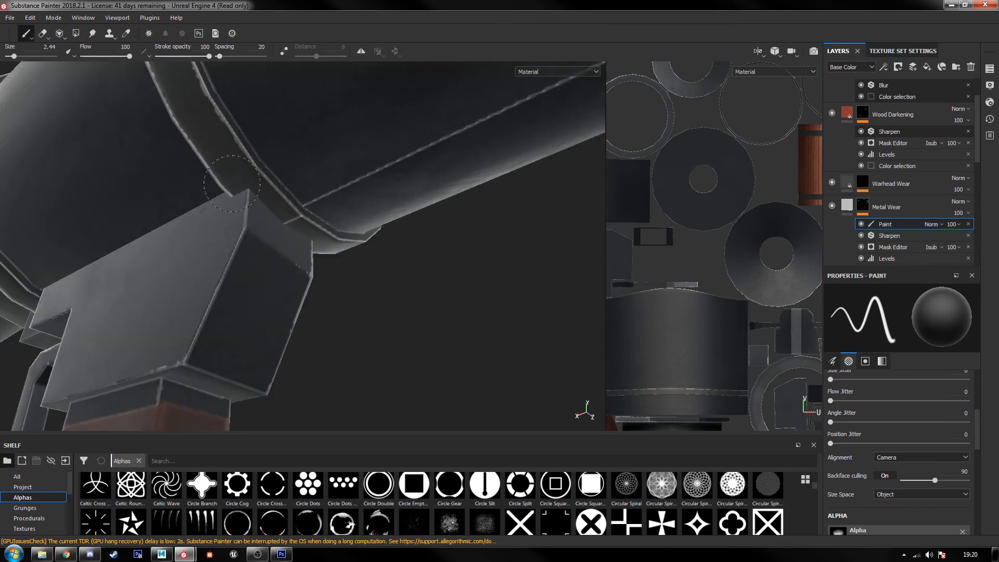
{"action": "middle_click_drag", "start_coordinate": [234, 125], "coordinate": [345, 242], "text": "alt"}
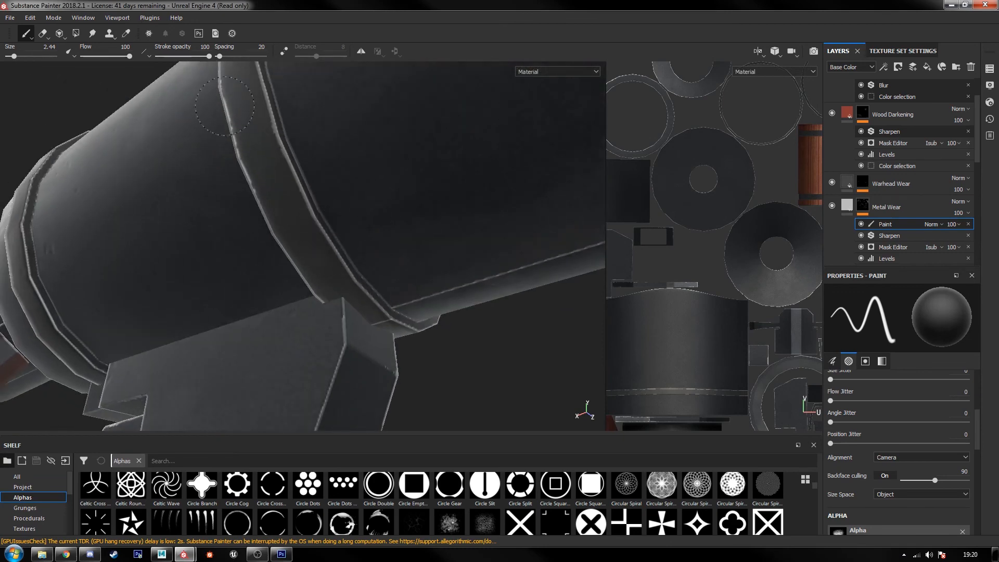
{"action": "middle_click_drag", "start_coordinate": [251, 112], "coordinate": [264, 204], "text": "alt"}
{"action": "left_click_drag", "start_coordinate": [264, 204], "coordinate": [475, 288], "text": "alt"}
{"action": "scroll", "coordinate": [459, 286], "scroll_direction": "up", "scroll_amount": 2}
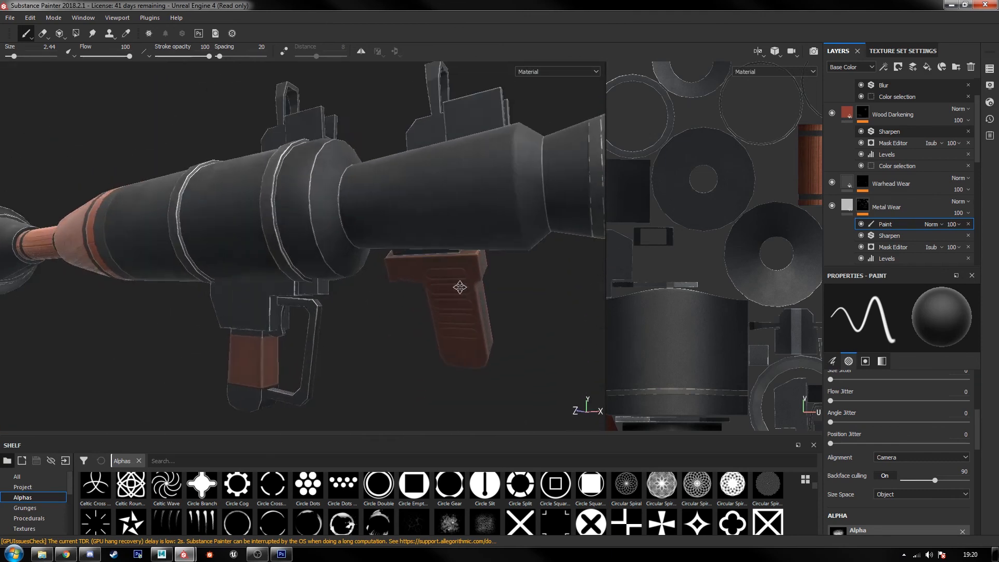
{"action": "middle_click_drag", "start_coordinate": [459, 286], "coordinate": [321, 314], "text": "alt"}
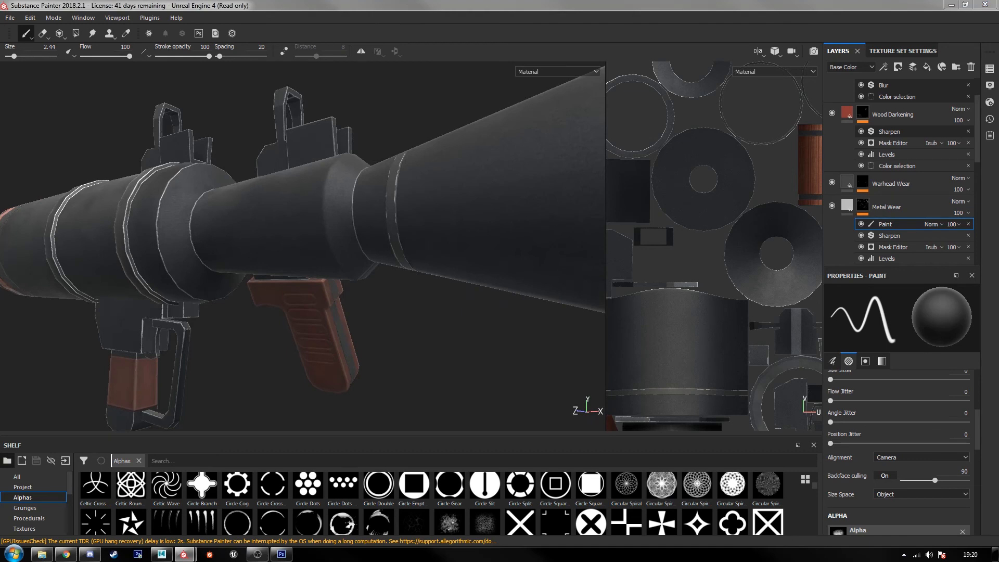
{"action": "left_click_drag", "start_coordinate": [328, 266], "coordinate": [357, 315], "text": "alt"}
{"action": "scroll", "coordinate": [357, 314], "scroll_direction": "down", "scroll_amount": 3}
{"action": "middle_click_drag", "start_coordinate": [328, 321], "coordinate": [422, 278], "text": "alt"}
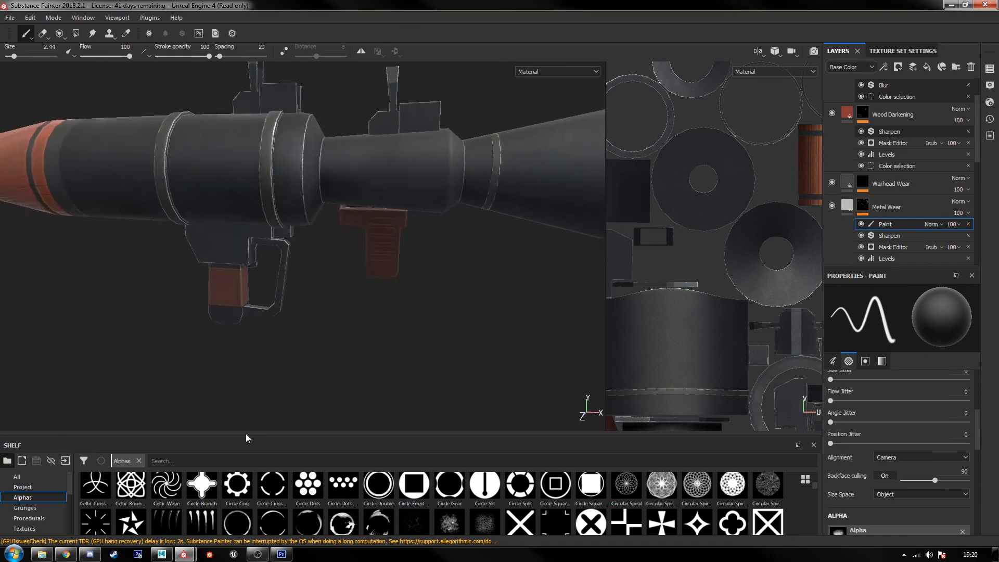
Step: Enlarge the shelf, try a bonifacio environment map, and light the launcher with the mondarrain environment instead
{"action": "left_click_drag", "start_coordinate": [241, 440], "coordinate": [242, 277]}
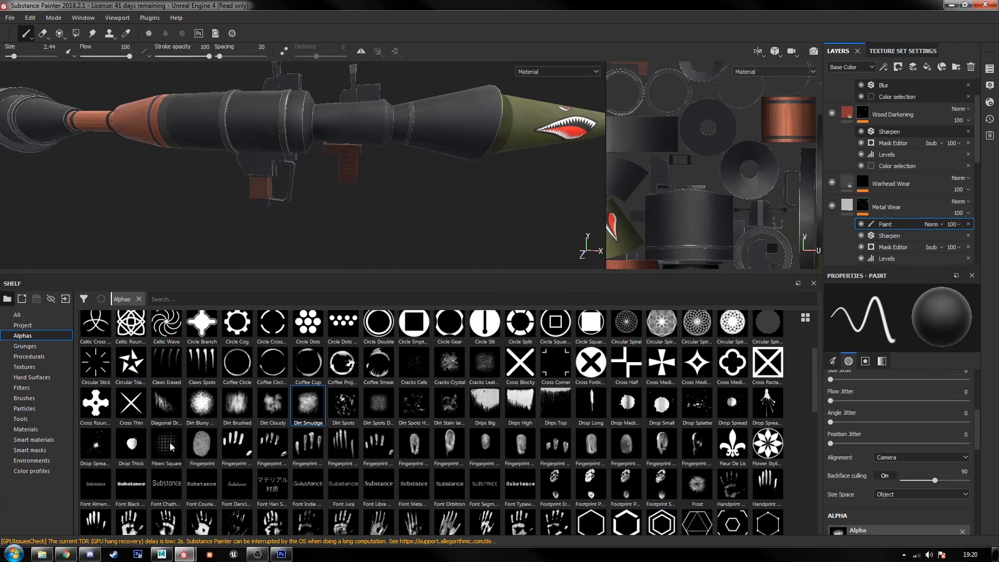
{"action": "left_click", "coordinate": [37, 461]}
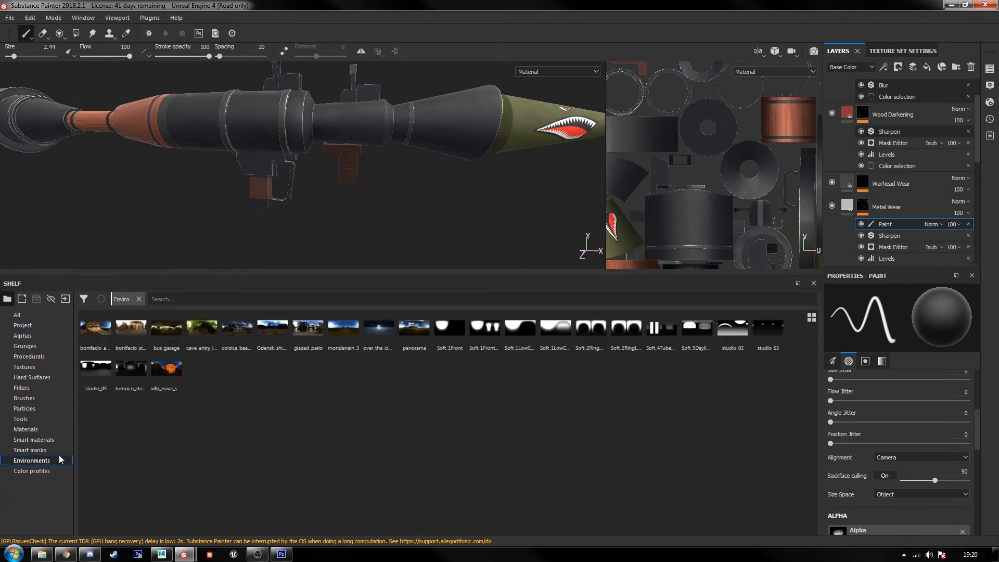
{"action": "left_click", "coordinate": [93, 345]}
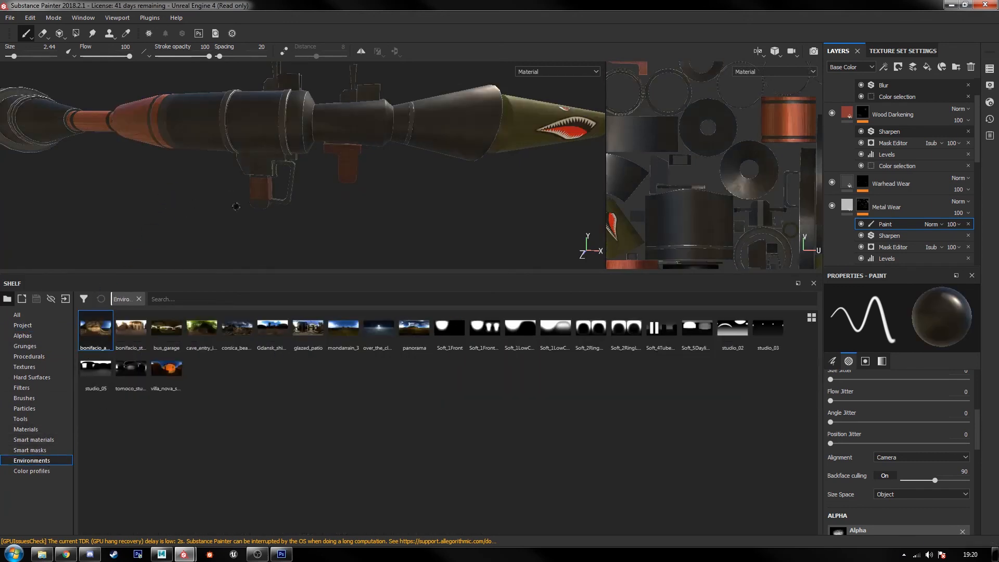
{"action": "left_click", "coordinate": [344, 330]}
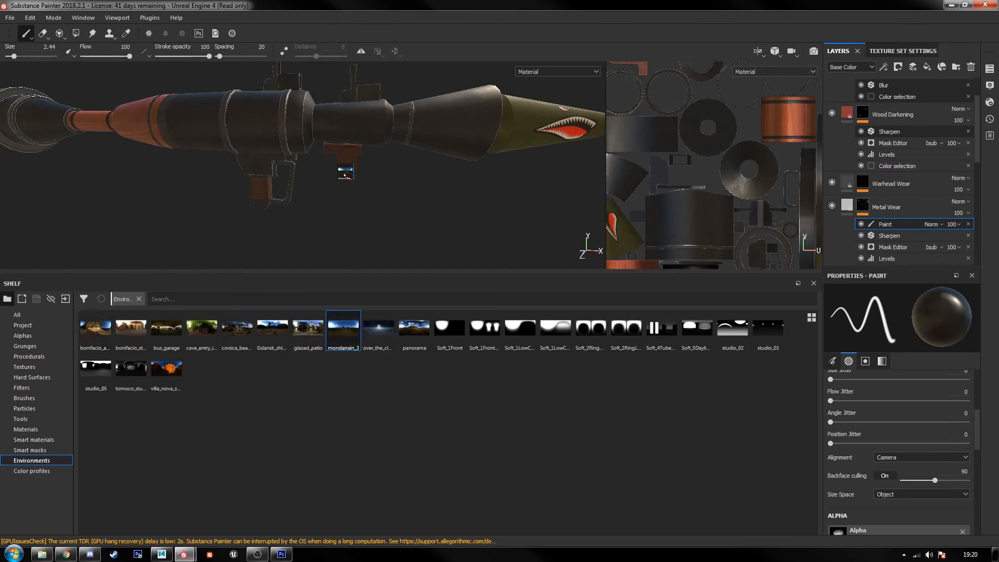
{"action": "right_click_drag", "start_coordinate": [427, 161], "coordinate": [408, 154], "text": "shift"}
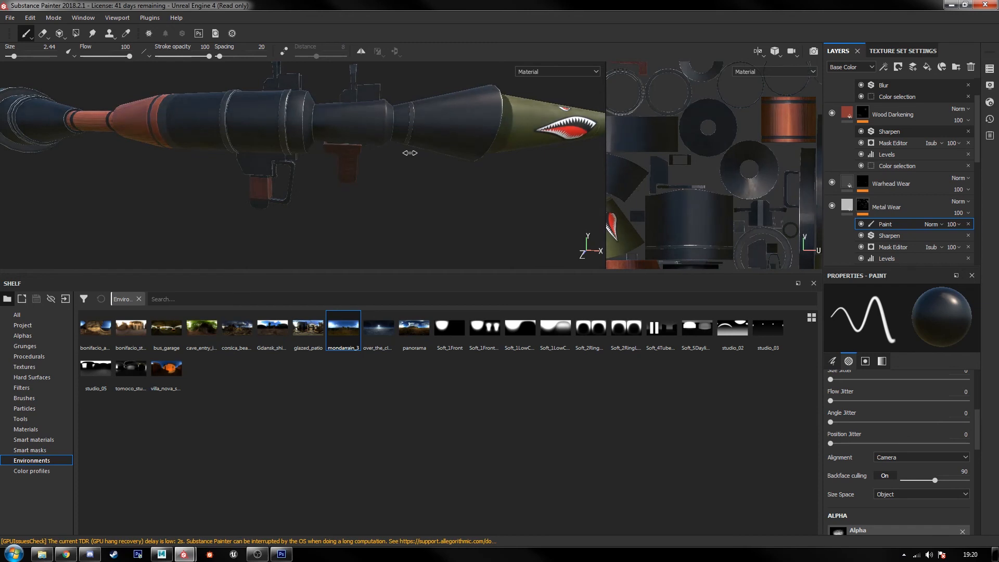
{"action": "mouse_move", "coordinate": [408, 154]}
{"action": "left_mouse_down", "text": "alt"}
{"action": "mouse_move", "coordinate": [258, 207]}
{"action": "mouse_move", "coordinate": [339, 188]}
{"action": "left_mouse_up", "text": "alt"}
{"action": "scroll", "coordinate": [253, 163], "scroll_direction": "up", "scroll_amount": 5}
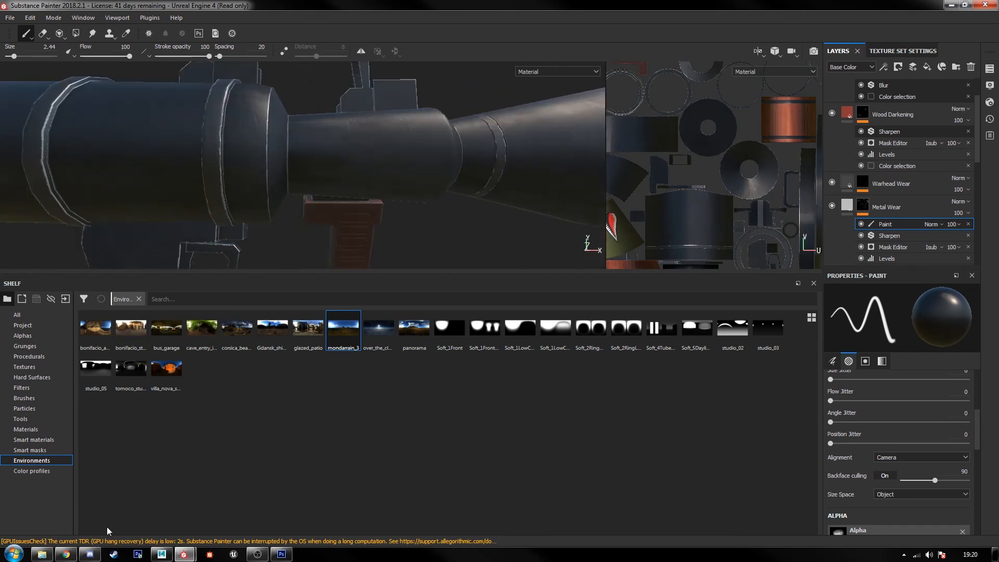
Step: Switch to the browser and study the metal wear on the tube, sights and grips in the rocket launcher reference image
{"action": "left_click", "coordinate": [75, 551]}
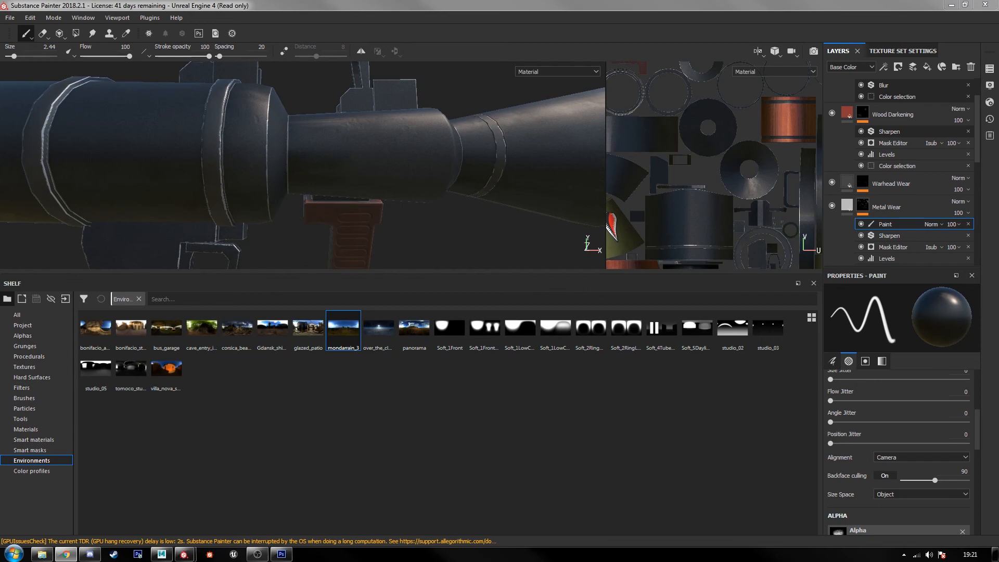
{"action": "left_click_drag", "start_coordinate": [0, 20], "coordinate": [322, 0]}
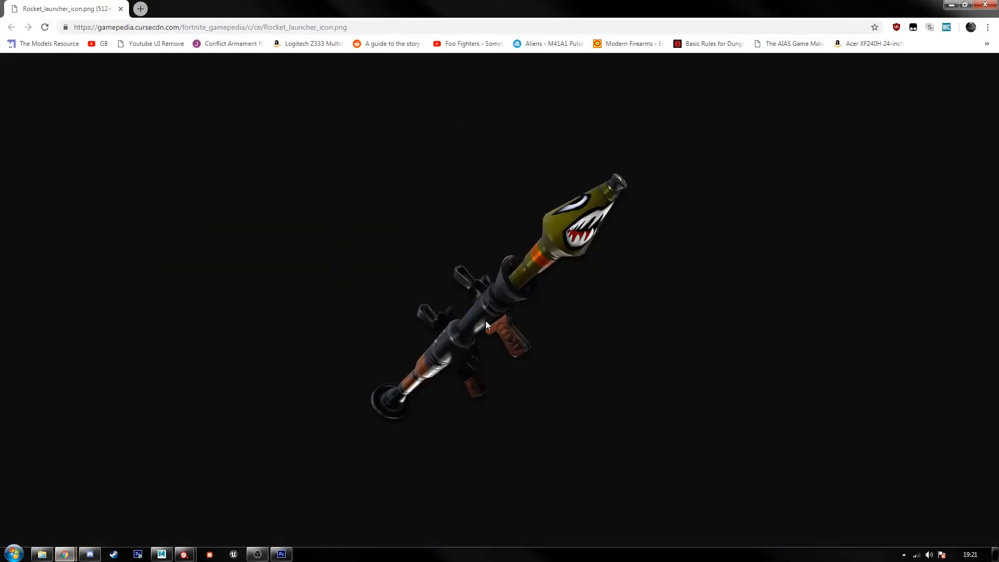
{"action": "scroll", "coordinate": [485, 321], "scroll_direction": "up", "scroll_amount": 8, "text": "ctrl"}
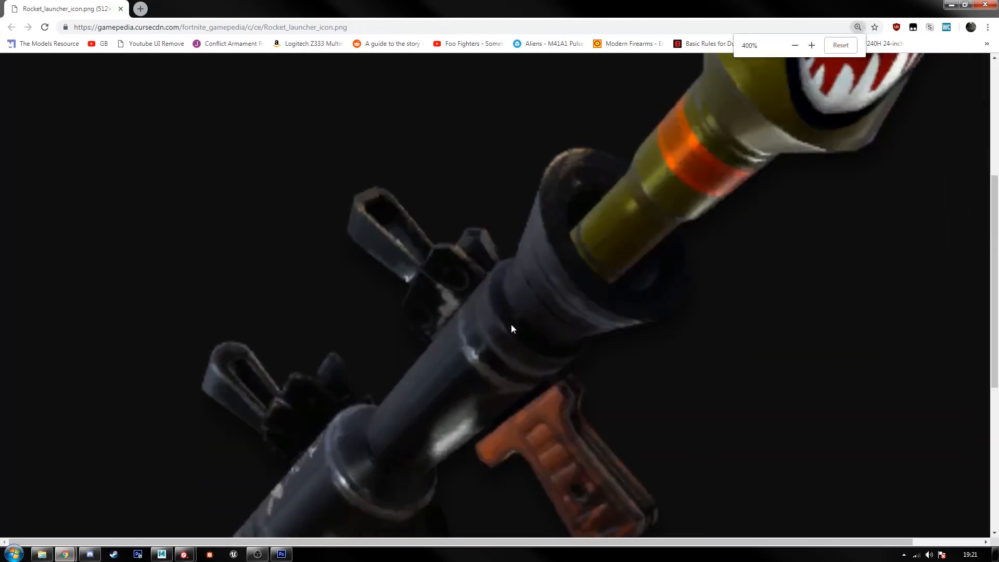
{"action": "scroll", "coordinate": [512, 328], "scroll_direction": "down", "scroll_amount": 1}
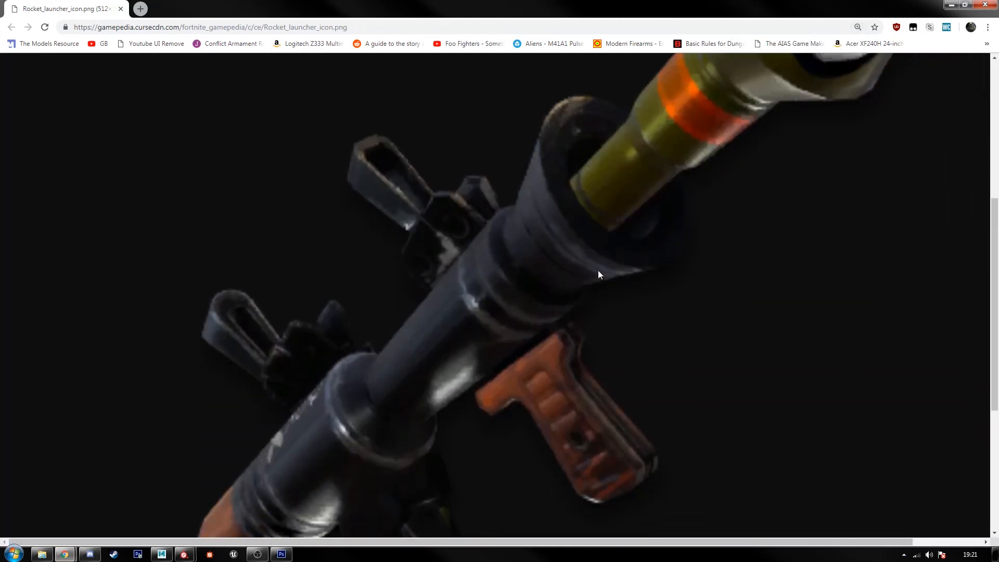
{"action": "scroll", "coordinate": [401, 322], "scroll_direction": "down", "scroll_amount": 5}
{"action": "scroll", "coordinate": [314, 266], "scroll_direction": "up", "scroll_amount": 3}
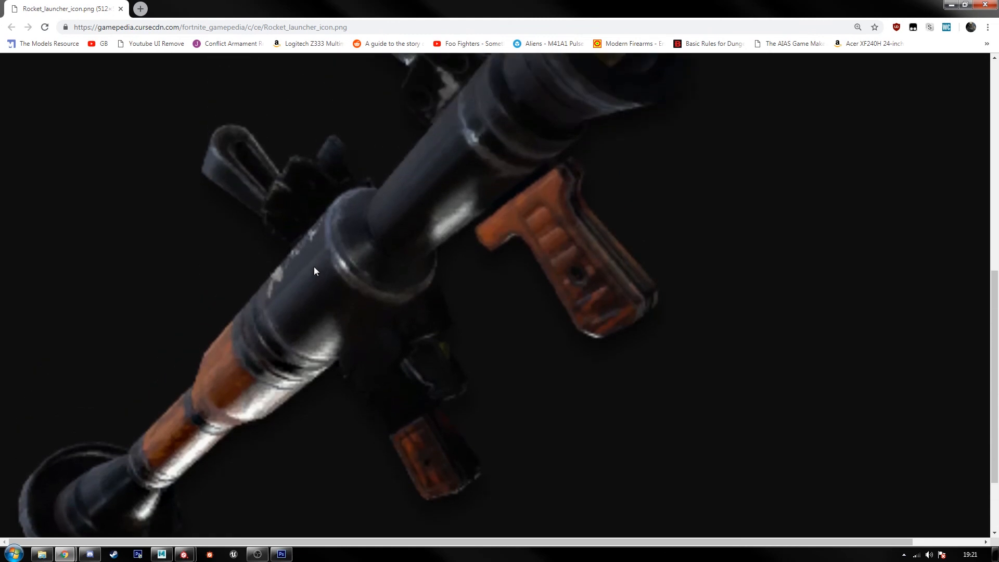
{"action": "scroll", "coordinate": [329, 267], "scroll_direction": "down", "scroll_amount": 8, "text": "ctrl"}
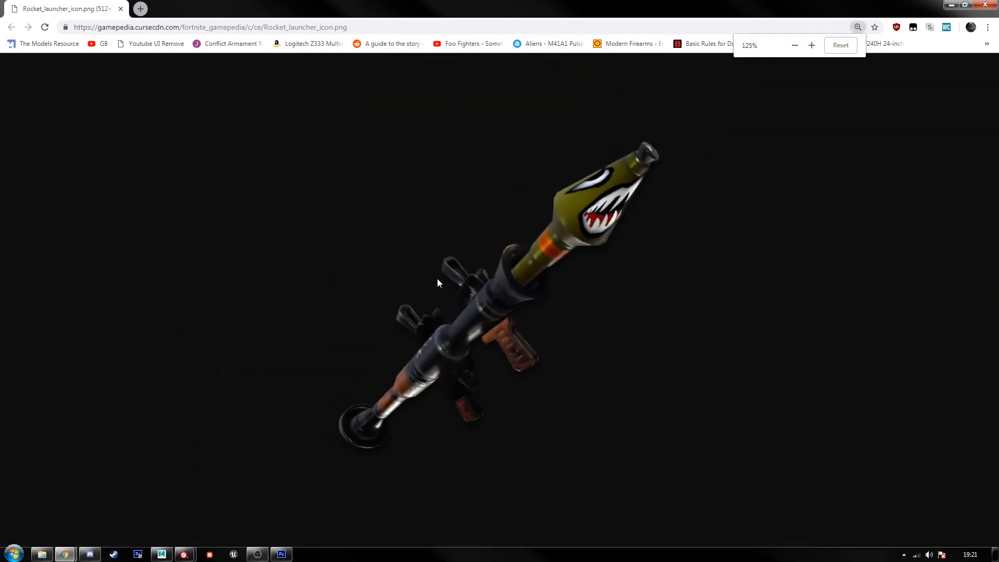
Step: Return to Substance Painter and compare the model's tube, flared muzzle and warhead with the reference
{"action": "left_click_drag", "start_coordinate": [167, 4], "coordinate": [0, 3]}
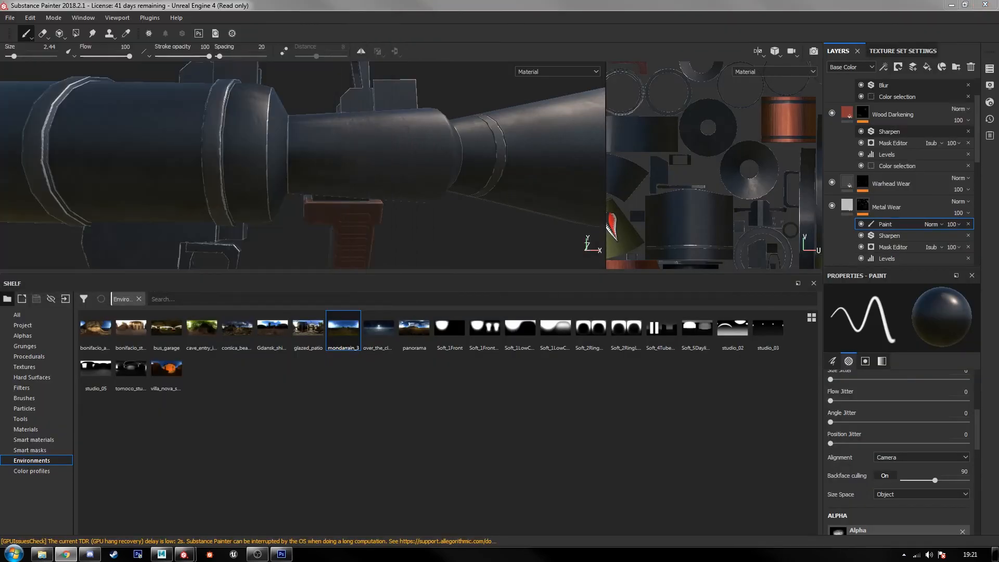
{"action": "middle_click_drag", "start_coordinate": [370, 189], "coordinate": [439, 177], "text": "alt"}
{"action": "left_click_drag", "start_coordinate": [439, 176], "coordinate": [369, 173], "text": "alt"}
{"action": "scroll", "coordinate": [369, 173], "scroll_direction": "down", "scroll_amount": 3}
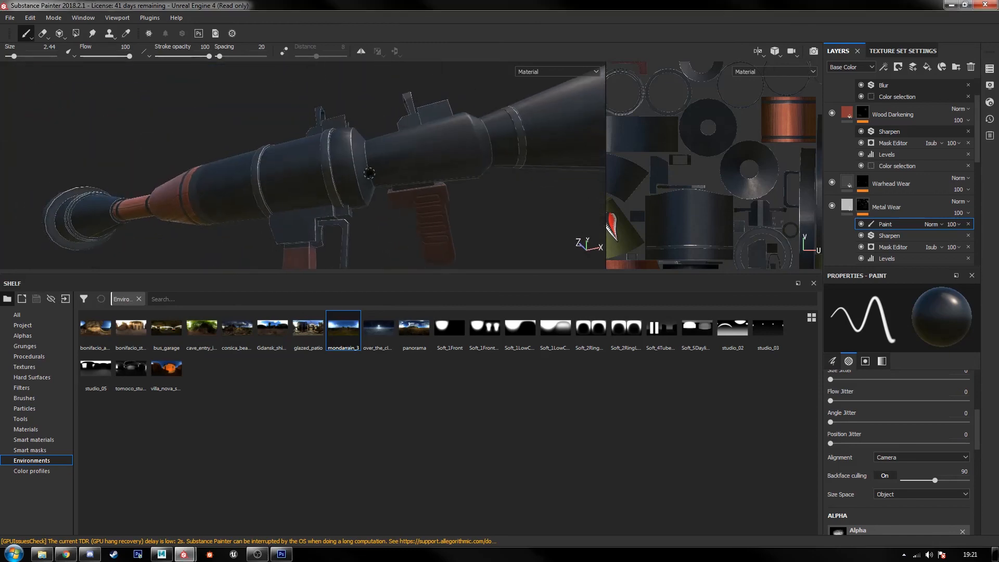
{"action": "middle_click_drag", "start_coordinate": [433, 153], "coordinate": [195, 220], "text": "alt"}
{"action": "left_click_drag", "start_coordinate": [329, 194], "coordinate": [366, 175], "text": "alt"}
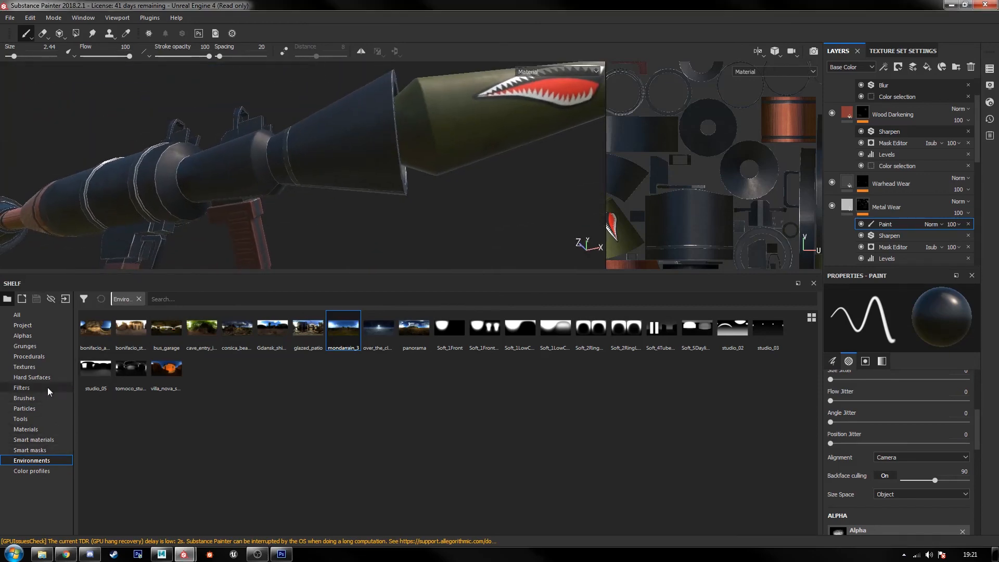
Step: Look through the procedural, texture and alpha resources for a brush shape suited to metal wear
{"action": "left_click", "coordinate": [48, 356]}
{"action": "left_click", "coordinate": [41, 367]}
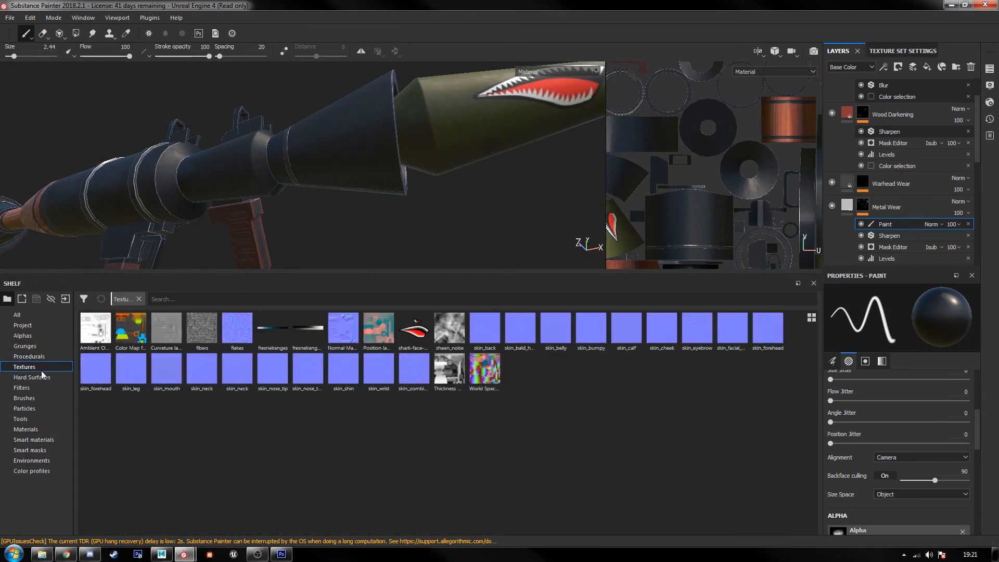
{"action": "left_click", "coordinate": [40, 336]}
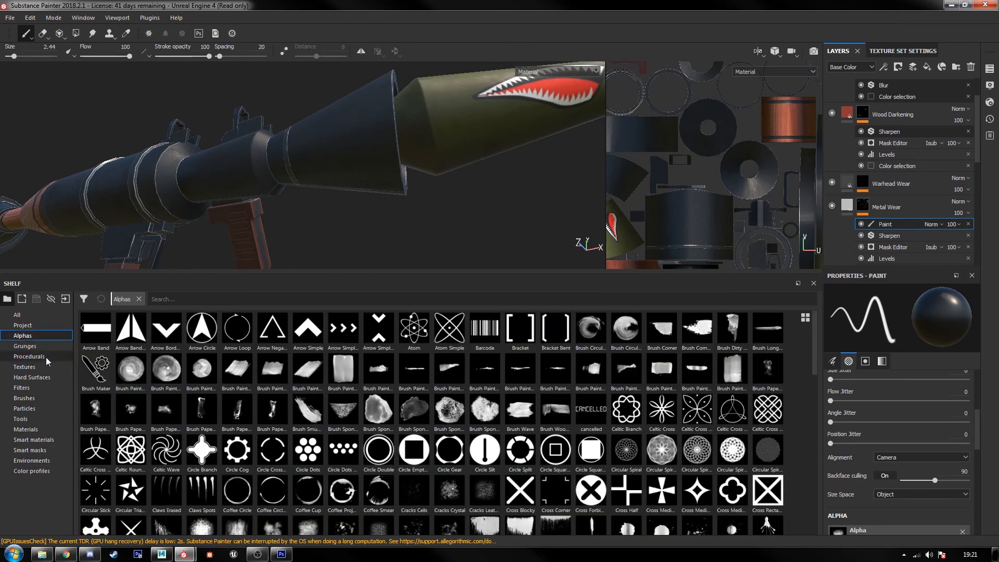
{"action": "scroll", "coordinate": [411, 414], "scroll_direction": "down", "scroll_amount": 15}
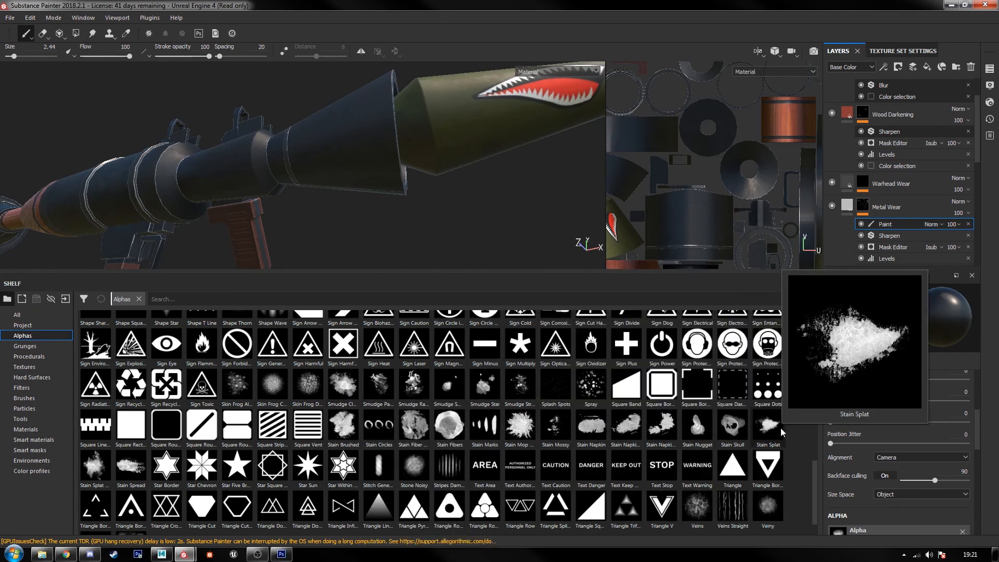
{"action": "scroll", "coordinate": [780, 427], "scroll_direction": "down", "scroll_amount": 1}
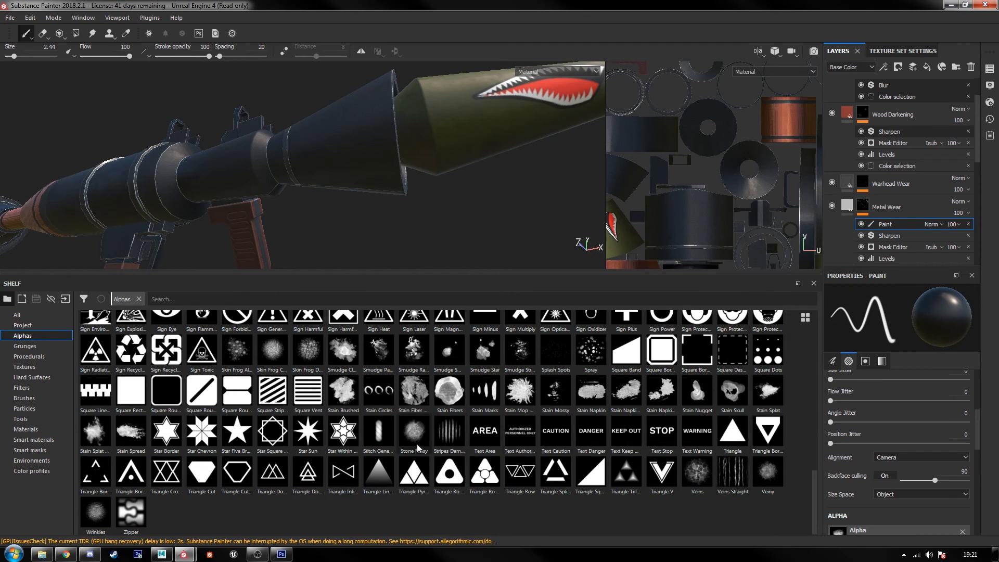
{"action": "scroll", "coordinate": [416, 444], "scroll_direction": "up", "scroll_amount": 20}
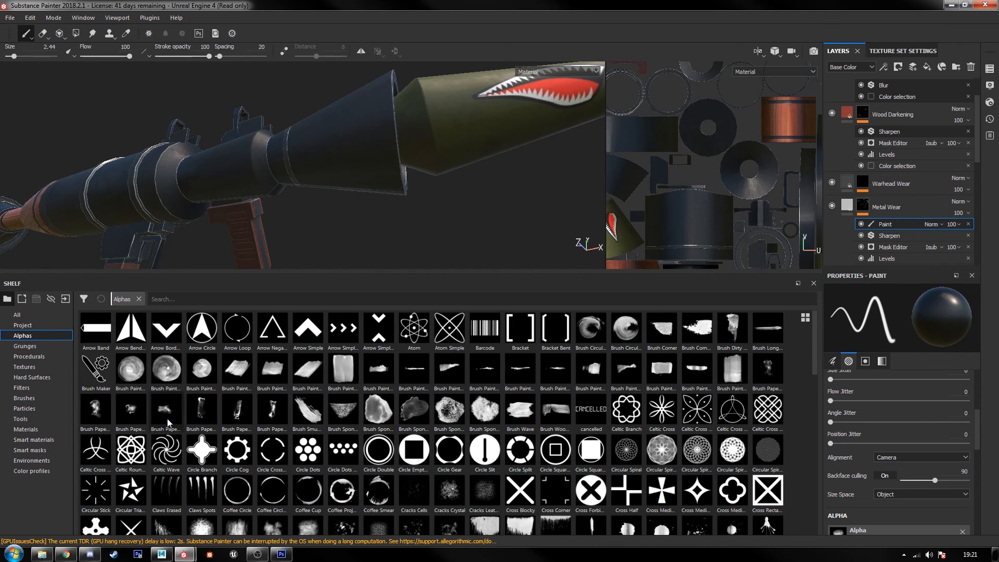
{"action": "mouse_move", "coordinate": [89, 416]}
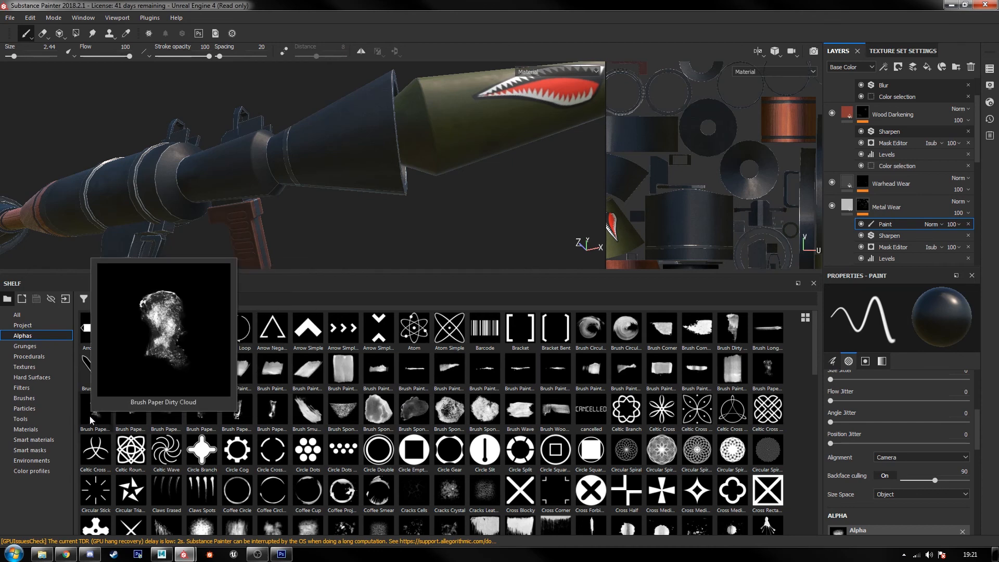
{"action": "scroll", "coordinate": [396, 443], "scroll_direction": "down", "scroll_amount": 8}
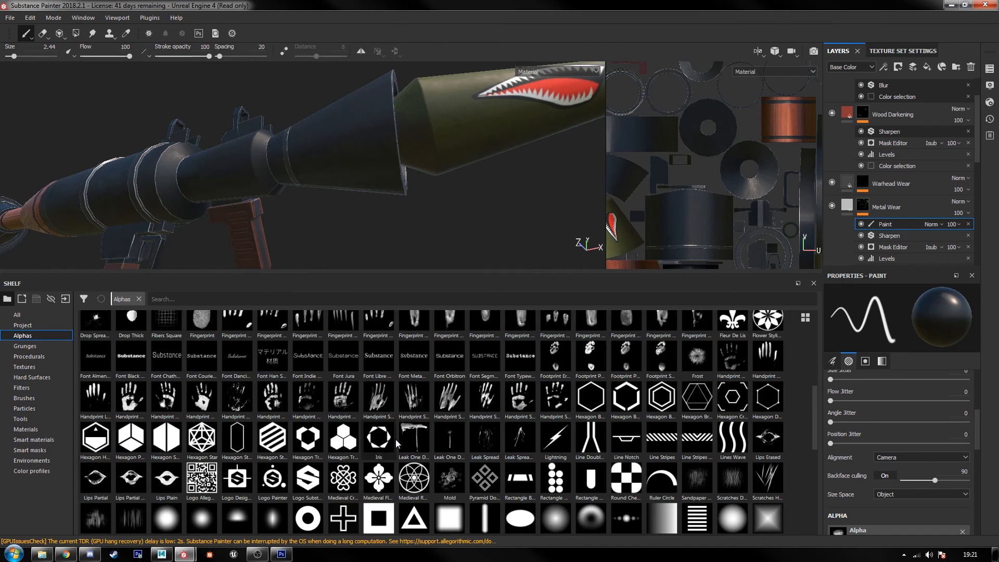
{"action": "mouse_move", "coordinate": [396, 439]}
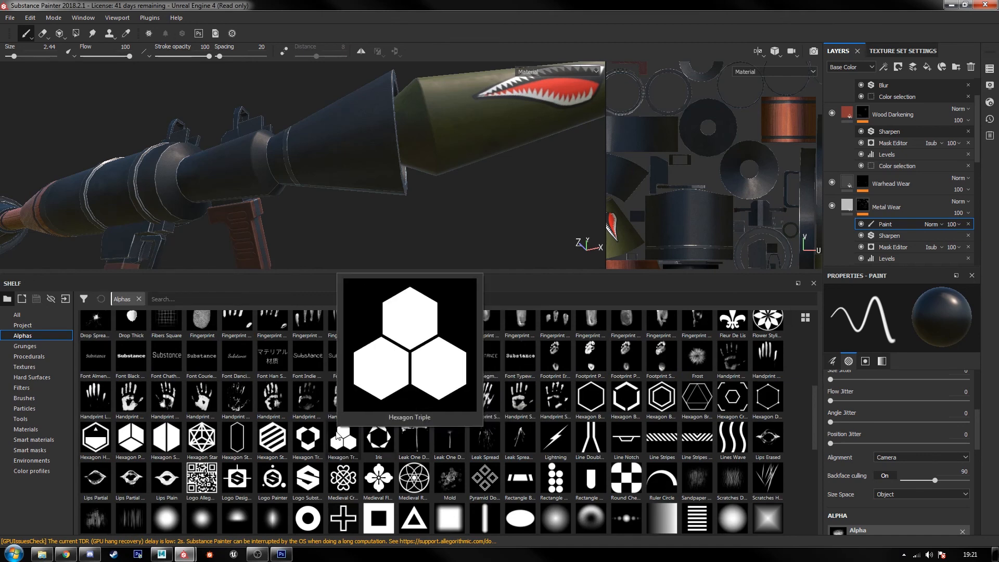
{"action": "scroll", "coordinate": [338, 436], "scroll_direction": "down", "scroll_amount": 3}
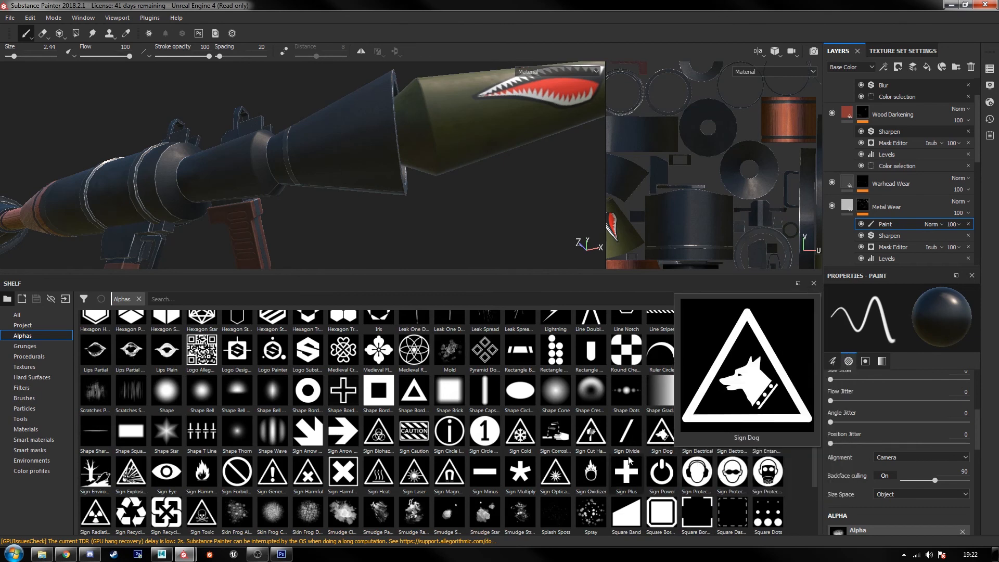
{"action": "mouse_move", "coordinate": [567, 456]}
{"action": "scroll", "coordinate": [567, 452], "scroll_direction": "up", "scroll_amount": 3}
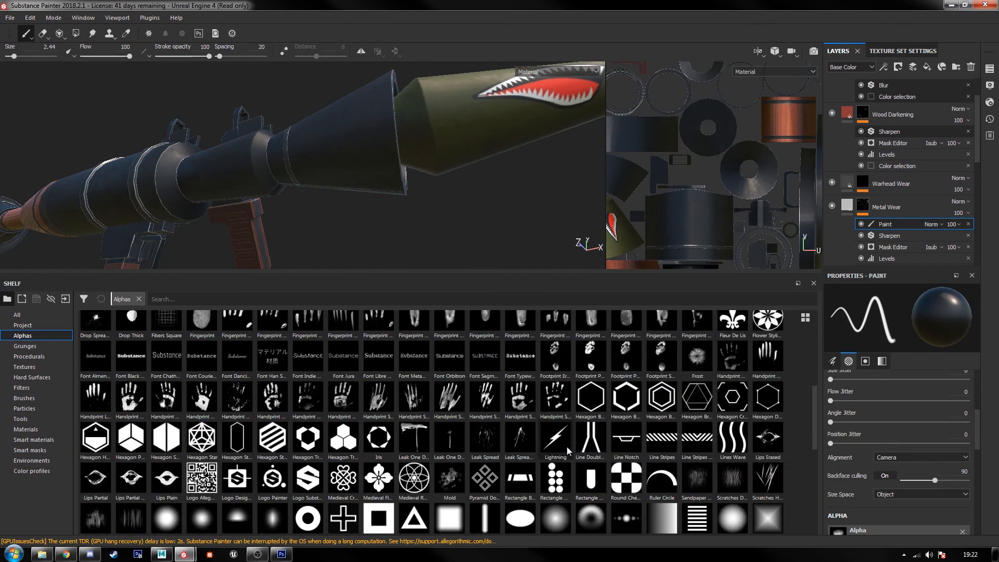
{"action": "scroll", "coordinate": [790, 441], "scroll_direction": "up", "scroll_amount": 3}
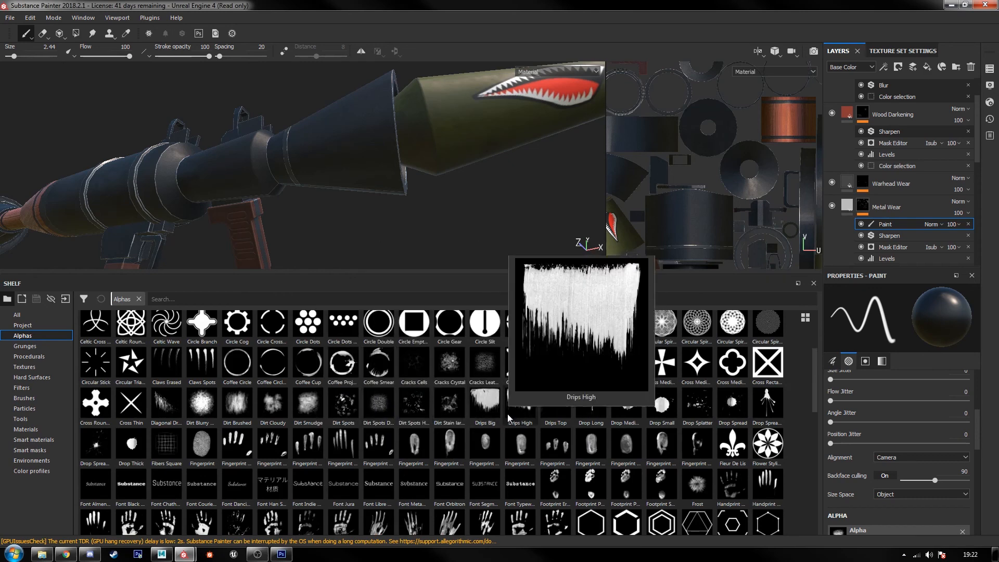
{"action": "scroll", "coordinate": [501, 415], "scroll_direction": "down", "scroll_amount": 3}
{"action": "scroll", "coordinate": [502, 415], "scroll_direction": "down", "scroll_amount": 3}
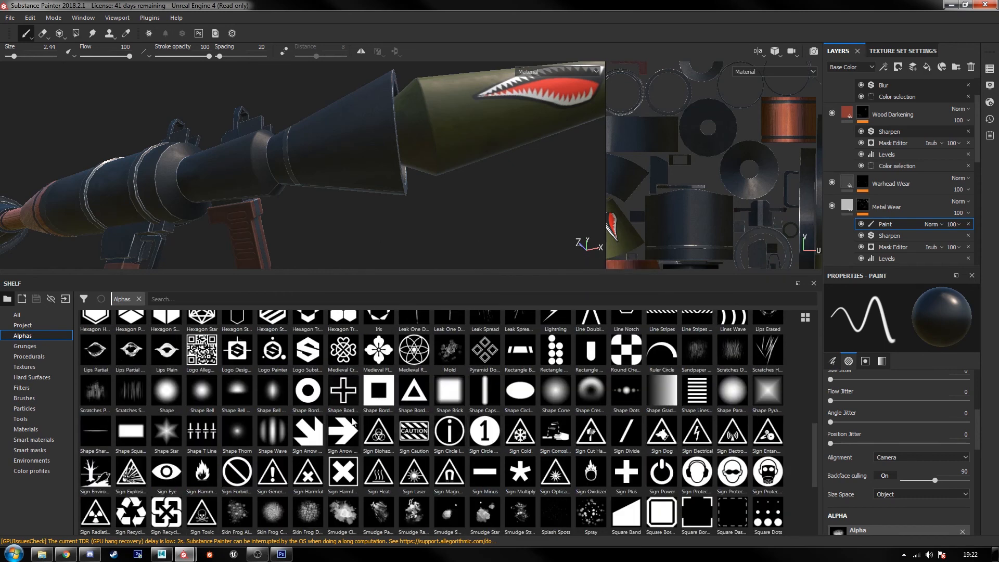
{"action": "scroll", "coordinate": [417, 503], "scroll_direction": "down", "scroll_amount": 3}
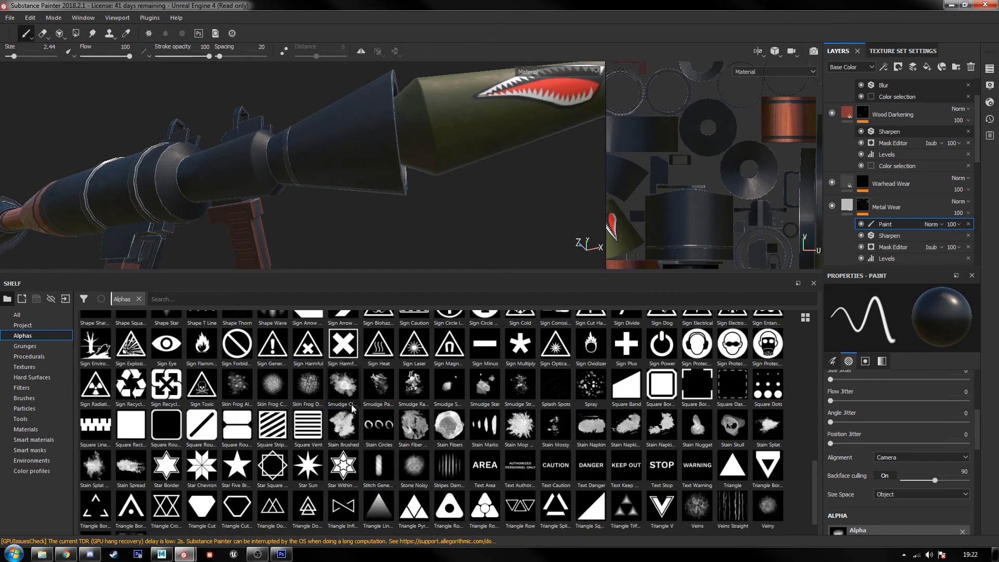
Step: Try stamping white wear onto the flared muzzle with the Stain Brushed alpha
{"action": "left_click", "coordinate": [352, 425]}
{"action": "scroll", "coordinate": [852, 482], "scroll_direction": "down", "scroll_amount": 1}
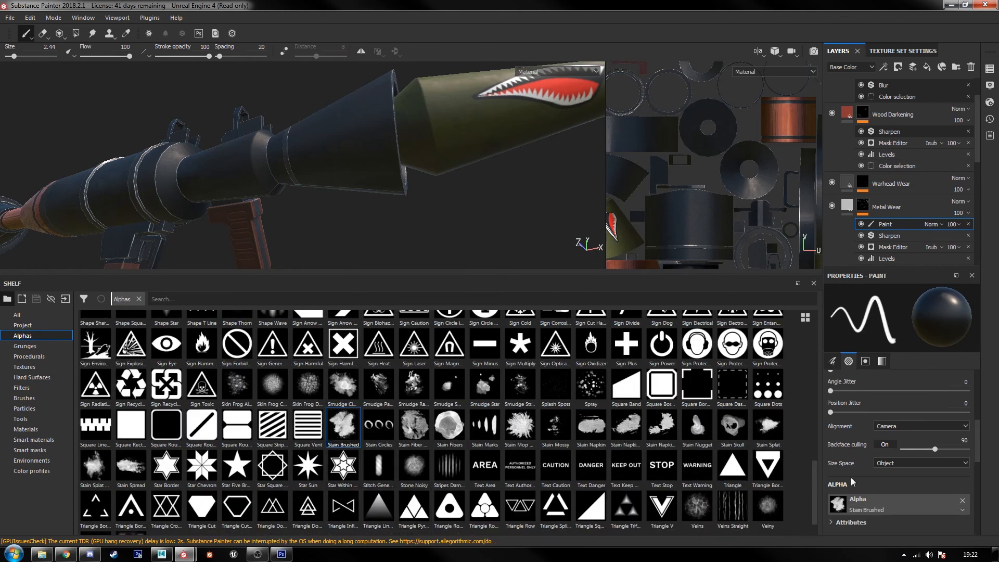
{"action": "key", "text": "x"}
{"action": "mouse_move", "coordinate": [370, 136]}
{"action": "left_mouse_down"}
{"action": "mouse_move", "coordinate": [347, 126]}
{"action": "mouse_move", "coordinate": [367, 139]}
{"action": "left_mouse_up"}
{"action": "scroll", "coordinate": [353, 128], "scroll_direction": "down", "scroll_amount": 1}
{"action": "scroll", "coordinate": [354, 128], "scroll_direction": "up", "scroll_amount": 4}
{"action": "key", "text": "ctrl+z"}
{"action": "left_click", "coordinate": [352, 136]}
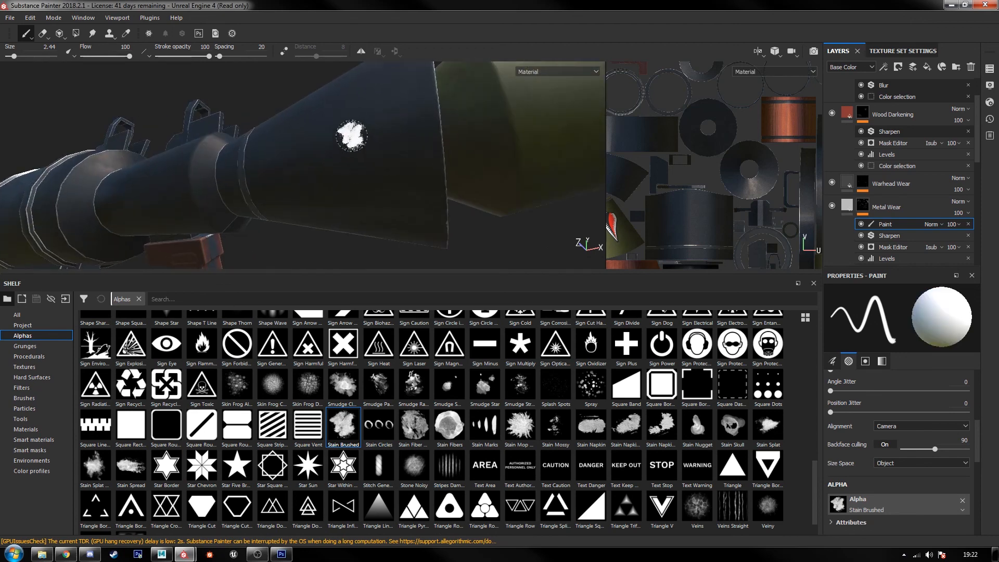
{"action": "left_click_drag", "start_coordinate": [452, 202], "coordinate": [438, 200], "text": "alt"}
{"action": "key", "text": "ctrl+z"}
{"action": "scroll", "coordinate": [398, 168], "scroll_direction": "down", "scroll_amount": 3}
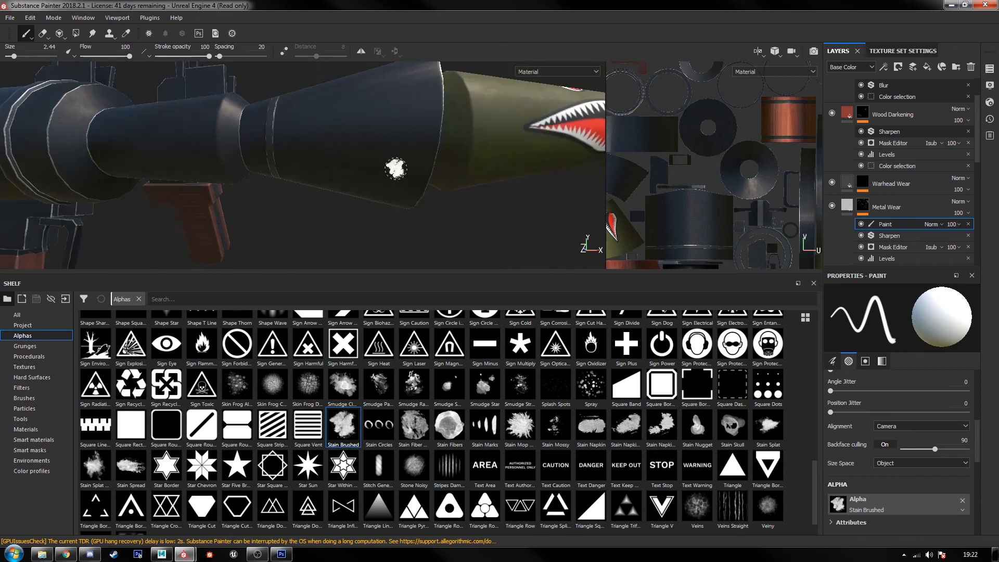
Step: Enlarge the brush to 5.56 and stamp a wear patch on the flared muzzle near its rim
{"action": "key", "text": "]"}
{"action": "key", "text": "]"}
{"action": "key", "text": "]"}
{"action": "key", "text": "]"}
{"action": "left_click", "coordinate": [385, 133]}
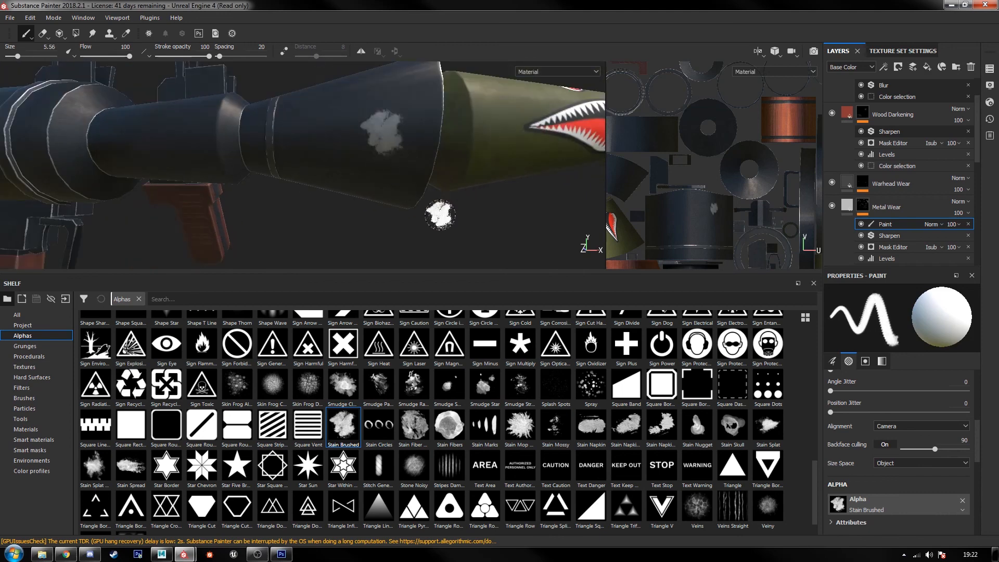
Step: Set the brush's Angle Jitter to 180 and paint a test wear stroke around the flared muzzle's rim
{"action": "scroll", "coordinate": [887, 443], "scroll_direction": "up", "scroll_amount": 2}
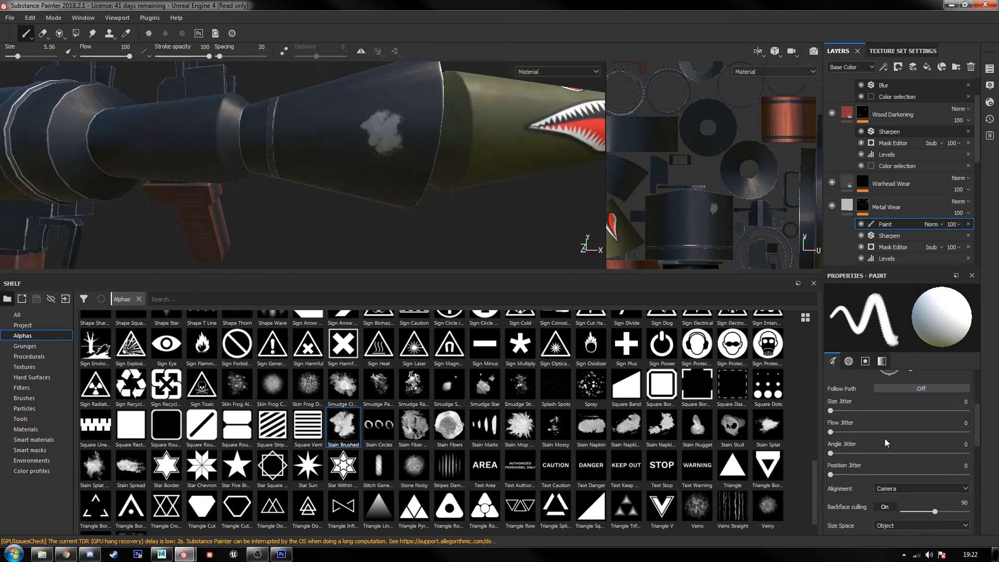
{"action": "left_click_drag", "start_coordinate": [831, 453], "coordinate": [966, 453]}
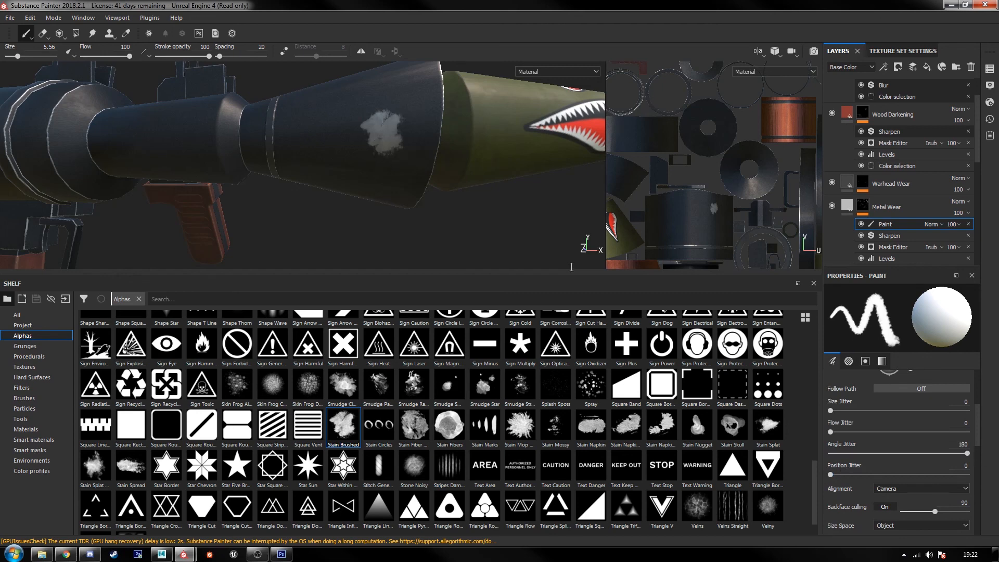
{"action": "left_click", "coordinate": [416, 142]}
{"action": "left_click_drag", "start_coordinate": [356, 136], "coordinate": [425, 130]}
{"action": "scroll", "coordinate": [431, 241], "scroll_direction": "down", "scroll_amount": 5}
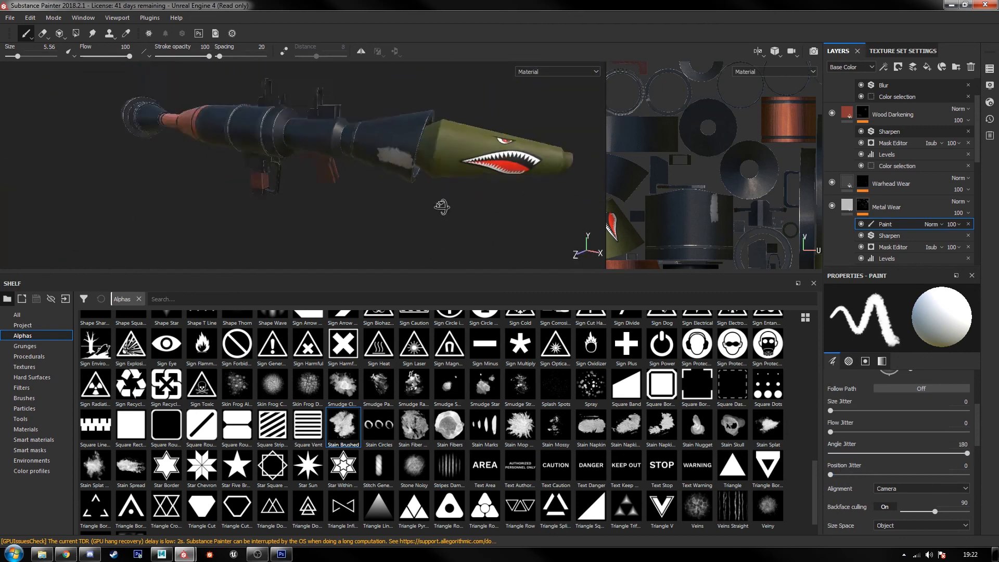
Step: Undo the test wear strokes painted on the flared muzzle
{"action": "key", "text": "ctrl"}
{"action": "key", "text": "ctrl+z"}
{"action": "key", "text": "ctrl+z"}
{"action": "scroll", "coordinate": [439, 196], "scroll_direction": "up", "scroll_amount": 5}
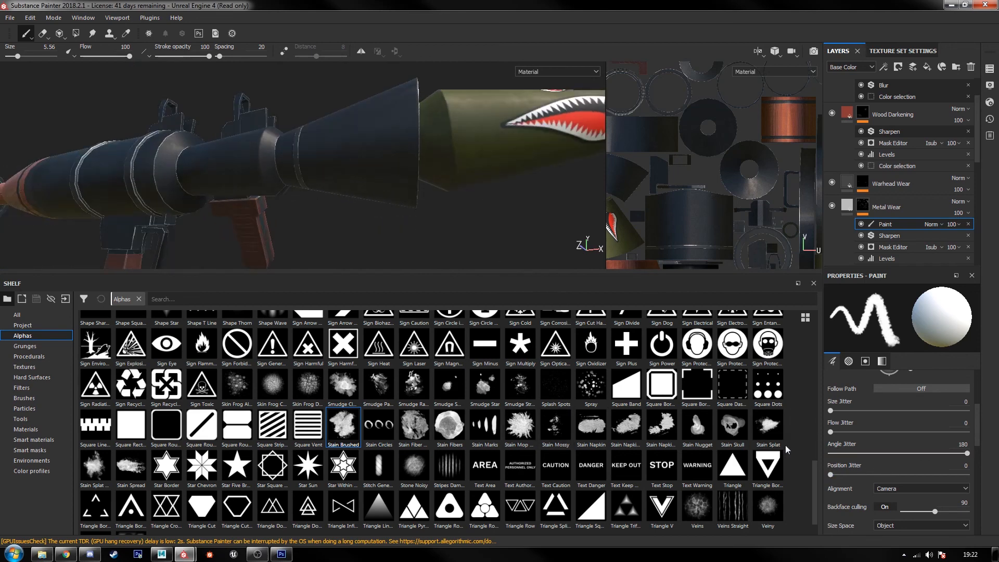
Step: Remove the brush's alpha, reduce the brush size to 2.44, and undo the dab tried on the muzzle
{"action": "scroll", "coordinate": [912, 474], "scroll_direction": "down", "scroll_amount": 5}
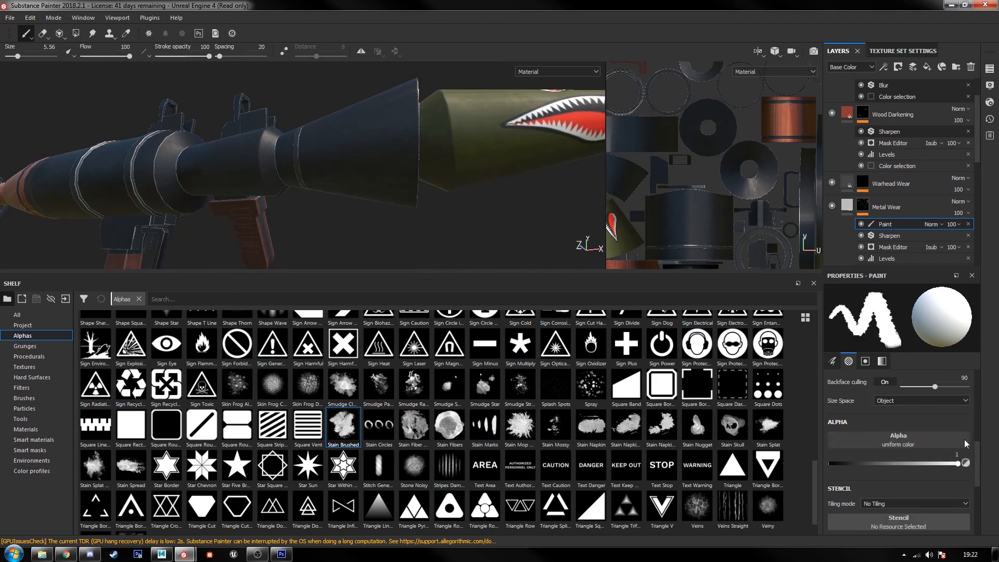
{"action": "scroll", "coordinate": [424, 216], "scroll_direction": "up", "scroll_amount": 2}
{"action": "key", "text": "bracketleft"}
{"action": "key", "text": "bracketleft"}
{"action": "key", "text": "bracketleft"}
{"action": "key", "text": "bracketleft"}
{"action": "key", "text": "bracketleft"}
{"action": "key", "text": "bracketleft"}
{"action": "key", "text": "bracketleft"}
{"action": "key", "text": "bracketleft"}
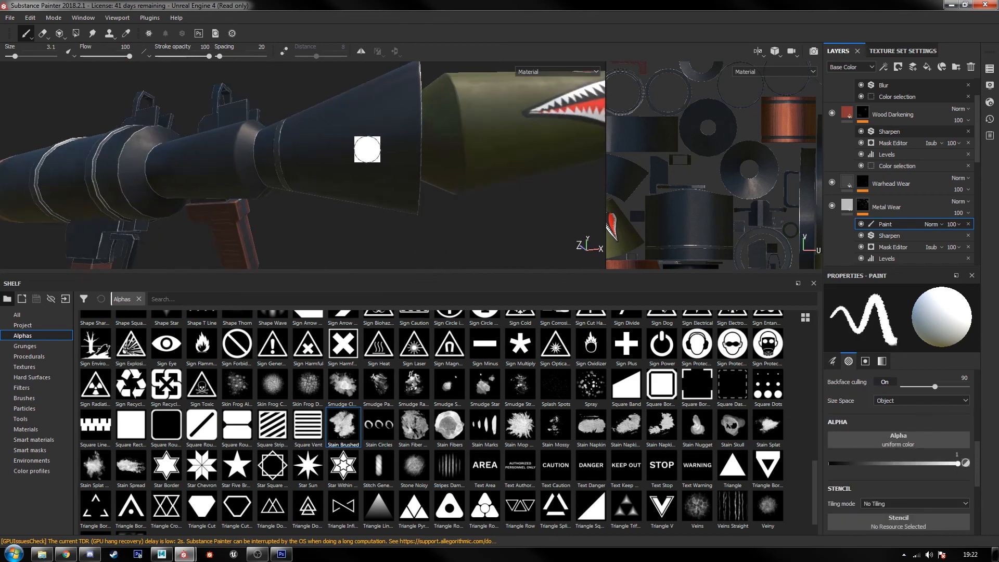
{"action": "mouse_move", "coordinate": [355, 146]}
{"action": "left_mouse_down"}
{"action": "mouse_move", "coordinate": [368, 138]}
{"action": "mouse_move", "coordinate": [384, 146]}
{"action": "mouse_move", "coordinate": [357, 148]}
{"action": "mouse_move", "coordinate": [368, 149]}
{"action": "left_mouse_up"}
{"action": "key", "text": "ctrl+z"}
Step: Look through the alphas again and inspect the wear along the launcher's tube and straps
{"action": "scroll", "coordinate": [449, 421], "scroll_direction": "down", "scroll_amount": 1}
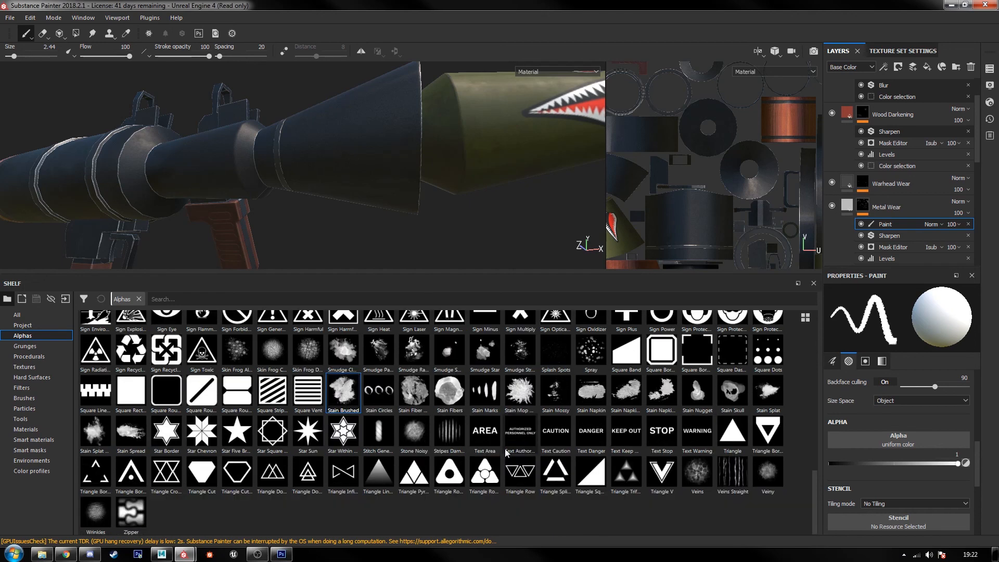
{"action": "scroll", "coordinate": [354, 429], "scroll_direction": "up", "scroll_amount": 15}
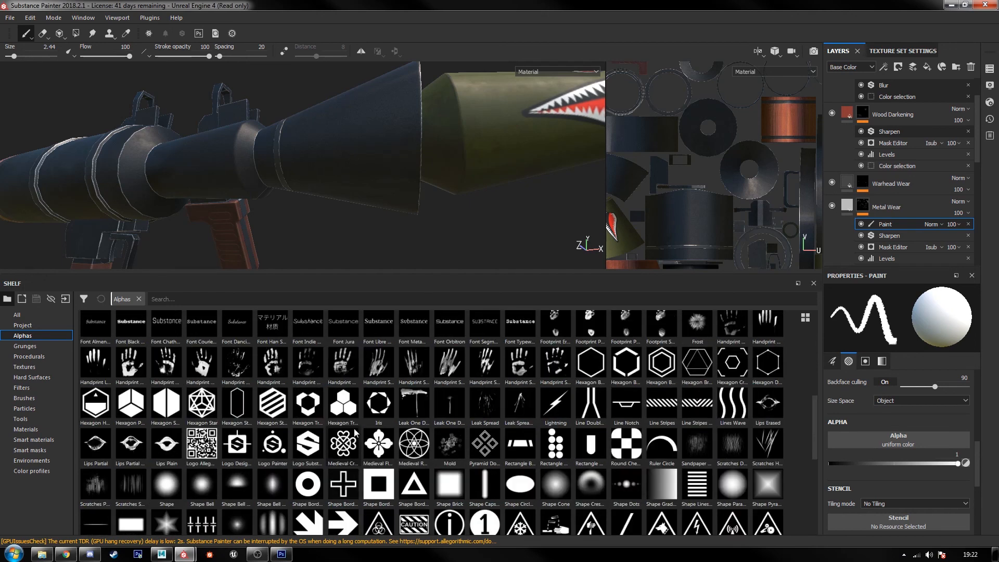
{"action": "middle_click_drag", "start_coordinate": [202, 187], "coordinate": [408, 196], "text": "alt"}
{"action": "scroll", "coordinate": [298, 188], "scroll_direction": "up", "scroll_amount": 3}
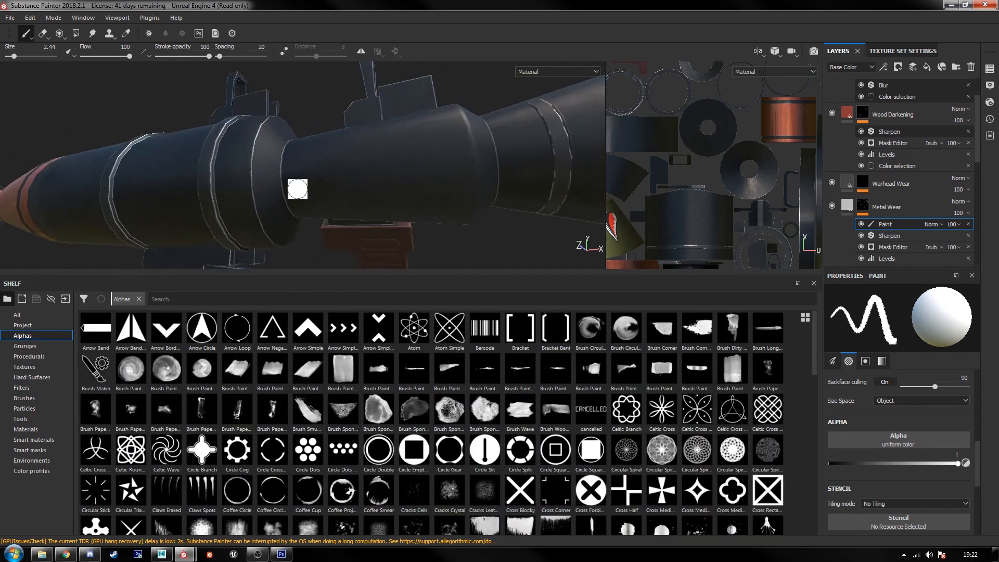
{"action": "middle_click_drag", "start_coordinate": [296, 189], "coordinate": [437, 195], "text": "alt"}
Step: Hide the Metal Wear layer and inspect the tube's edges without it
{"action": "scroll", "coordinate": [879, 203], "scroll_direction": "down", "scroll_amount": 5}
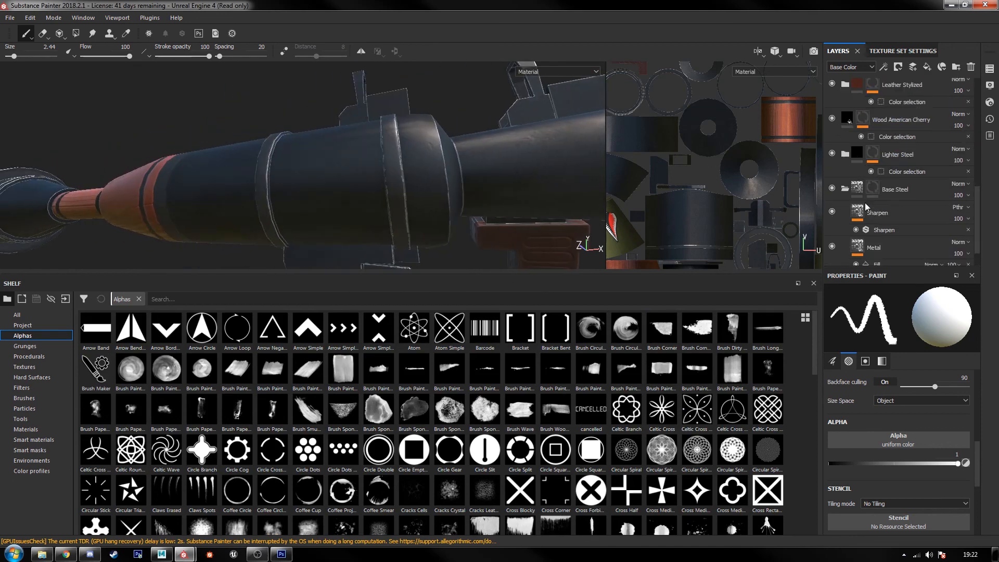
{"action": "scroll", "coordinate": [832, 202], "scroll_direction": "up", "scroll_amount": 3}
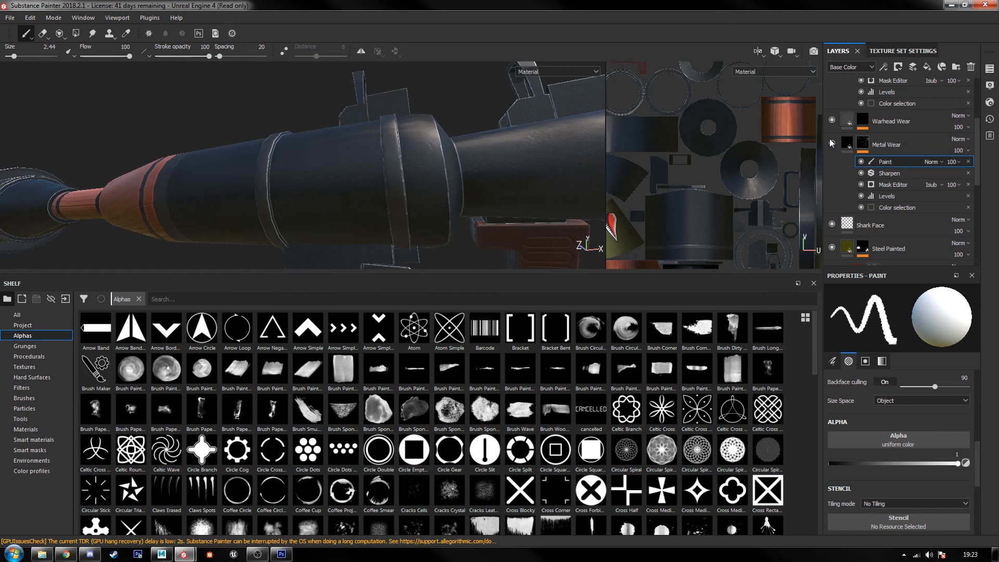
{"action": "left_click_drag", "start_coordinate": [411, 132], "coordinate": [470, 196], "text": "alt"}
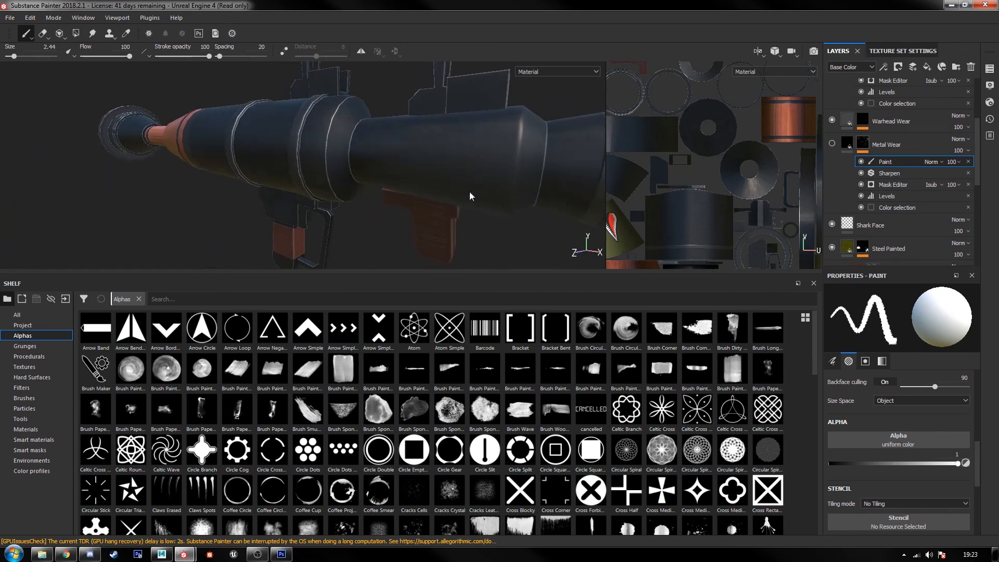
Step: Toggle the Sharpen layer inside the Base Steel folder to compare the tube and sight edges with and without it
{"action": "scroll", "coordinate": [849, 168], "scroll_direction": "down", "scroll_amount": 5}
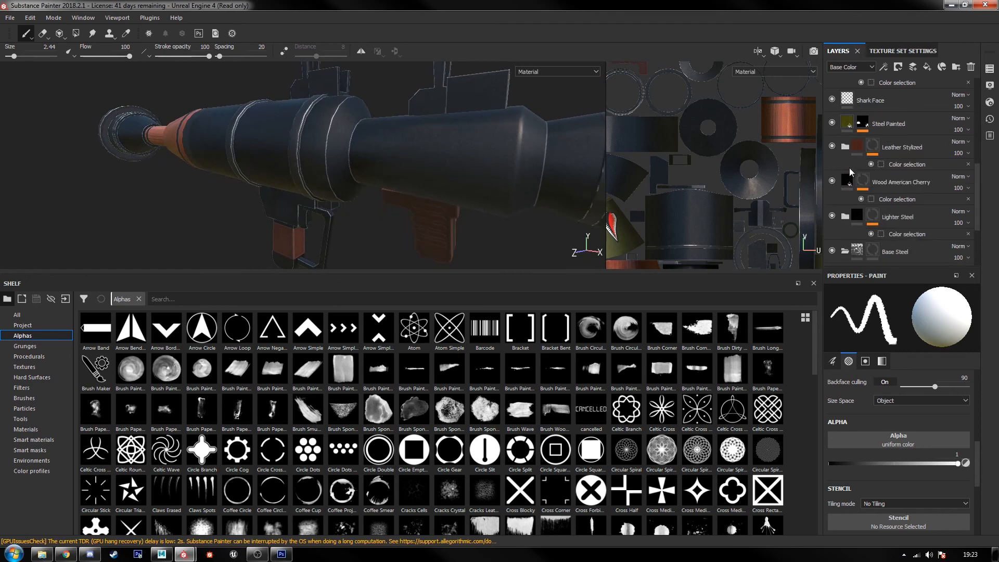
{"action": "scroll", "coordinate": [865, 201], "scroll_direction": "down", "scroll_amount": 1}
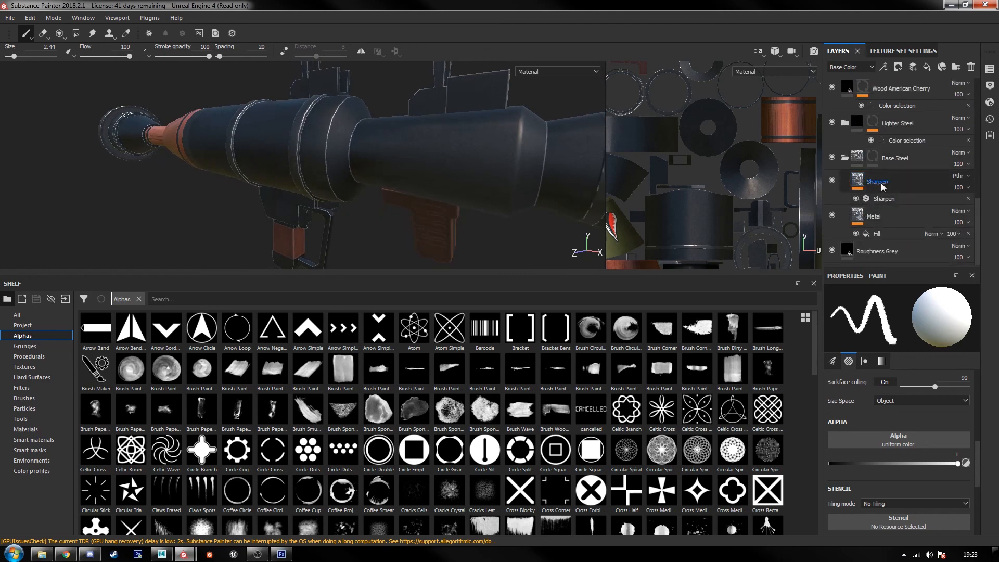
{"action": "left_click", "coordinate": [831, 180]}
{"action": "left_click", "coordinate": [832, 180]}
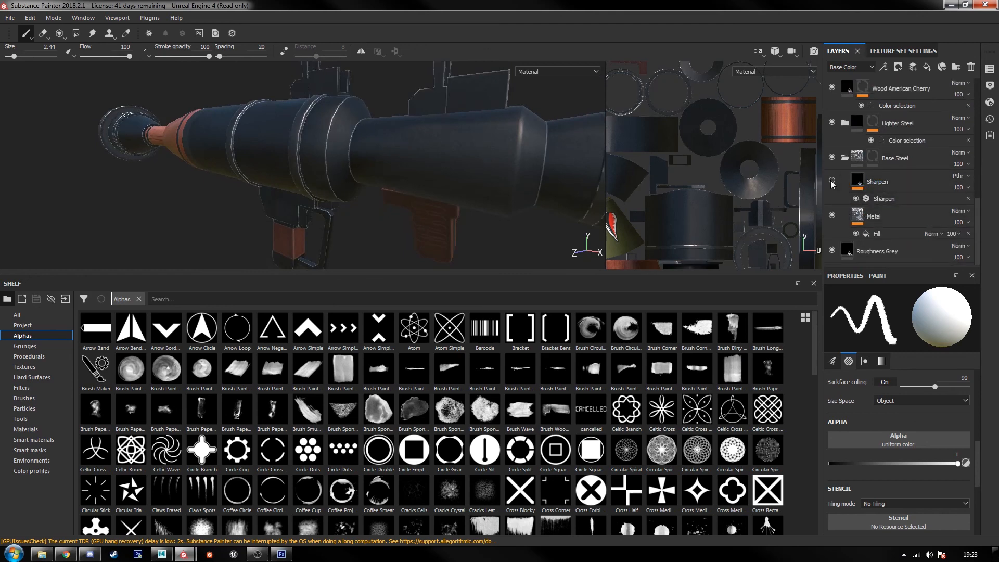
{"action": "left_click", "coordinate": [831, 180]}
{"action": "left_click", "coordinate": [831, 180]}
{"action": "left_click", "coordinate": [831, 180]}
{"action": "left_click_drag", "start_coordinate": [591, 161], "coordinate": [798, 206], "text": "alt"}
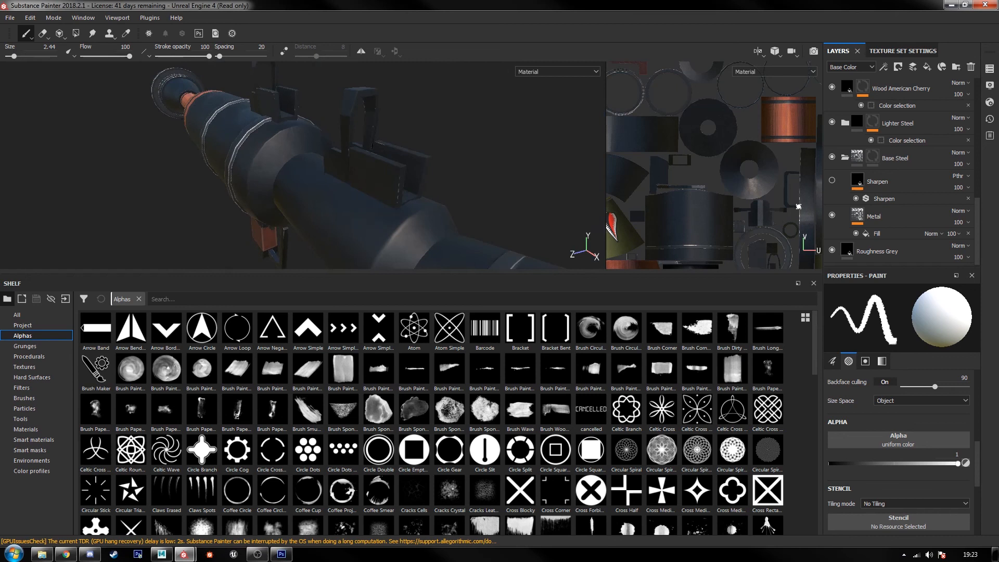
Step: Show the Base Steel folder's Sharpen layer and set its filter's Sharpen Intensity to 0.29
{"action": "left_click", "coordinate": [832, 181]}
{"action": "left_click", "coordinate": [895, 201]}
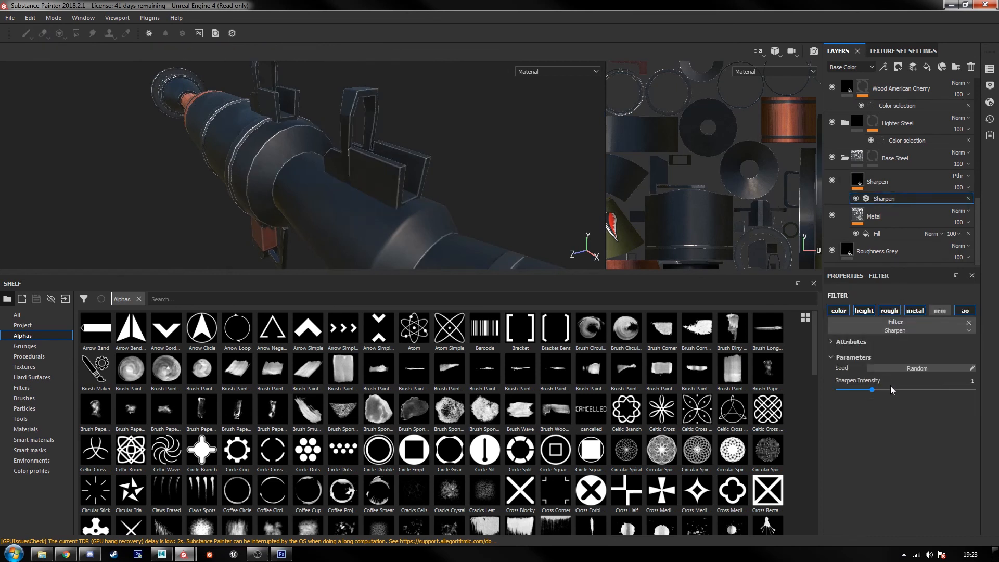
{"action": "left_click_drag", "start_coordinate": [873, 390], "coordinate": [846, 395]}
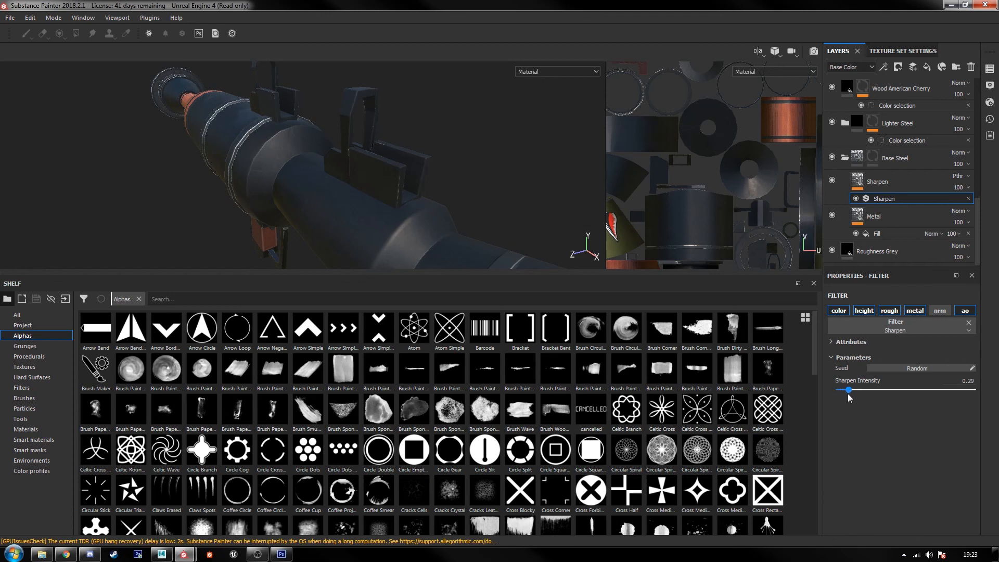
Step: Shrink the shelf to give the viewports more height, with the warhead and its shark face in view
{"action": "left_click_drag", "start_coordinate": [491, 215], "coordinate": [430, 215], "text": "alt"}
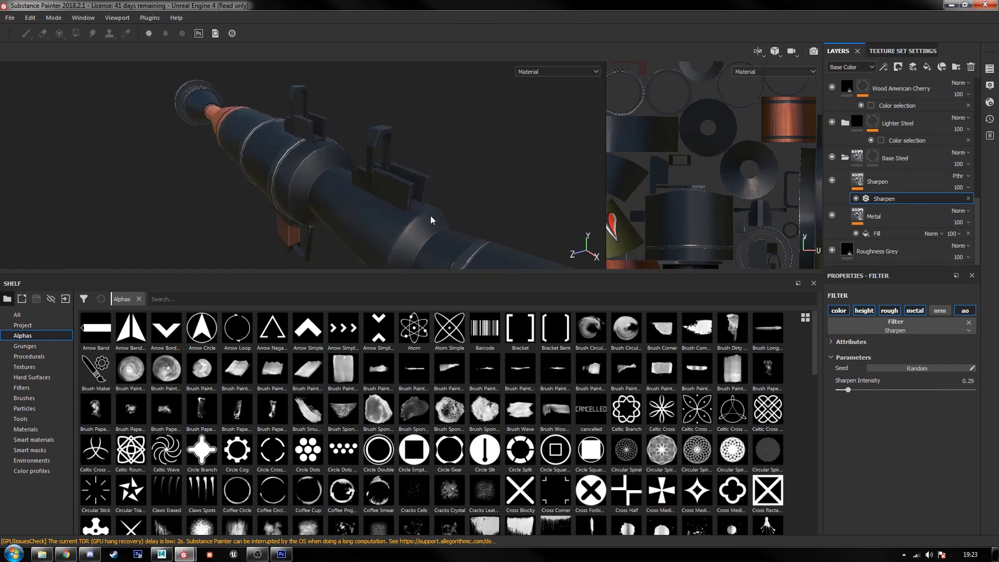
{"action": "scroll", "coordinate": [430, 215], "scroll_direction": "down", "scroll_amount": 5}
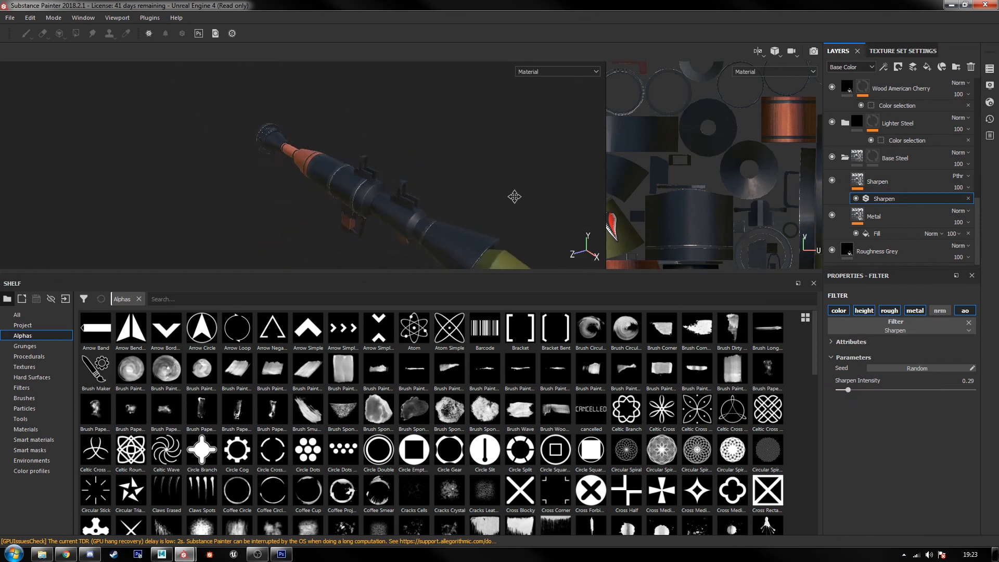
{"action": "middle_click_drag", "start_coordinate": [514, 197], "coordinate": [456, 109], "text": "alt"}
{"action": "scroll", "coordinate": [397, 165], "scroll_direction": "up", "scroll_amount": 4}
{"action": "middle_click_drag", "start_coordinate": [389, 138], "coordinate": [411, 226], "text": "alt"}
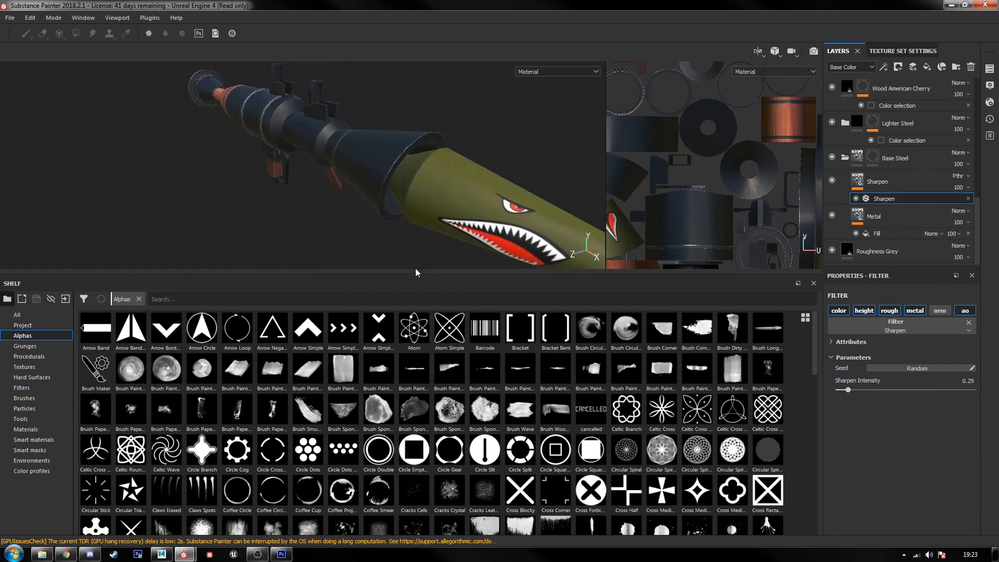
{"action": "left_click_drag", "start_coordinate": [415, 271], "coordinate": [416, 460]}
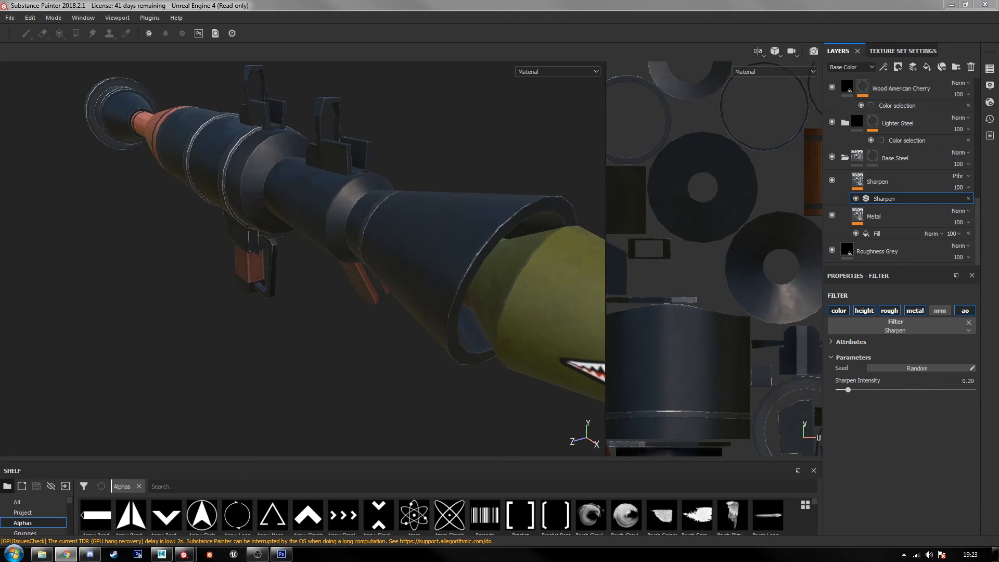
Step: Widen the 3D viewport until it covers the UV view, showing the launcher from the side
{"action": "left_click", "coordinate": [258, 4]}
{"action": "scroll", "coordinate": [350, 312], "scroll_direction": "down", "scroll_amount": 3}
{"action": "middle_click_drag", "start_coordinate": [338, 278], "coordinate": [304, 267], "text": "alt"}
{"action": "mouse_move", "coordinate": [304, 267]}
{"action": "left_mouse_down", "text": "alt"}
{"action": "mouse_move", "coordinate": [210, 260]}
{"action": "mouse_move", "coordinate": [404, 231]}
{"action": "mouse_move", "coordinate": [354, 292]}
{"action": "mouse_move", "coordinate": [348, 354]}
{"action": "mouse_move", "coordinate": [465, 284]}
{"action": "left_mouse_up", "text": "alt"}
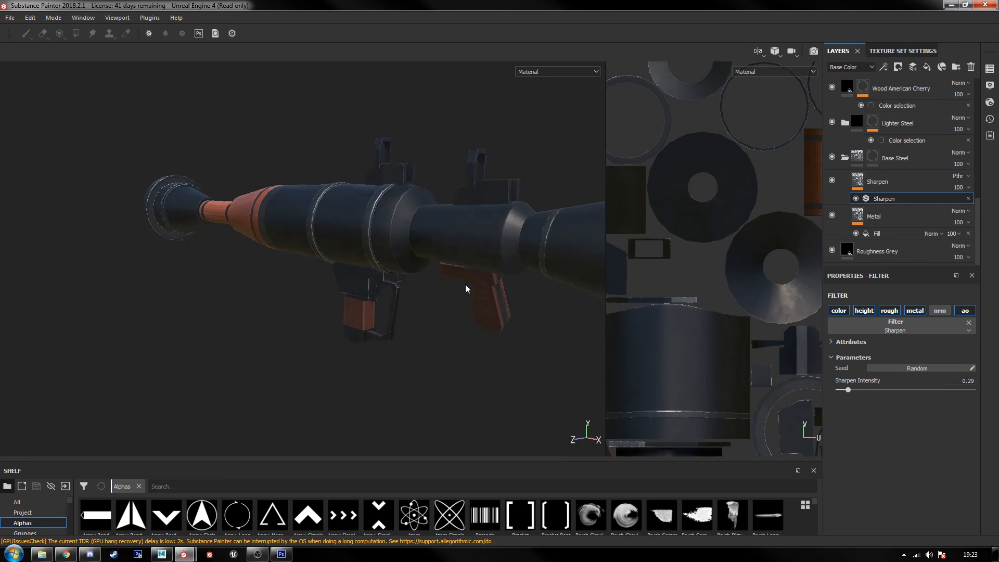
{"action": "left_click_drag", "start_coordinate": [605, 303], "coordinate": [874, 321]}
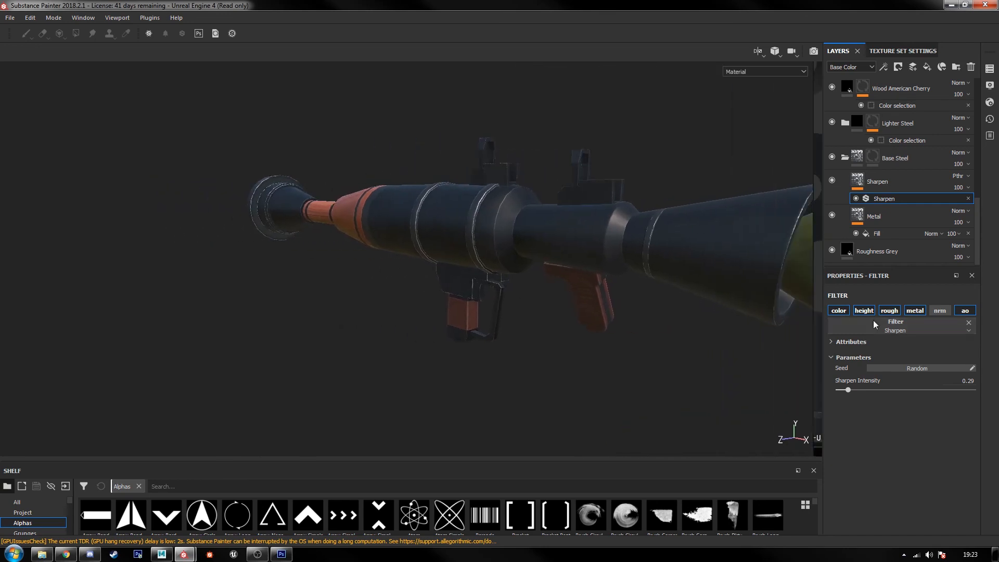
Step: Inspect the whole textured launcher from its rear flare to the shark-face warhead
{"action": "middle_click_drag", "start_coordinate": [590, 276], "coordinate": [479, 293], "text": "alt"}
{"action": "scroll", "coordinate": [480, 293], "scroll_direction": "up", "scroll_amount": 1}
{"action": "left_click_drag", "start_coordinate": [477, 319], "coordinate": [548, 282], "text": "alt"}
{"action": "scroll", "coordinate": [550, 283], "scroll_direction": "down", "scroll_amount": 3}
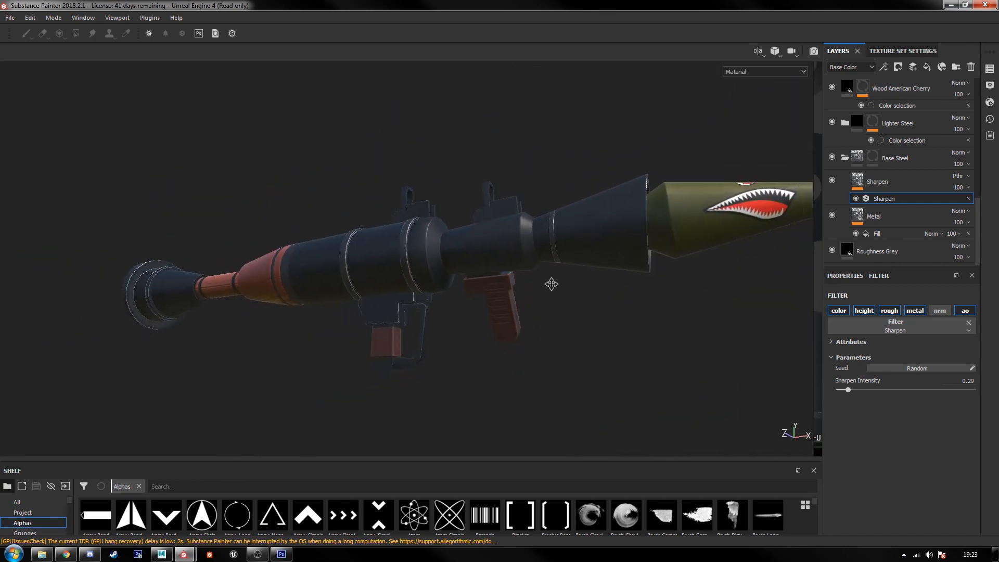
{"action": "middle_click_drag", "start_coordinate": [551, 285], "coordinate": [461, 329], "text": "alt"}
{"action": "left_click_drag", "start_coordinate": [461, 332], "coordinate": [456, 311], "text": "alt"}
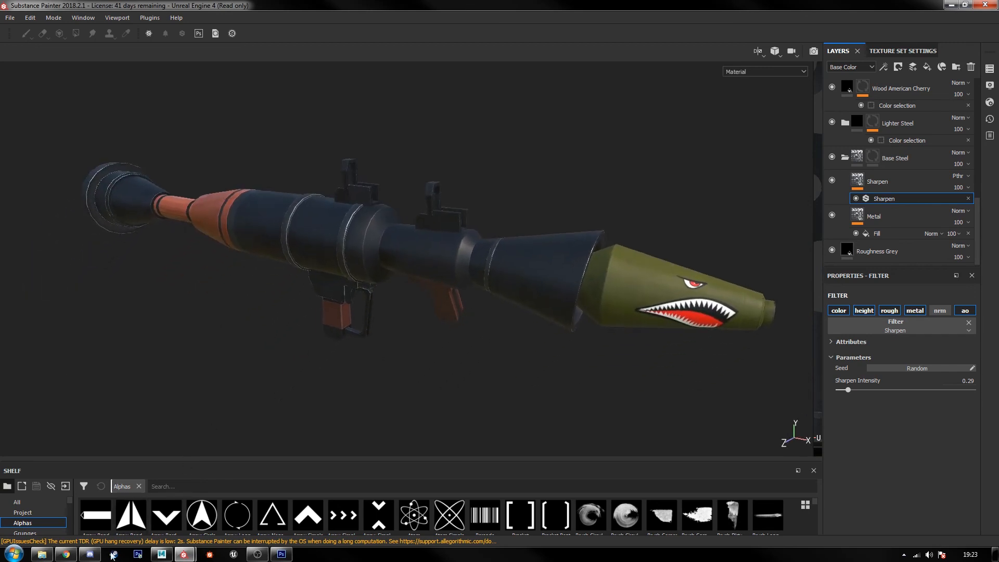
{"action": "left_click", "coordinate": [90, 554]}
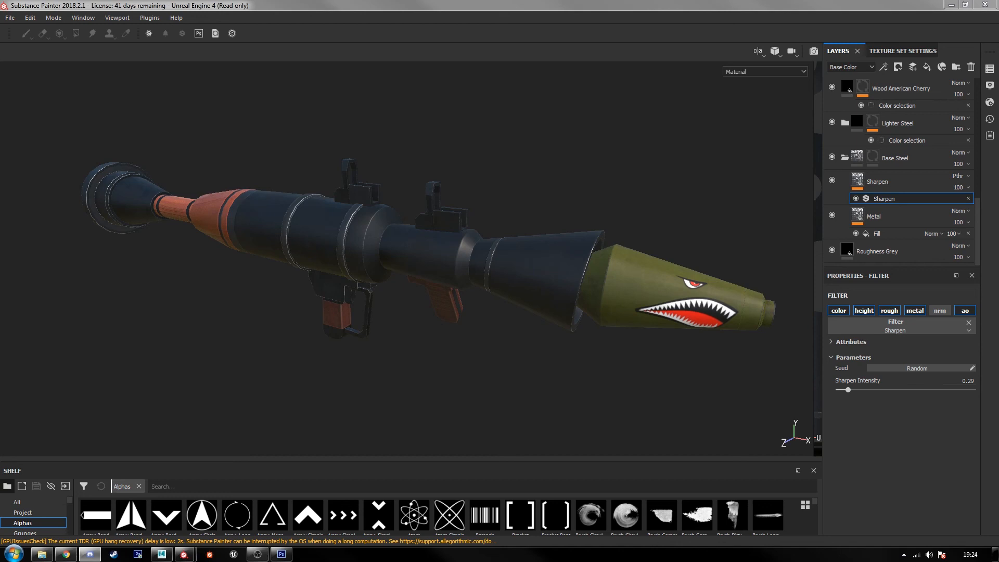
{"action": "left_click", "coordinate": [359, 4]}
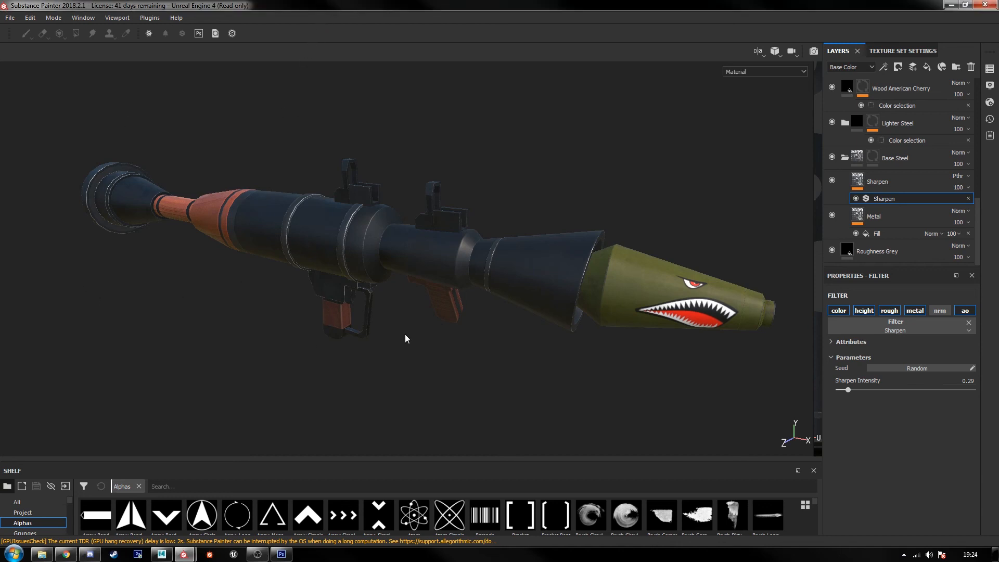
Step: Review the texture export settings for the lambert4 texture set and close them without exporting
{"action": "left_click", "coordinate": [52, 17]}
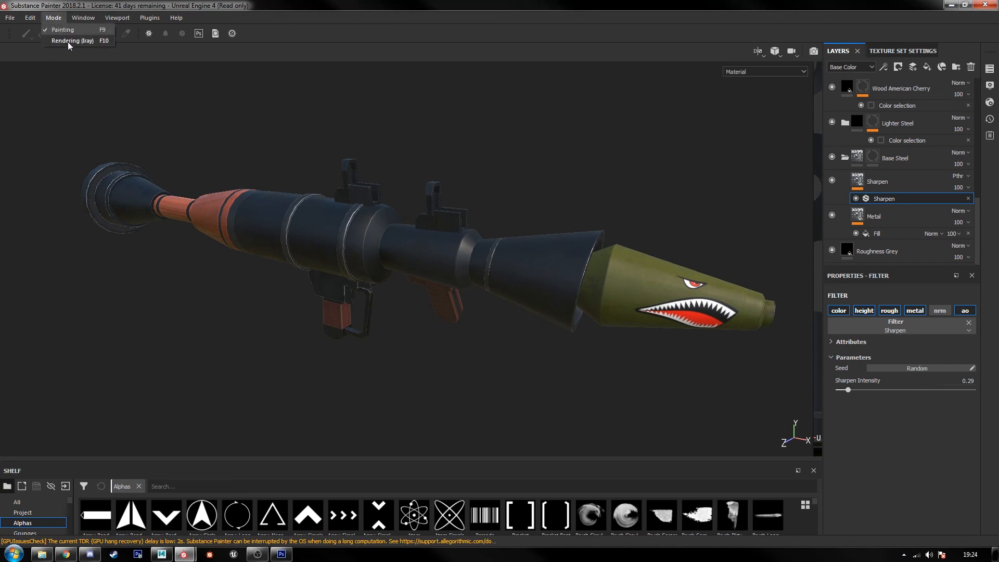
{"action": "left_click", "coordinate": [10, 18]}
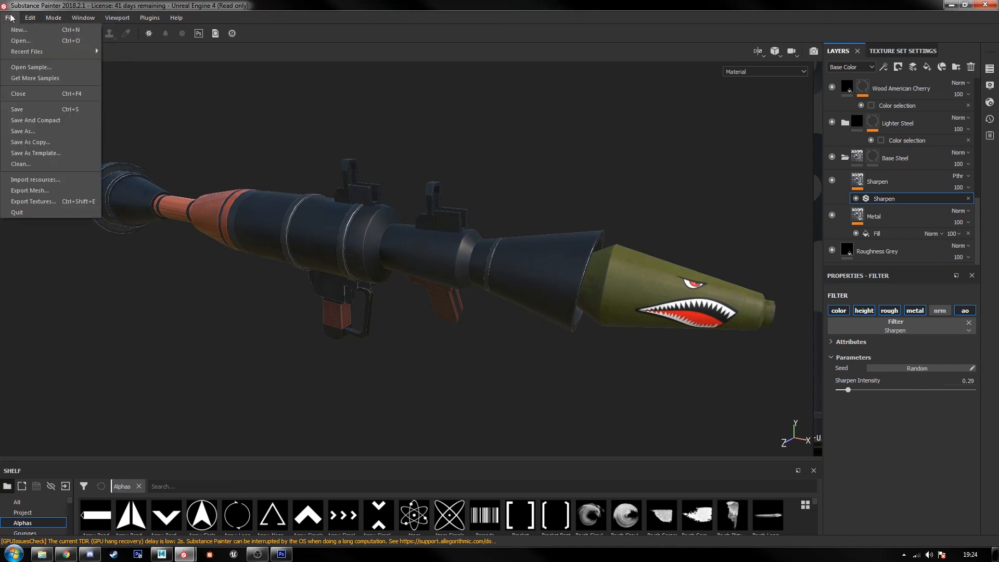
{"action": "left_click", "coordinate": [42, 201]}
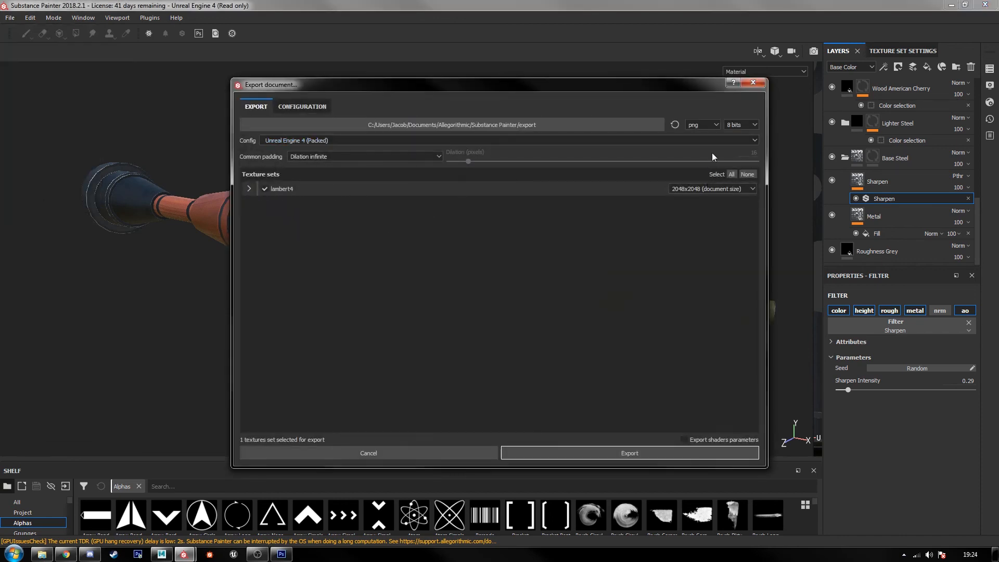
{"action": "left_click", "coordinate": [377, 458]}
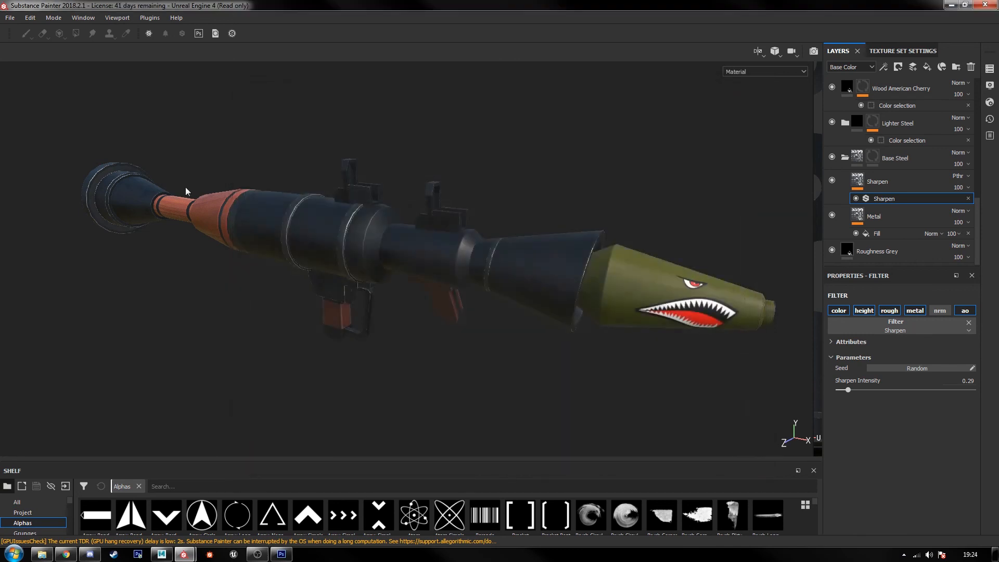
{"action": "left_click", "coordinate": [55, 19]}
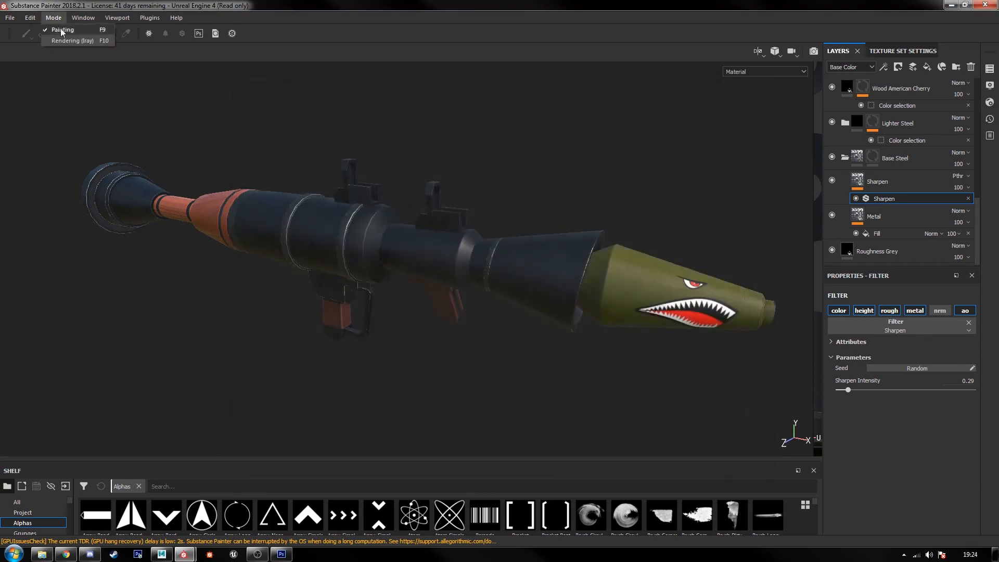
{"action": "left_click", "coordinate": [97, 2]}
{"action": "left_click", "coordinate": [257, 554]}
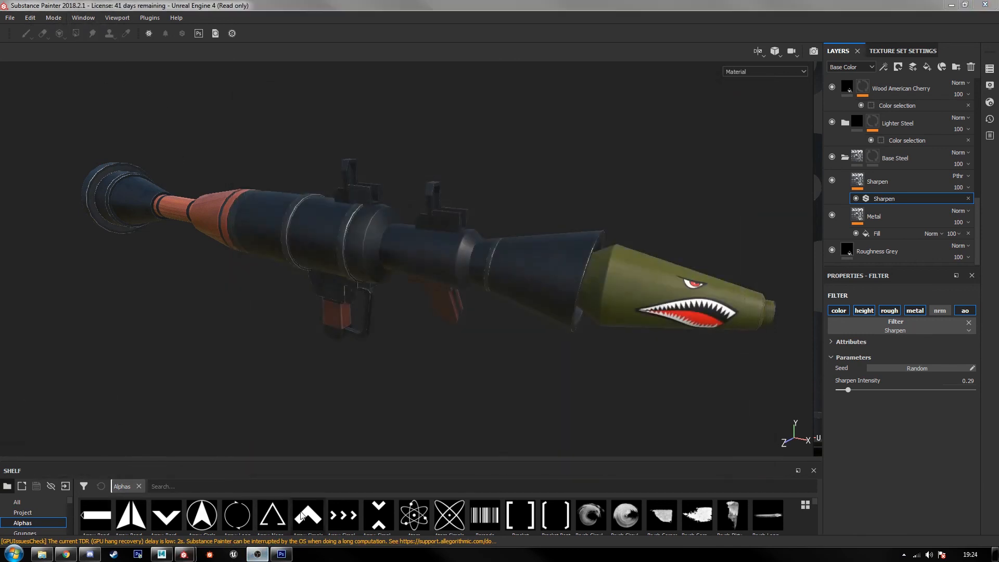